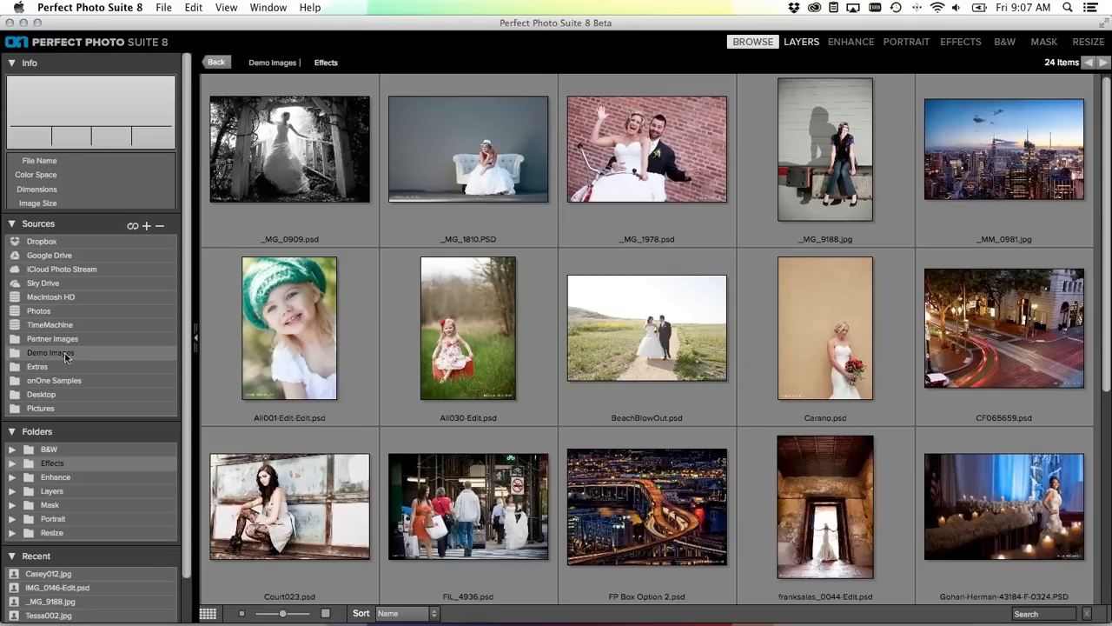
Browse the B&W, Effects and Enhance folders in Demo Images and look through the photos in the Effects folder
{"action": "left_click", "coordinate": [53, 449]}
{"action": "left_click", "coordinate": [56, 466]}
{"action": "left_click", "coordinate": [56, 477]}
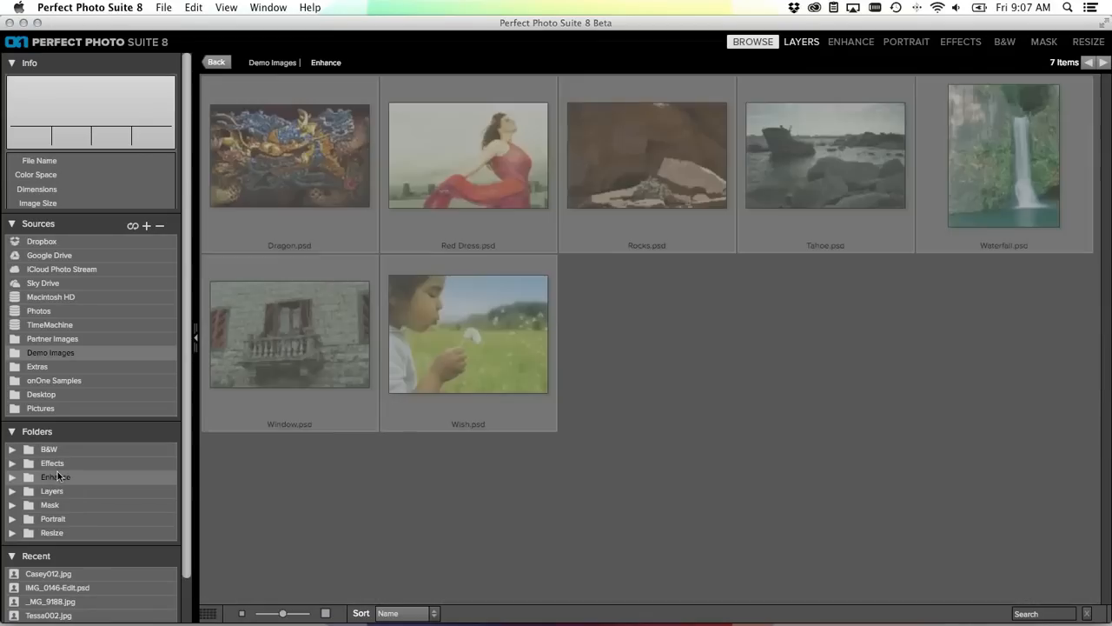
{"action": "left_click", "coordinate": [57, 465]}
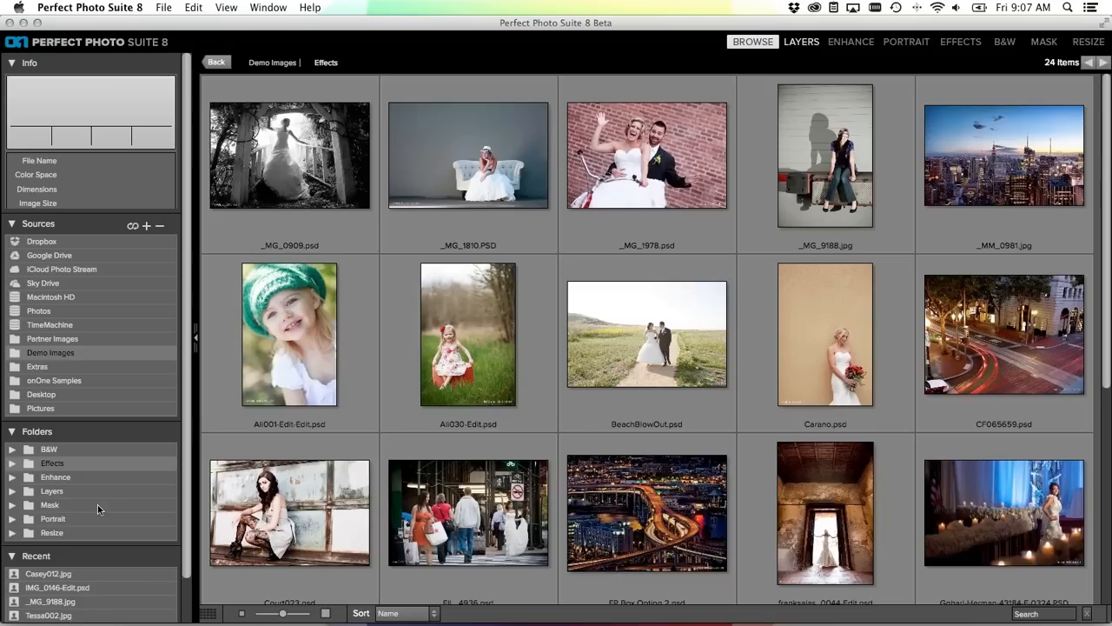
{"action": "scroll", "coordinate": [93, 512], "scroll_direction": "down", "scroll_amount": 2}
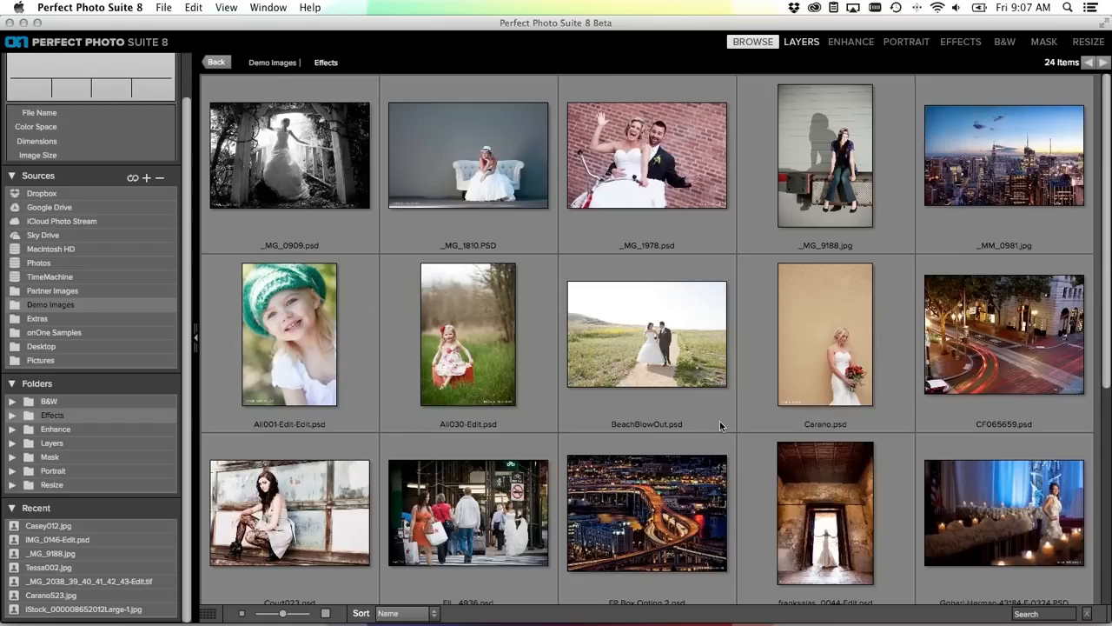
{"action": "scroll", "coordinate": [163, 269], "scroll_direction": "up", "scroll_amount": 2}
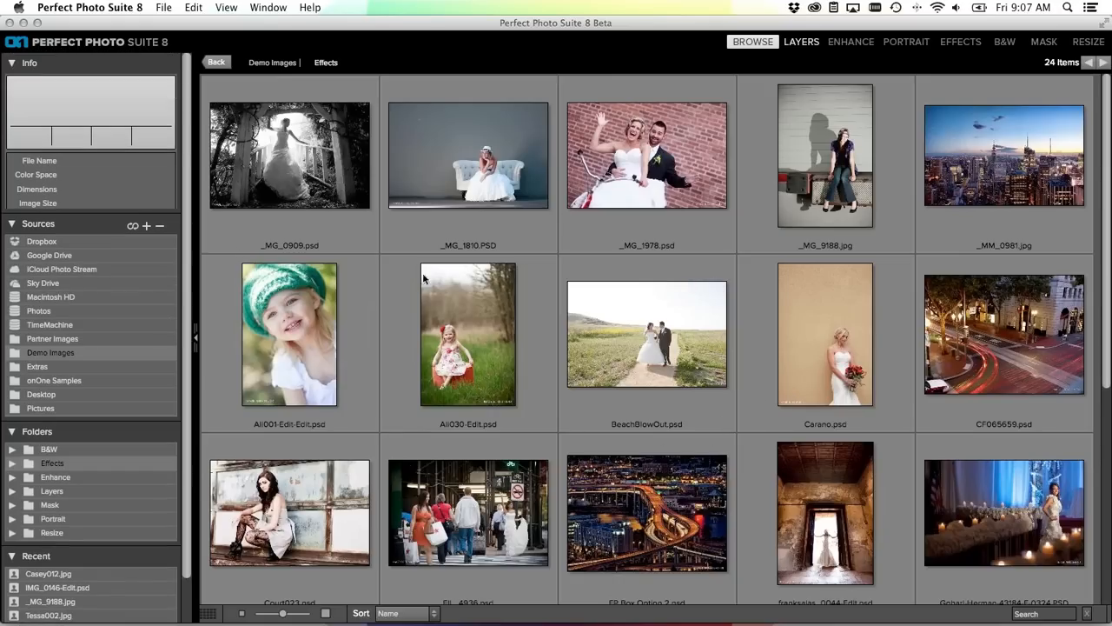
{"action": "scroll", "coordinate": [760, 389], "scroll_direction": "down", "scroll_amount": 3}
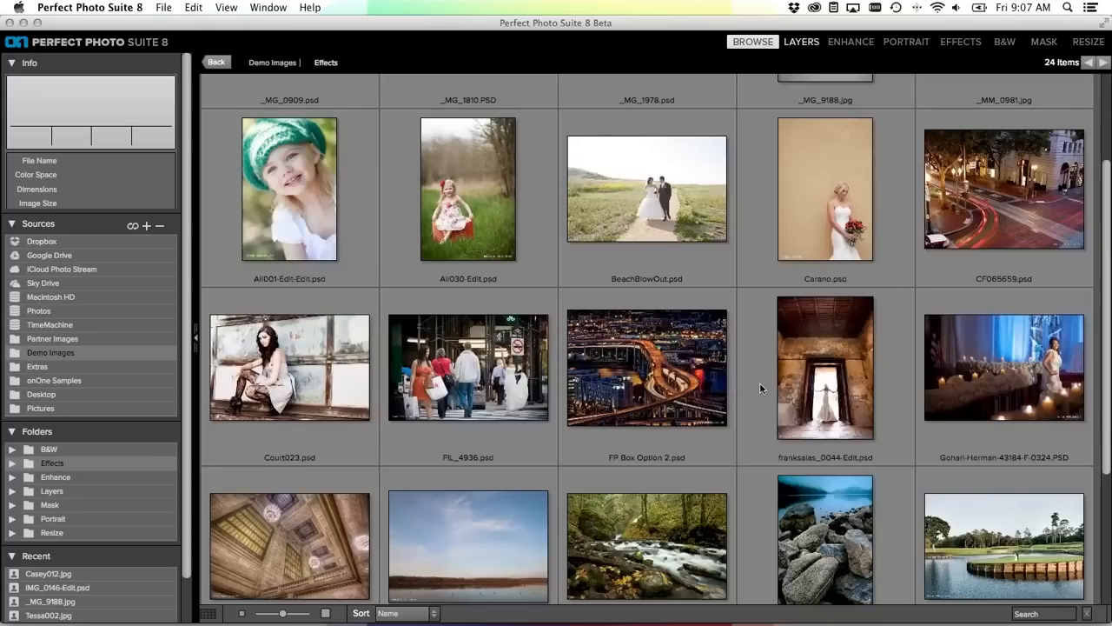
{"action": "scroll", "coordinate": [759, 382], "scroll_direction": "down", "scroll_amount": 5}
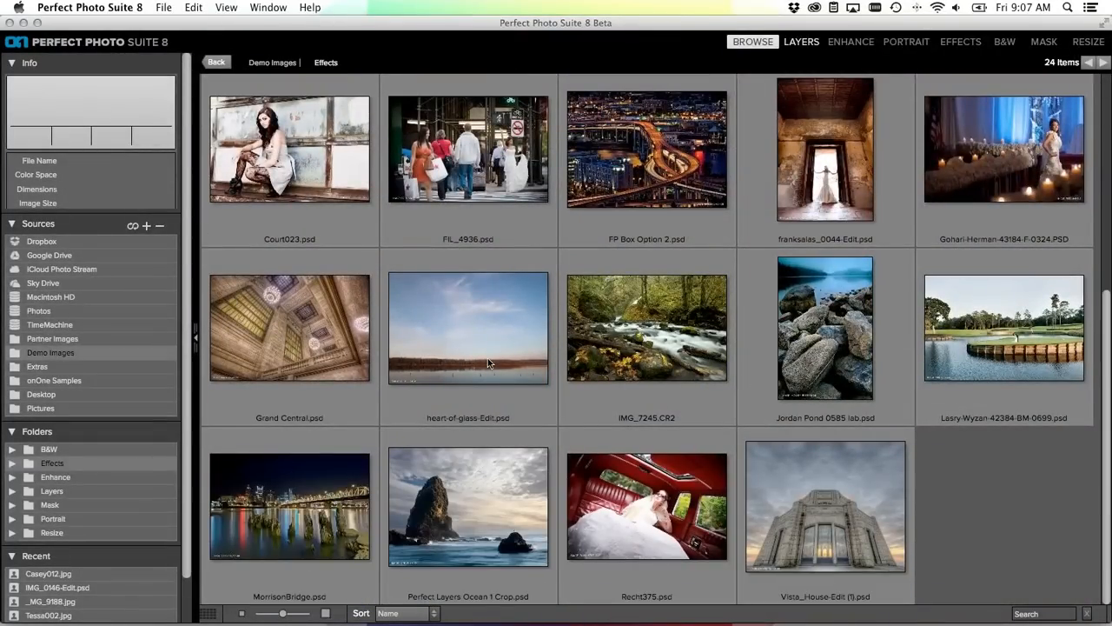
Look up the GPS location of heart-of-glass-Edit.psd in Google Maps and look around there in Street View
{"action": "left_click", "coordinate": [488, 358]}
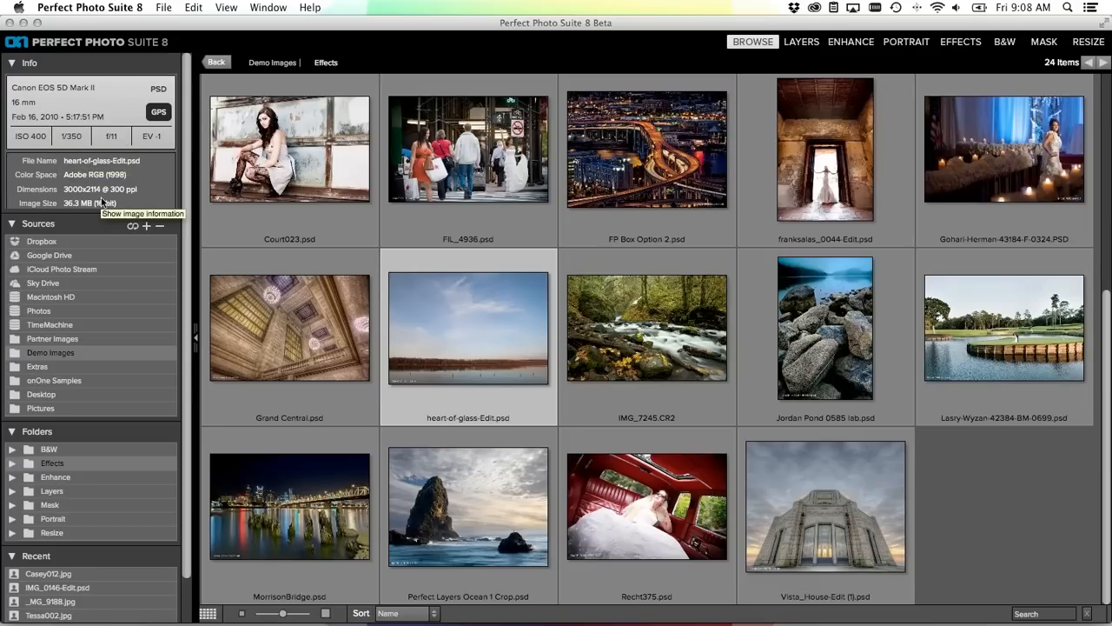
{"action": "left_click", "coordinate": [160, 113]}
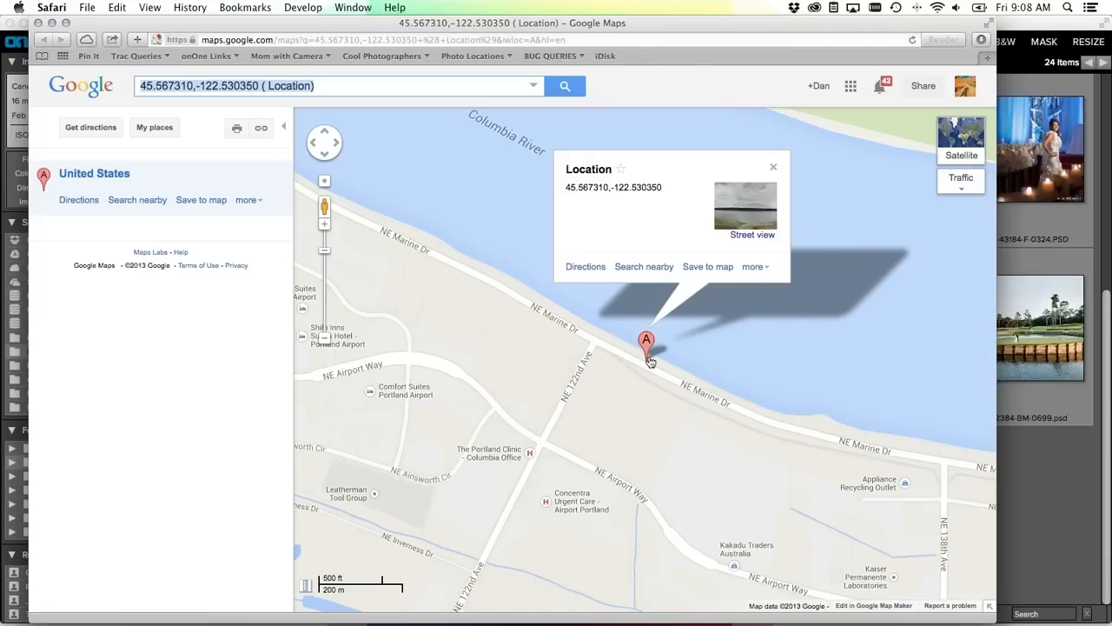
{"action": "left_click", "coordinate": [754, 235]}
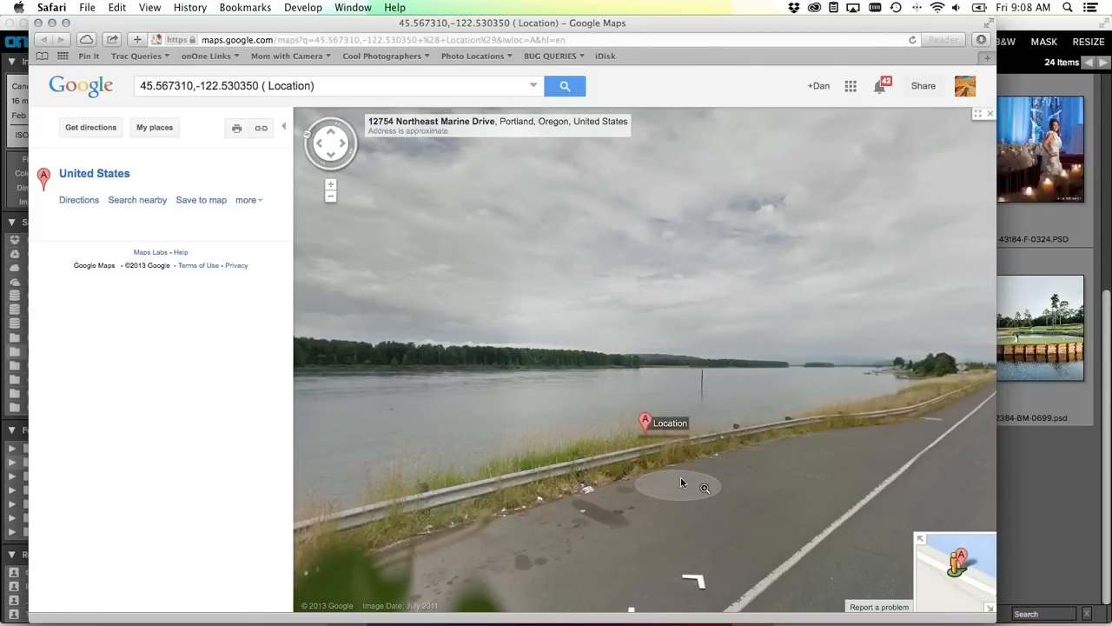
{"action": "left_click", "coordinate": [631, 382]}
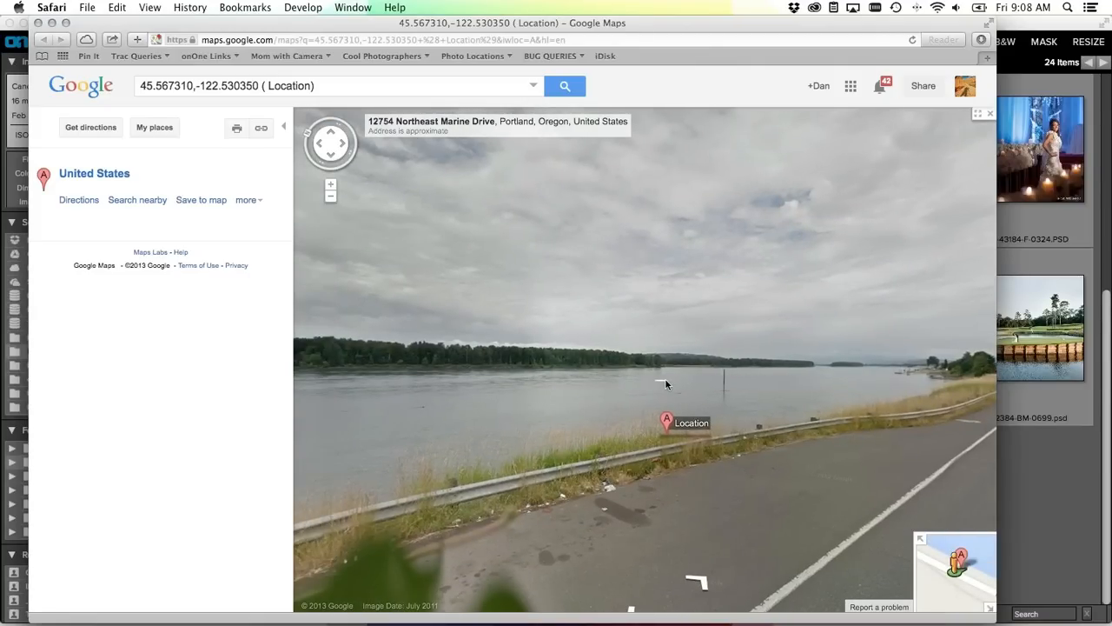
{"action": "left_click_drag", "start_coordinate": [895, 395], "coordinate": [263, 328]}
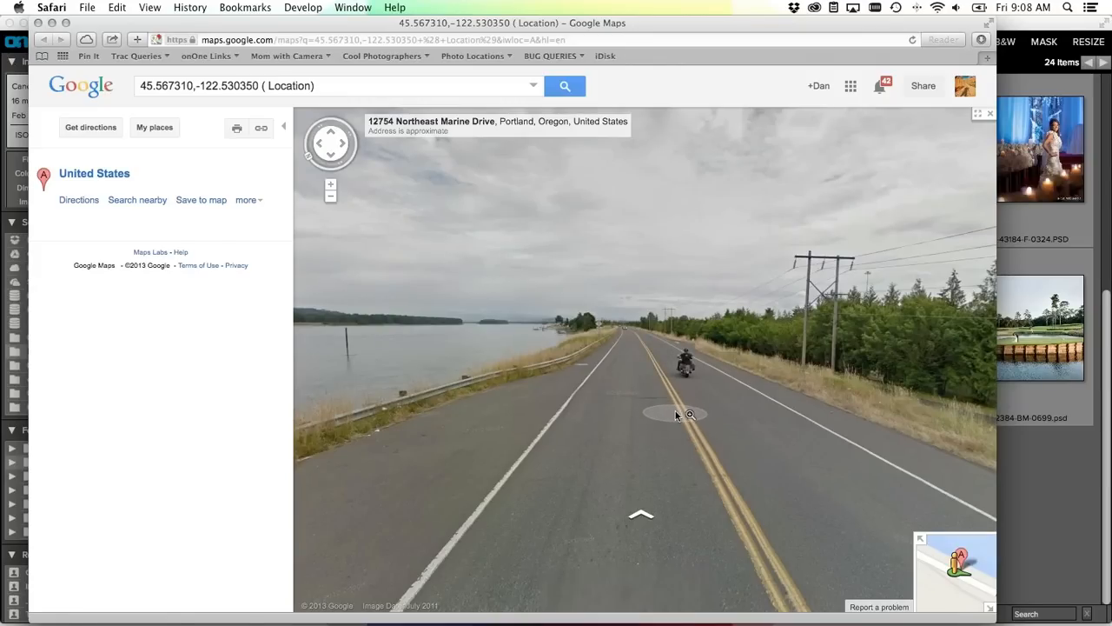
{"action": "left_click", "coordinate": [38, 24]}
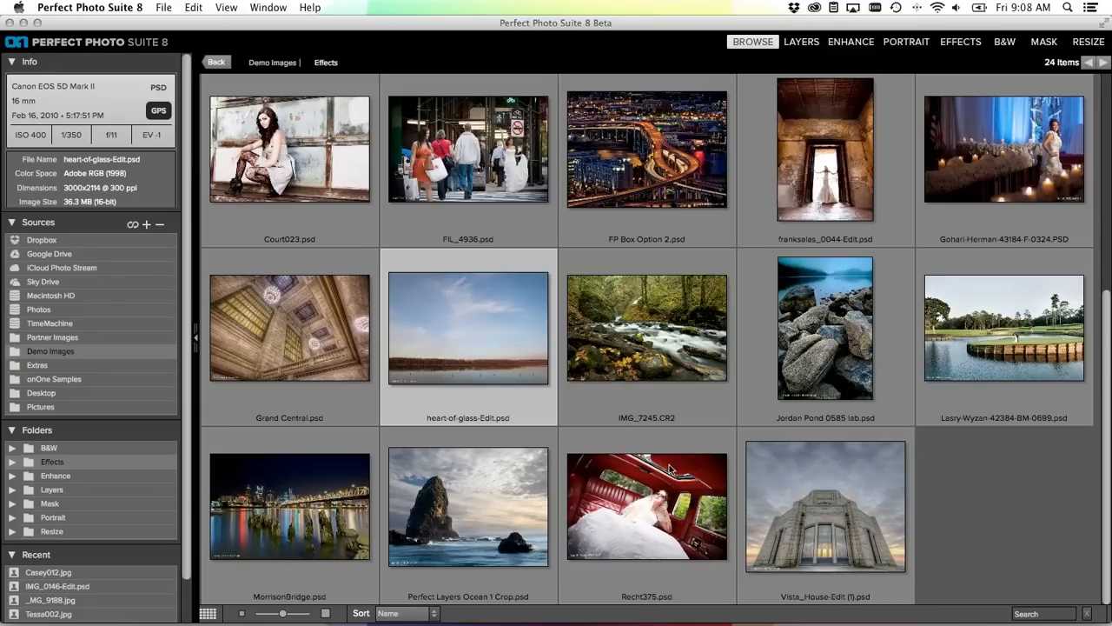
Open the photo of the bride in the doorway in the Effects module, choosing to edit the original file
{"action": "left_click", "coordinate": [847, 144]}
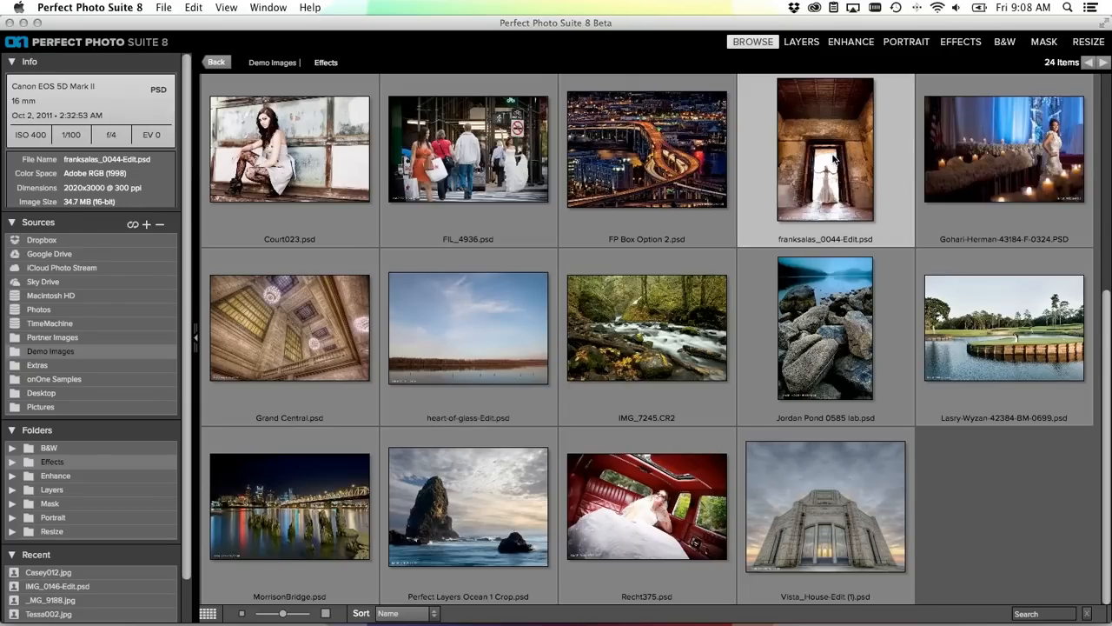
{"action": "double_click", "coordinate": [834, 157]}
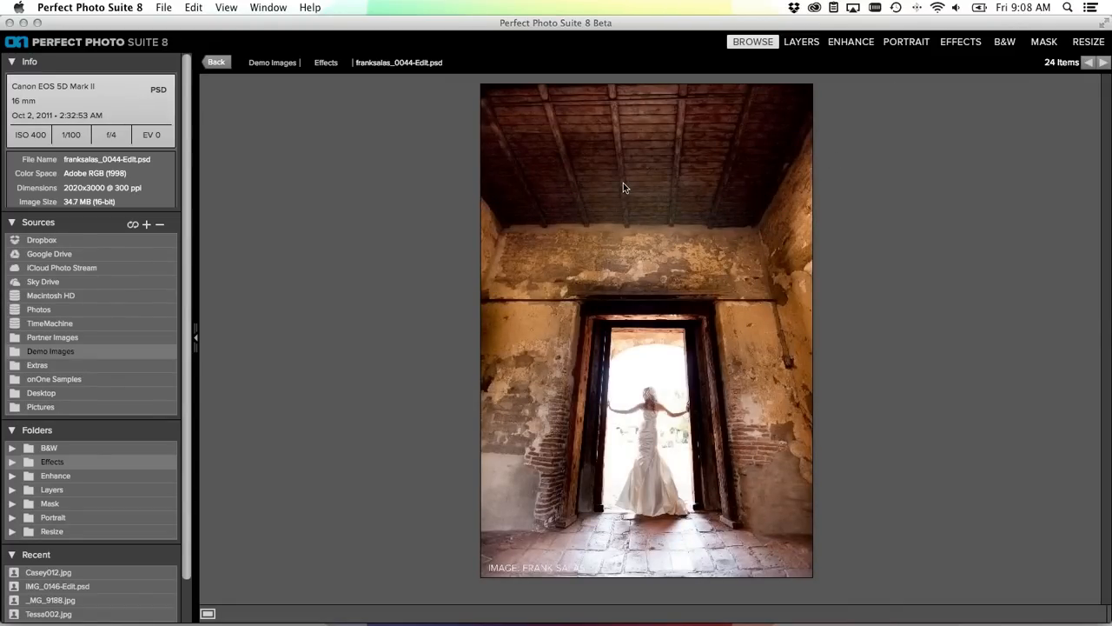
{"action": "left_click", "coordinate": [957, 44]}
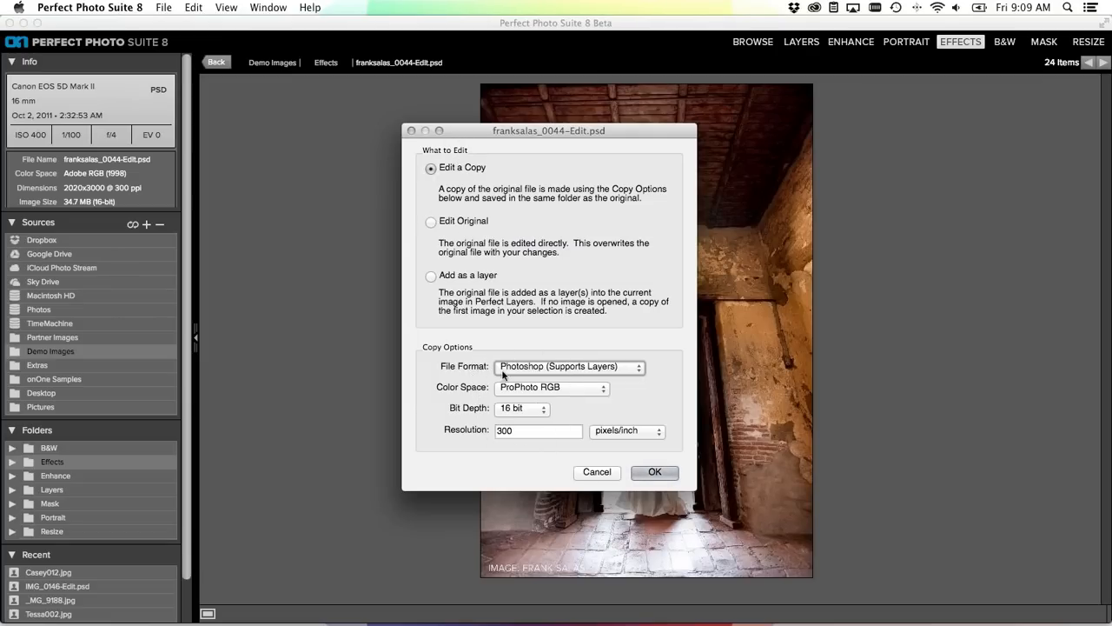
{"action": "left_click", "coordinate": [432, 223]}
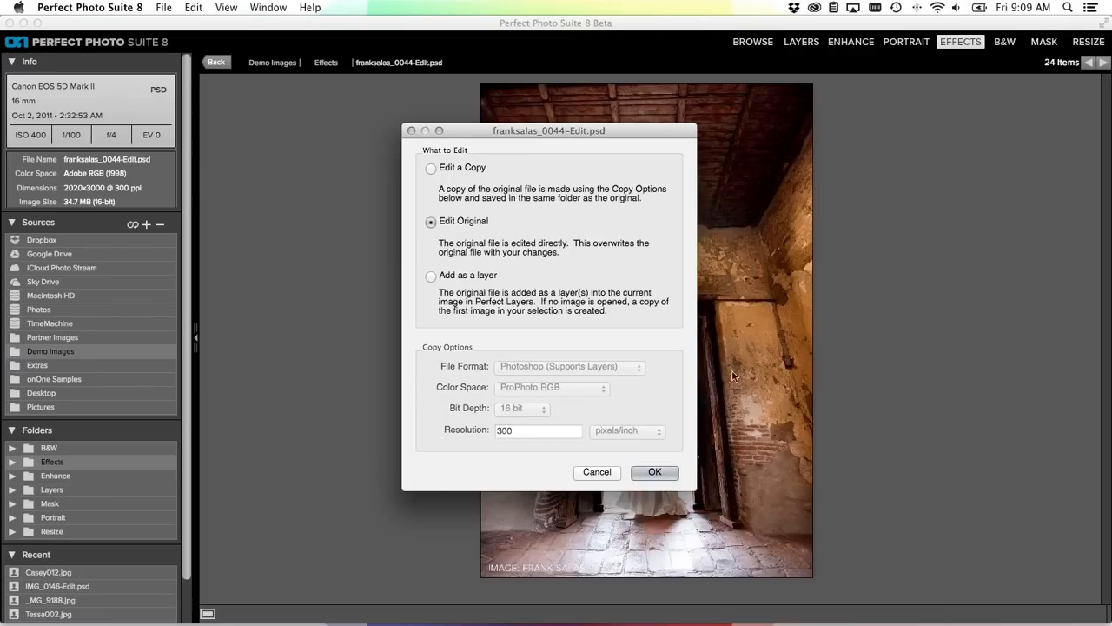
{"action": "left_click", "coordinate": [655, 472]}
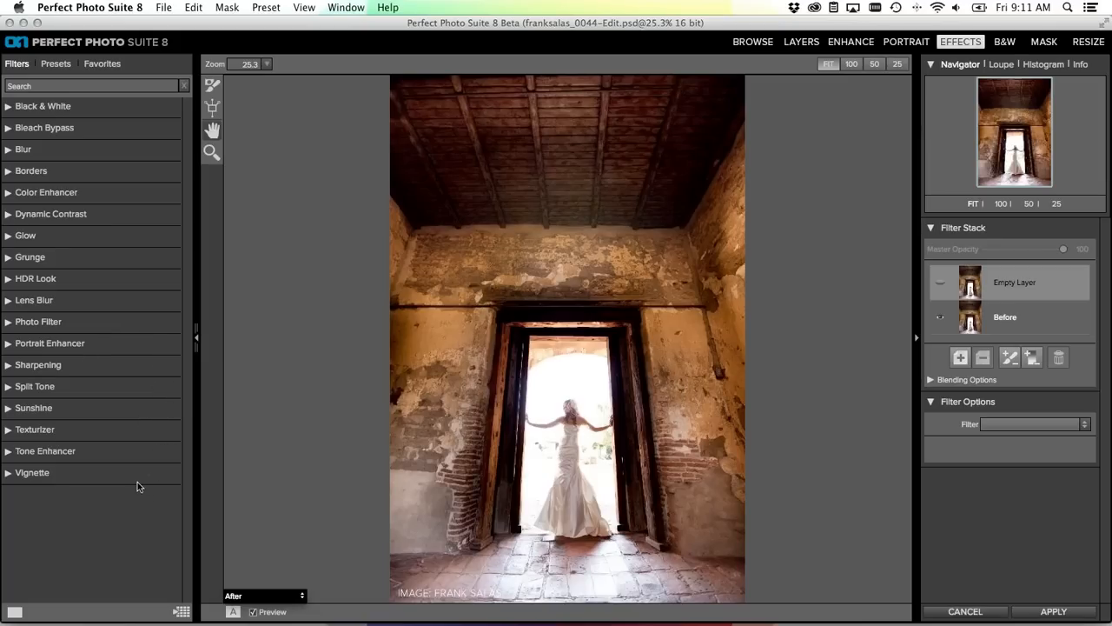
Apply the Radial preset from the Blur filters to the photo
{"action": "left_click", "coordinate": [32, 152]}
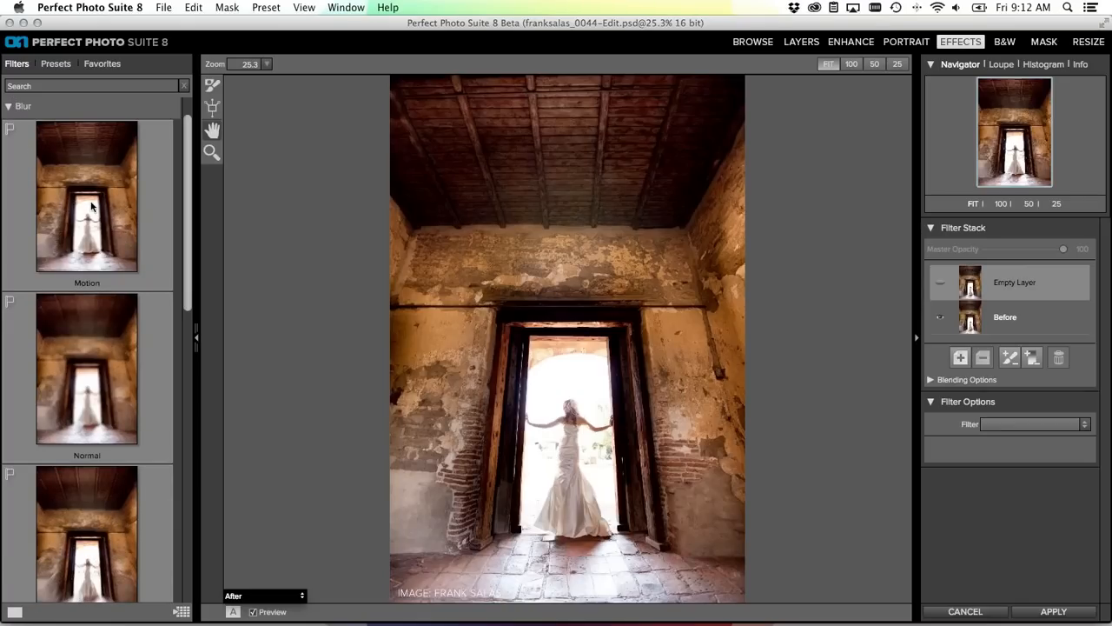
{"action": "scroll", "coordinate": [92, 206], "scroll_direction": "down", "scroll_amount": 3}
{"action": "scroll", "coordinate": [92, 205], "scroll_direction": "down", "scroll_amount": 2}
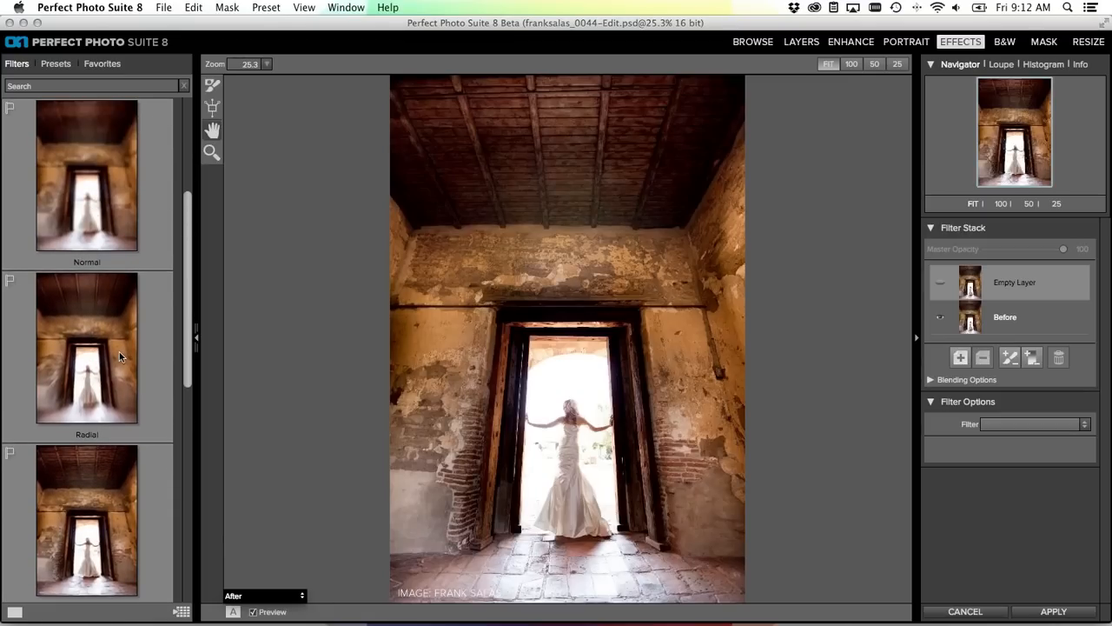
{"action": "left_click", "coordinate": [119, 351]}
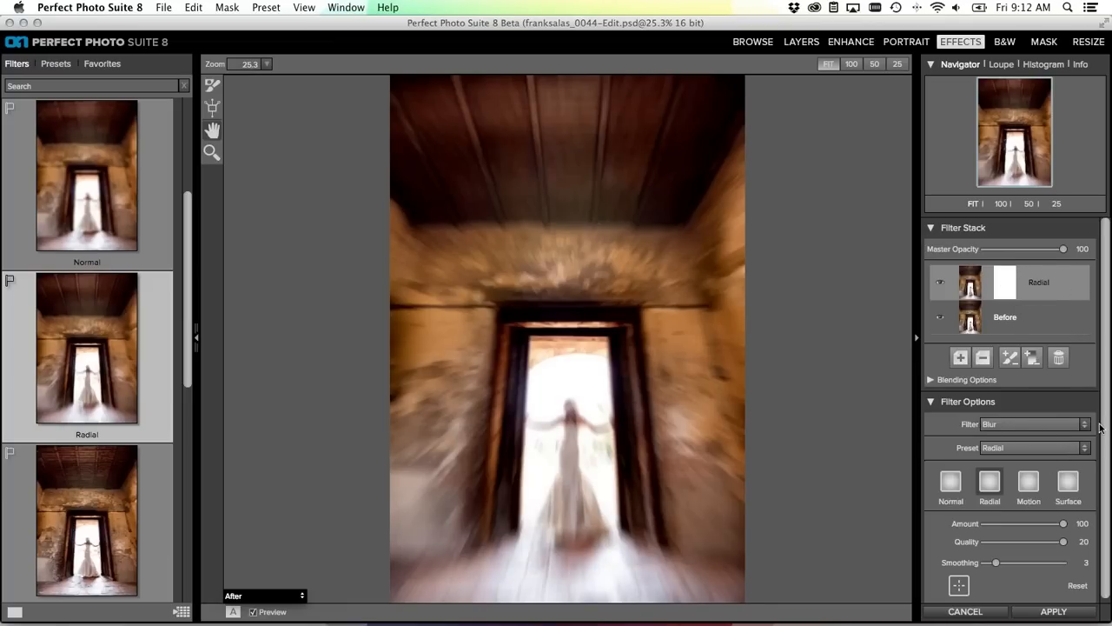
{"action": "scroll", "coordinate": [1108, 500], "scroll_direction": "down", "scroll_amount": 1}
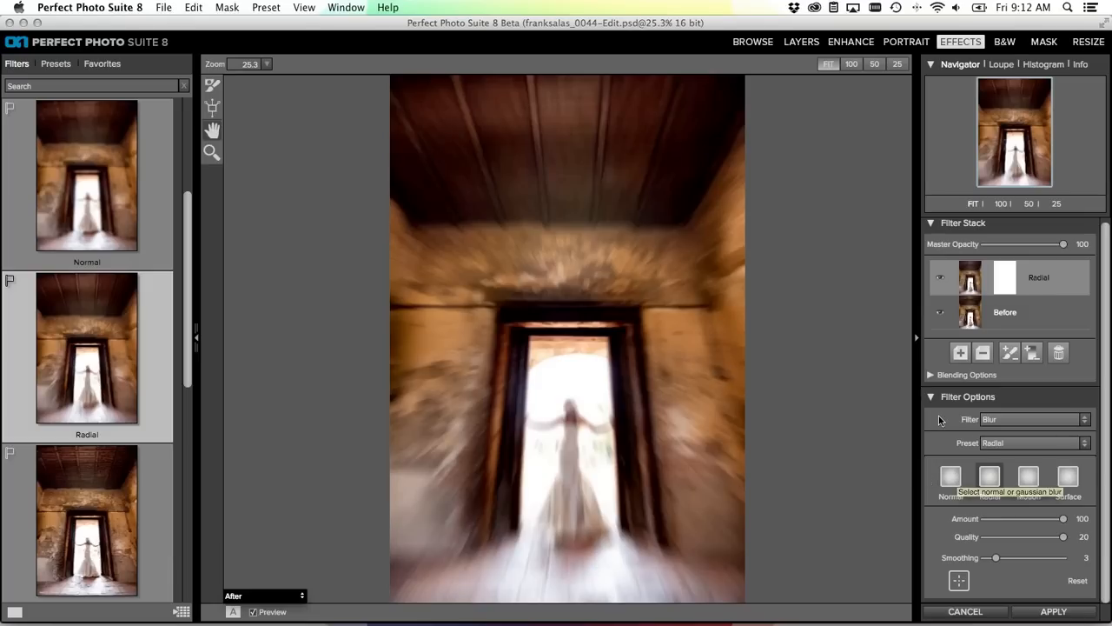
{"action": "left_click", "coordinate": [1001, 420]}
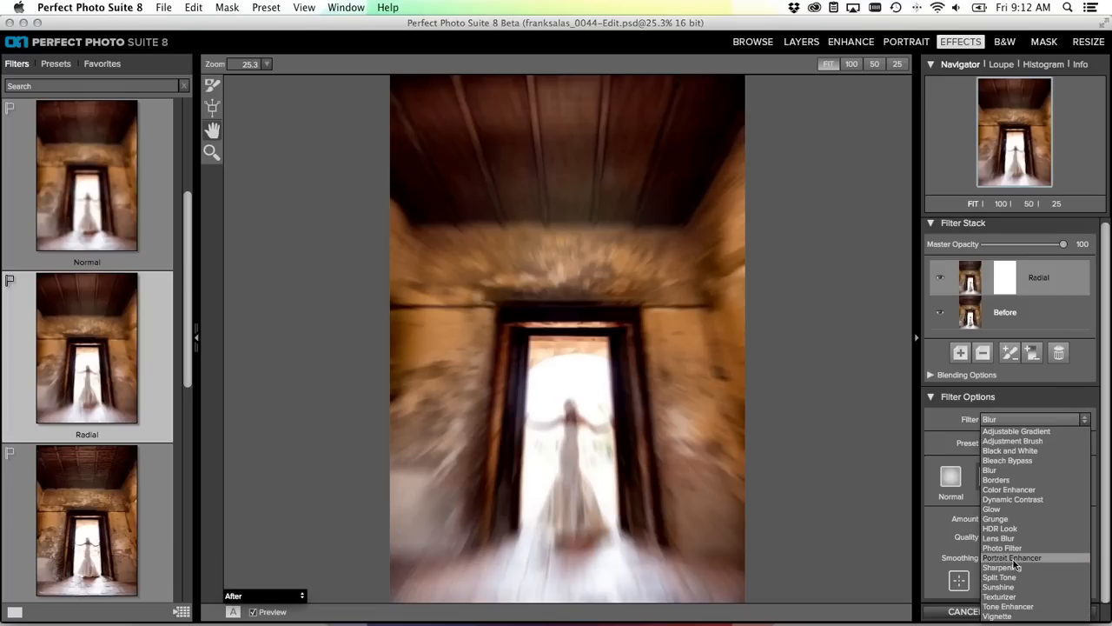
{"action": "left_click", "coordinate": [952, 423]}
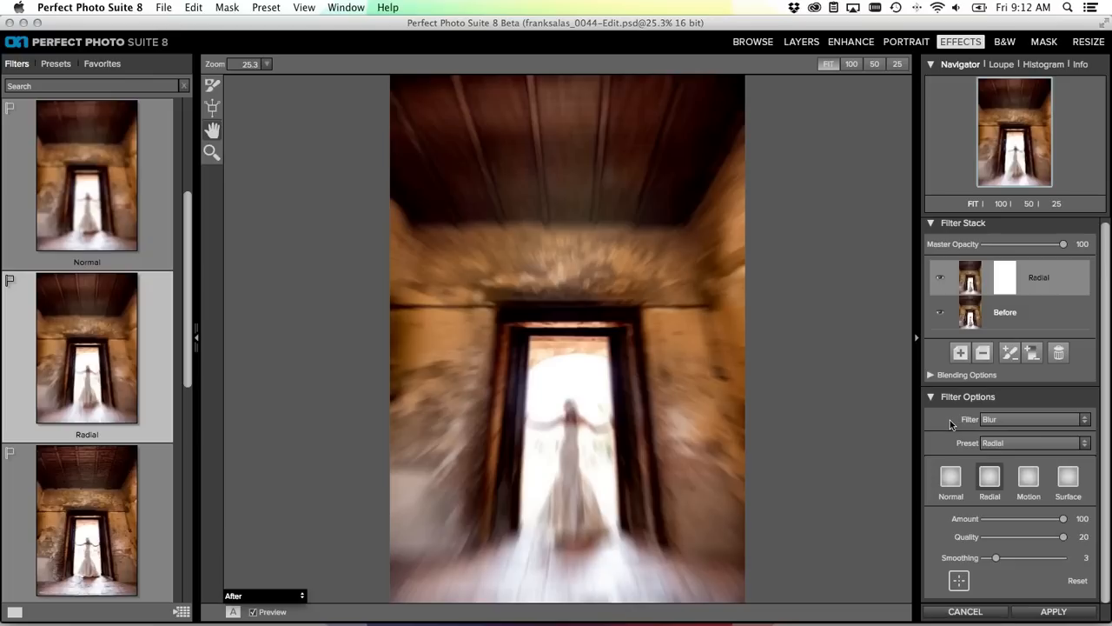
Compare the Motion, Normal and Surface blur types on the filter layer and return to Radial
{"action": "left_click", "coordinate": [997, 444]}
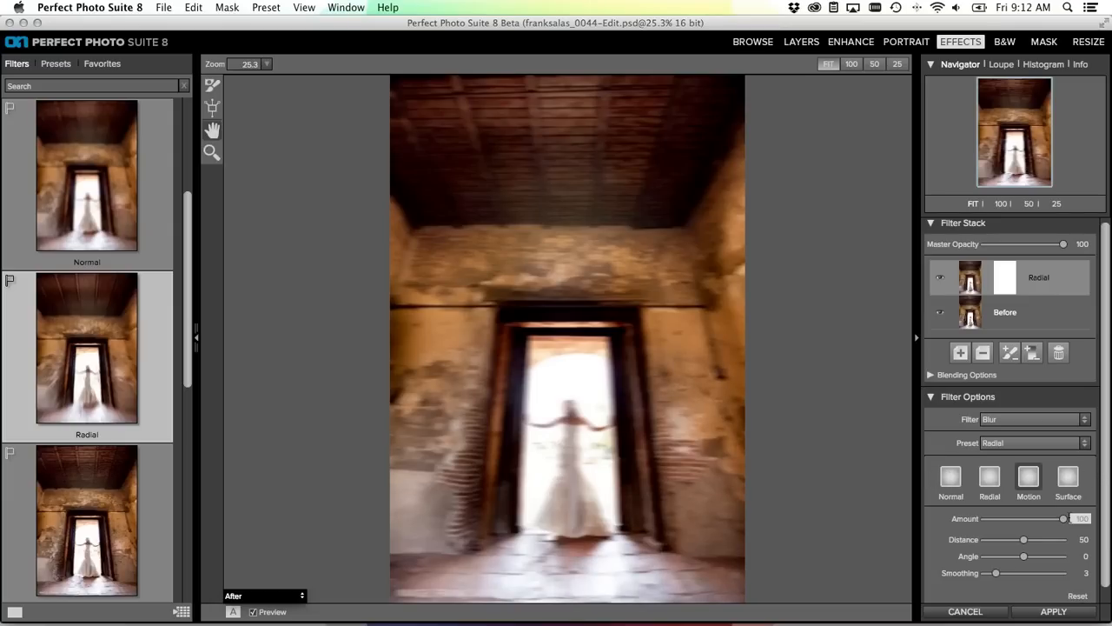
{"action": "left_click", "coordinate": [959, 480]}
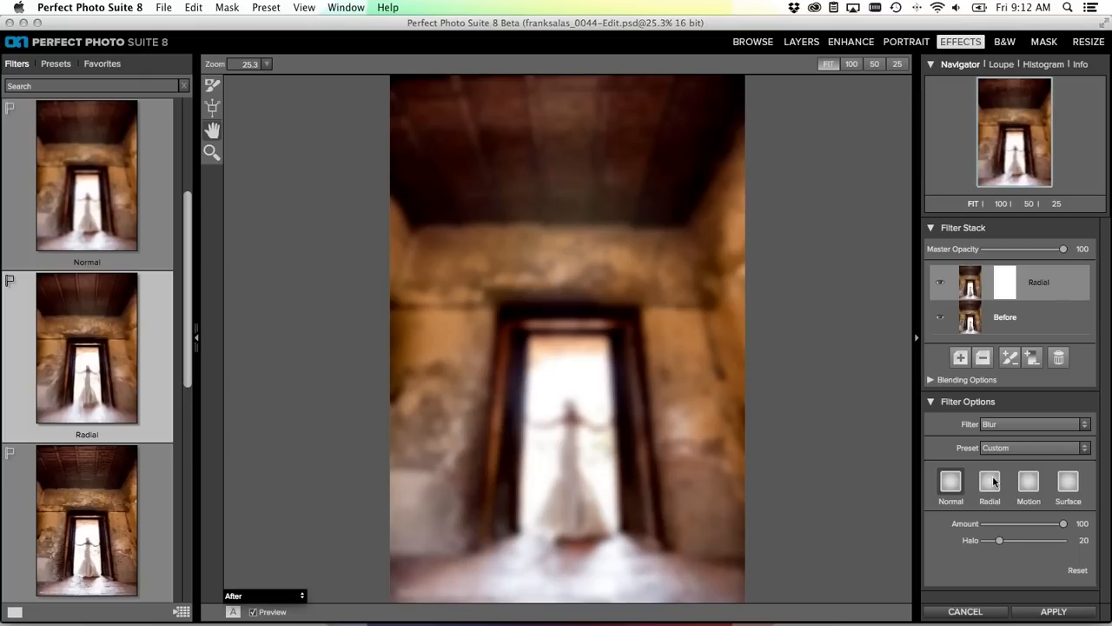
{"action": "left_click", "coordinate": [992, 482]}
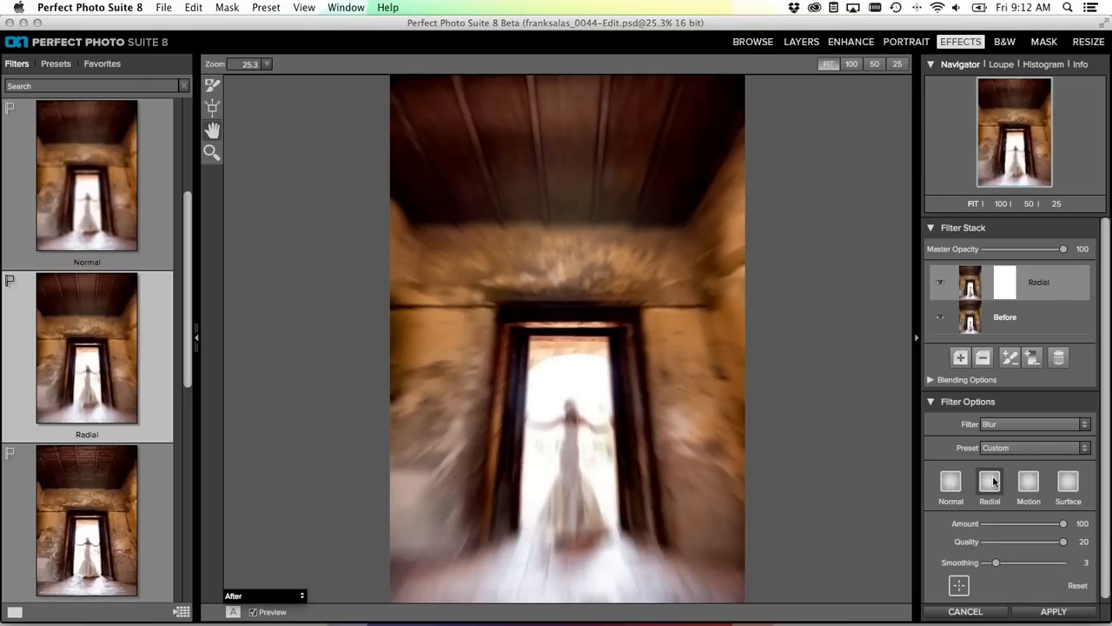
{"action": "left_click", "coordinate": [1030, 482]}
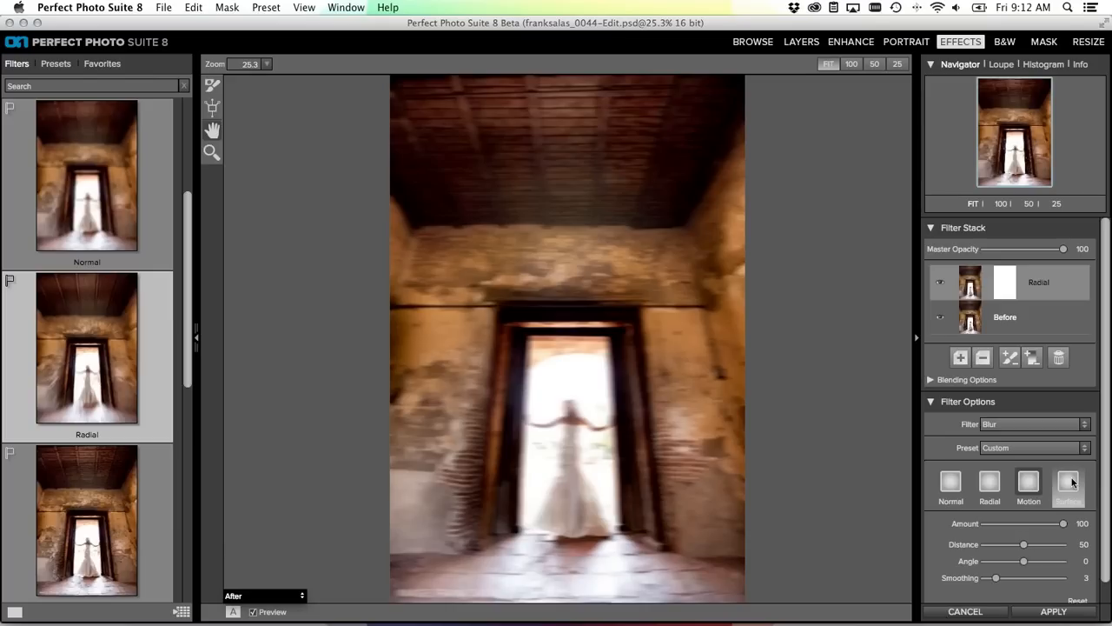
{"action": "left_click", "coordinate": [1069, 483]}
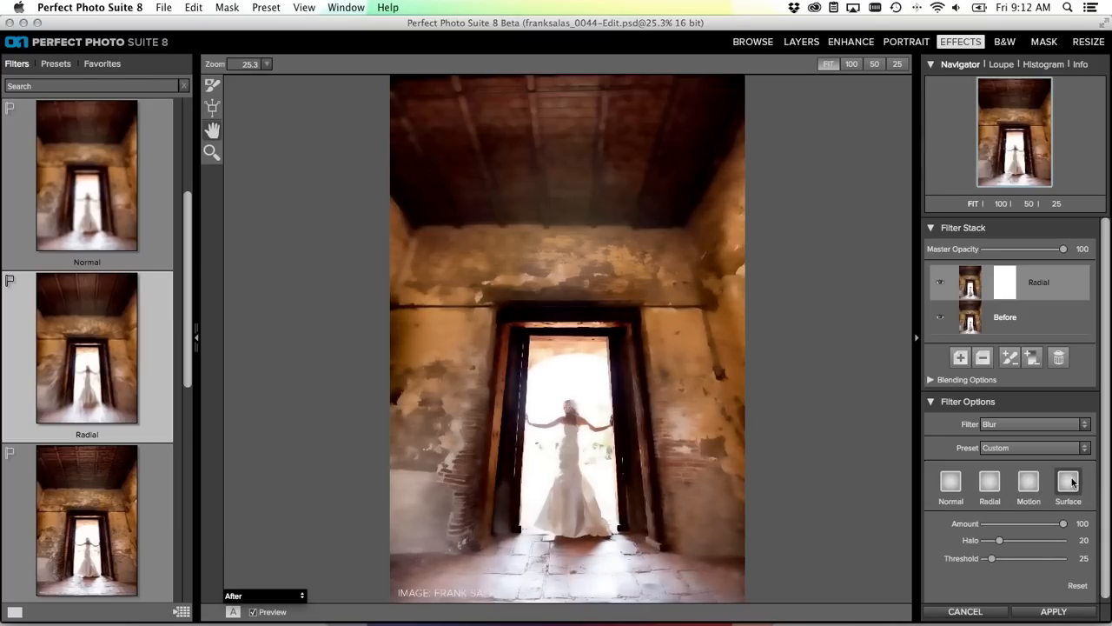
{"action": "left_click", "coordinate": [994, 485]}
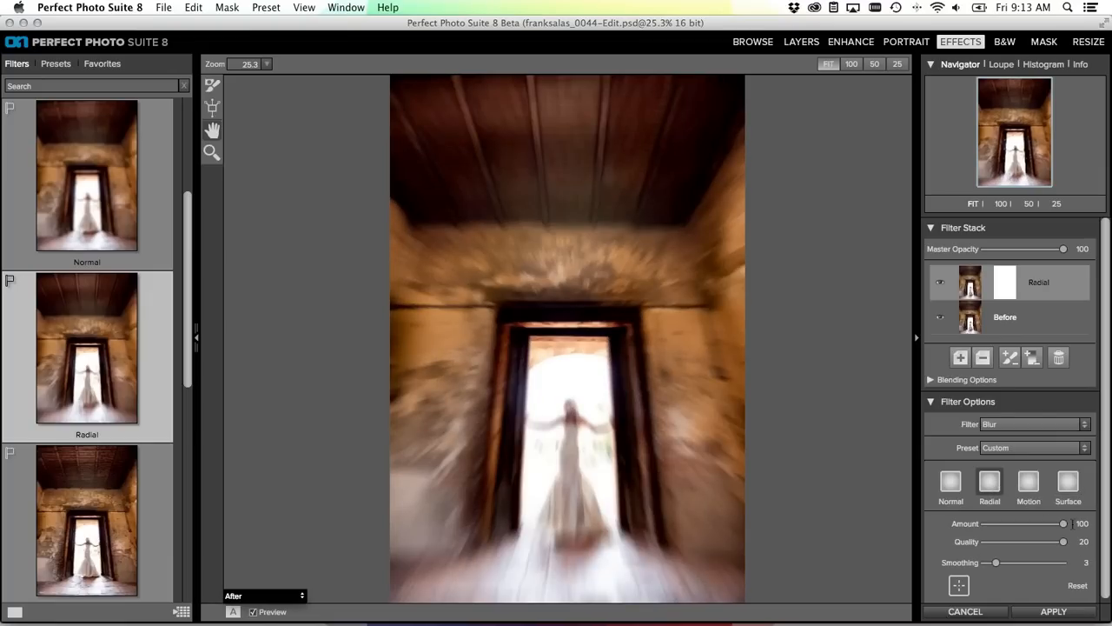
Center the radial blur on the bride in the doorway and set its Smoothing to 4
{"action": "left_click_drag", "start_coordinate": [991, 562], "coordinate": [969, 563]}
{"action": "scroll", "coordinate": [1096, 563], "scroll_direction": "down", "scroll_amount": 1}
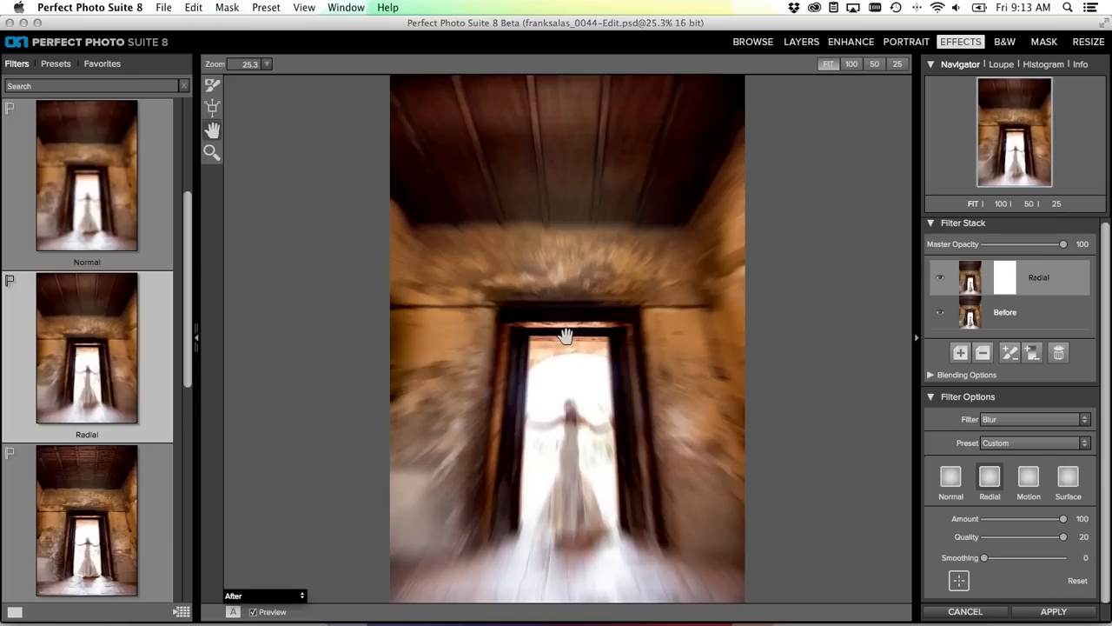
{"action": "left_click", "coordinate": [960, 581]}
{"action": "left_click", "coordinate": [571, 427]}
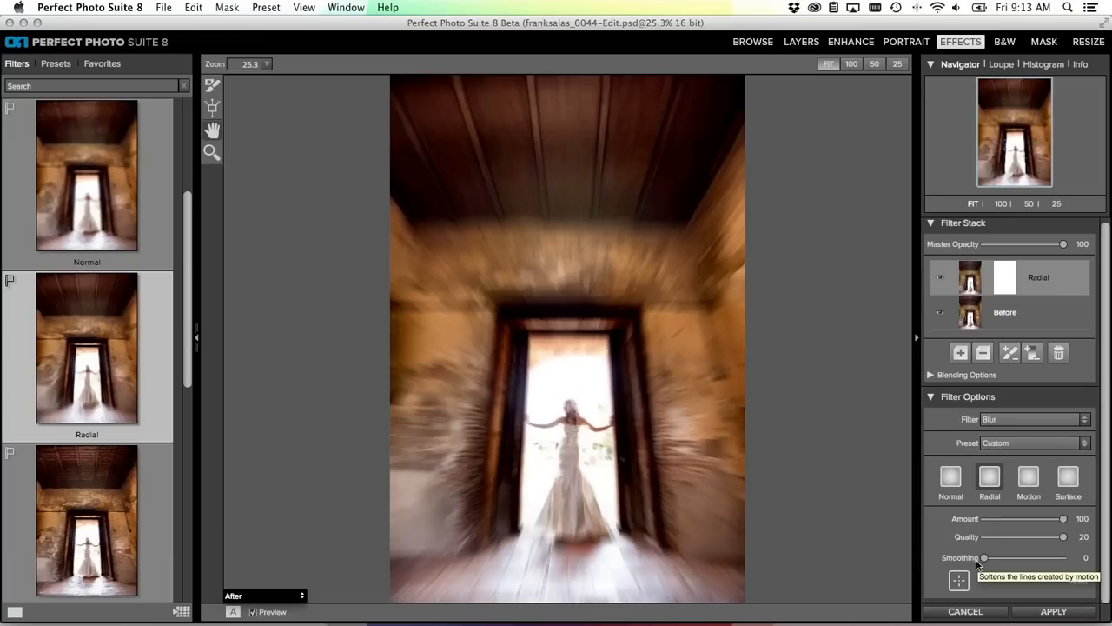
{"action": "left_click_drag", "start_coordinate": [983, 558], "coordinate": [996, 560]}
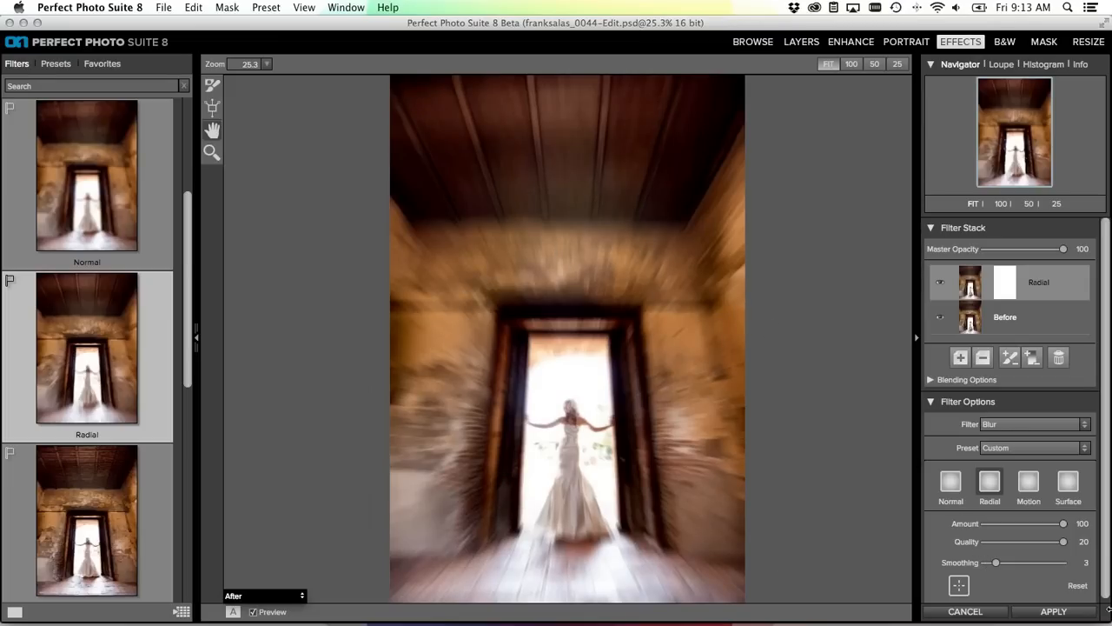
{"action": "scroll", "coordinate": [1001, 564], "scroll_direction": "down", "scroll_amount": 1}
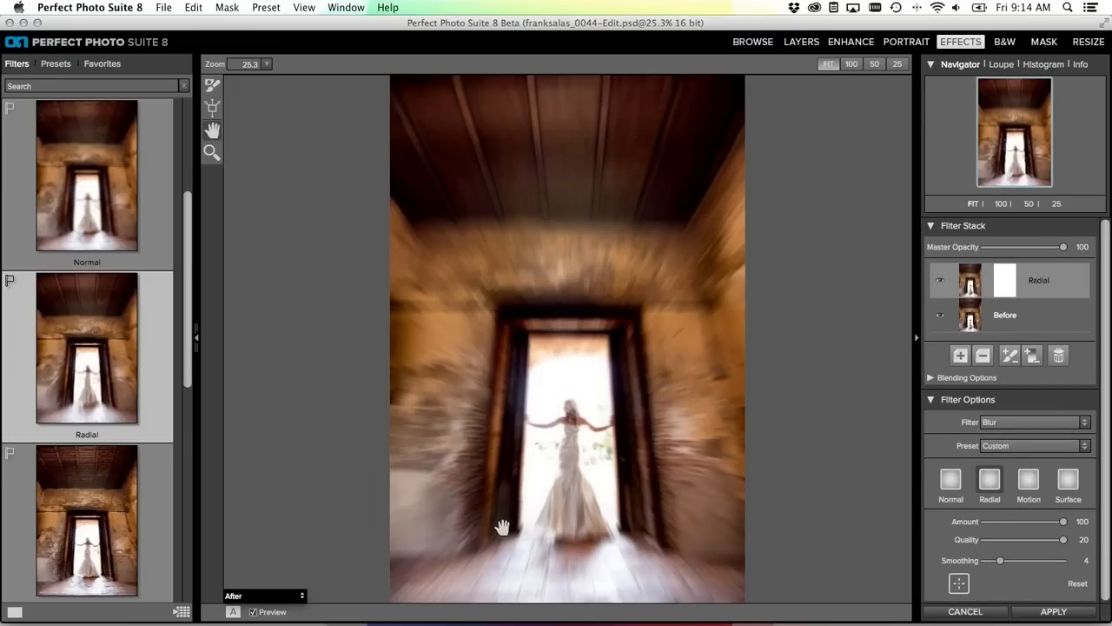
Paint the blur out over the bride's body and dress with the masking brush at size 200, feather 50 and opacity 100
{"action": "left_click", "coordinate": [212, 87]}
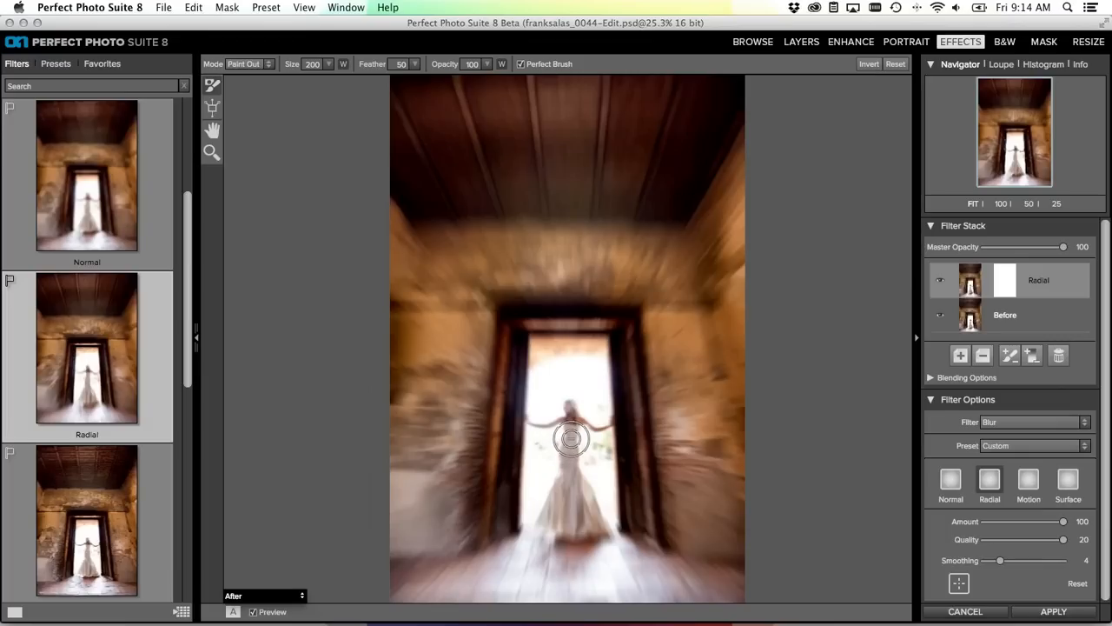
{"action": "mouse_move", "coordinate": [570, 423]}
{"action": "left_mouse_down"}
{"action": "mouse_move", "coordinate": [566, 478]}
{"action": "mouse_move", "coordinate": [570, 469]}
{"action": "mouse_move", "coordinate": [592, 504]}
{"action": "mouse_move", "coordinate": [588, 477]}
{"action": "mouse_move", "coordinate": [598, 522]}
{"action": "mouse_move", "coordinate": [538, 519]}
{"action": "mouse_move", "coordinate": [566, 487]}
{"action": "mouse_move", "coordinate": [576, 518]}
{"action": "mouse_move", "coordinate": [565, 454]}
{"action": "mouse_move", "coordinate": [551, 478]}
{"action": "mouse_move", "coordinate": [573, 448]}
{"action": "mouse_move", "coordinate": [569, 398]}
{"action": "mouse_move", "coordinate": [566, 416]}
{"action": "left_mouse_up"}
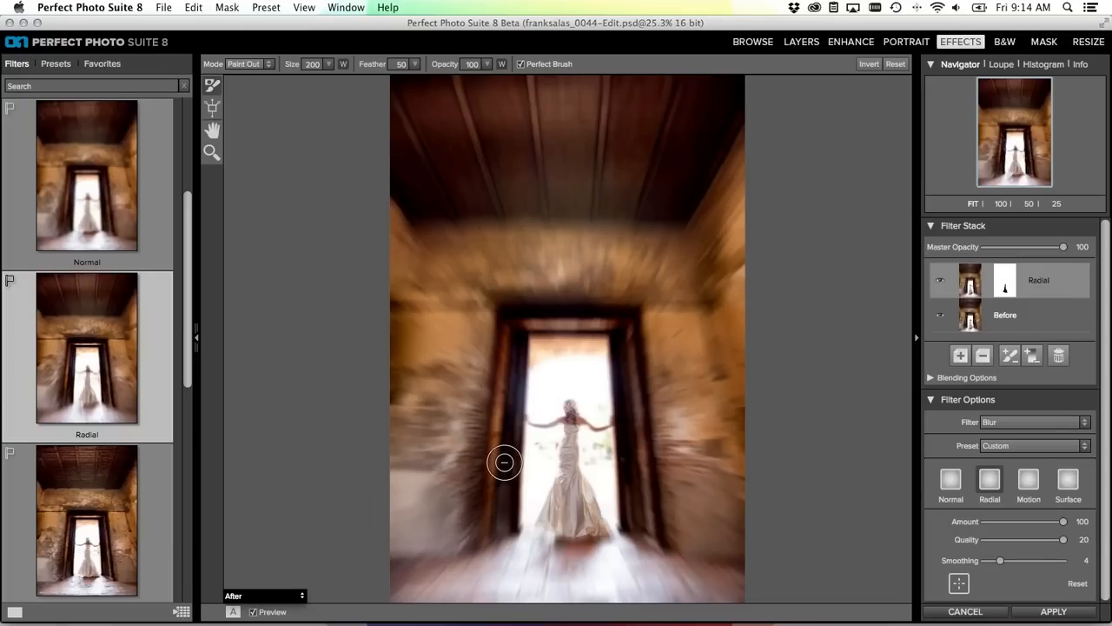
Show the blur mask as a red overlay with the Mask-Red view and return to the After view
{"action": "left_click", "coordinate": [280, 596]}
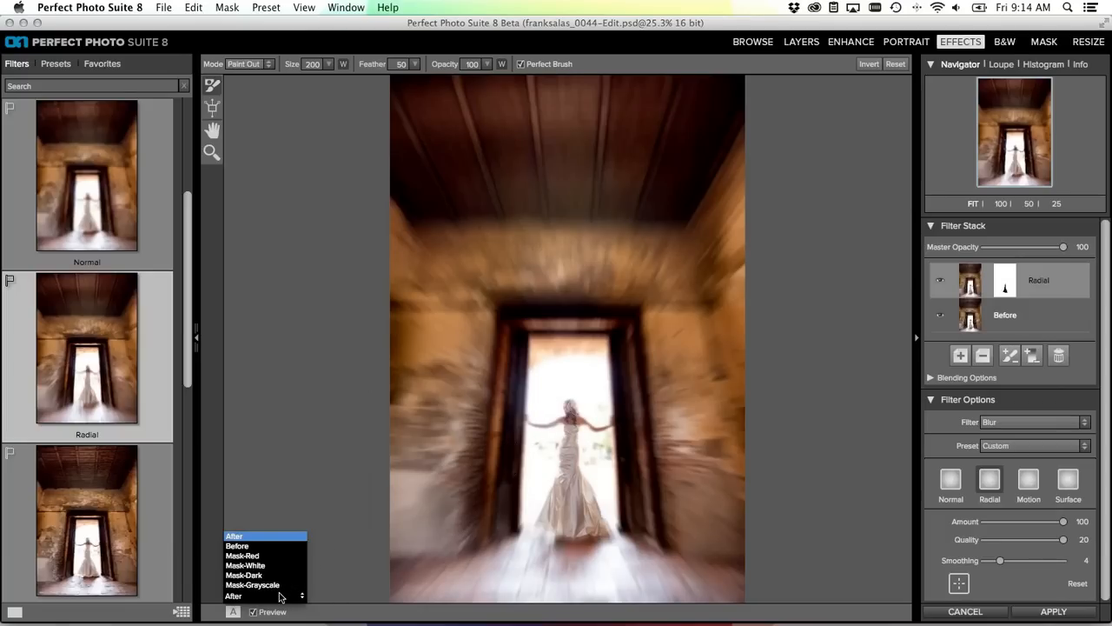
{"action": "left_click", "coordinate": [250, 555]}
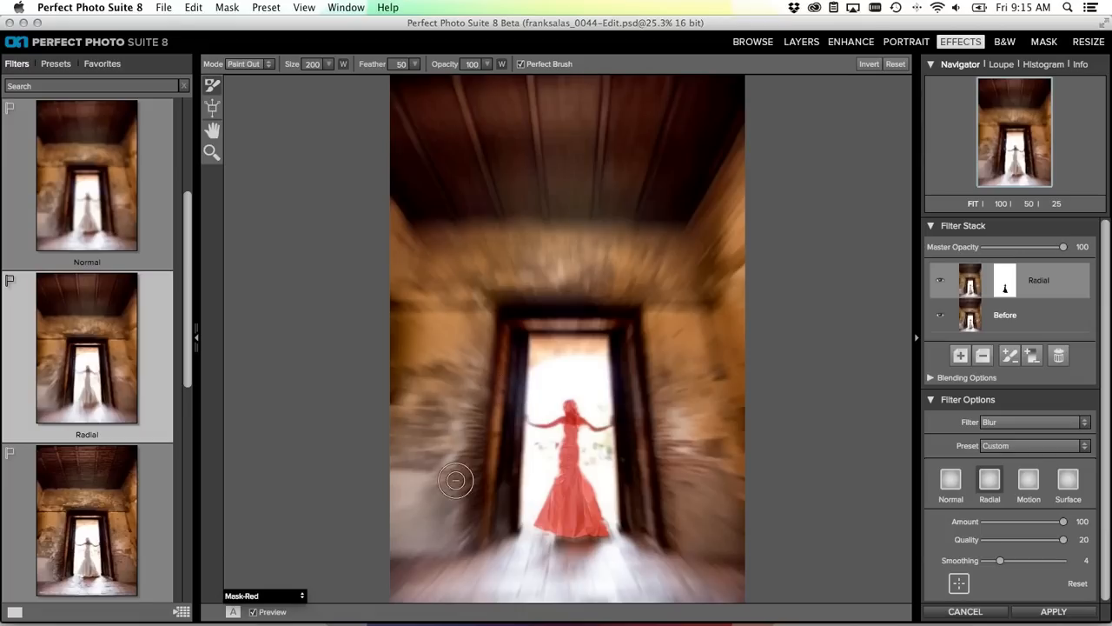
{"action": "left_click", "coordinate": [247, 595]}
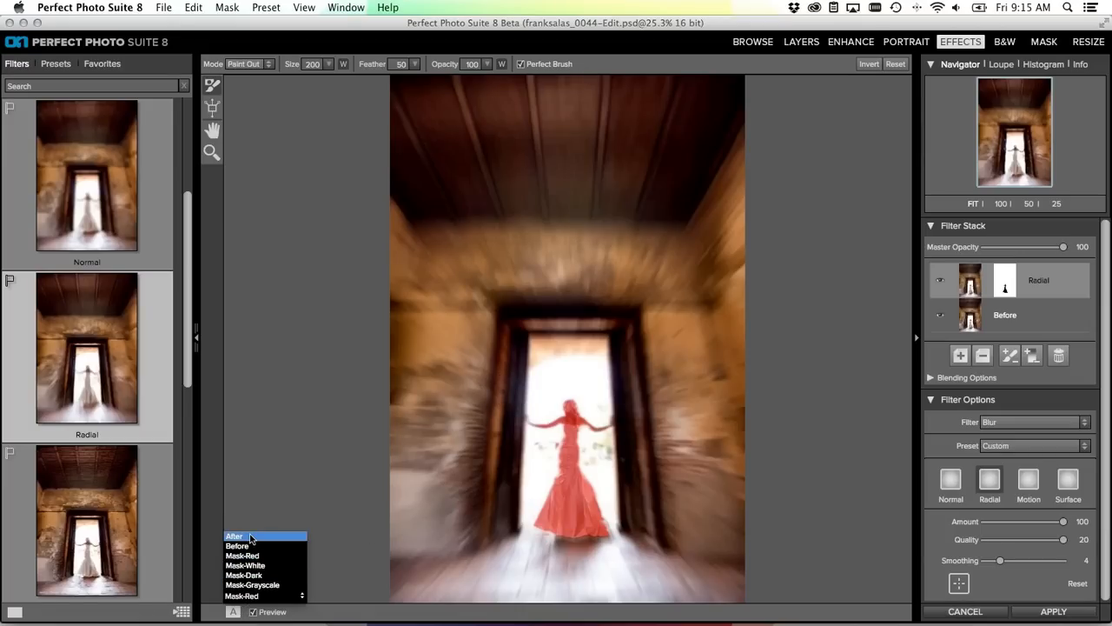
{"action": "left_click", "coordinate": [250, 535]}
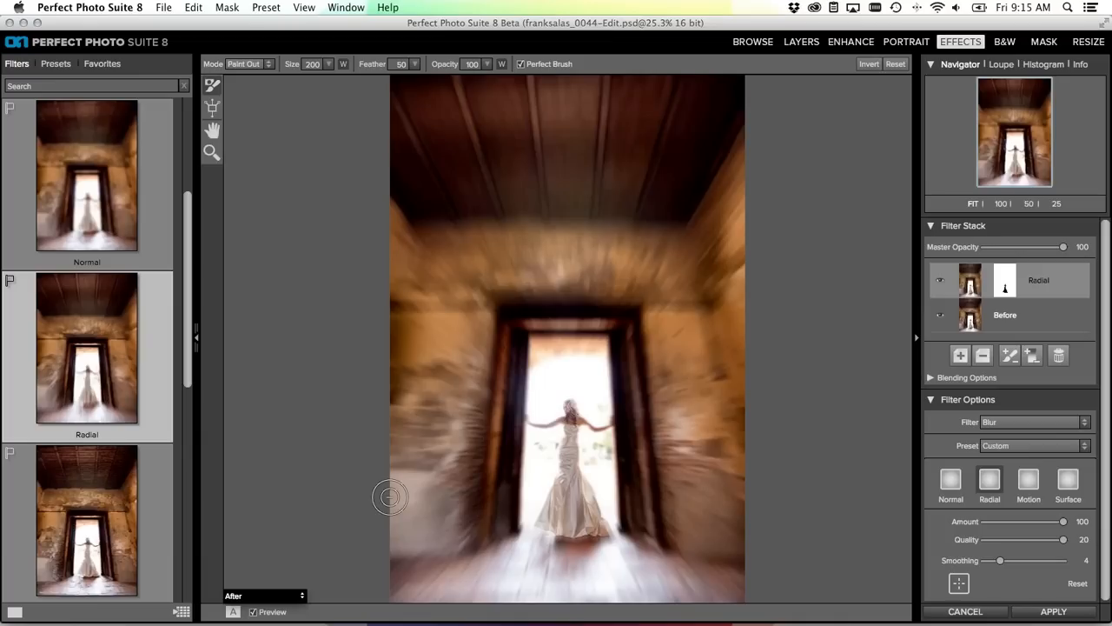
Add an empty layer above the Radial filter and remove it again
{"action": "left_click", "coordinate": [961, 358]}
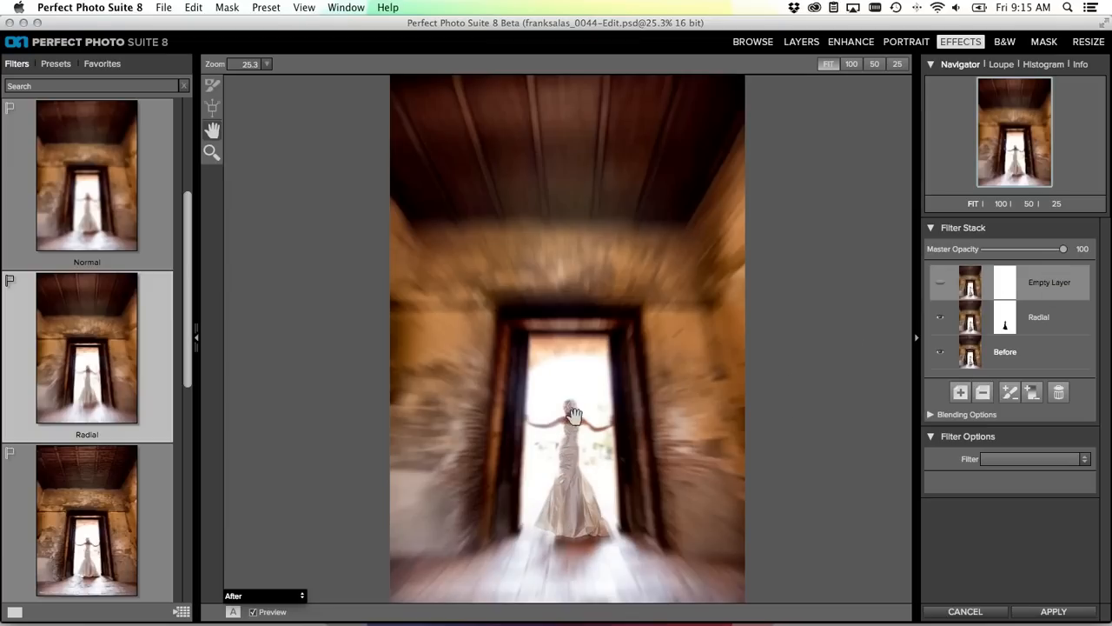
{"action": "left_click", "coordinate": [981, 392]}
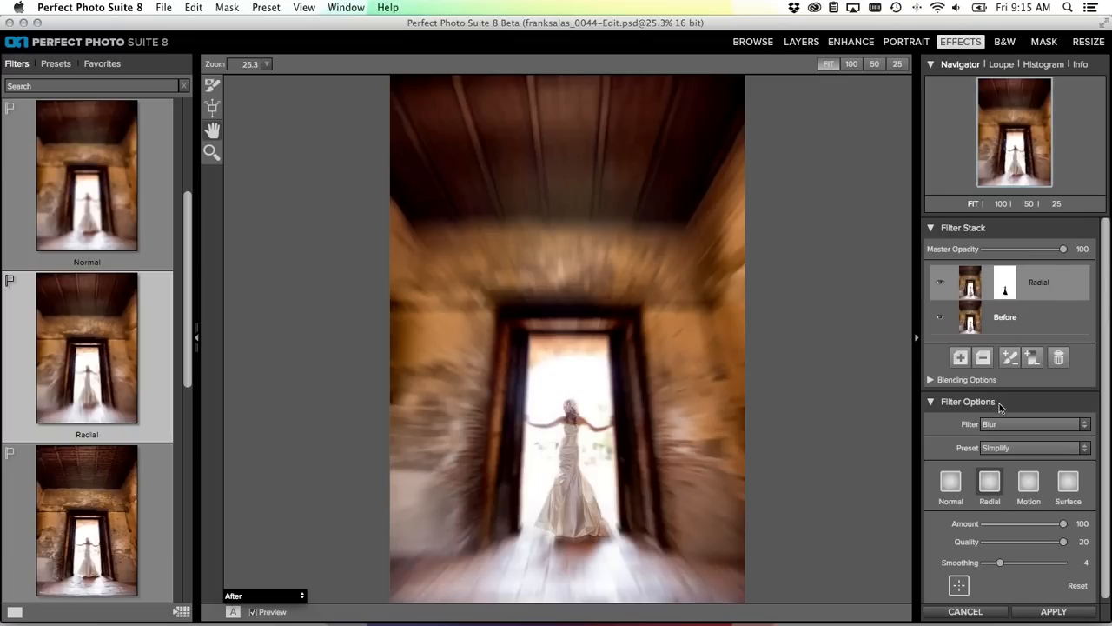
Add an adjustment brush layer above the radial blur, set its preset to Brush More Detail and paint it over the bride
{"action": "left_click", "coordinate": [1009, 357]}
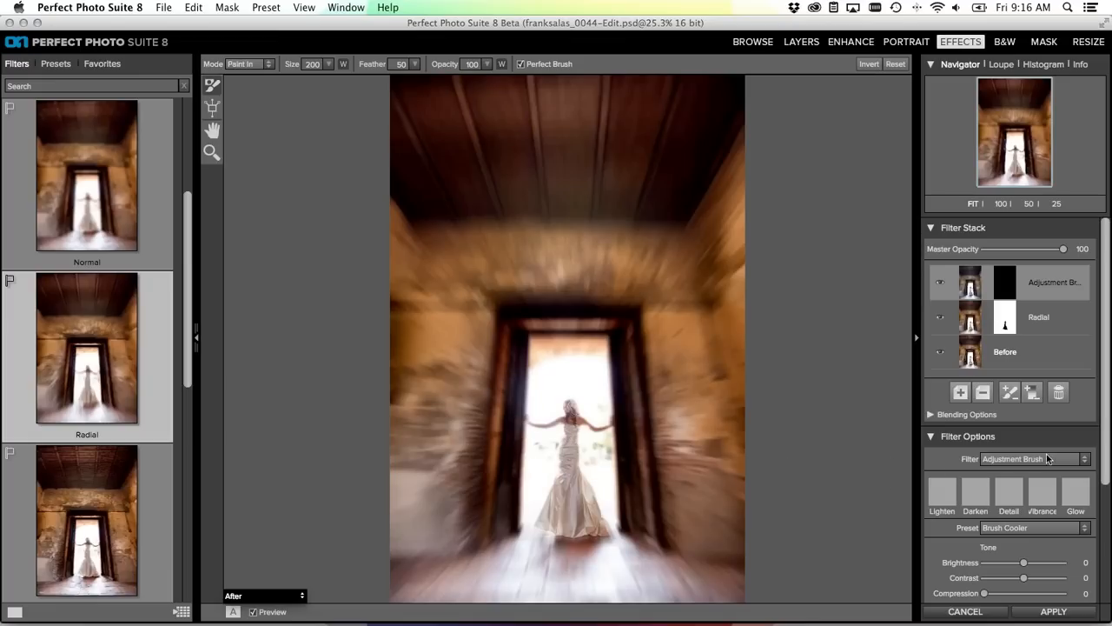
{"action": "scroll", "coordinate": [1106, 490], "scroll_direction": "down", "scroll_amount": 5}
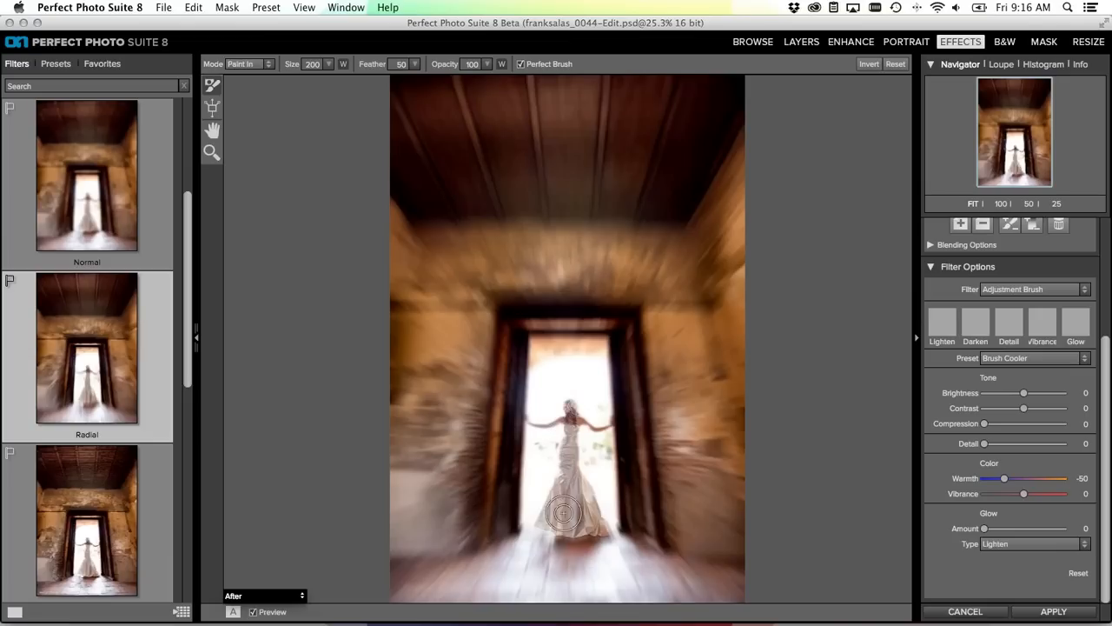
{"action": "left_click", "coordinate": [1036, 357]}
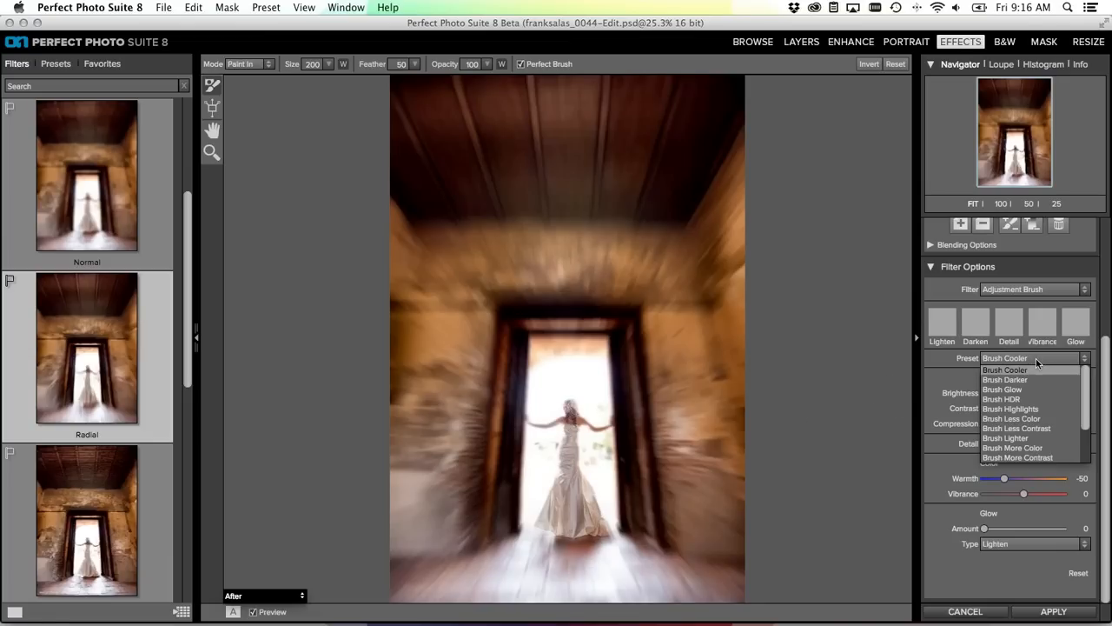
{"action": "scroll", "coordinate": [1083, 412], "scroll_direction": "down", "scroll_amount": 3}
{"action": "scroll", "coordinate": [1083, 411], "scroll_direction": "down", "scroll_amount": 2}
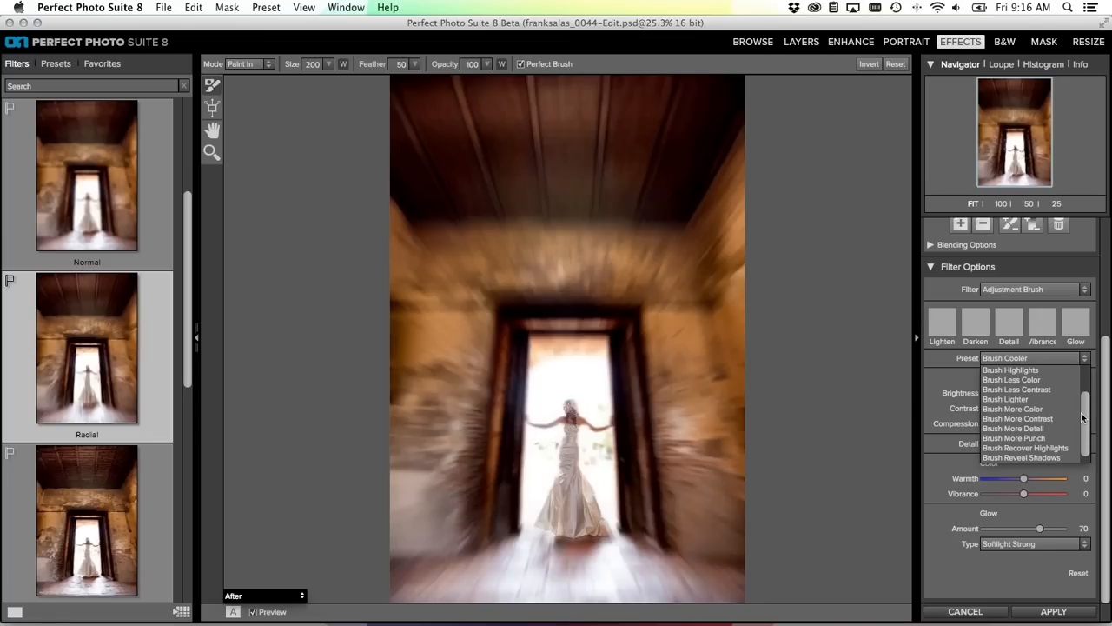
{"action": "left_click", "coordinate": [1043, 429]}
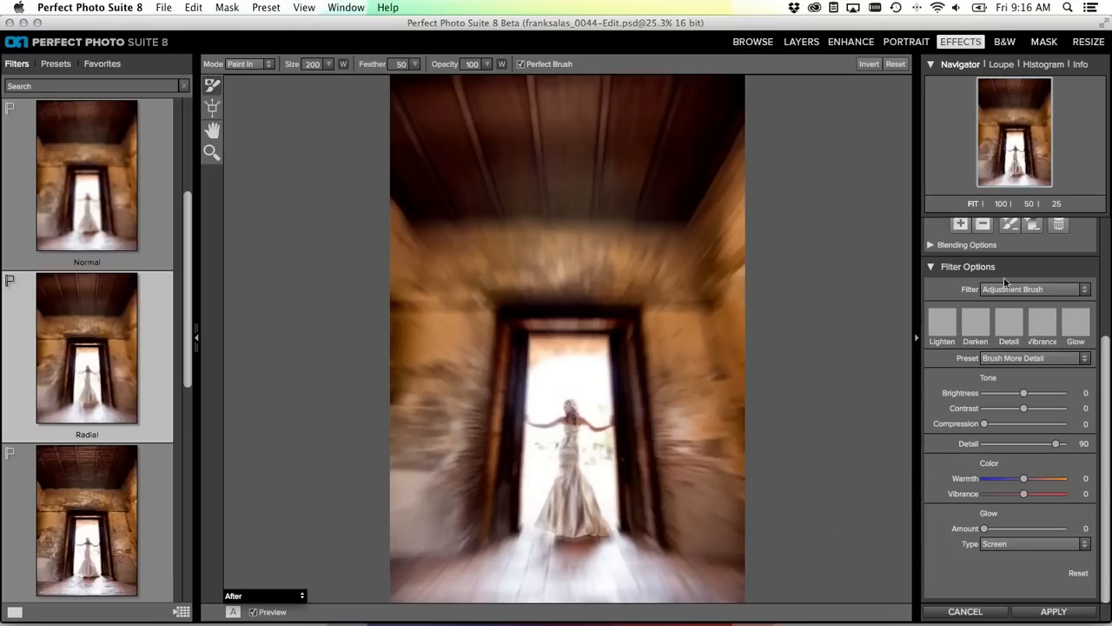
Delete the Brush More Detail layer, along with another adjustment brush layer added in its place
{"action": "left_click_drag", "start_coordinate": [1107, 394], "coordinate": [1097, 265]}
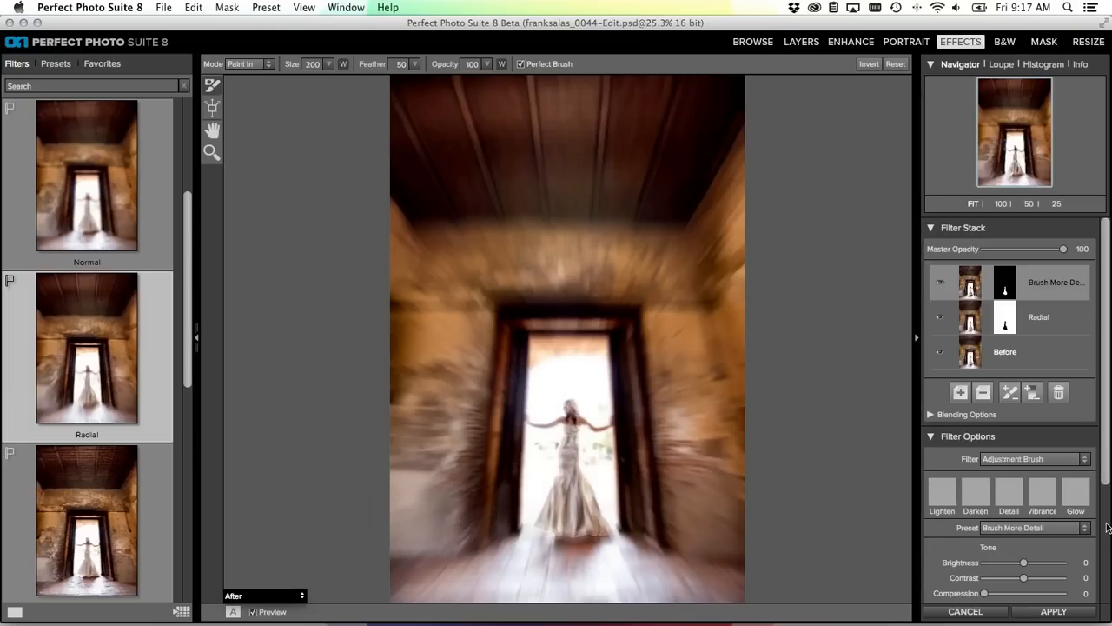
{"action": "scroll", "coordinate": [1040, 461], "scroll_direction": "down", "scroll_amount": 5}
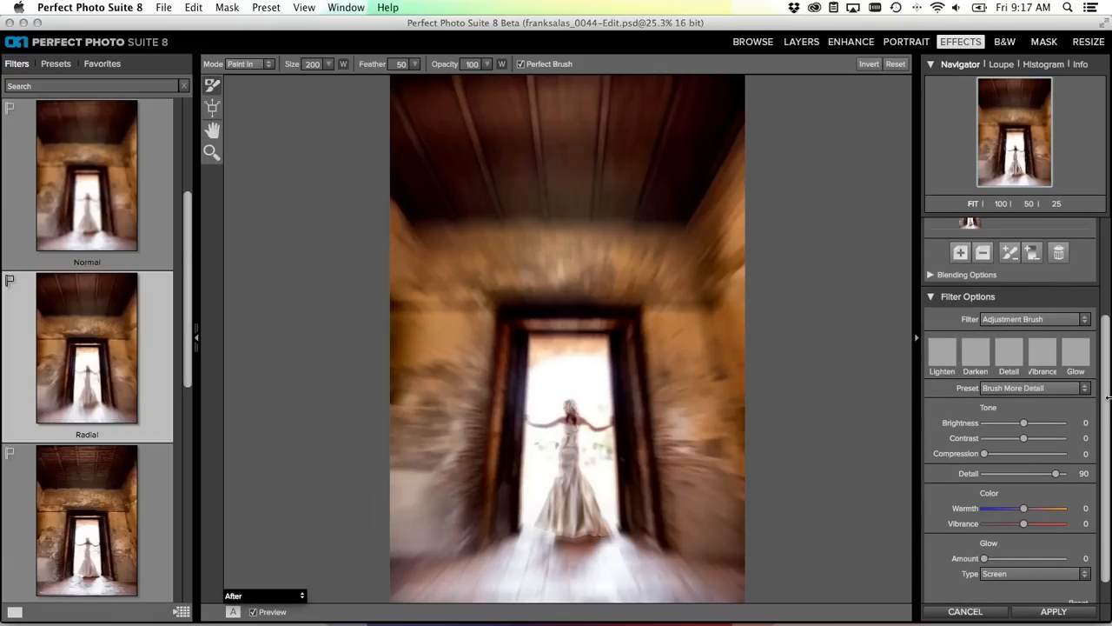
{"action": "scroll", "coordinate": [1058, 459], "scroll_direction": "down", "scroll_amount": 1}
{"action": "mouse_move", "coordinate": [1057, 459]}
{"action": "left_mouse_down"}
{"action": "mouse_move", "coordinate": [1012, 462]}
{"action": "mouse_move", "coordinate": [1056, 462]}
{"action": "left_mouse_up"}
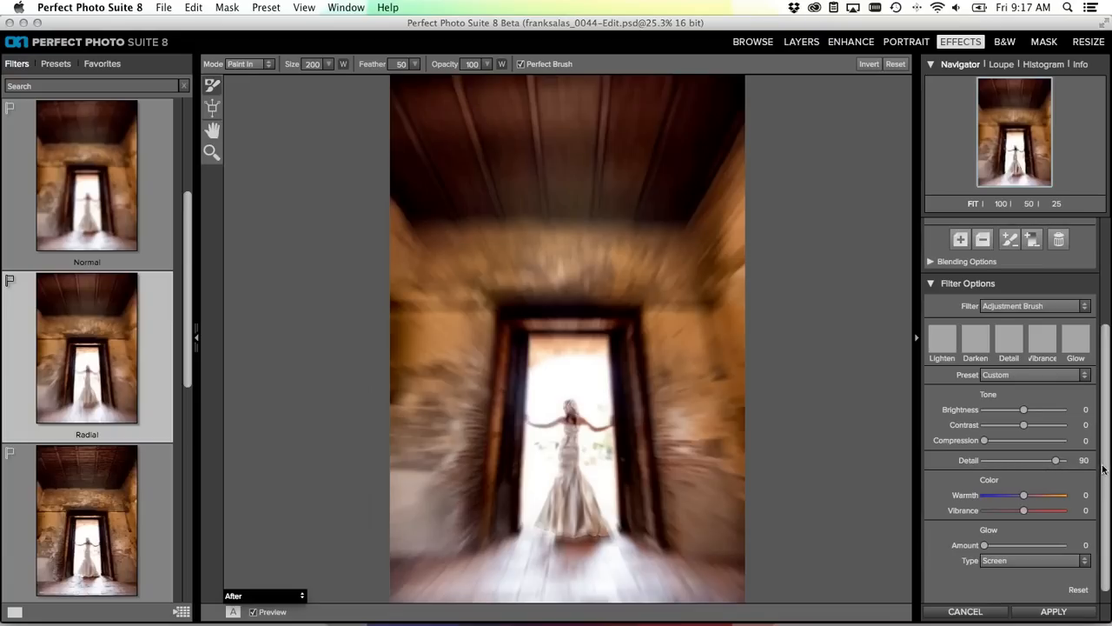
{"action": "scroll", "coordinate": [1101, 472], "scroll_direction": "up", "scroll_amount": 5}
{"action": "left_click", "coordinate": [981, 392]}
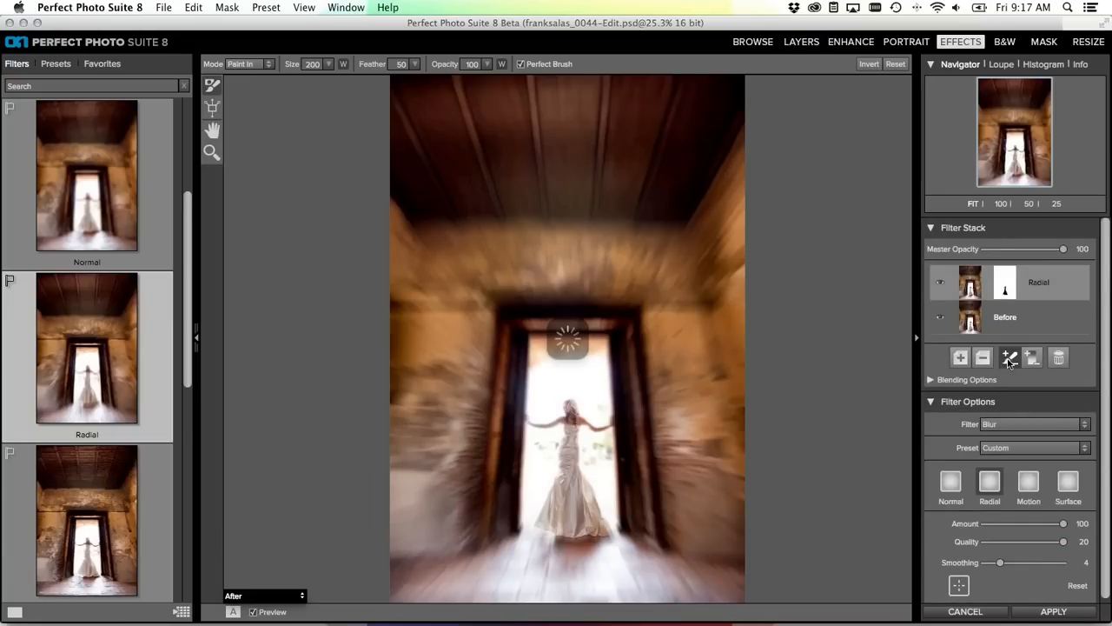
{"action": "left_click", "coordinate": [1009, 357]}
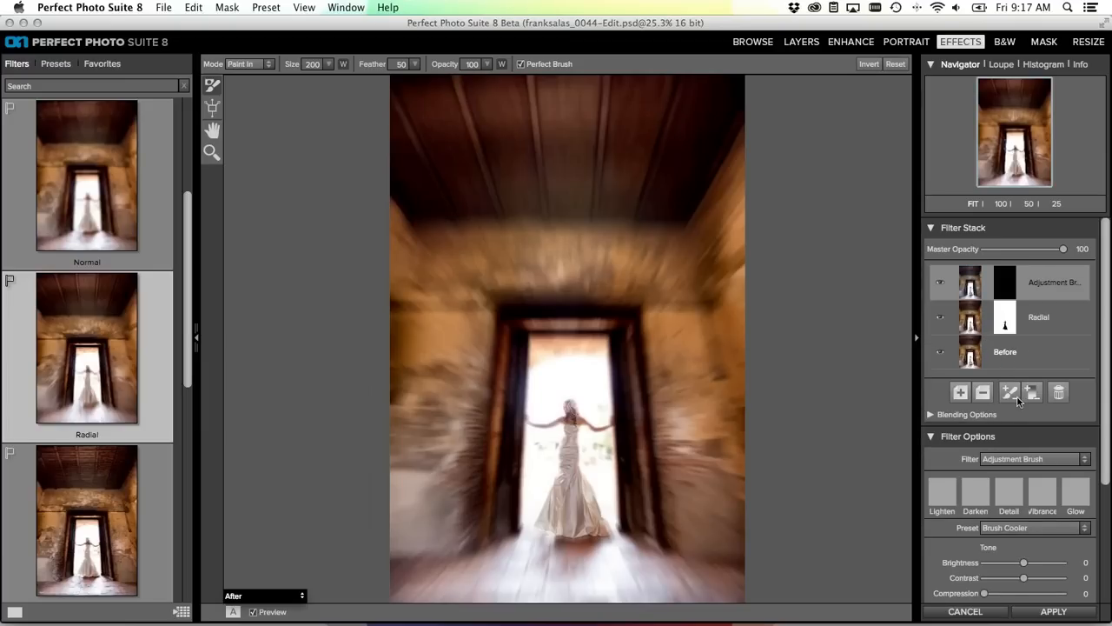
{"action": "left_click", "coordinate": [981, 392]}
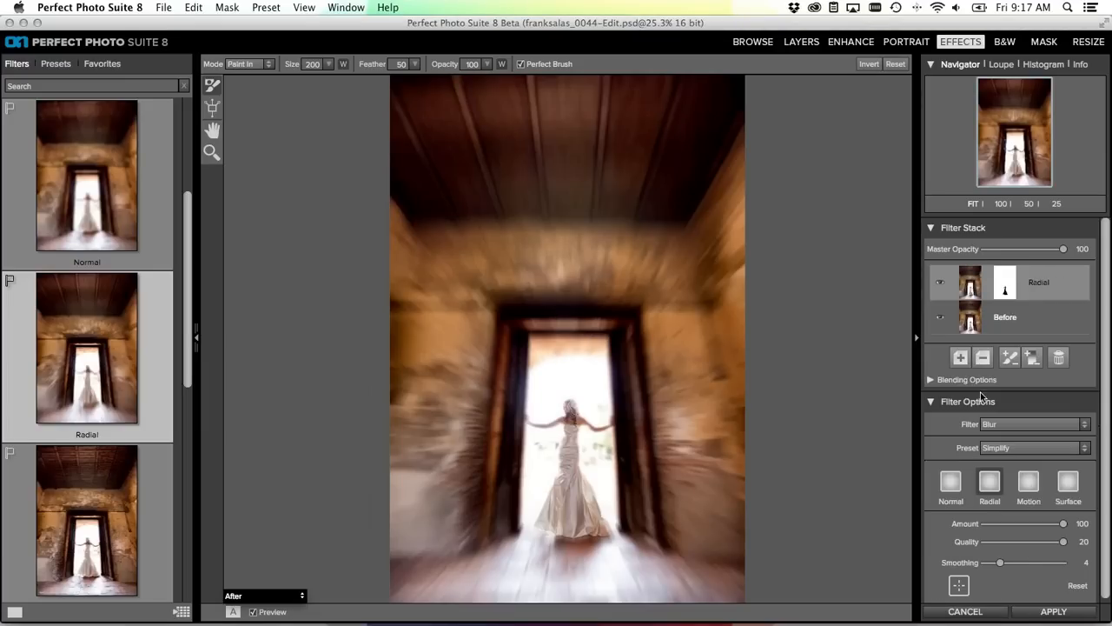
Add an empty layer and an adjustment brush layer to the filter stack, using the Brush More Detail preset for the brush
{"action": "left_click", "coordinate": [961, 364]}
{"action": "left_click", "coordinate": [1009, 393]}
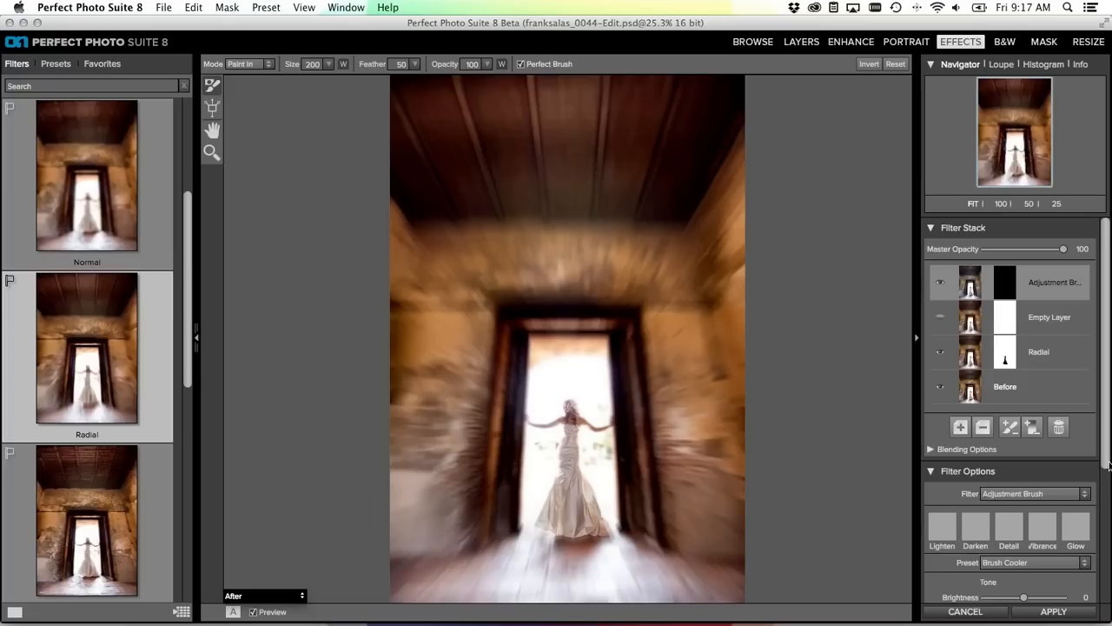
{"action": "scroll", "coordinate": [1107, 461], "scroll_direction": "down", "scroll_amount": 3}
{"action": "left_click", "coordinate": [1034, 394]}
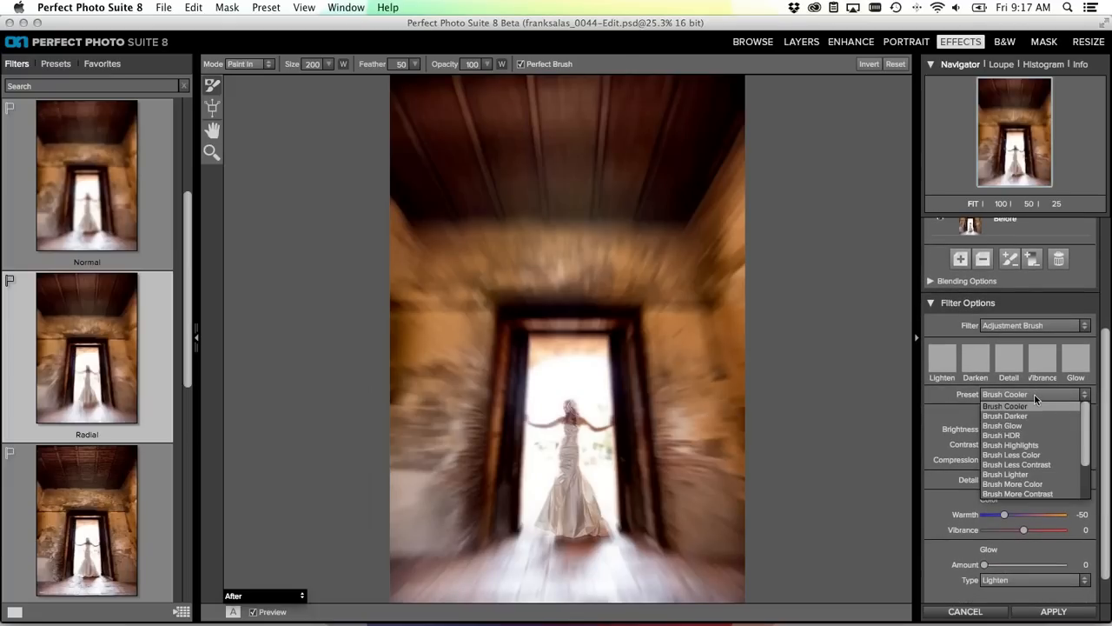
{"action": "left_click", "coordinate": [1085, 474]}
{"action": "left_click", "coordinate": [1046, 454]}
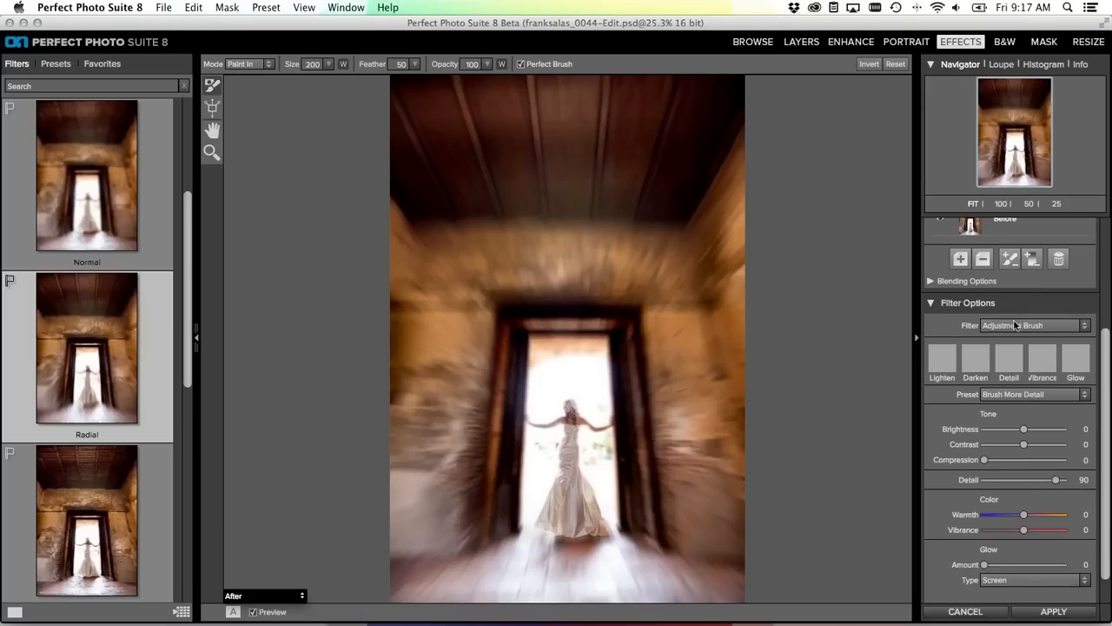
Try inverting the brush layer's mask and set the brush's Detail to 59
{"action": "left_click", "coordinate": [872, 65]}
{"action": "left_click", "coordinate": [872, 65]}
{"action": "left_click_drag", "start_coordinate": [1054, 479], "coordinate": [1030, 479]}
{"action": "scroll", "coordinate": [1029, 348], "scroll_direction": "up", "scroll_amount": 3}
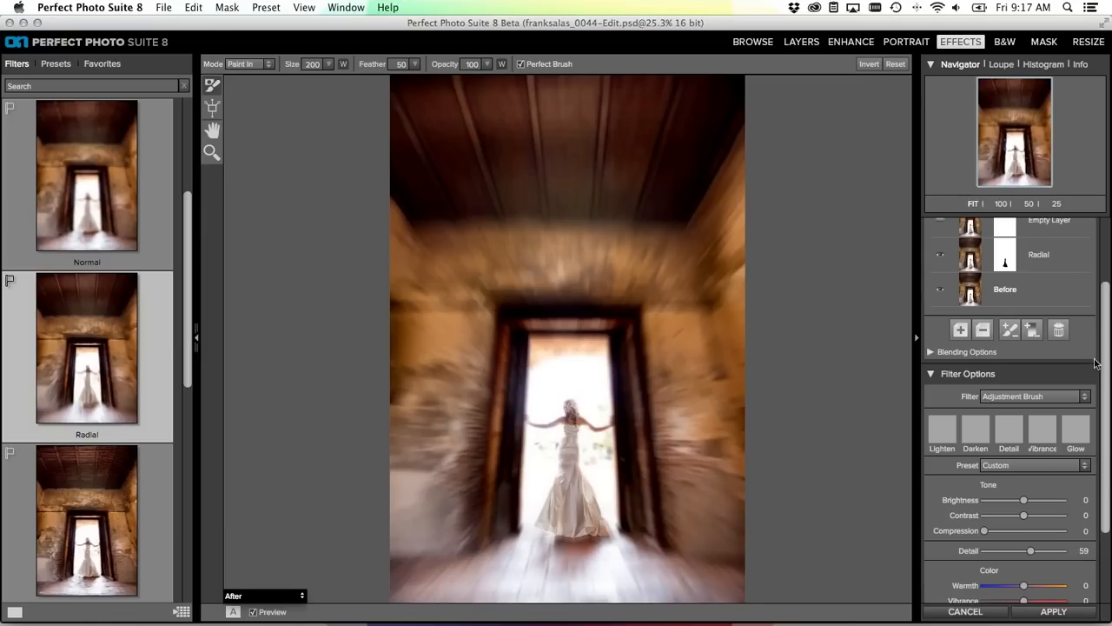
{"action": "scroll", "coordinate": [1043, 396], "scroll_direction": "up", "scroll_amount": 4}
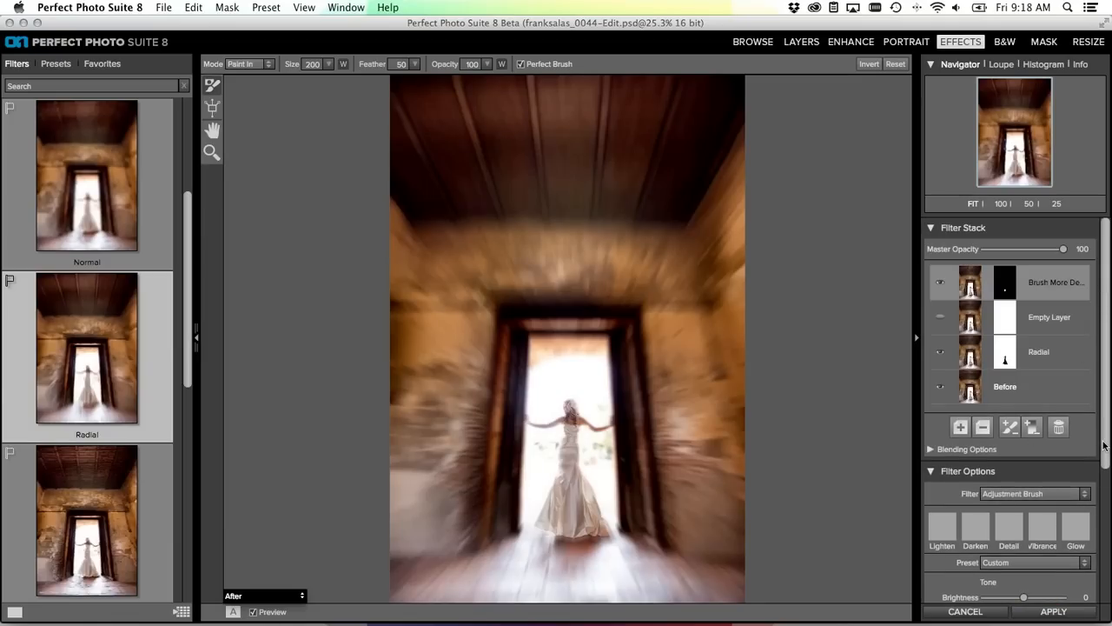
{"action": "scroll", "coordinate": [1082, 450], "scroll_direction": "down", "scroll_amount": 1}
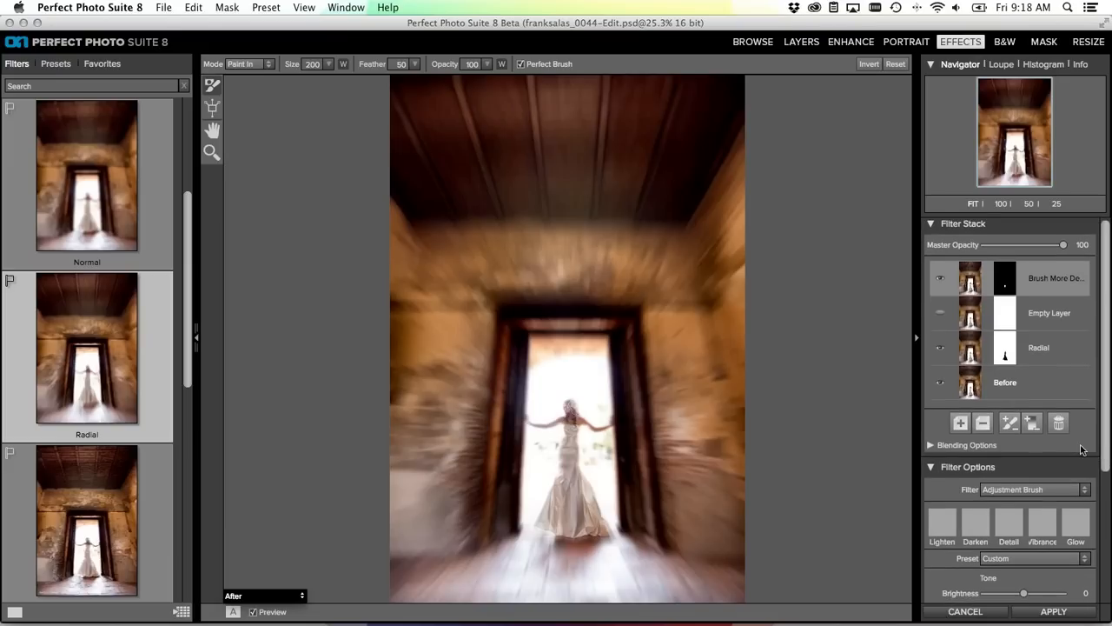
Delete the adjustment brush layer and the empty layer above the radial blur
{"action": "left_click", "coordinate": [987, 425]}
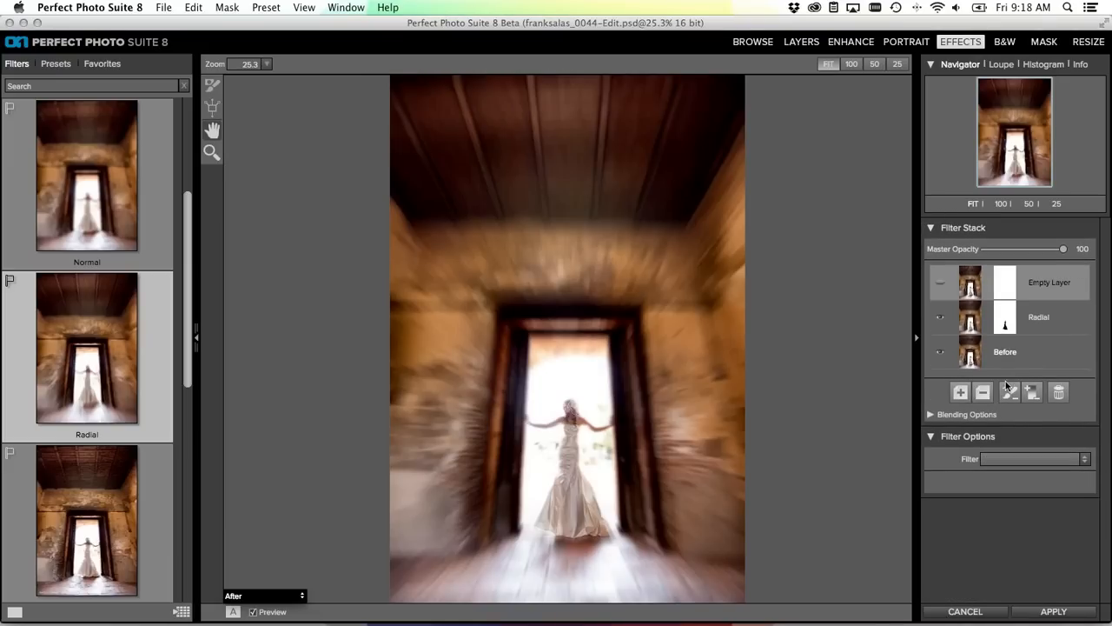
{"action": "left_click", "coordinate": [983, 393]}
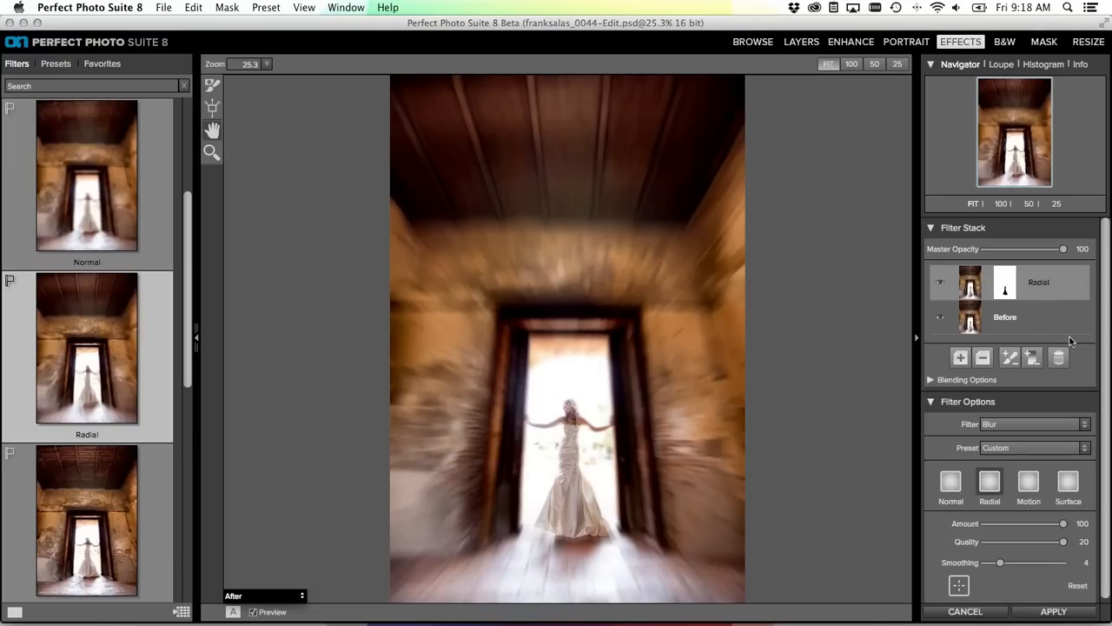
{"action": "scroll", "coordinate": [1105, 426], "scroll_direction": "down", "scroll_amount": 1}
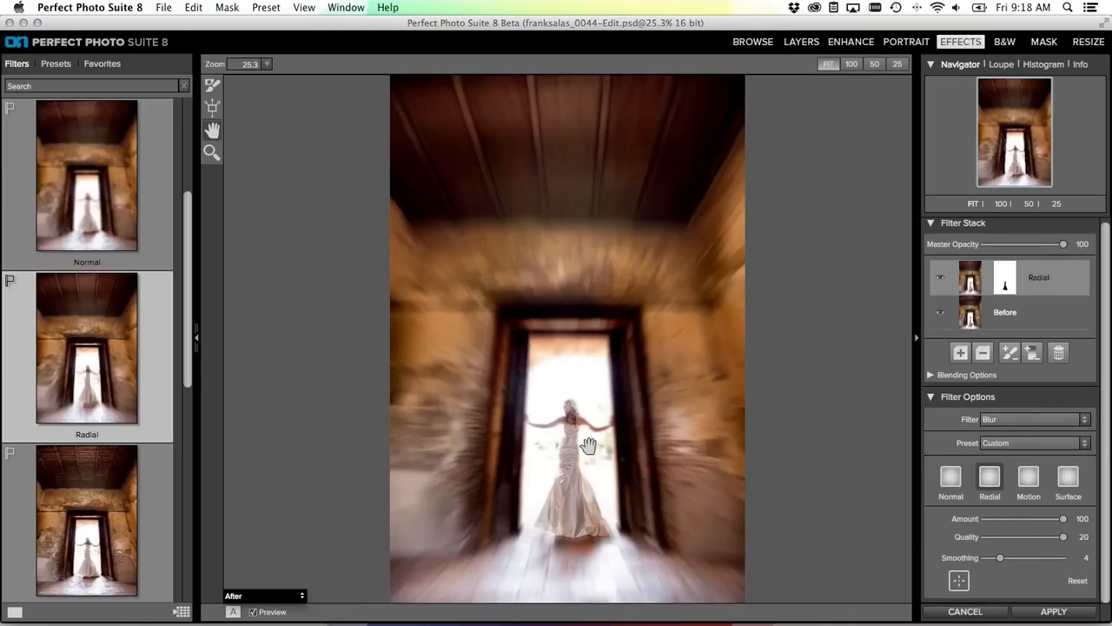
Add a new layer above the radial blur and apply the Normal preset from the Bleach Bypass filters
{"action": "left_click", "coordinate": [963, 353]}
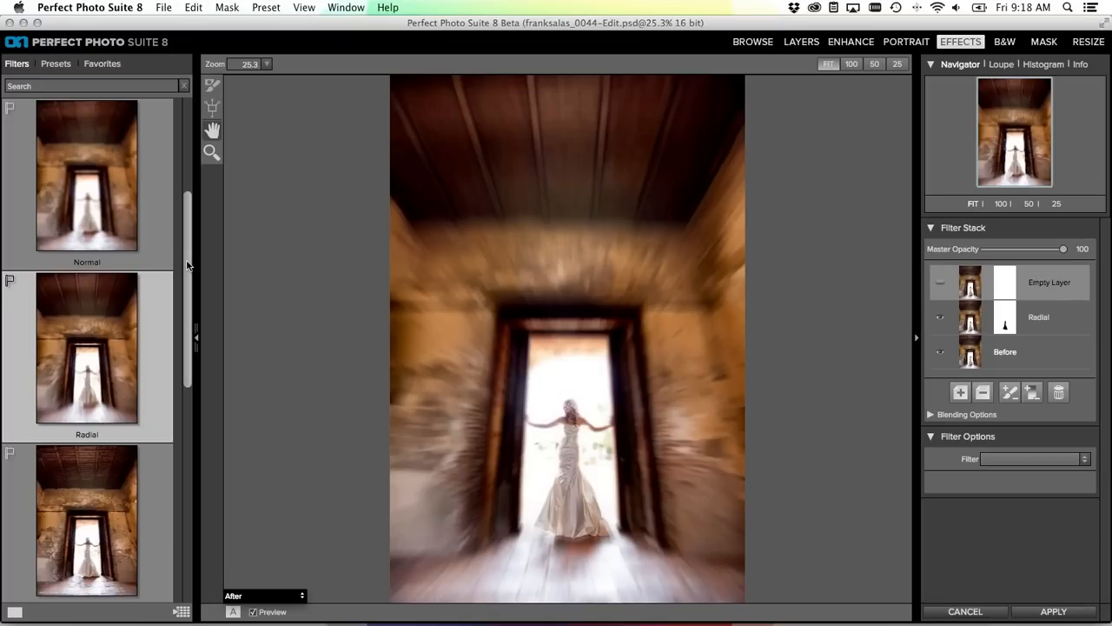
{"action": "left_click_drag", "start_coordinate": [184, 265], "coordinate": [183, 124]}
{"action": "left_click", "coordinate": [23, 151]}
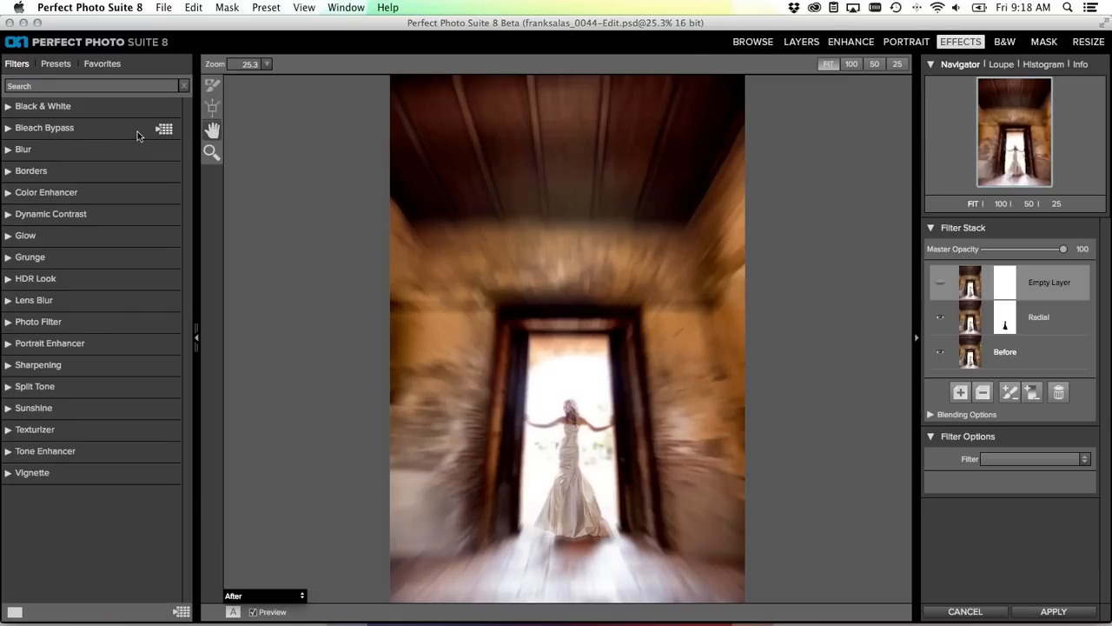
{"action": "left_click", "coordinate": [8, 130]}
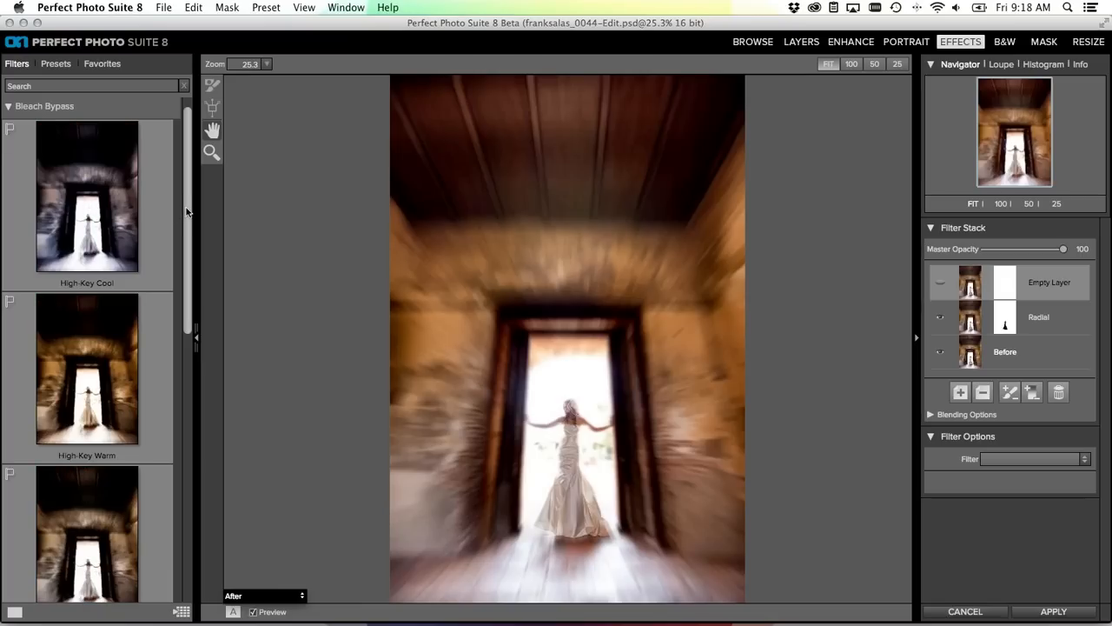
{"action": "left_click_drag", "start_coordinate": [187, 211], "coordinate": [193, 298]}
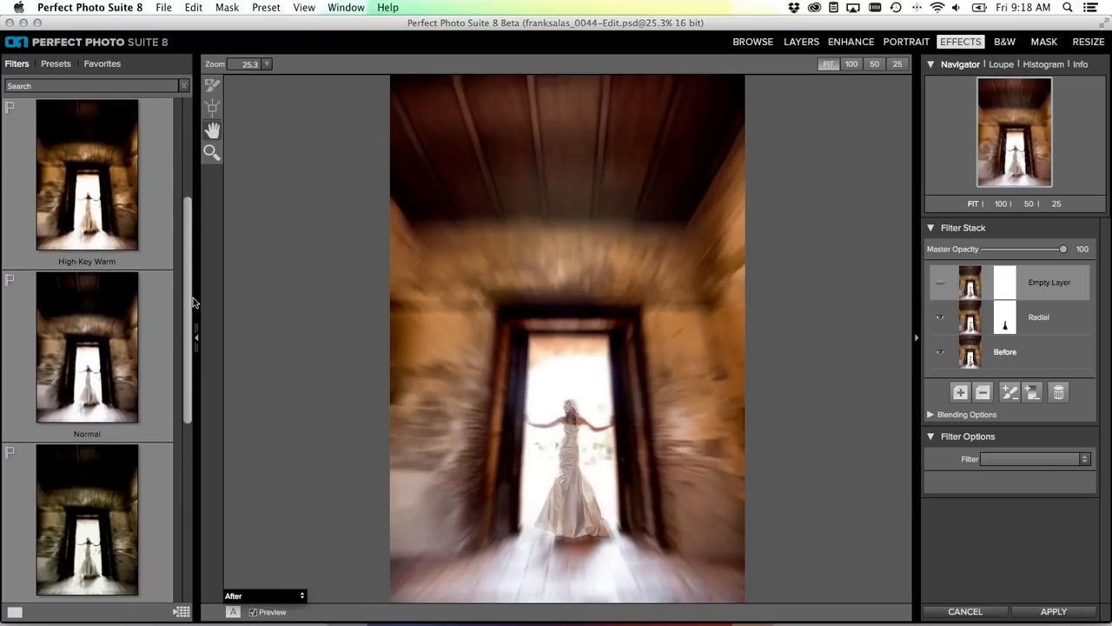
{"action": "left_click", "coordinate": [122, 332]}
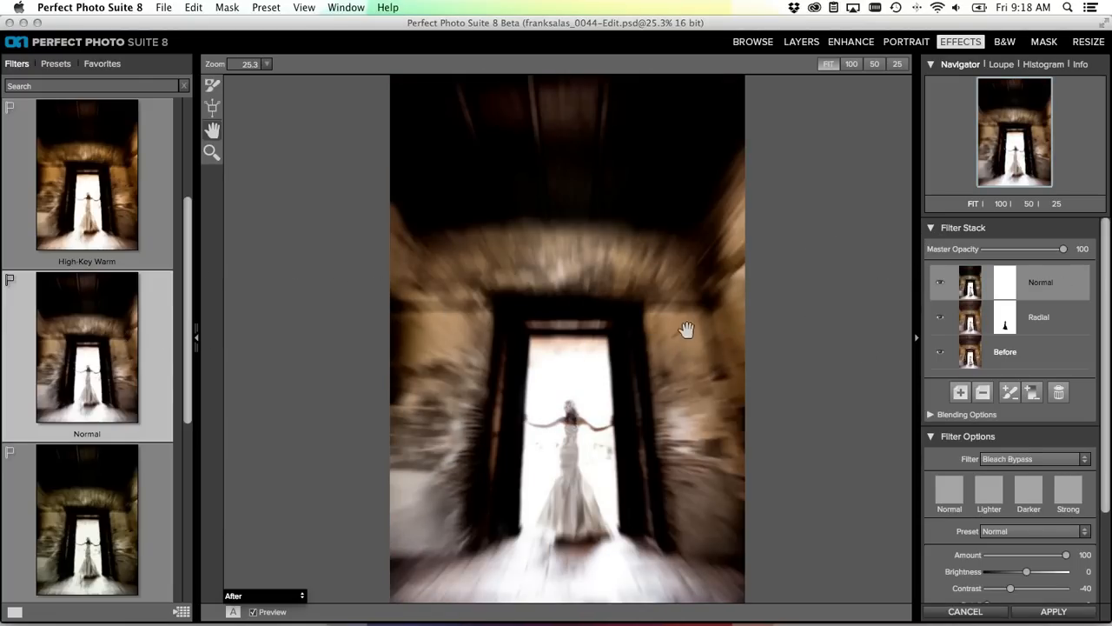
Set the Bleach Bypass filter's Amount to 82, Saturation to -25 and tint Amount to 25
{"action": "scroll", "coordinate": [1103, 417], "scroll_direction": "down", "scroll_amount": 3}
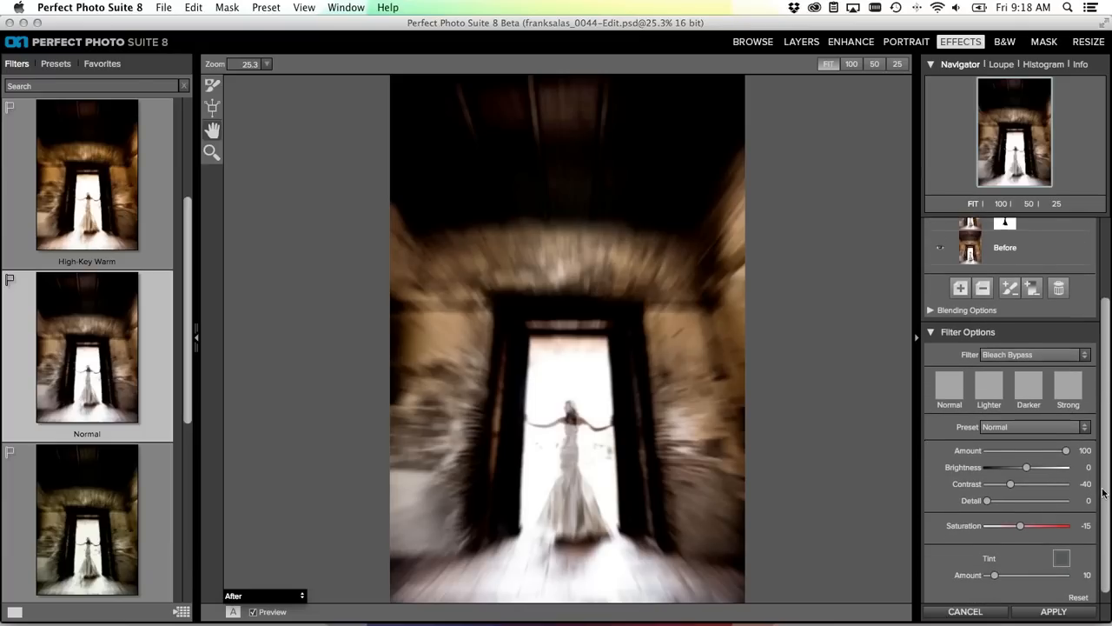
{"action": "mouse_move", "coordinate": [1065, 439]}
{"action": "left_mouse_down"}
{"action": "mouse_move", "coordinate": [1005, 439]}
{"action": "mouse_move", "coordinate": [1051, 439]}
{"action": "left_mouse_up"}
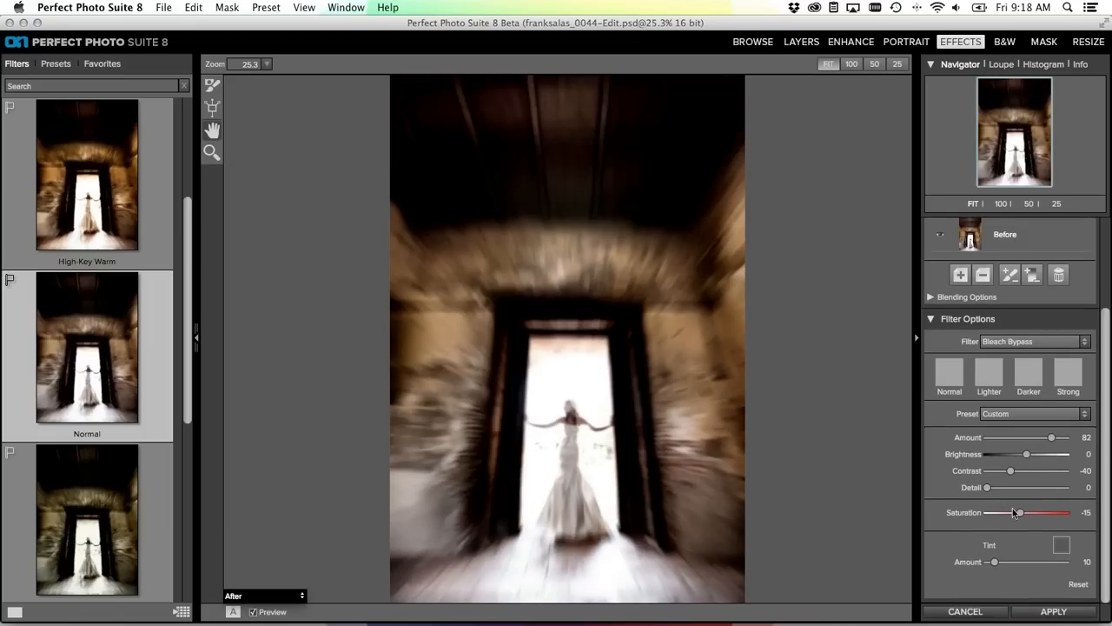
{"action": "mouse_move", "coordinate": [1020, 513]}
{"action": "left_mouse_down"}
{"action": "mouse_move", "coordinate": [1006, 514]}
{"action": "mouse_move", "coordinate": [1048, 514]}
{"action": "mouse_move", "coordinate": [1017, 514]}
{"action": "left_mouse_up"}
{"action": "left_click_drag", "start_coordinate": [995, 563], "coordinate": [1006, 566]}
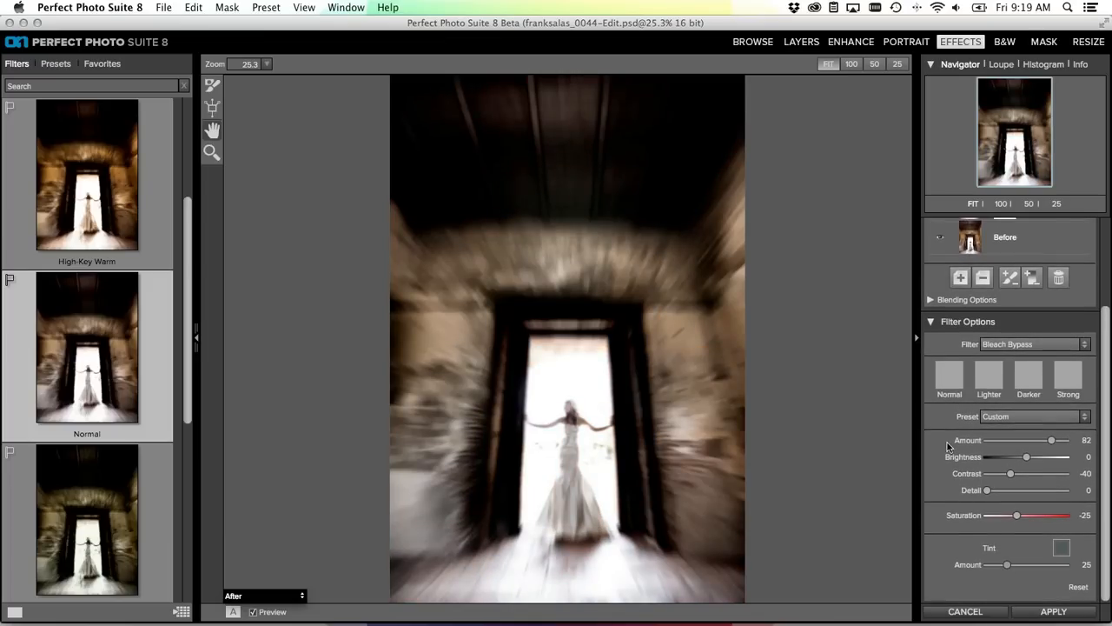
Switch the Bleach Bypass filter's preset to High-Key Warm
{"action": "left_click", "coordinate": [1000, 421]}
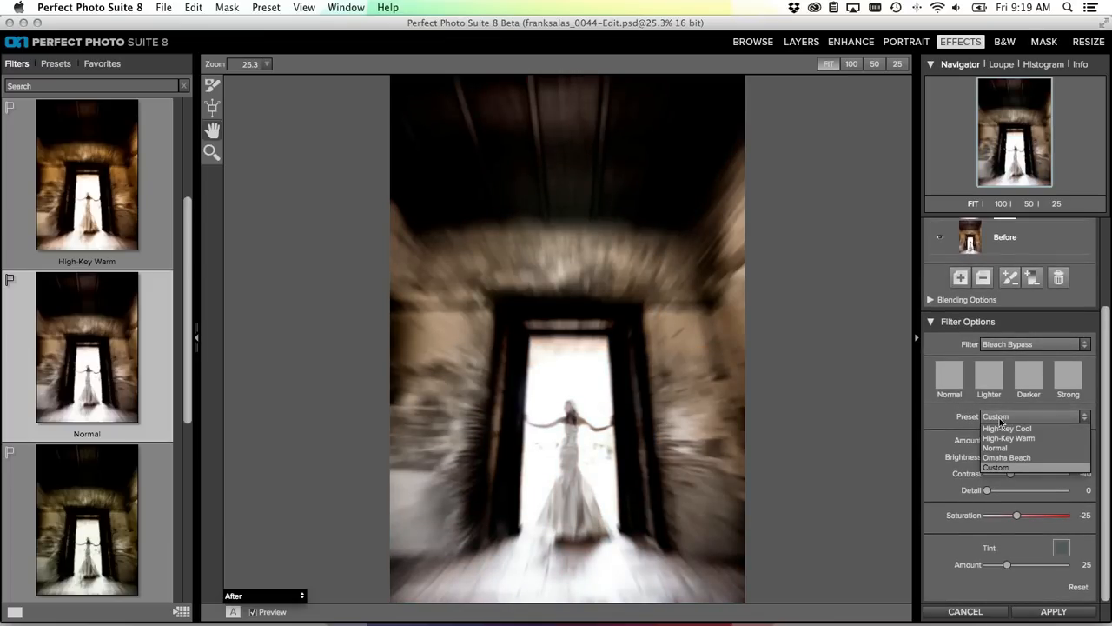
{"action": "left_click", "coordinate": [1004, 439]}
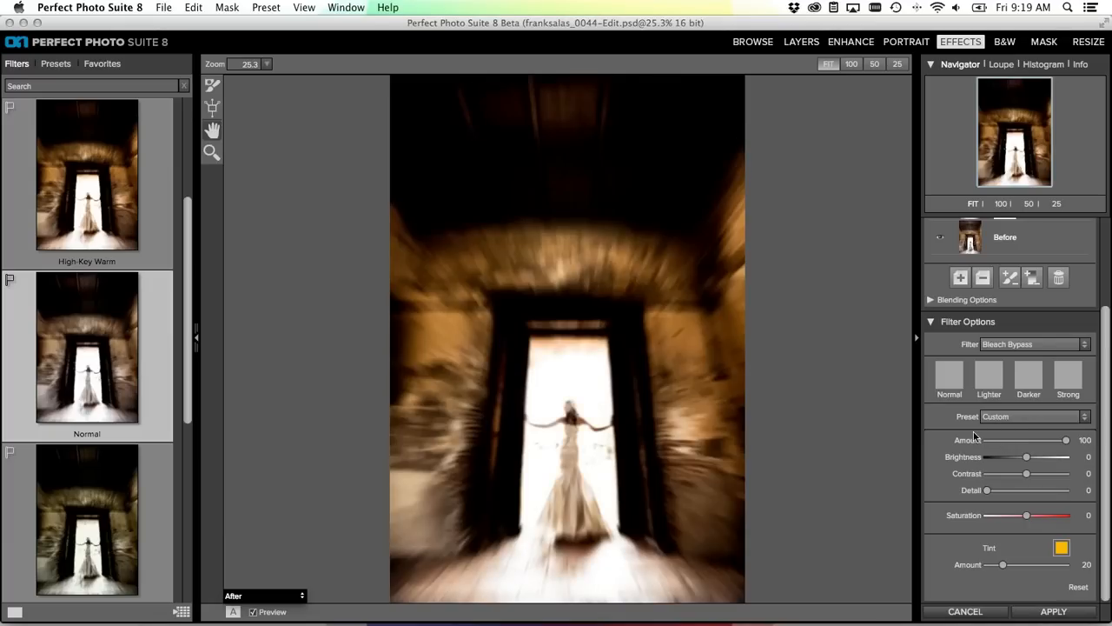
Copy the Radial layer's mask onto the High-Key Warm layer and select that layer
{"action": "scroll", "coordinate": [1106, 373], "scroll_direction": "up", "scroll_amount": 5}
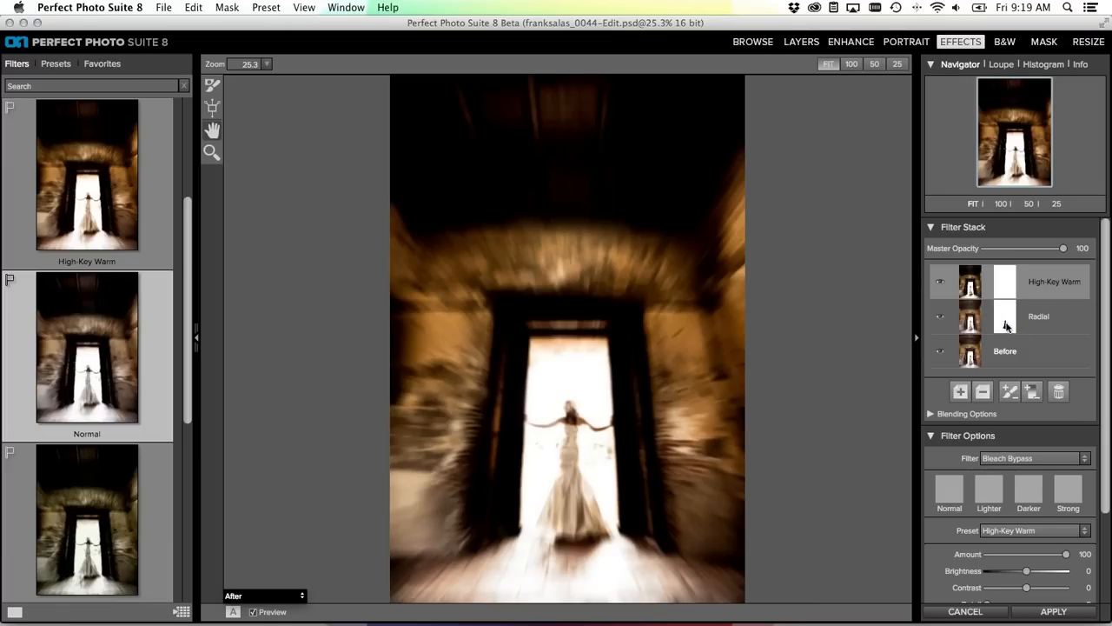
{"action": "scroll", "coordinate": [1013, 325], "scroll_direction": "down", "scroll_amount": 1}
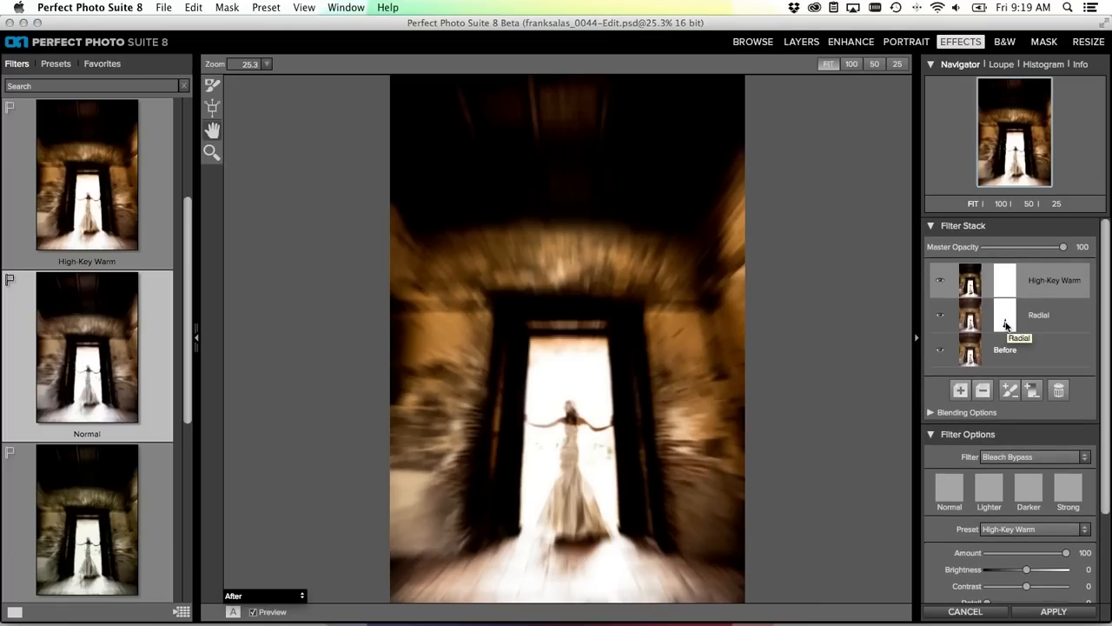
{"action": "left_click", "coordinate": [1005, 324]}
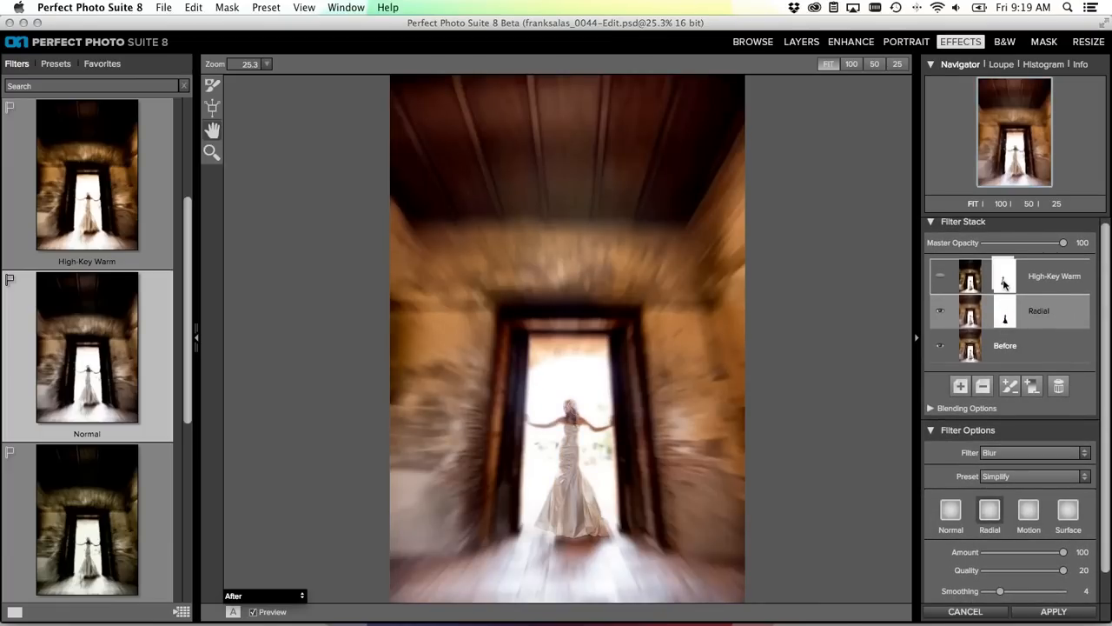
{"action": "scroll", "coordinate": [1003, 283], "scroll_direction": "down", "scroll_amount": 1}
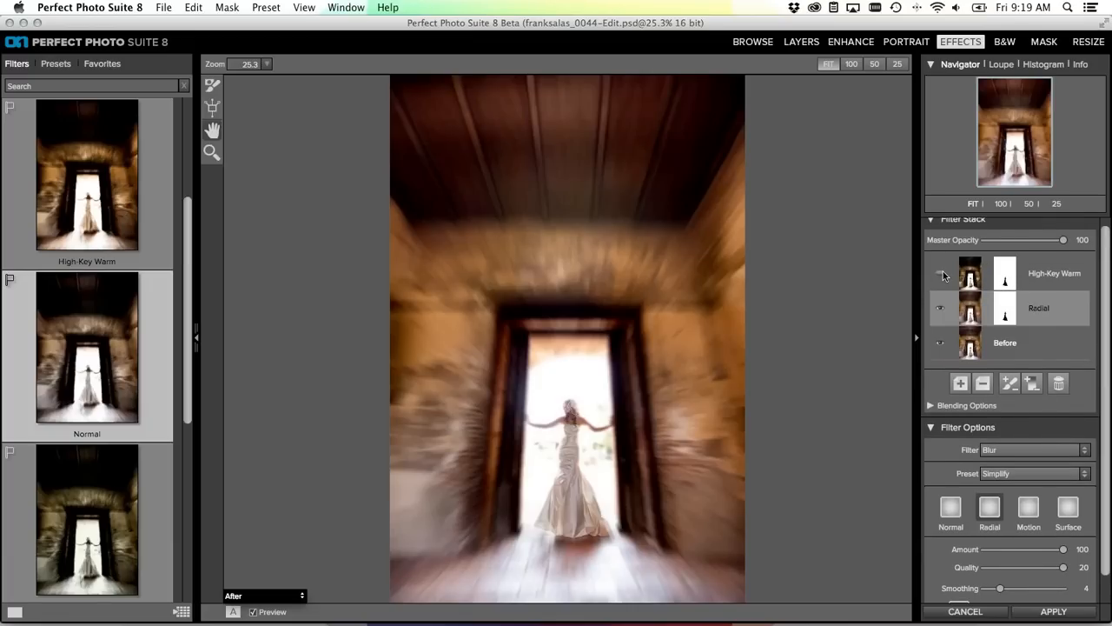
{"action": "left_click", "coordinate": [1034, 276]}
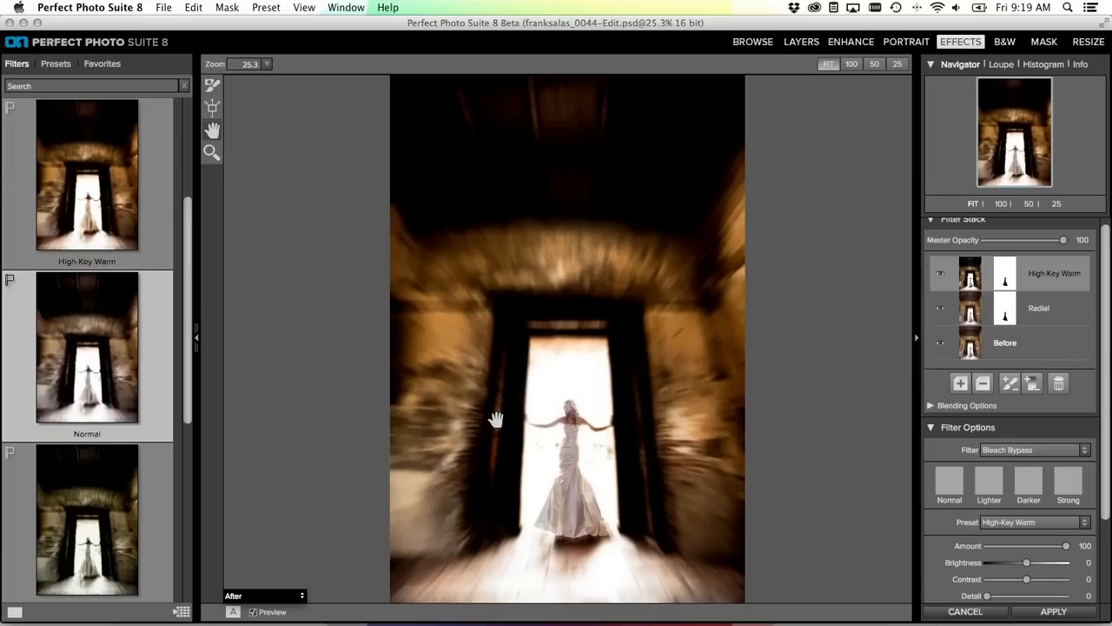
Compare the unfiltered Before layer with the full filter stack and try the Master Opacity, leaving it at 100
{"action": "left_click", "coordinate": [1022, 346]}
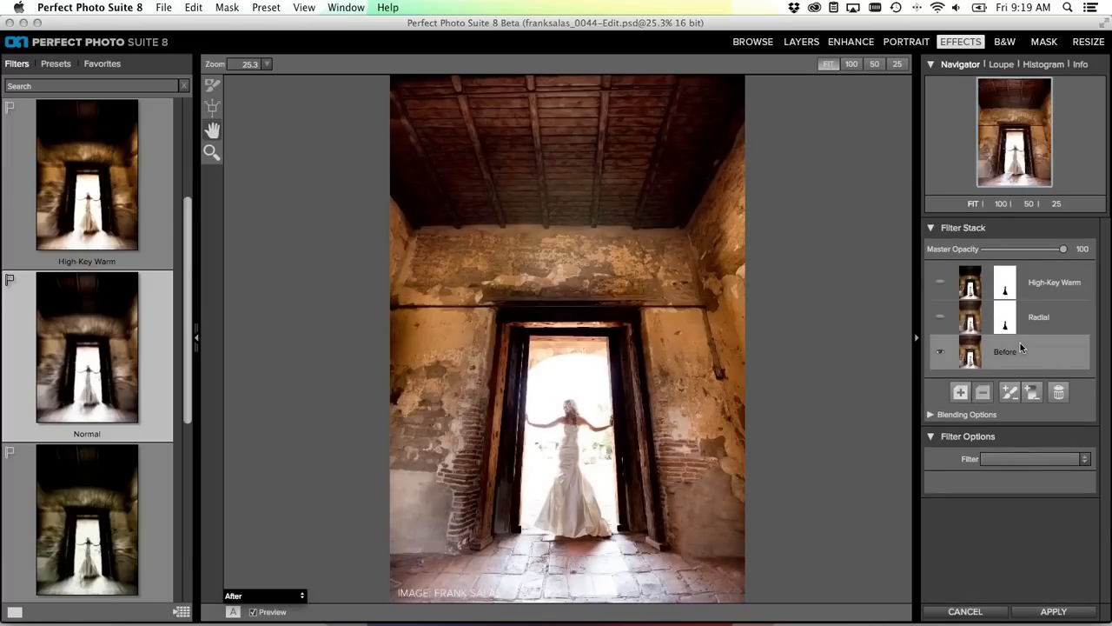
{"action": "left_click", "coordinate": [1032, 276]}
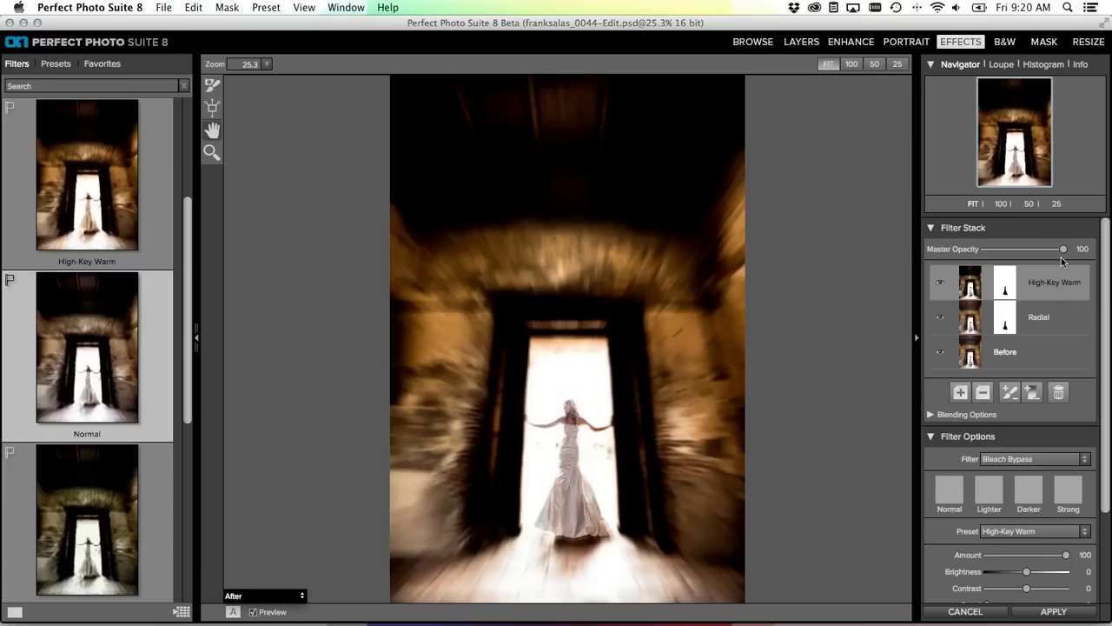
{"action": "mouse_move", "coordinate": [1062, 250]}
{"action": "left_mouse_down"}
{"action": "mouse_move", "coordinate": [1042, 250]}
{"action": "mouse_move", "coordinate": [1065, 251]}
{"action": "left_mouse_up"}
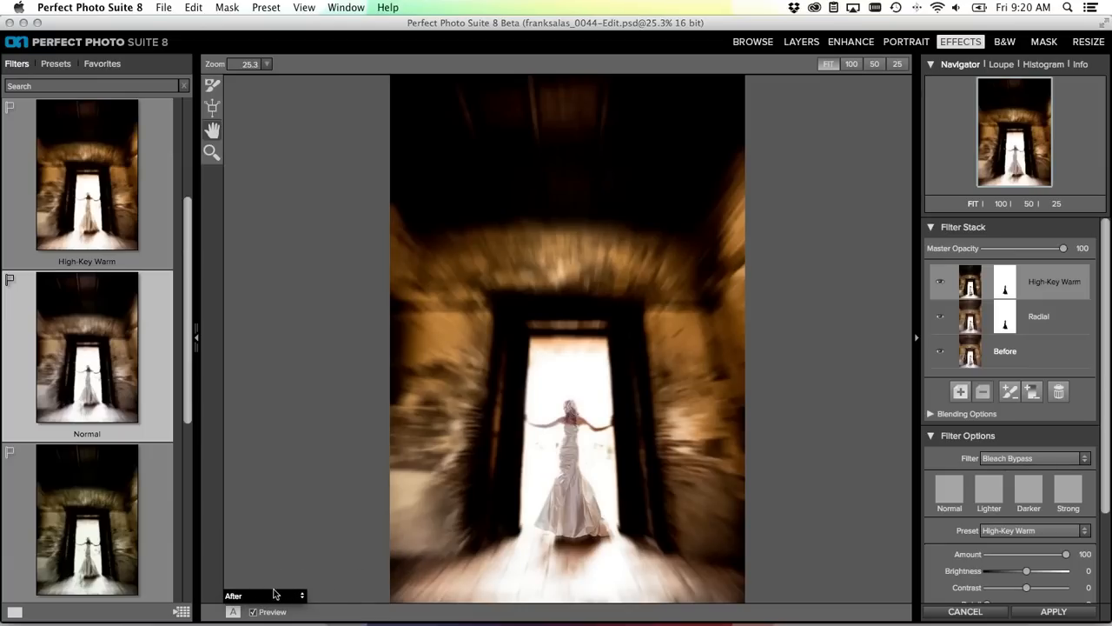
Show the mask as a Mask-Red overlay and reset the High-Key Warm layer's mask with the masking brush active
{"action": "left_click", "coordinate": [301, 596]}
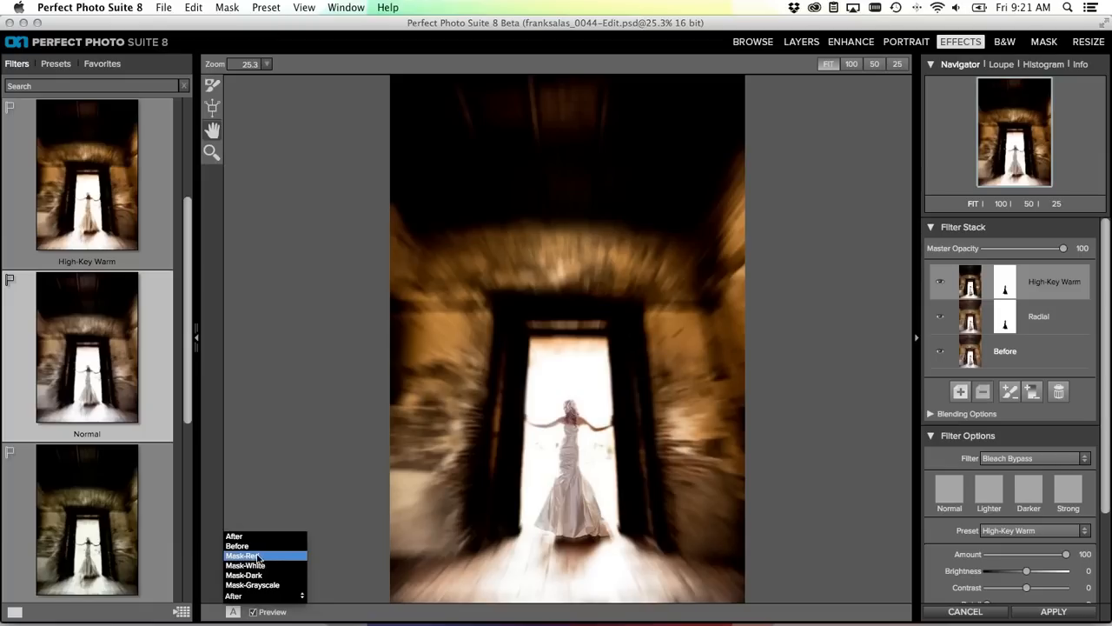
{"action": "left_click", "coordinate": [257, 556]}
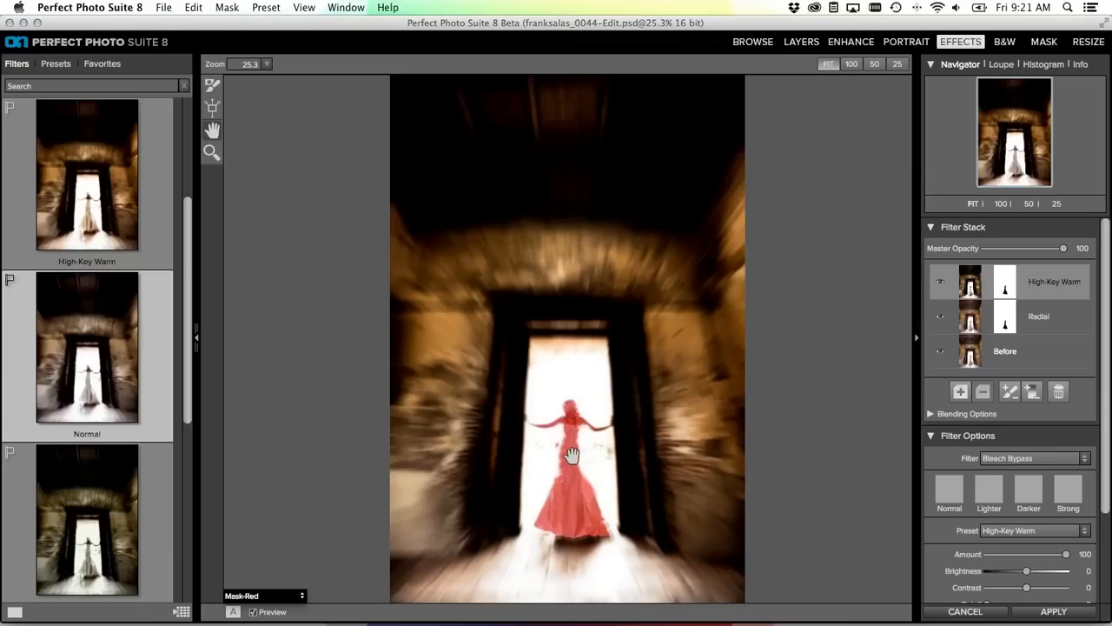
{"action": "left_click", "coordinate": [212, 85]}
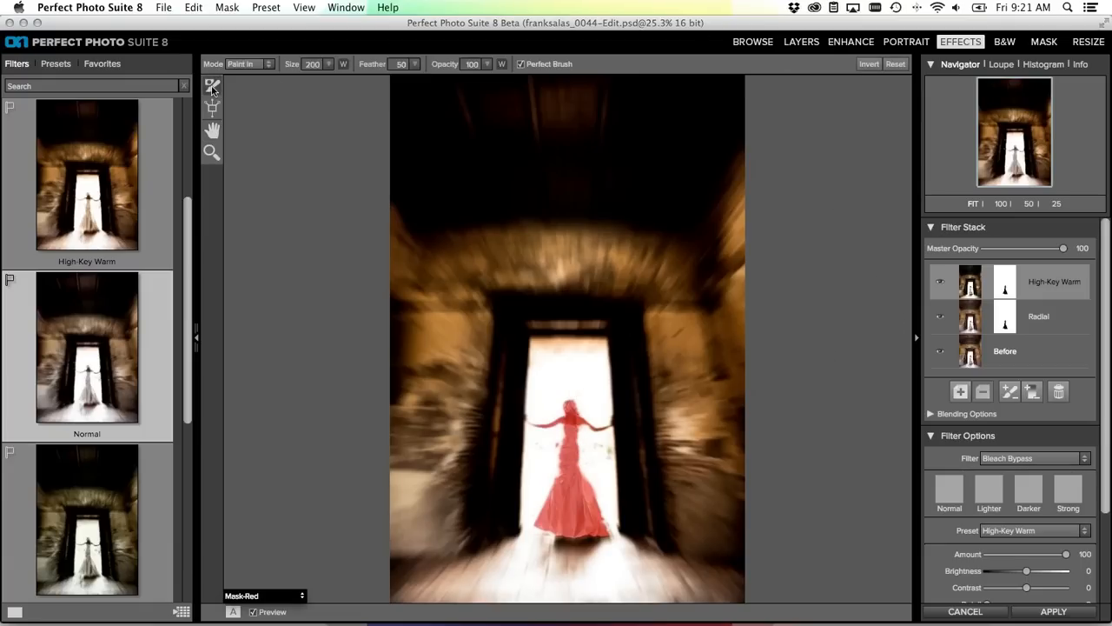
{"action": "left_click", "coordinate": [901, 64]}
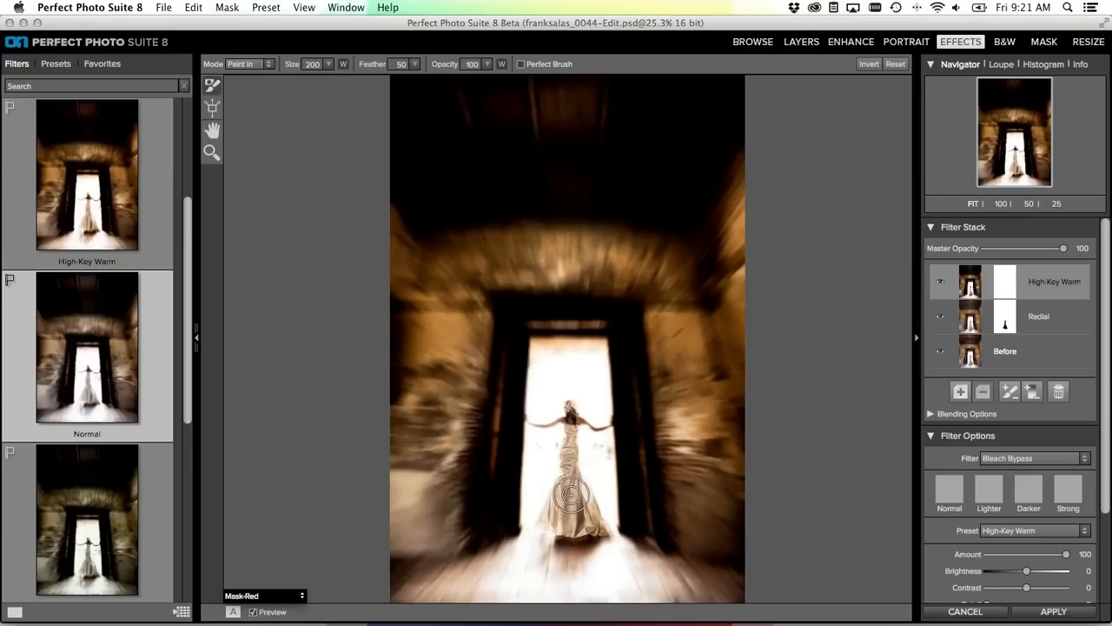
Paint the filter out over the bride with Perfect Brush off, shrinking the brush from size 200 to 35 for her head and arms
{"action": "mouse_move", "coordinate": [568, 494]}
{"action": "left_mouse_down"}
{"action": "mouse_move", "coordinate": [588, 521]}
{"action": "mouse_move", "coordinate": [573, 486]}
{"action": "mouse_move", "coordinate": [570, 504]}
{"action": "mouse_move", "coordinate": [586, 514]}
{"action": "mouse_move", "coordinate": [550, 519]}
{"action": "mouse_move", "coordinate": [567, 490]}
{"action": "left_mouse_up"}
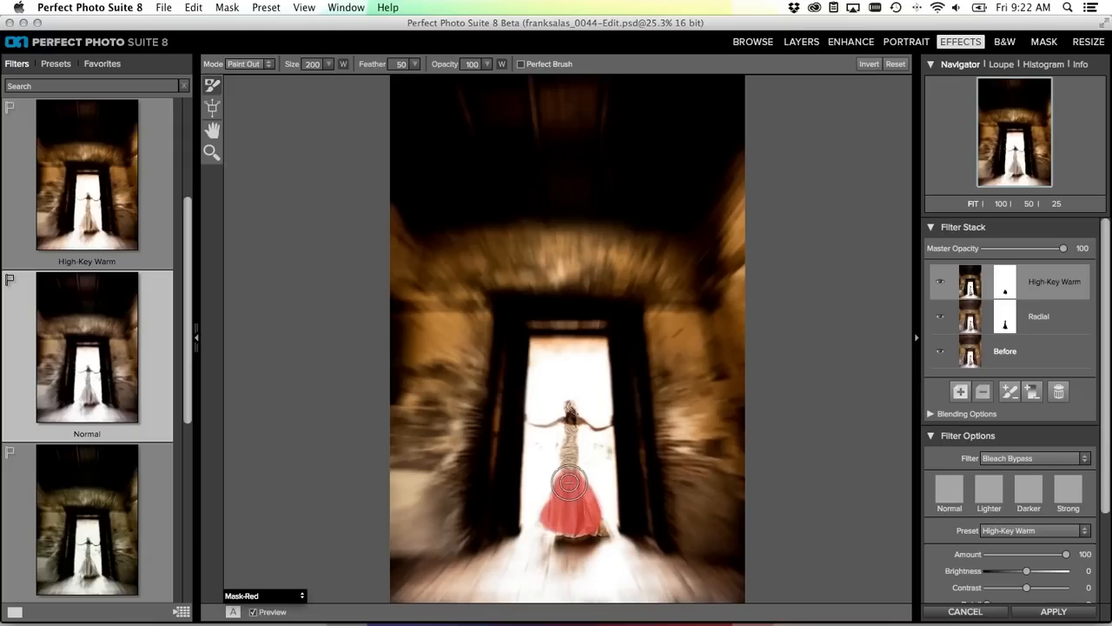
{"action": "key", "text": "bracketleft"}
{"action": "mouse_move", "coordinate": [570, 461]}
{"action": "left_mouse_down"}
{"action": "mouse_move", "coordinate": [570, 404]}
{"action": "mouse_move", "coordinate": [572, 426]}
{"action": "left_mouse_up"}
{"action": "key", "text": "bracketleft"}
{"action": "key", "text": "bracketleft"}
{"action": "key", "text": "bracketleft"}
{"action": "key", "text": "bracketleft"}
{"action": "key", "text": "bracketleft"}
{"action": "key", "text": "bracketleft"}
{"action": "key", "text": "bracketleft"}
{"action": "left_click_drag", "start_coordinate": [569, 422], "coordinate": [544, 426]}
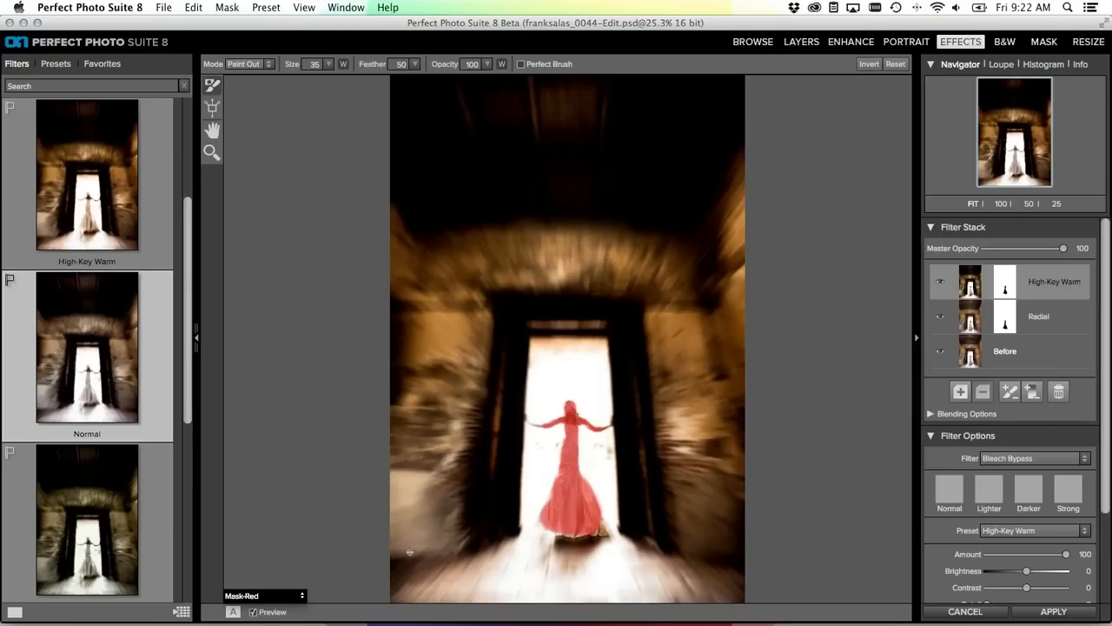
Check the hand-painted mask in the After view and return to the Mask-Red view
{"action": "left_click", "coordinate": [245, 599]}
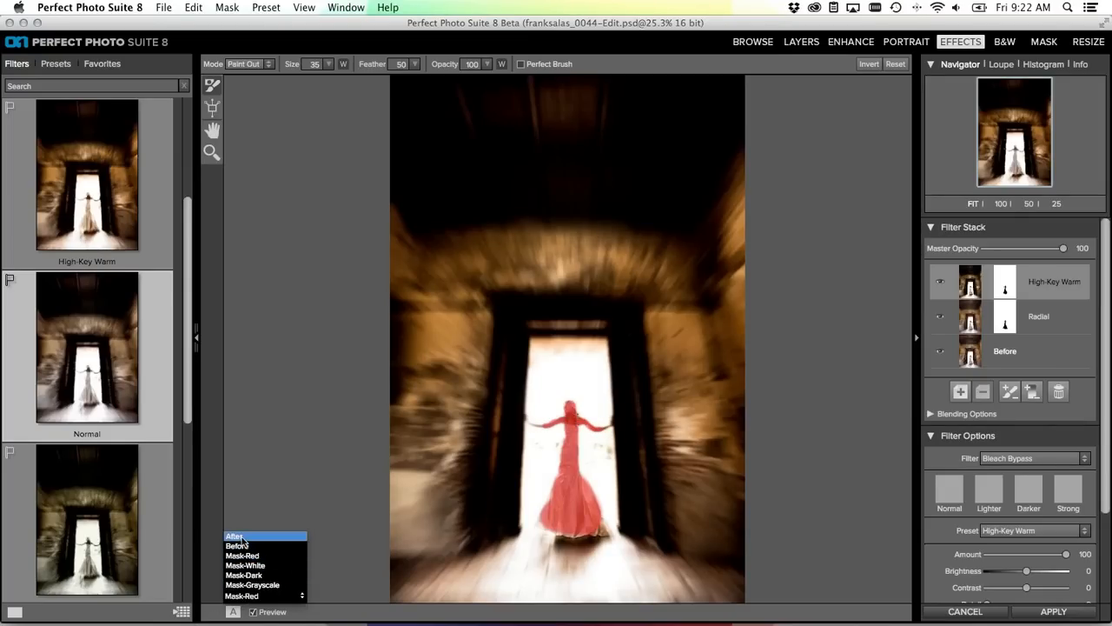
{"action": "left_click", "coordinate": [271, 536]}
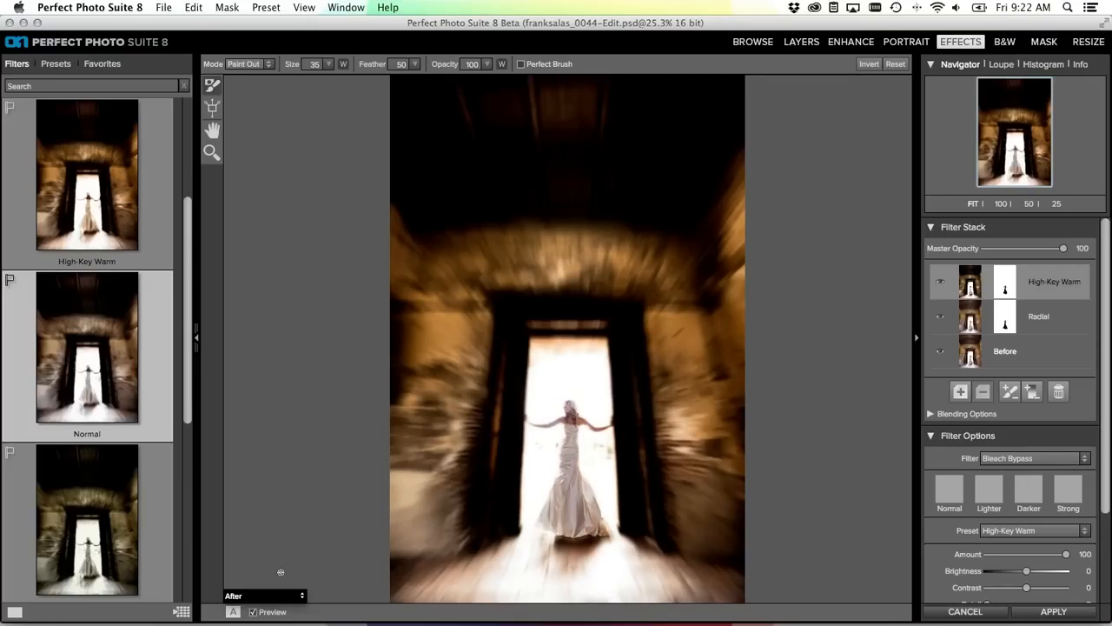
{"action": "left_click", "coordinate": [255, 597]}
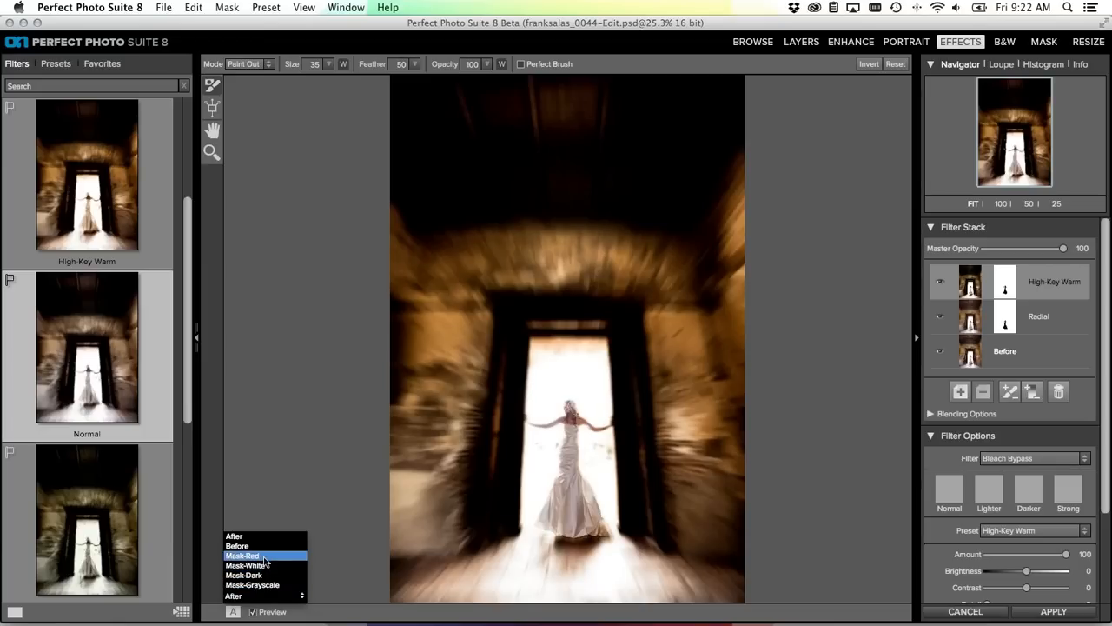
{"action": "left_click", "coordinate": [264, 557]}
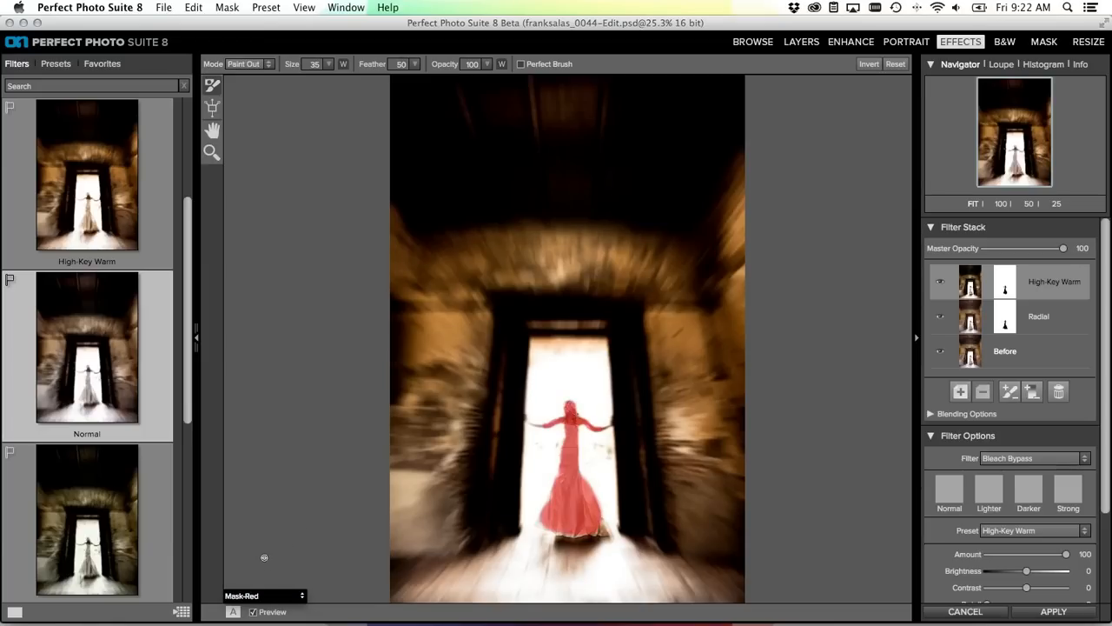
Reset the High-Key Warm mask and paint the filter out over the bride with Perfect Brush on, ending at brush size 150
{"action": "left_click", "coordinate": [896, 65]}
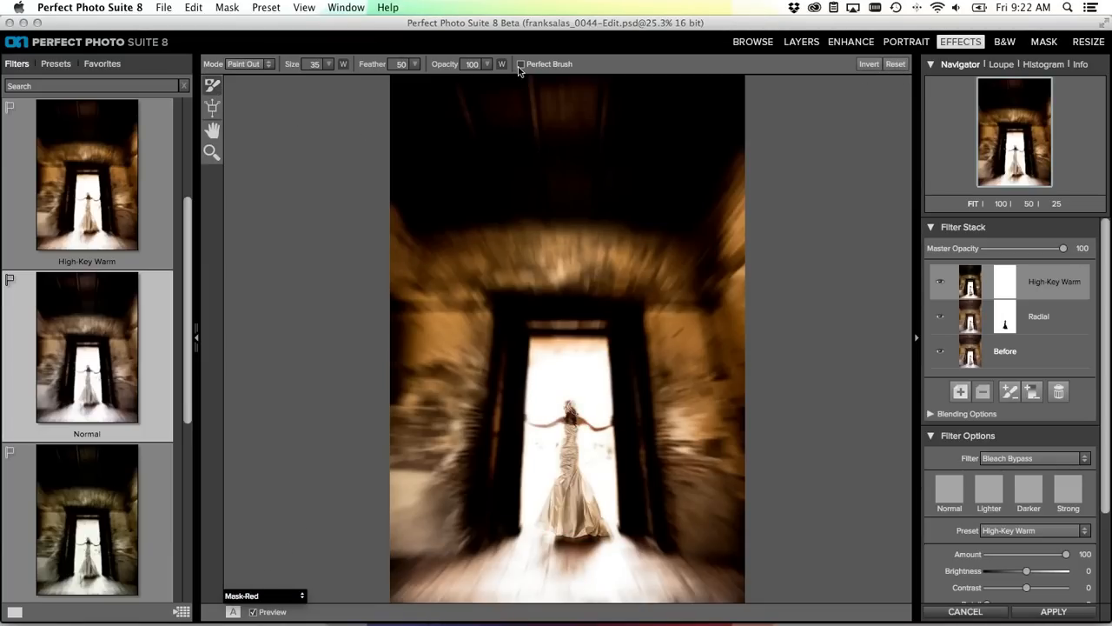
{"action": "left_click", "coordinate": [521, 65]}
{"action": "key", "text": "bracketright"}
{"action": "key", "text": "bracketright"}
{"action": "key", "text": "bracketright"}
{"action": "key", "text": "bracketright"}
{"action": "key", "text": "bracketright"}
{"action": "key", "text": "bracketright"}
{"action": "key", "text": "bracketright"}
{"action": "key", "text": "bracketright"}
{"action": "key", "text": "bracketright"}
{"action": "key", "text": "bracketright"}
{"action": "key", "text": "bracketright"}
{"action": "key", "text": "bracketright"}
{"action": "key", "text": "bracketright"}
{"action": "key", "text": "bracketright"}
{"action": "mouse_move", "coordinate": [569, 507]}
{"action": "left_mouse_down"}
{"action": "mouse_move", "coordinate": [566, 497]}
{"action": "mouse_move", "coordinate": [567, 517]}
{"action": "mouse_move", "coordinate": [570, 485]}
{"action": "mouse_move", "coordinate": [545, 521]}
{"action": "mouse_move", "coordinate": [600, 526]}
{"action": "mouse_move", "coordinate": [567, 473]}
{"action": "mouse_move", "coordinate": [568, 397]}
{"action": "mouse_move", "coordinate": [570, 421]}
{"action": "left_mouse_up"}
{"action": "key", "text": "bracketleft"}
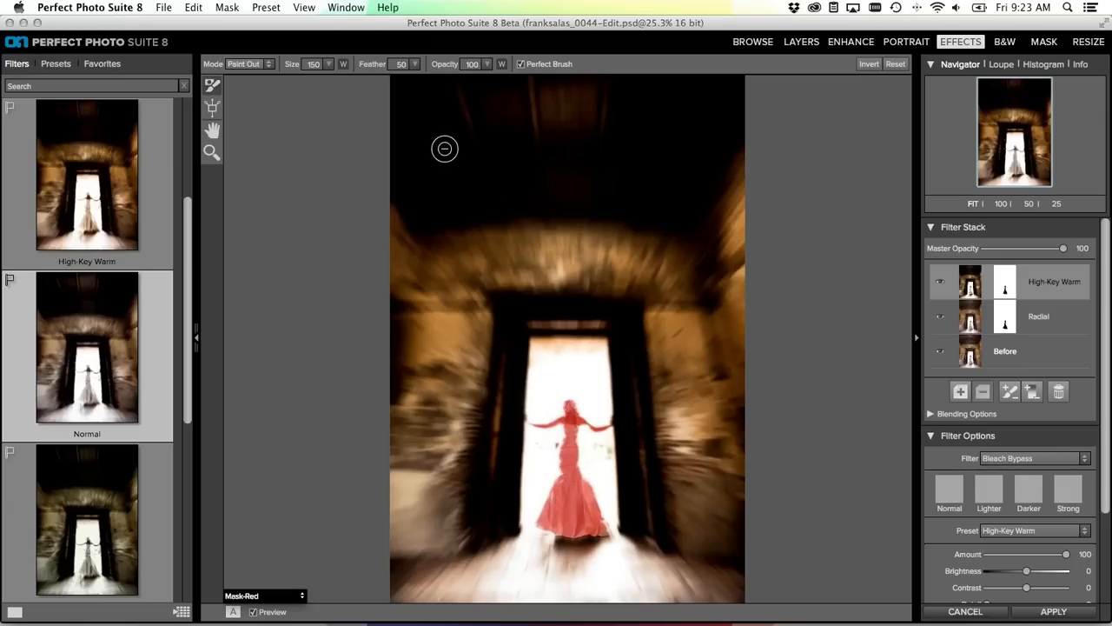
Switch the preview mode back to After
{"action": "left_click", "coordinate": [255, 596]}
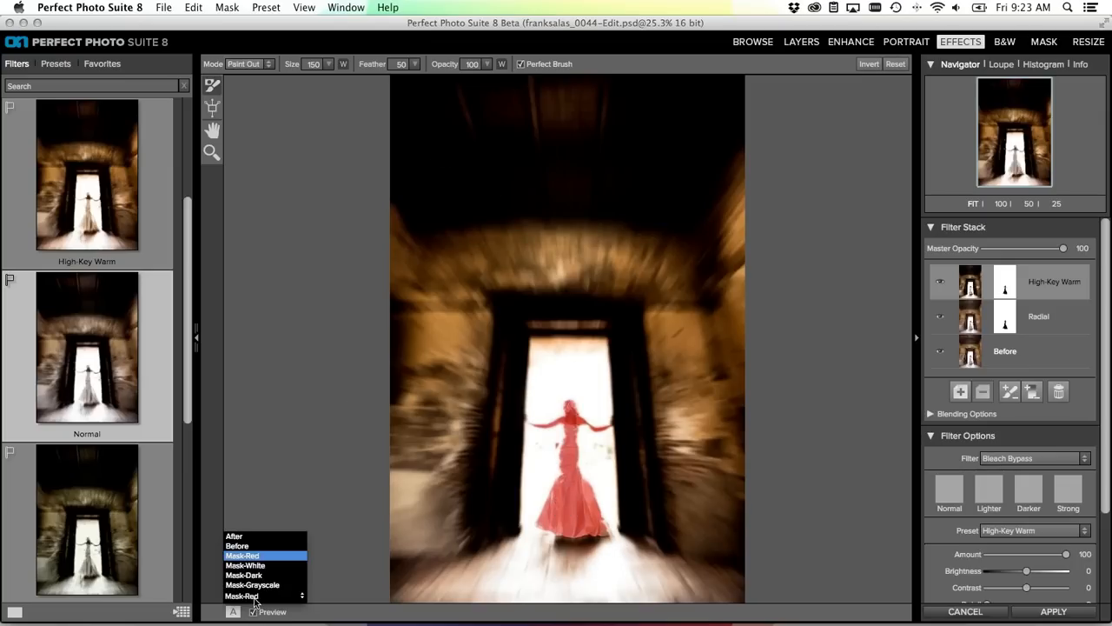
{"action": "left_click", "coordinate": [235, 536]}
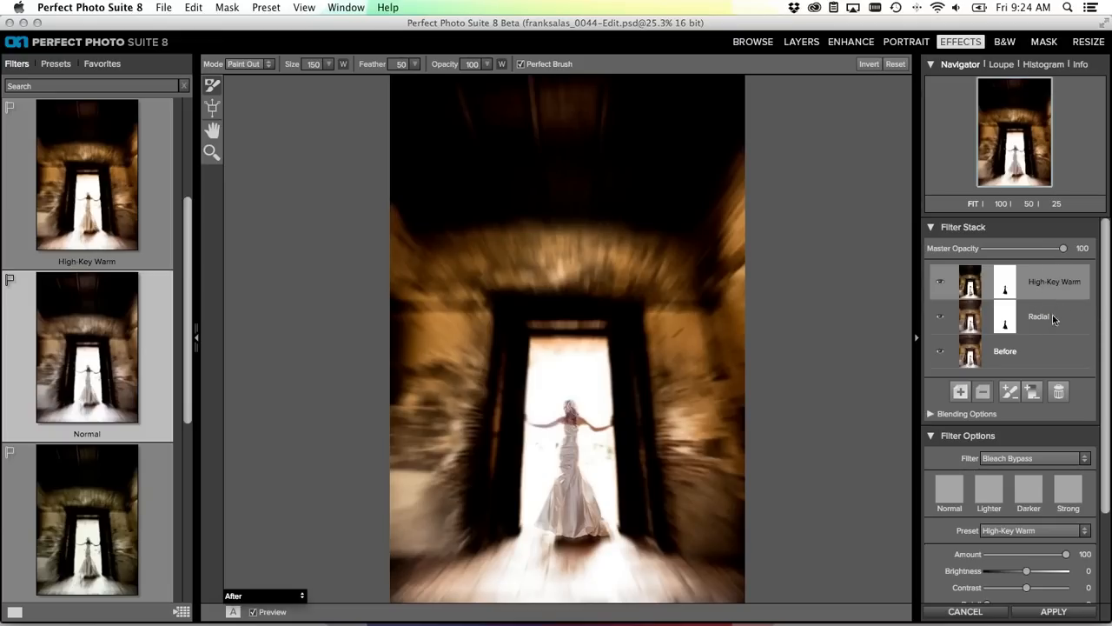
Try limiting the High-Key Warm layer to Vivid Colors and to Highlights, set Range to 25, and return Apply To to All
{"action": "left_click", "coordinate": [931, 413]}
{"action": "left_click_drag", "start_coordinate": [1105, 399], "coordinate": [1107, 417]}
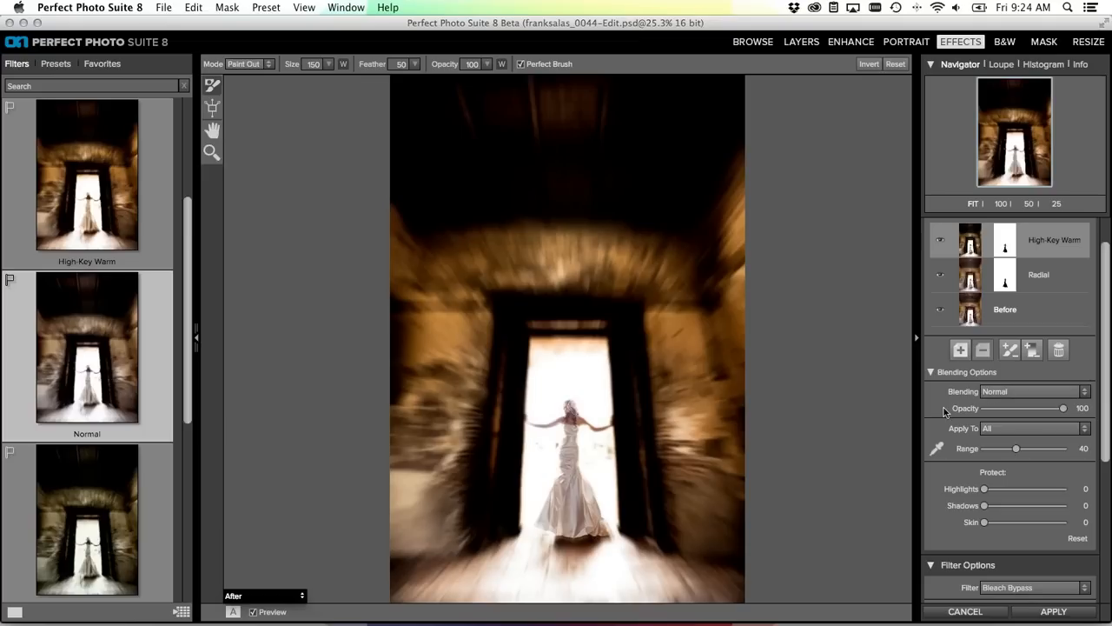
{"action": "left_click", "coordinate": [1082, 430]}
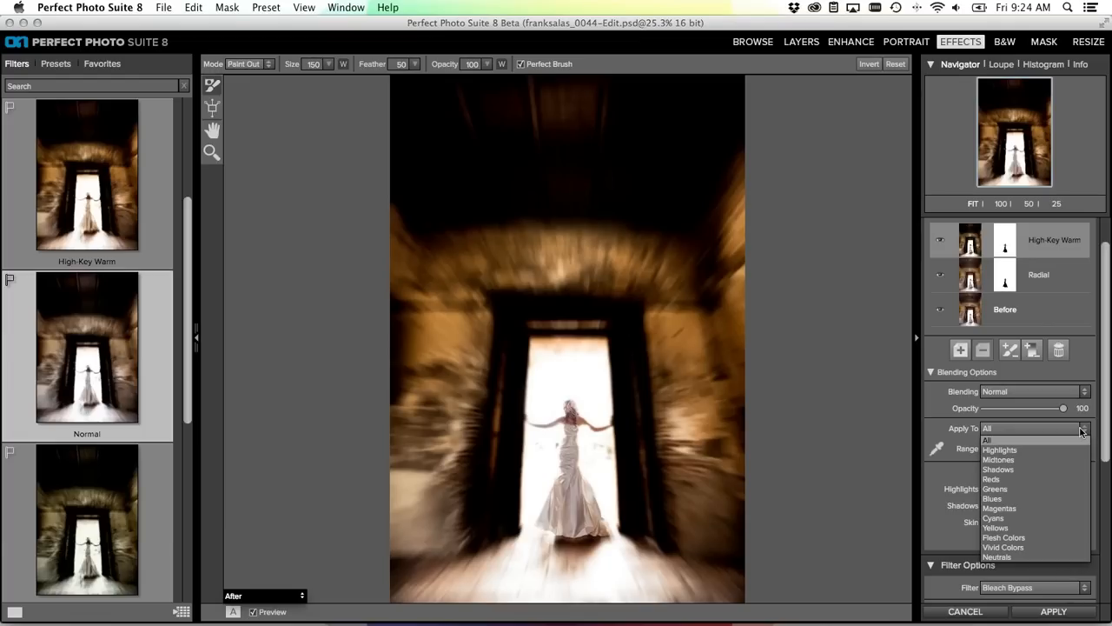
{"action": "left_click", "coordinate": [1025, 545]}
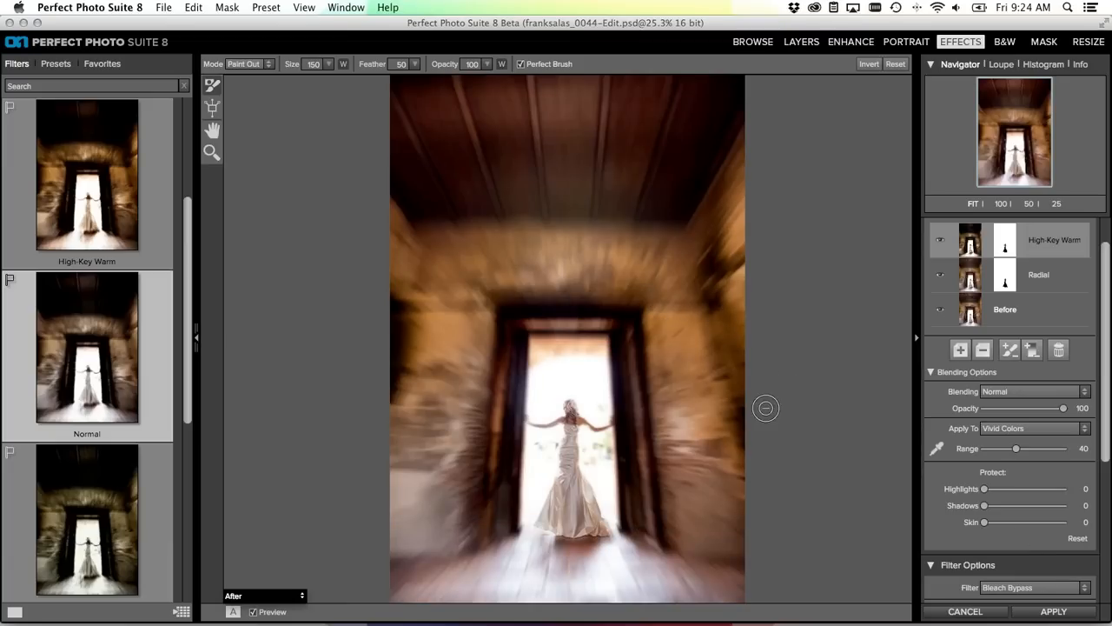
{"action": "left_click", "coordinate": [1019, 429]}
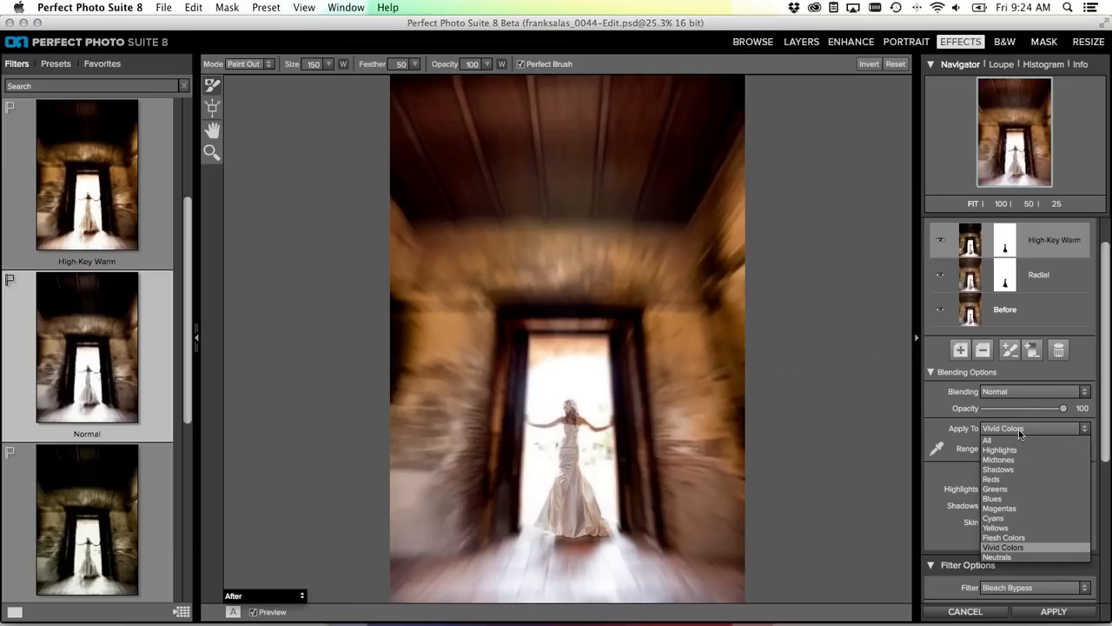
{"action": "left_click", "coordinate": [1015, 450]}
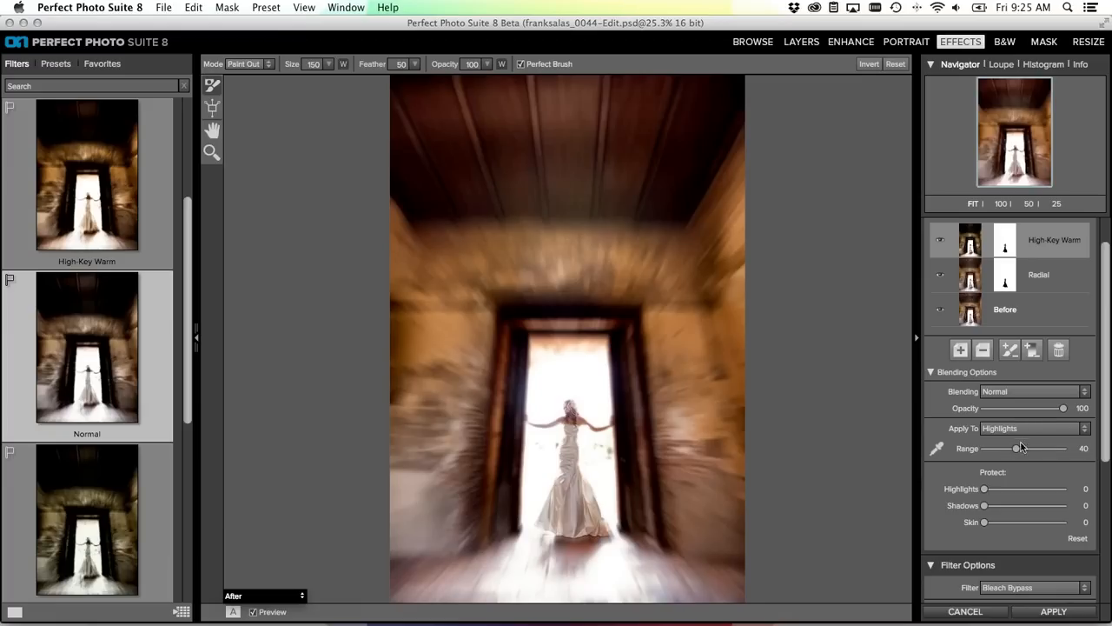
{"action": "mouse_move", "coordinate": [1017, 449]}
{"action": "left_mouse_down"}
{"action": "mouse_move", "coordinate": [1048, 450]}
{"action": "mouse_move", "coordinate": [997, 448]}
{"action": "left_mouse_up"}
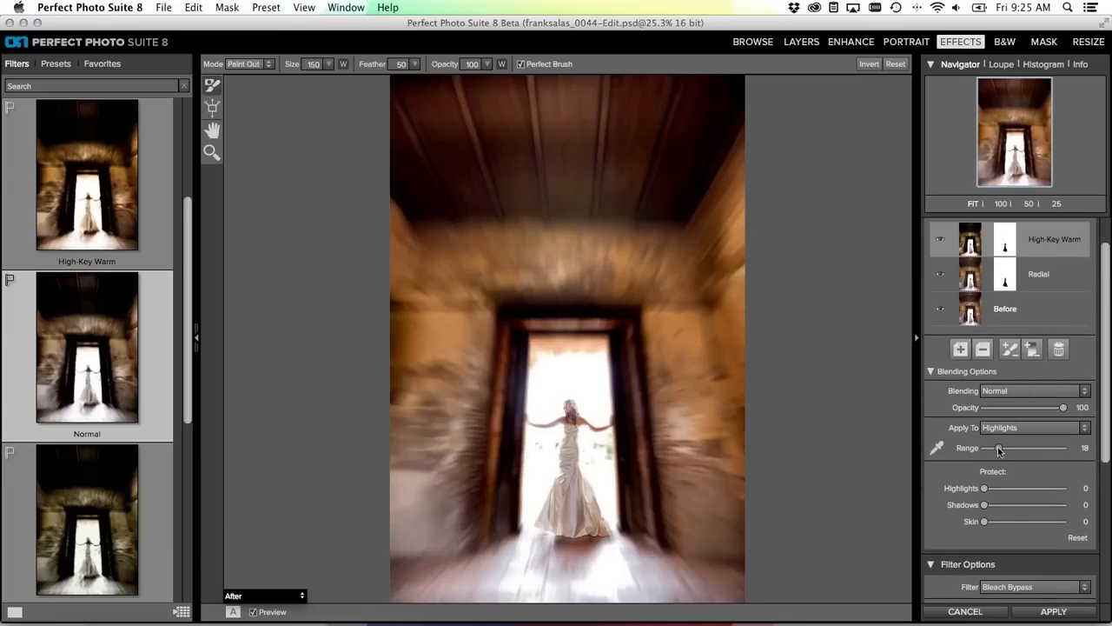
{"action": "left_click", "coordinate": [1007, 427]}
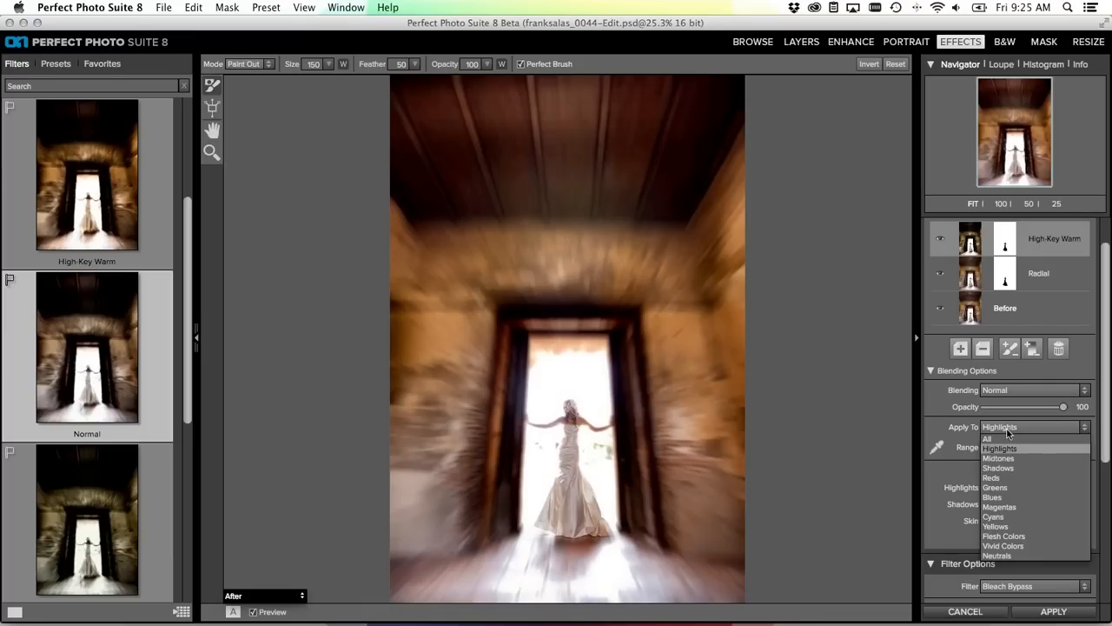
{"action": "left_click", "coordinate": [1004, 437]}
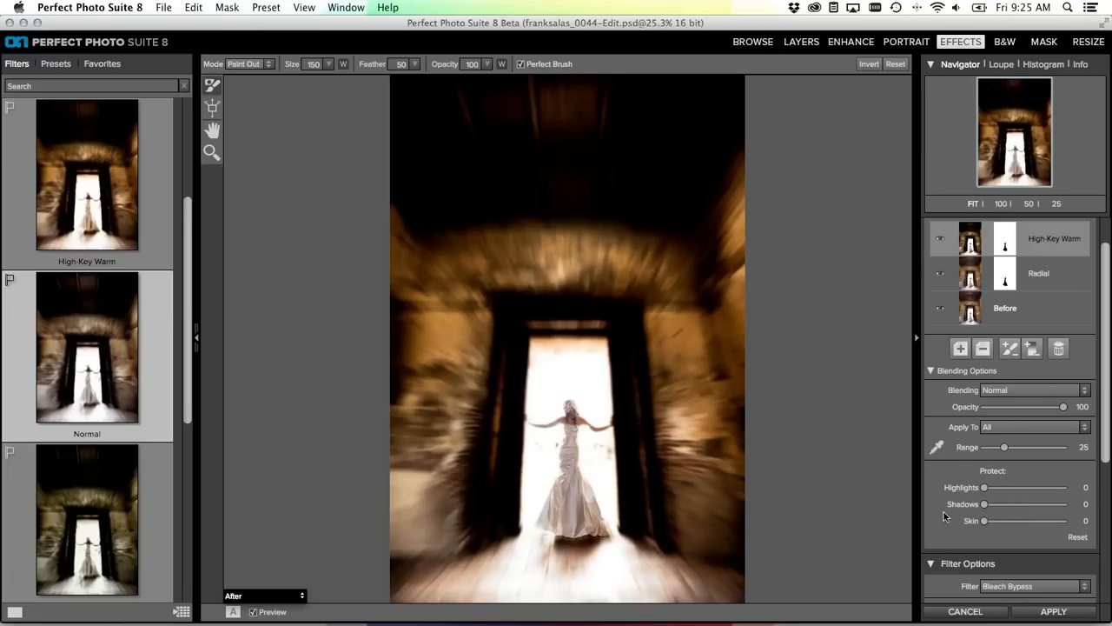
Raise the High-Key Warm layer's Protect Highlights to 43, fine-tune it slightly, and collapse the blending options
{"action": "left_click_drag", "start_coordinate": [982, 492], "coordinate": [1037, 487]}
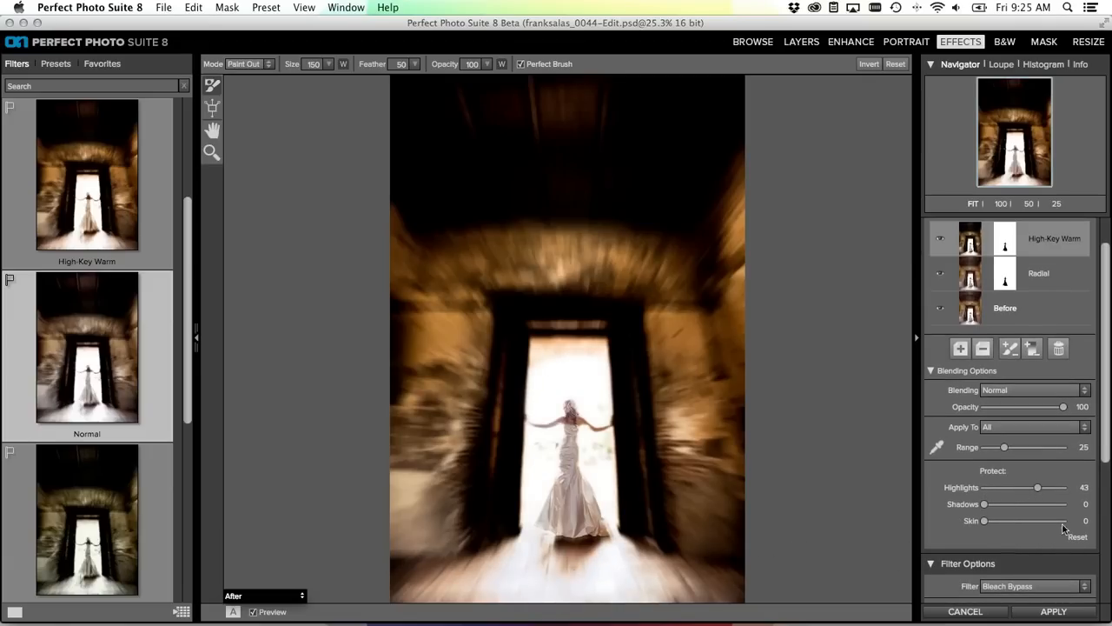
{"action": "left_click_drag", "start_coordinate": [1038, 488], "coordinate": [1034, 487]}
{"action": "left_click", "coordinate": [932, 371]}
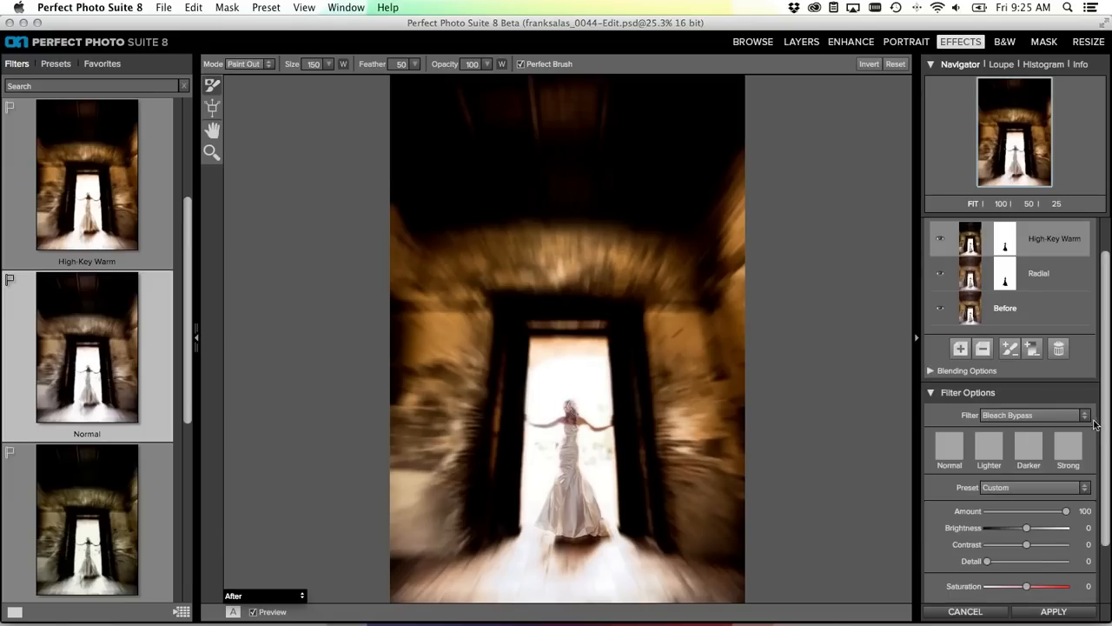
{"action": "scroll", "coordinate": [1106, 380], "scroll_direction": "up", "scroll_amount": 1}
{"action": "scroll", "coordinate": [1106, 379], "scroll_direction": "up", "scroll_amount": 1}
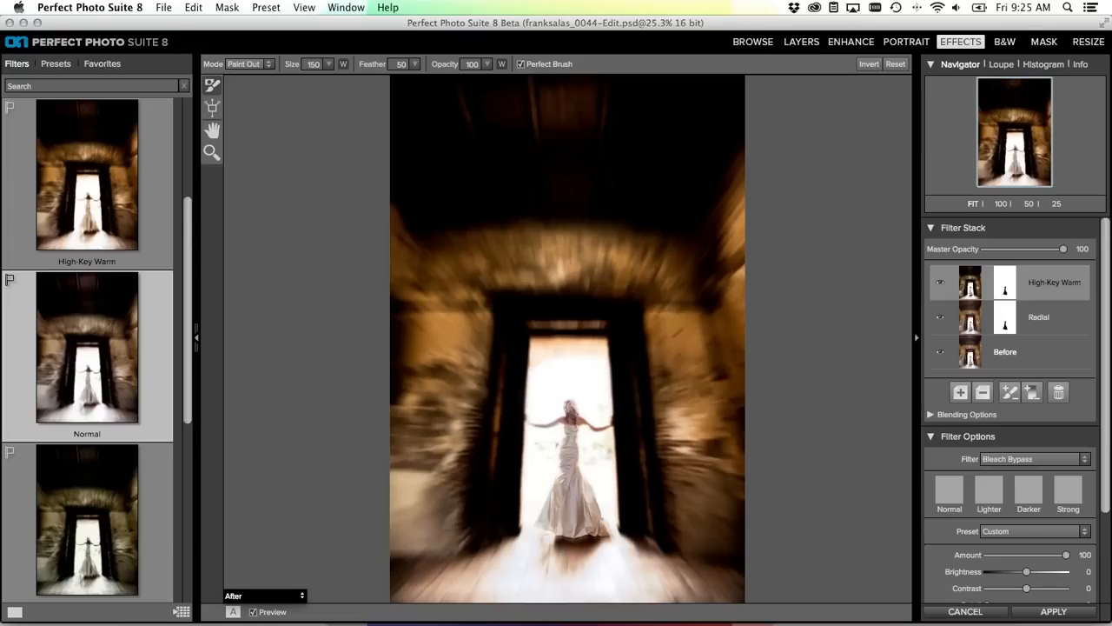
Cancel the effects on the bride photo without applying them and return to the folder's thumbnail grid
{"action": "left_click", "coordinate": [958, 613]}
{"action": "left_click", "coordinate": [640, 335]}
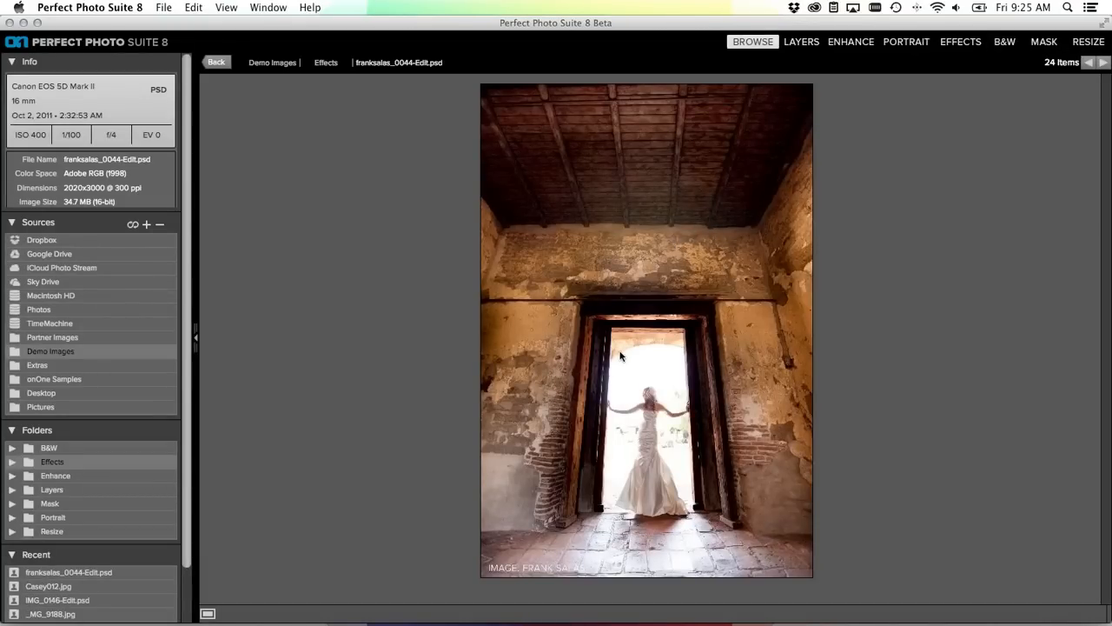
{"action": "left_click", "coordinate": [208, 614]}
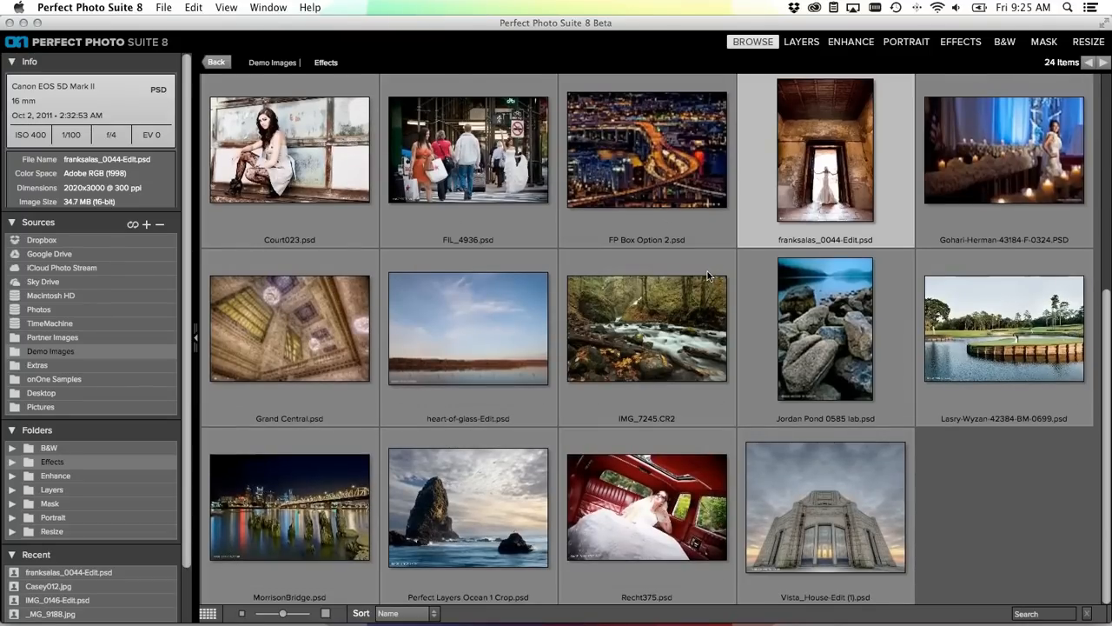
Open the city skyline photo _MM_0981.jpg from the grid in Effects, editing the original file
{"action": "scroll", "coordinate": [707, 271], "scroll_direction": "up", "scroll_amount": 5}
{"action": "left_click", "coordinate": [968, 161]}
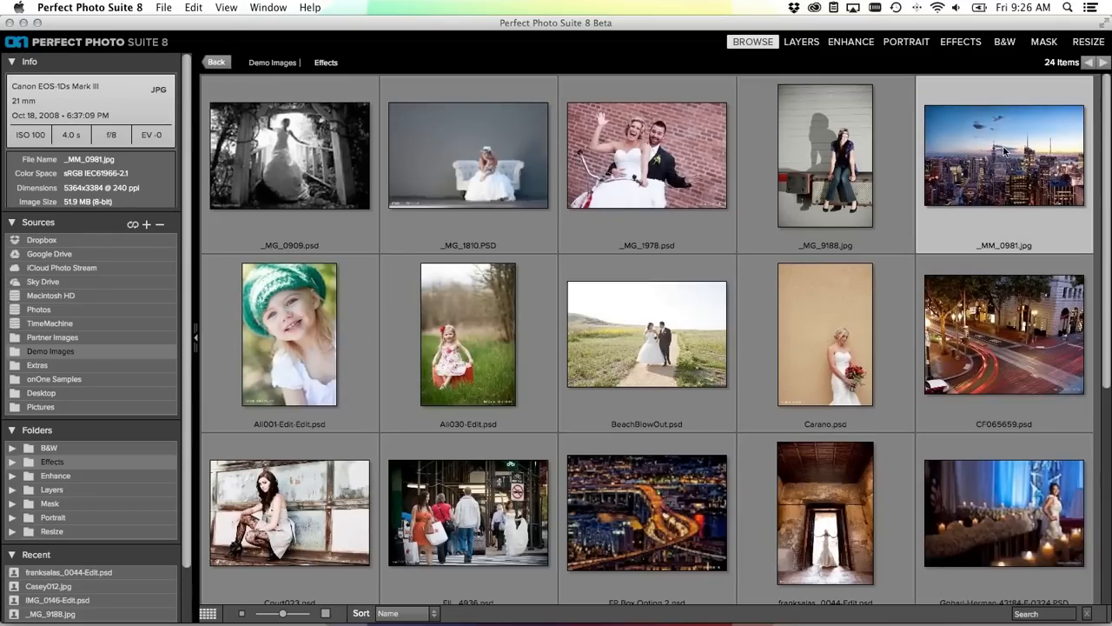
{"action": "double_click", "coordinate": [966, 185]}
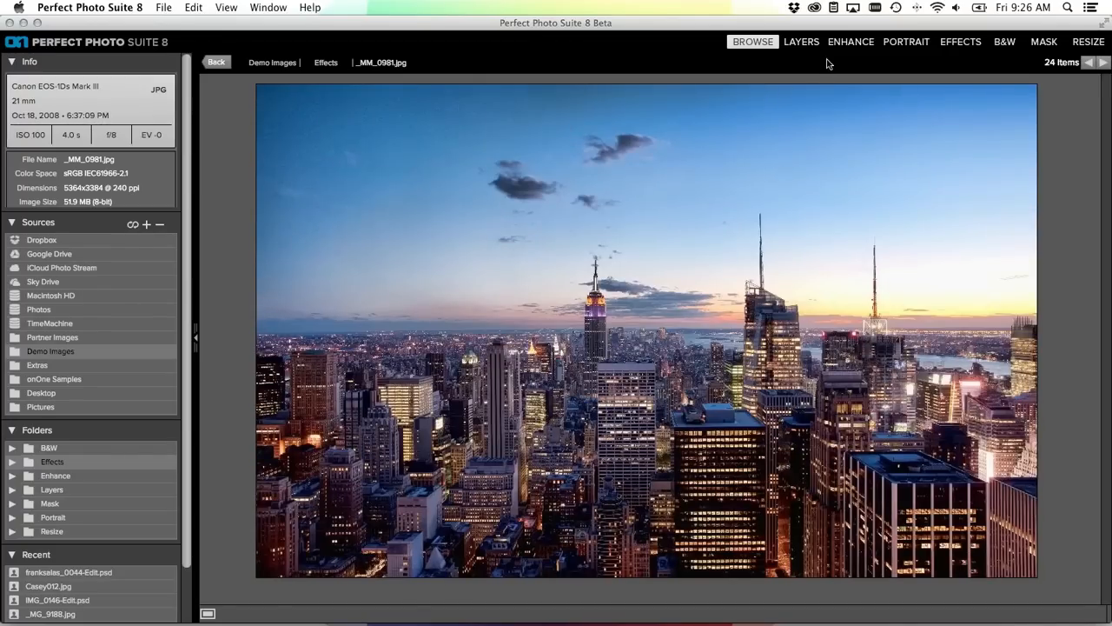
{"action": "left_click", "coordinate": [953, 45]}
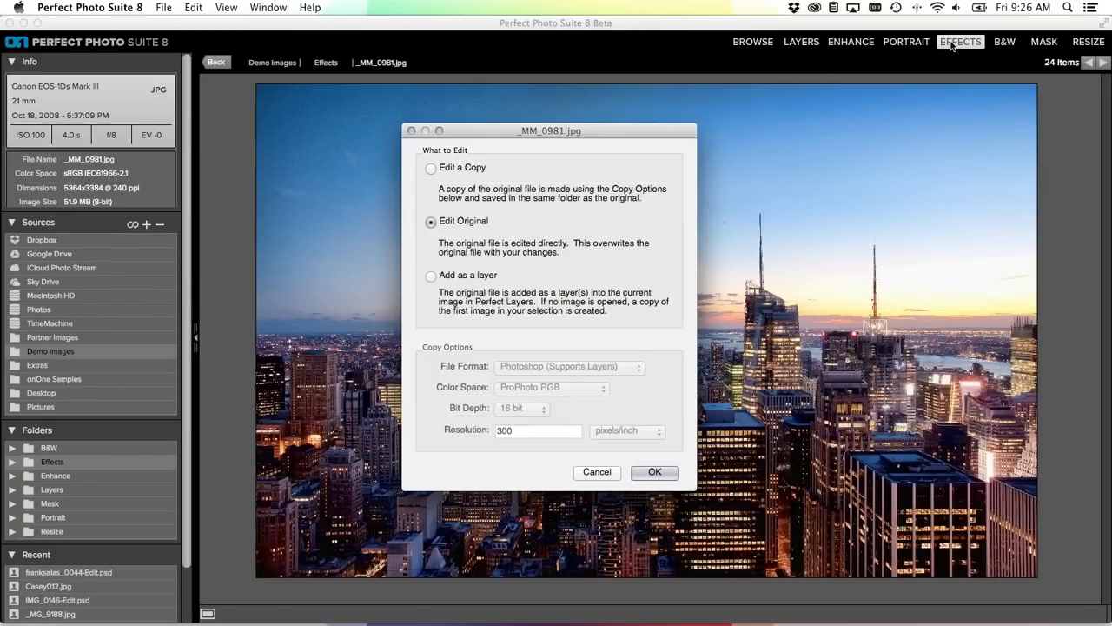
{"action": "left_click", "coordinate": [651, 472]}
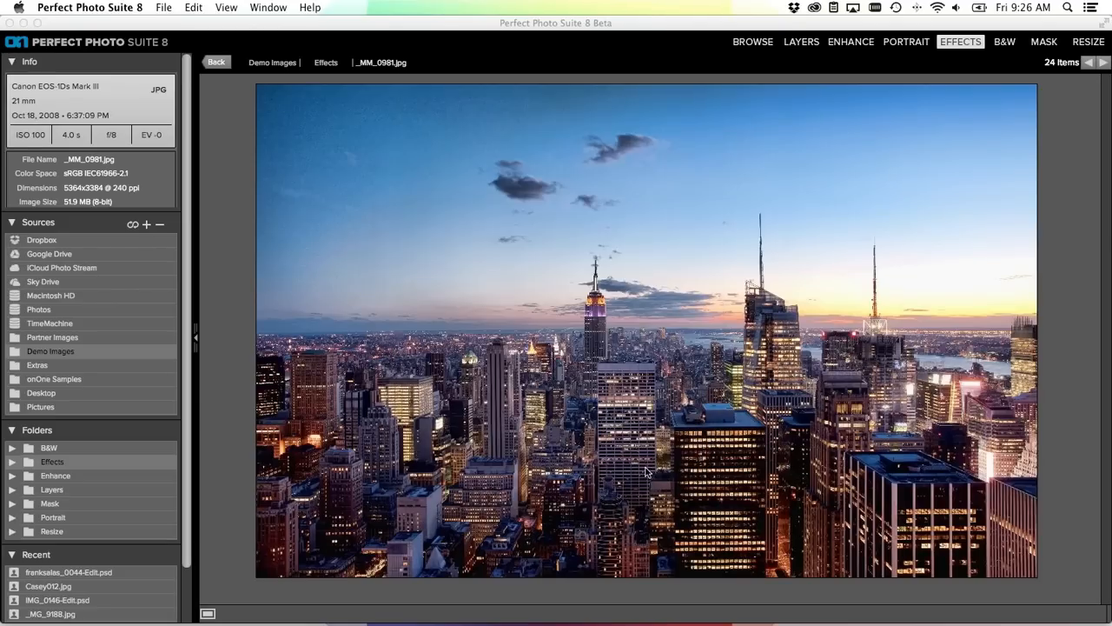
{"action": "double_click", "coordinate": [502, 326]}
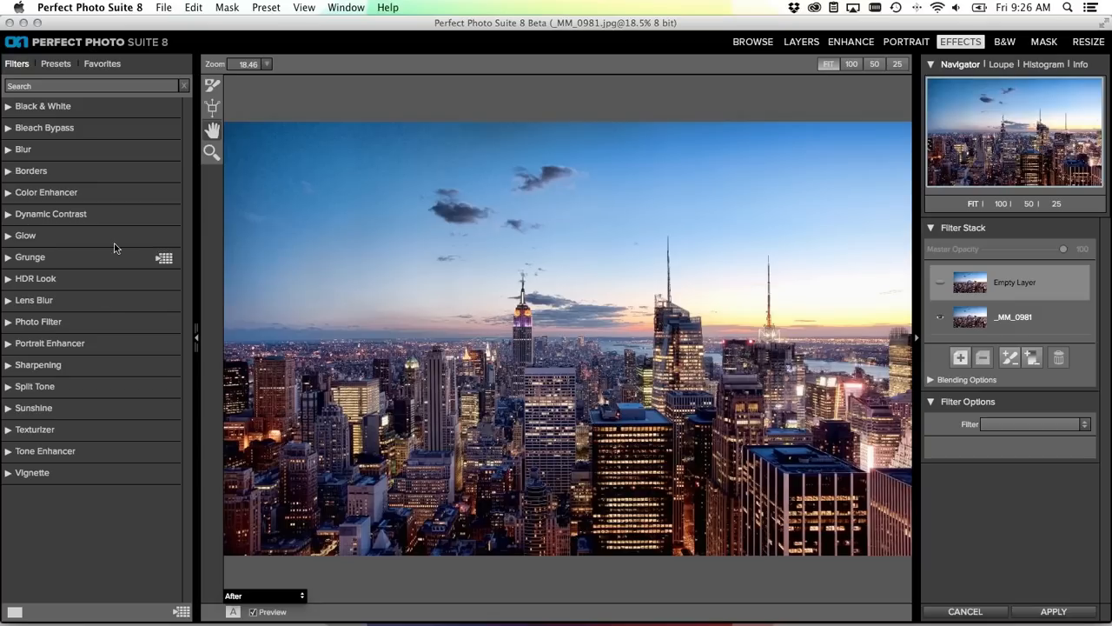
Apply the Tilt Shift filter from the Lens Blur category to the skyline photo
{"action": "left_click", "coordinate": [8, 301]}
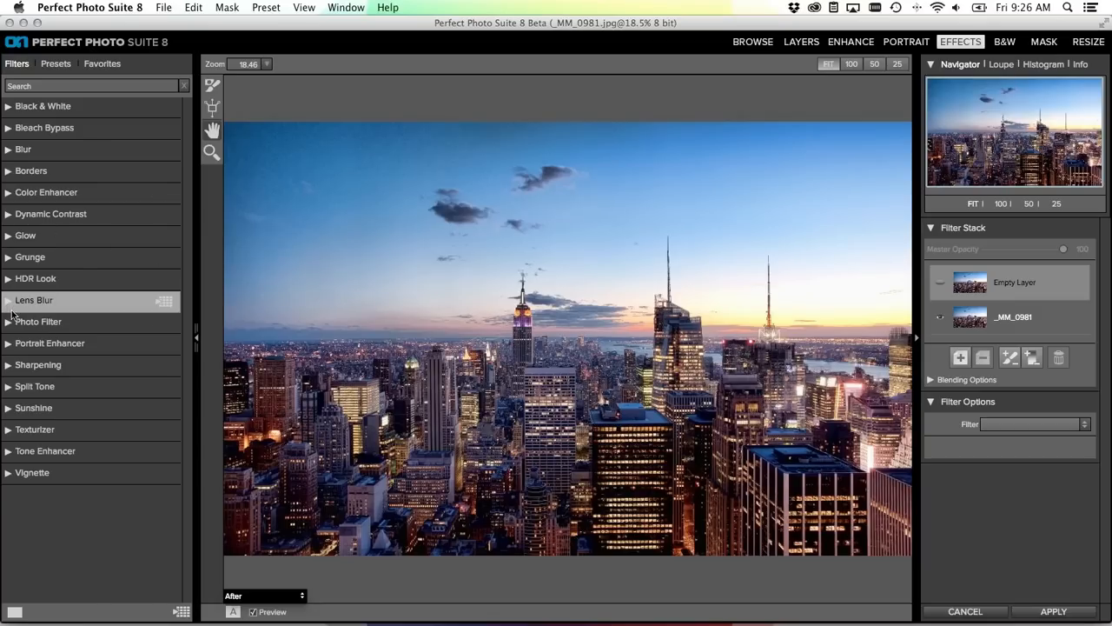
{"action": "scroll", "coordinate": [60, 374], "scroll_direction": "down", "scroll_amount": 6}
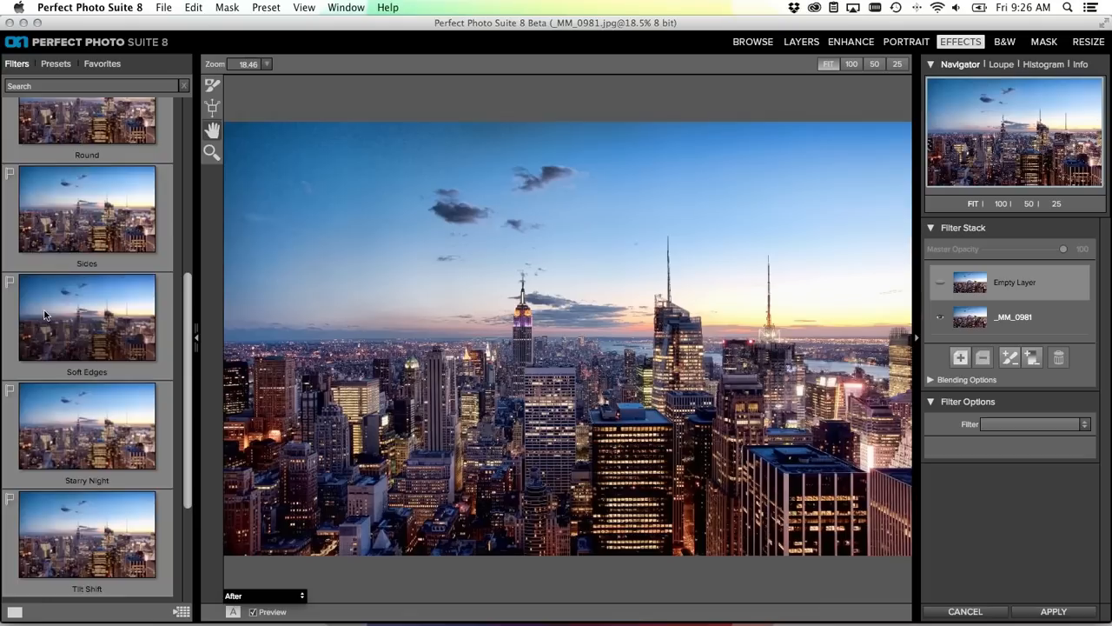
{"action": "left_click", "coordinate": [77, 441]}
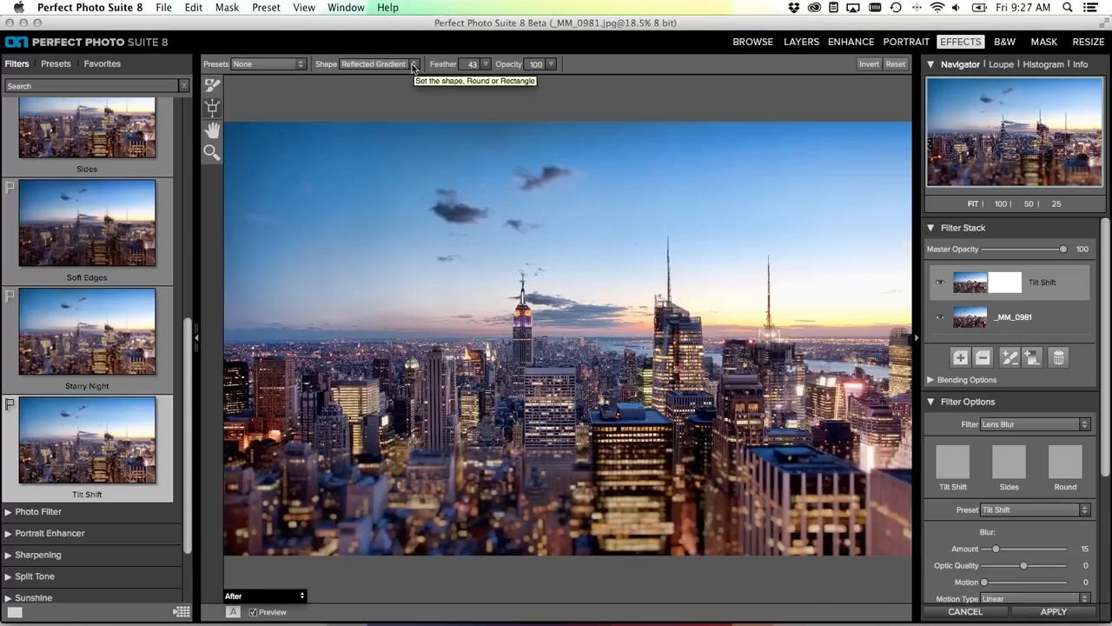
Move the Tilt Shift focus band down over the buildings, narrow its sharp zone, and widen the feather to 45
{"action": "mouse_move", "coordinate": [567, 325]}
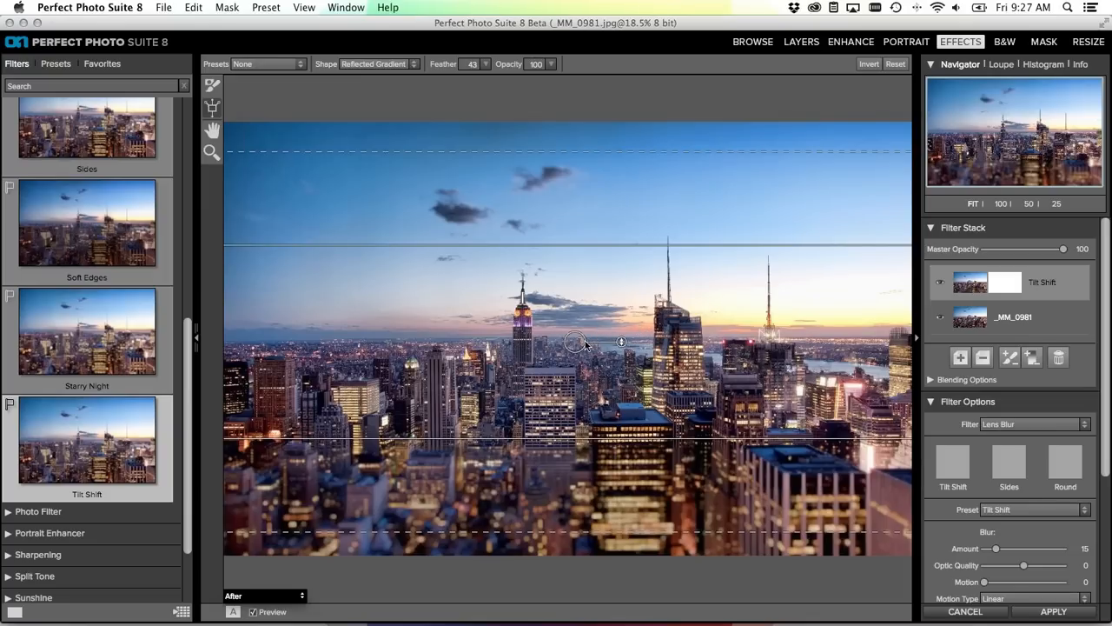
{"action": "left_click_drag", "start_coordinate": [576, 342], "coordinate": [580, 371]}
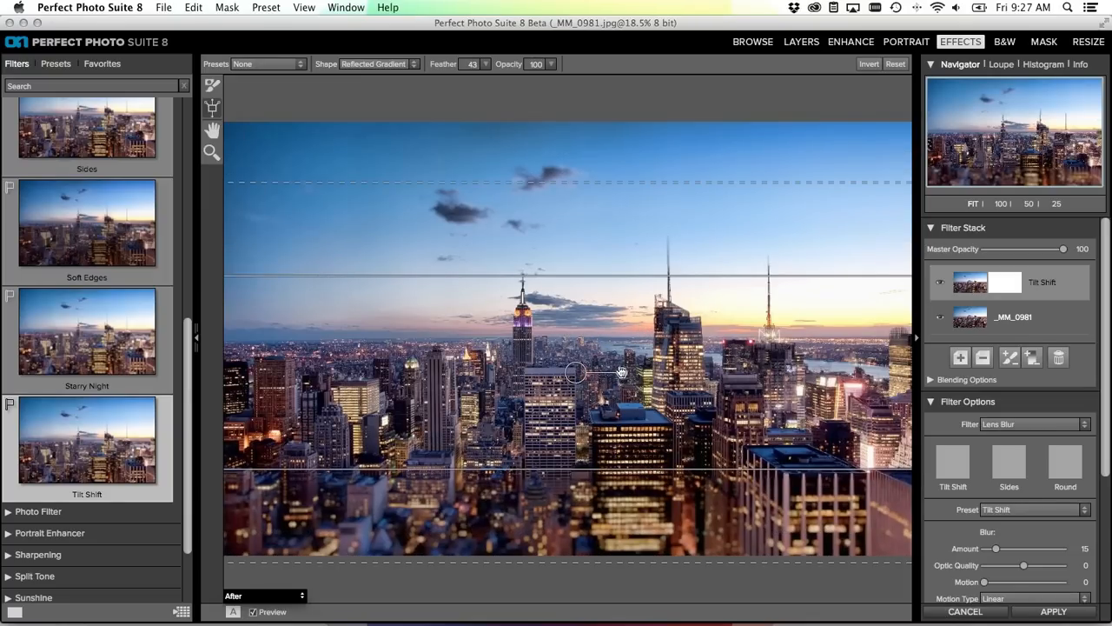
{"action": "mouse_move", "coordinate": [622, 372]}
{"action": "left_mouse_down"}
{"action": "mouse_move", "coordinate": [619, 347]}
{"action": "mouse_move", "coordinate": [632, 391]}
{"action": "left_mouse_up"}
{"action": "left_click_drag", "start_coordinate": [612, 276], "coordinate": [617, 298]}
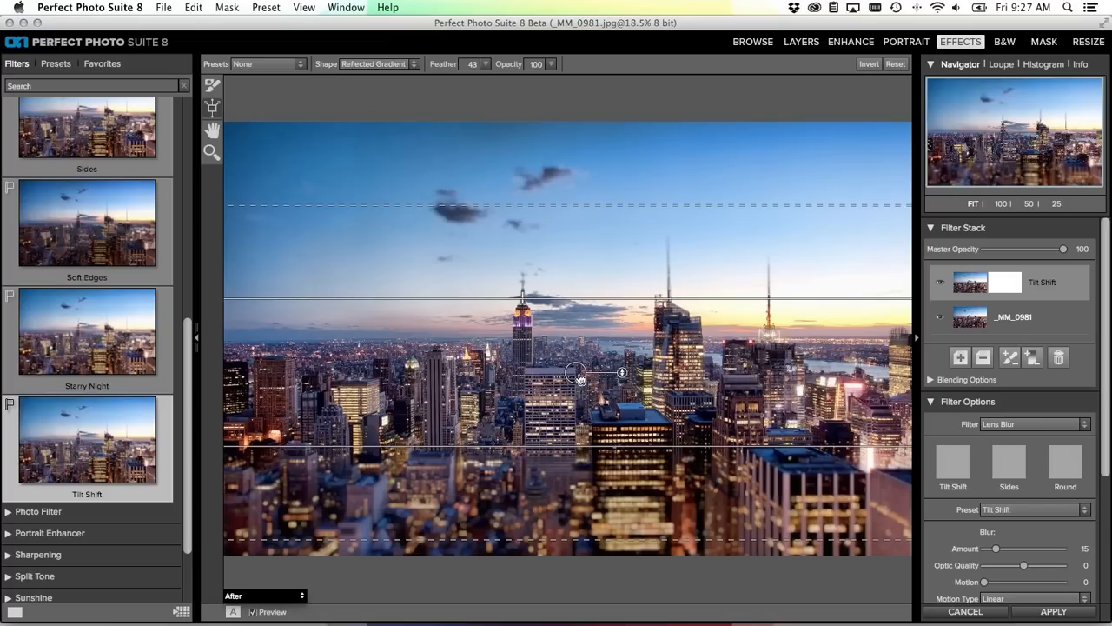
{"action": "mouse_move", "coordinate": [592, 204]}
{"action": "left_mouse_down"}
{"action": "mouse_move", "coordinate": [594, 261]}
{"action": "mouse_move", "coordinate": [590, 199]}
{"action": "left_mouse_up"}
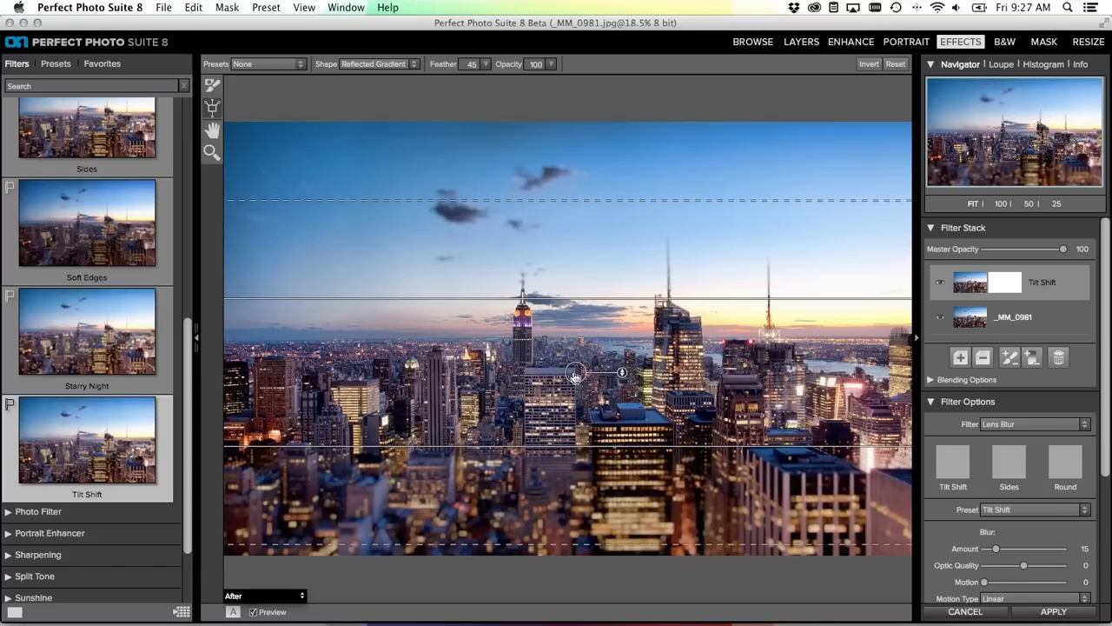
{"action": "left_click_drag", "start_coordinate": [575, 376], "coordinate": [570, 395]}
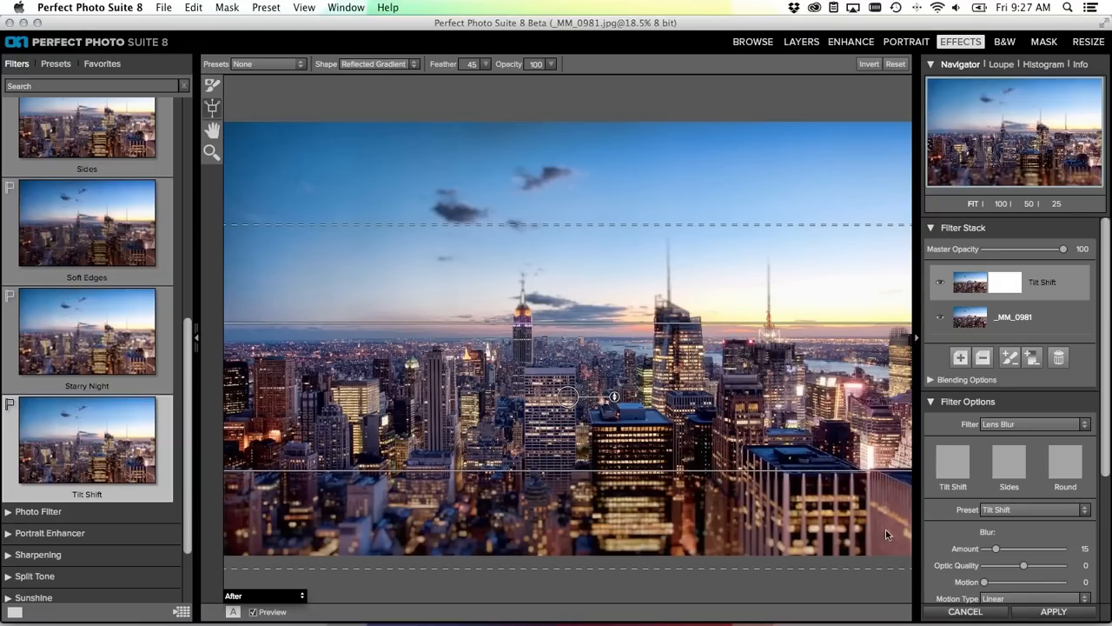
Set the Lens Blur filter's Blooming to 482 and Brightness to -12
{"action": "scroll", "coordinate": [1104, 521], "scroll_direction": "down", "scroll_amount": 3}
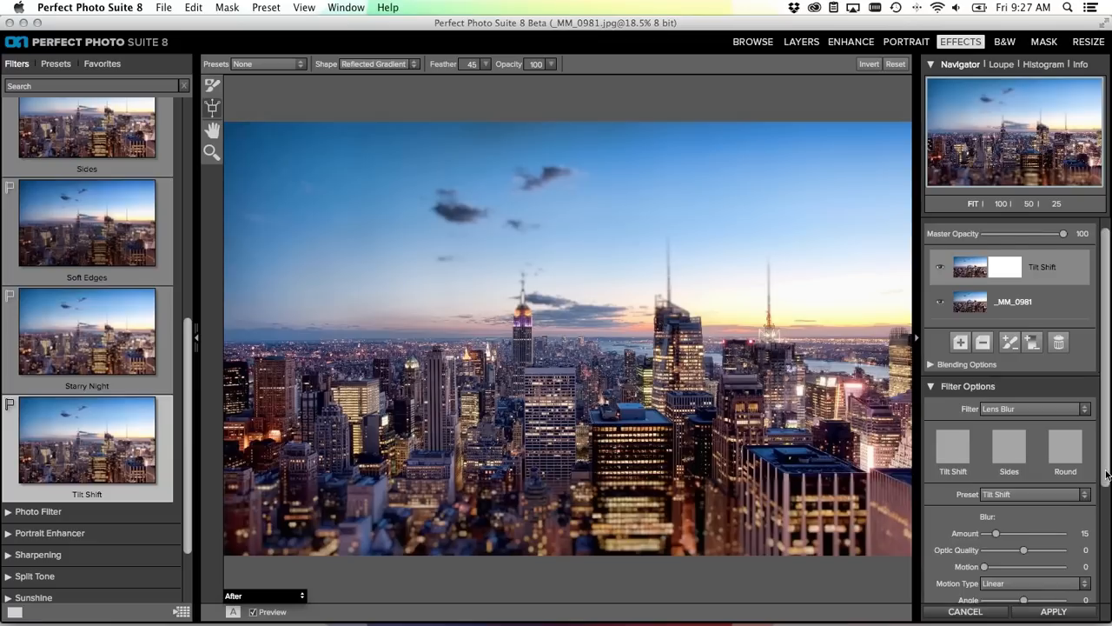
{"action": "scroll", "coordinate": [1109, 544], "scroll_direction": "down", "scroll_amount": 4}
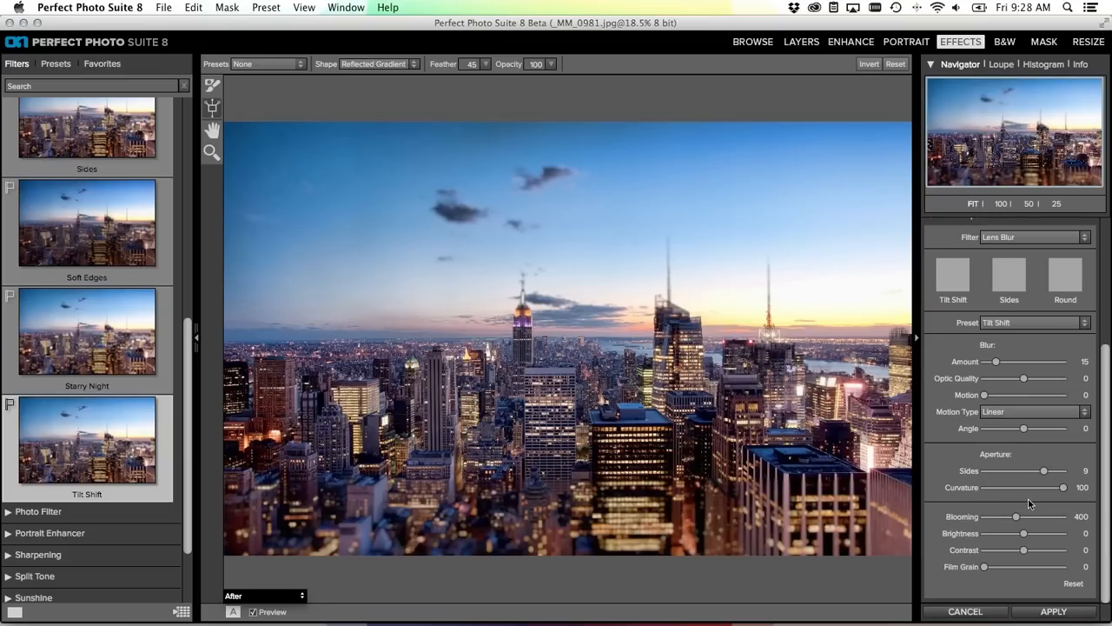
{"action": "left_click_drag", "start_coordinate": [1018, 520], "coordinate": [1024, 520]}
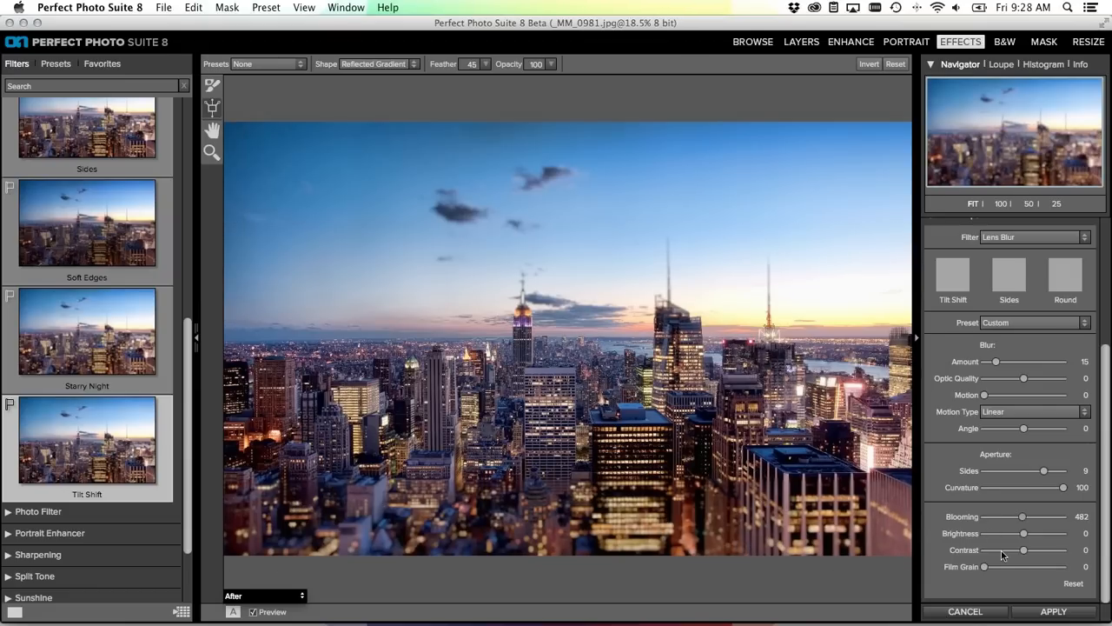
{"action": "left_click_drag", "start_coordinate": [1024, 538], "coordinate": [1018, 539]}
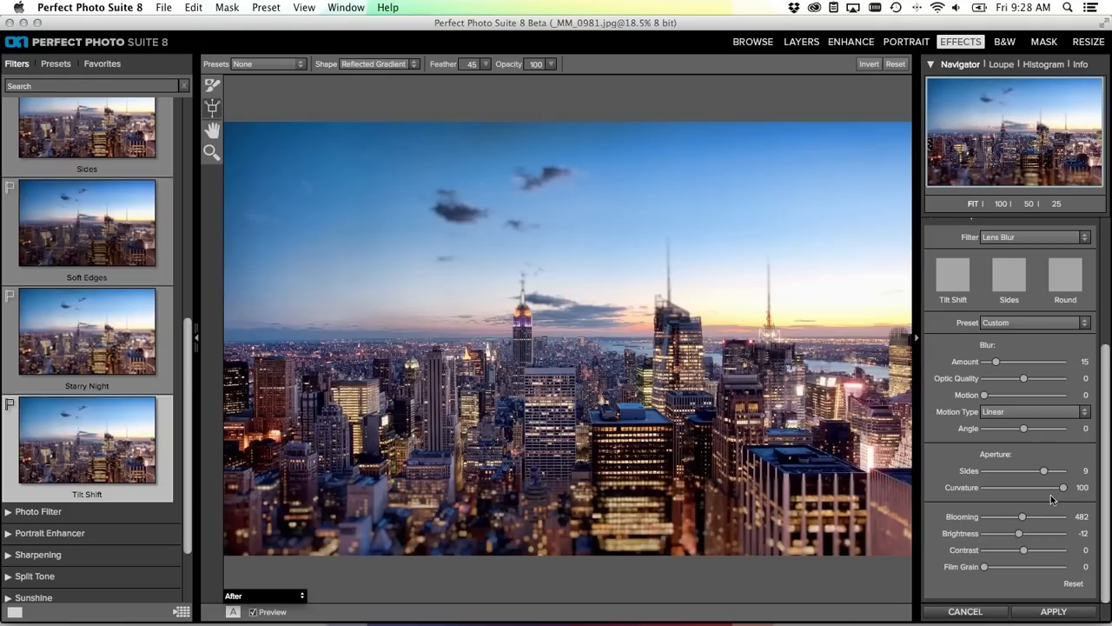
{"action": "scroll", "coordinate": [1102, 507], "scroll_direction": "up", "scroll_amount": 5}
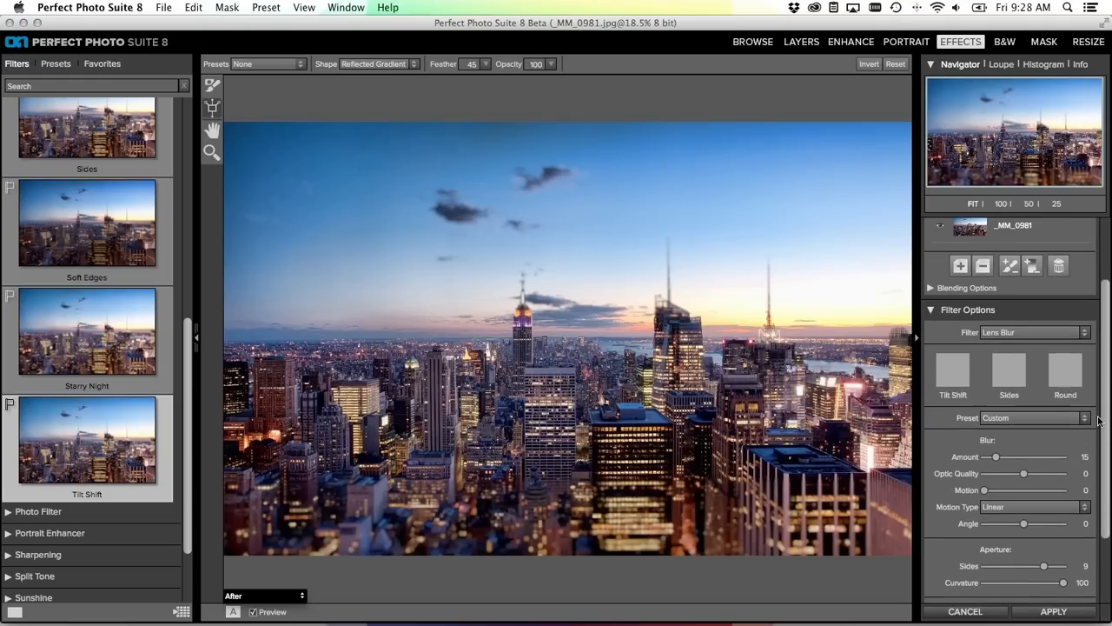
Zoom in on the towers and set up the masking brush in Paint Out mode with Perfect Brush on and size 100
{"action": "mouse_move", "coordinate": [635, 335]}
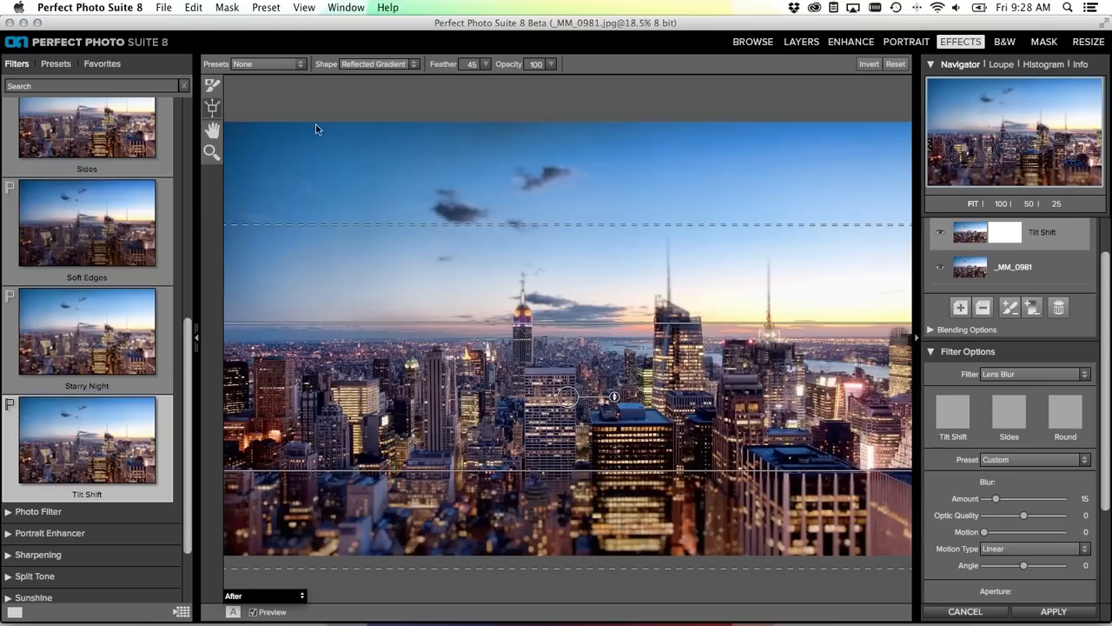
{"action": "left_click", "coordinate": [212, 129]}
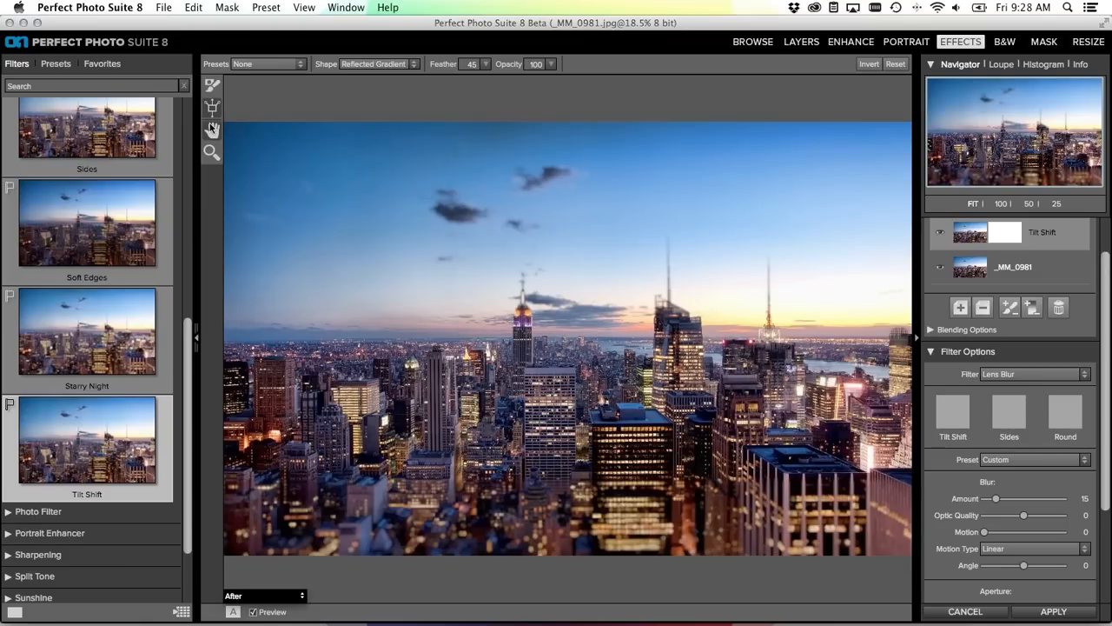
{"action": "left_click", "coordinate": [211, 85]}
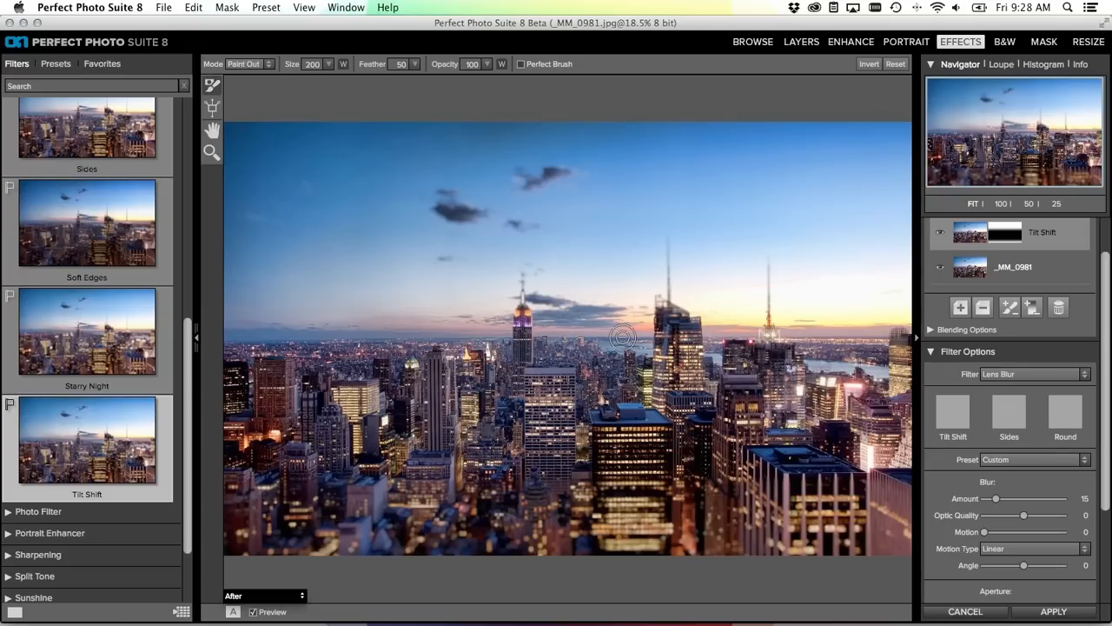
{"action": "key", "text": "super+equal"}
{"action": "key", "text": "super+equal"}
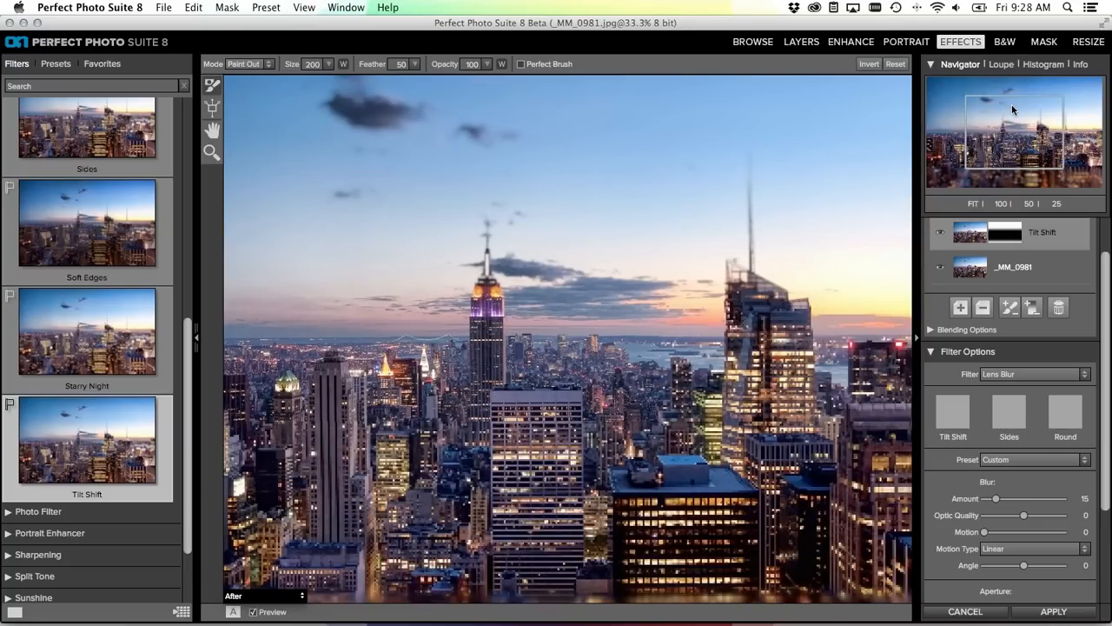
{"action": "left_click_drag", "start_coordinate": [1011, 104], "coordinate": [1016, 99]}
{"action": "left_click", "coordinate": [521, 63]}
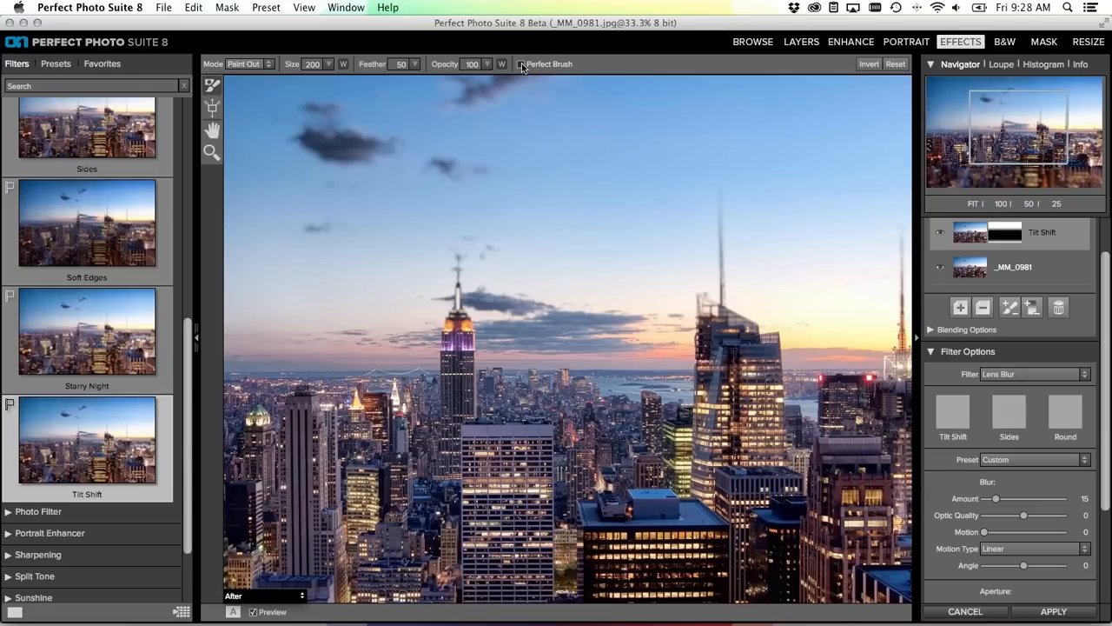
{"action": "key", "text": "bracketleft"}
{"action": "key", "text": "bracketleft"}
{"action": "key", "text": "bracketleft"}
{"action": "key", "text": "bracketleft"}
{"action": "key", "text": "bracketleft"}
{"action": "key", "text": "bracketleft"}
{"action": "key", "text": "bracketleft"}
{"action": "key", "text": "bracketleft"}
{"action": "key", "text": "bracketleft"}
{"action": "key", "text": "bracketleft"}
{"action": "key", "text": "bracketleft"}
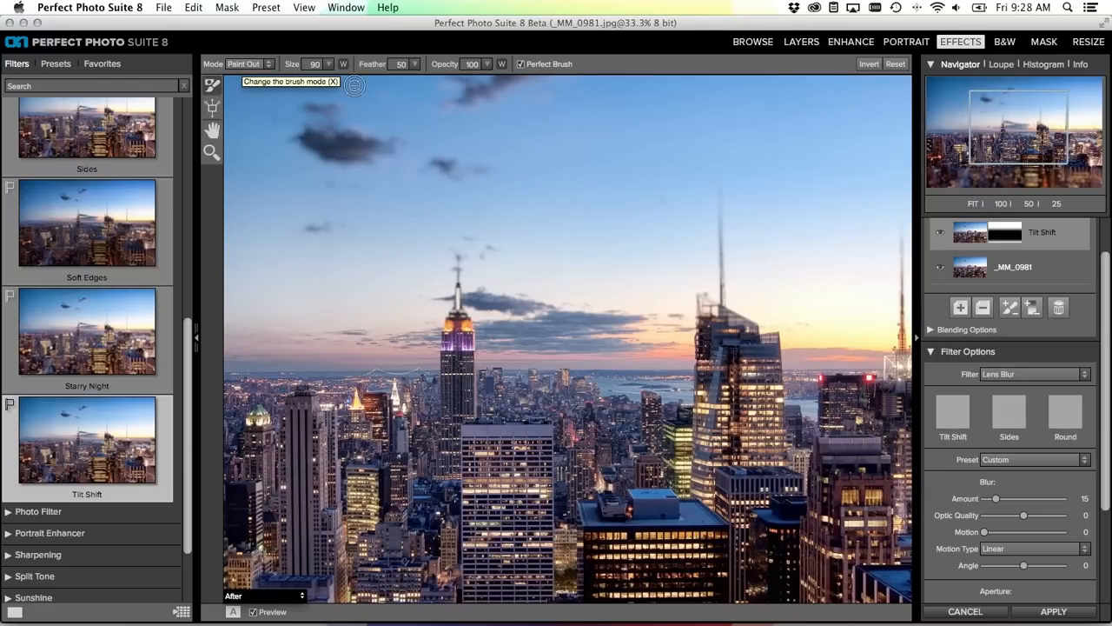
{"action": "key", "text": "bracketright"}
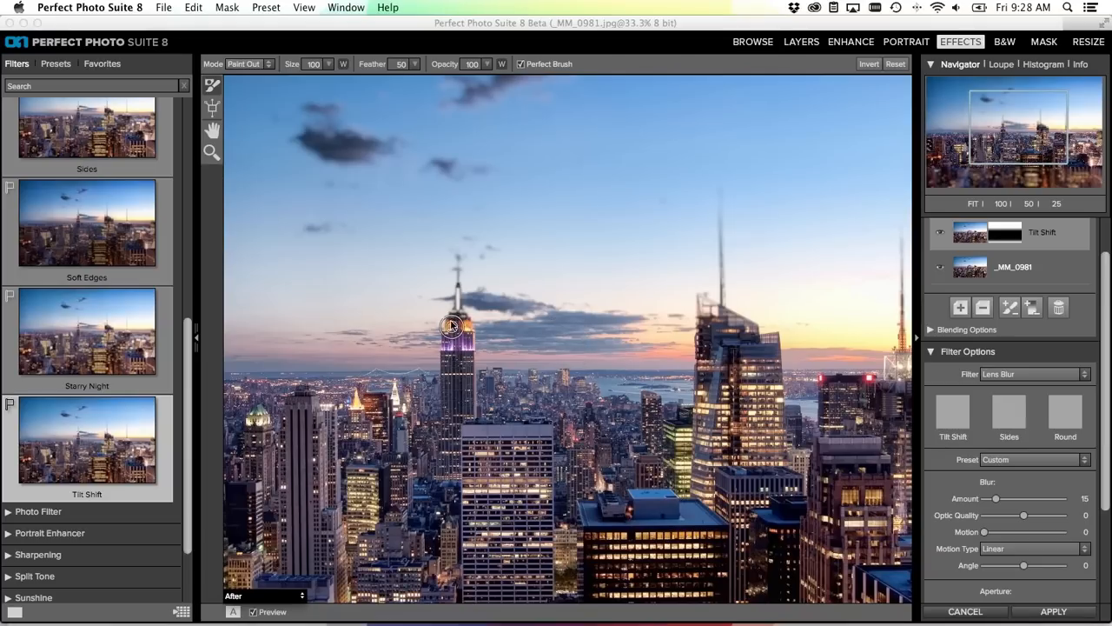
Paint the blur out over the upper section of the Empire State Building
{"action": "left_click", "coordinate": [466, 330]}
{"action": "left_click", "coordinate": [457, 321]}
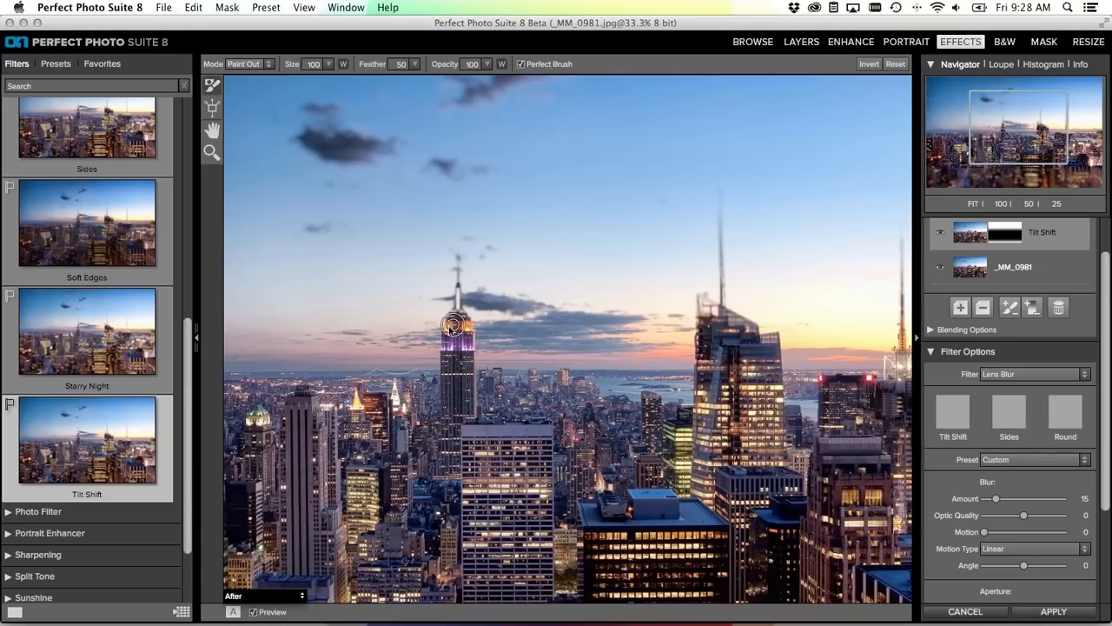
{"action": "left_click", "coordinate": [458, 314]}
{"action": "left_click", "coordinate": [464, 321]}
{"action": "left_click", "coordinate": [454, 321]}
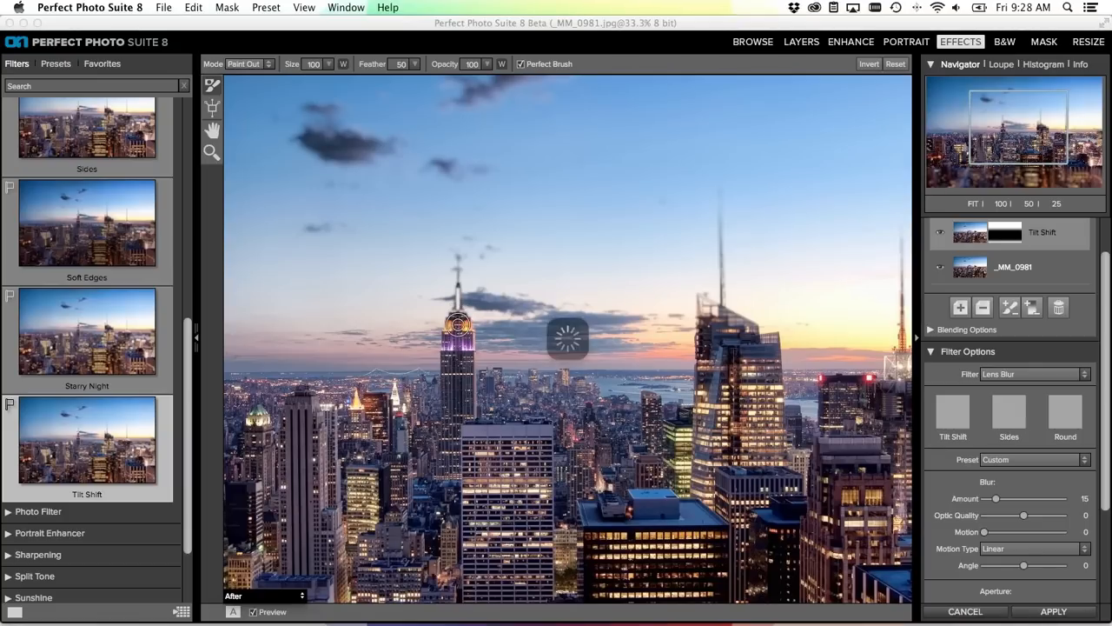
{"action": "left_click", "coordinate": [455, 314]}
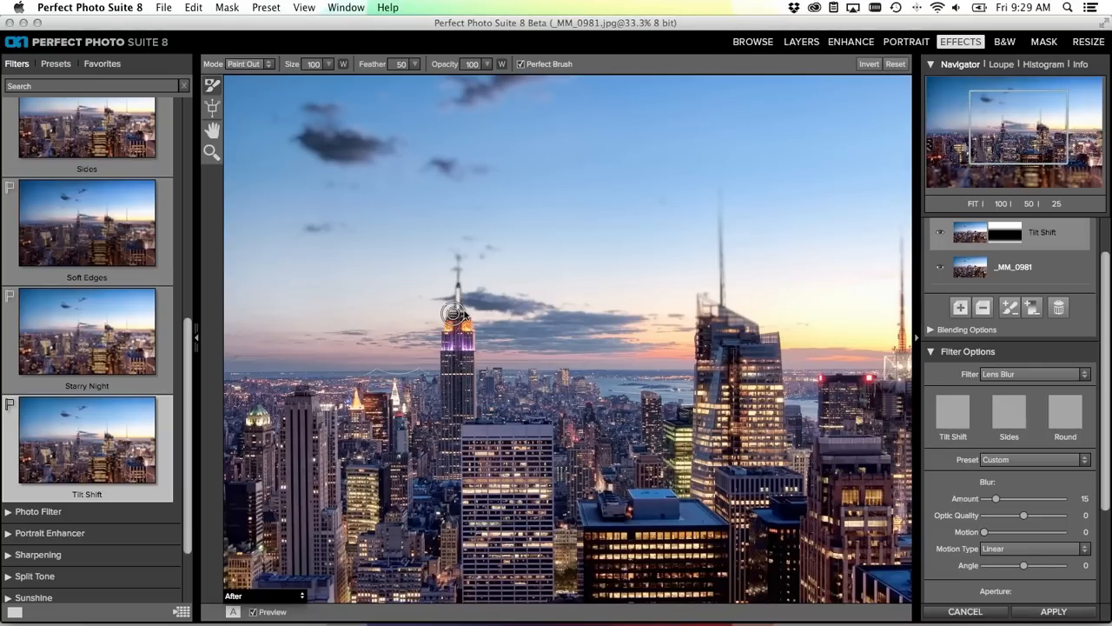
{"action": "left_click", "coordinate": [460, 316]}
{"action": "left_click", "coordinate": [457, 313]}
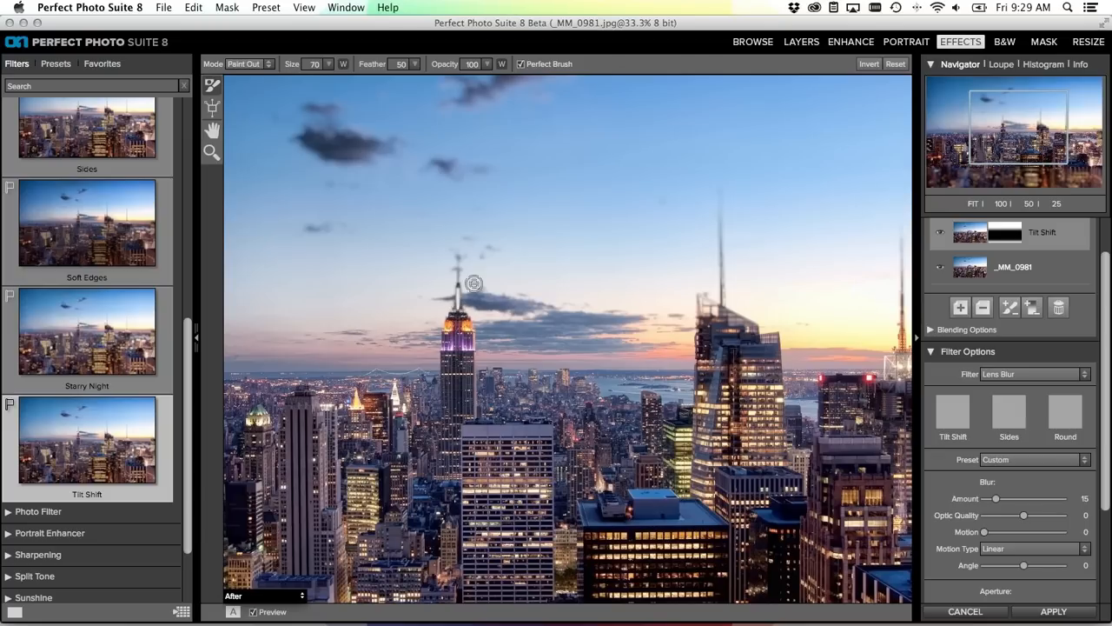
Turn Perfect Brush off, reduce the brush size to 50, and paint the blur out along the Empire State Building's spire
{"action": "left_click", "coordinate": [521, 64]}
{"action": "key", "text": "bracketleft"}
{"action": "key", "text": "bracketleft"}
{"action": "left_click_drag", "start_coordinate": [458, 254], "coordinate": [458, 257]}
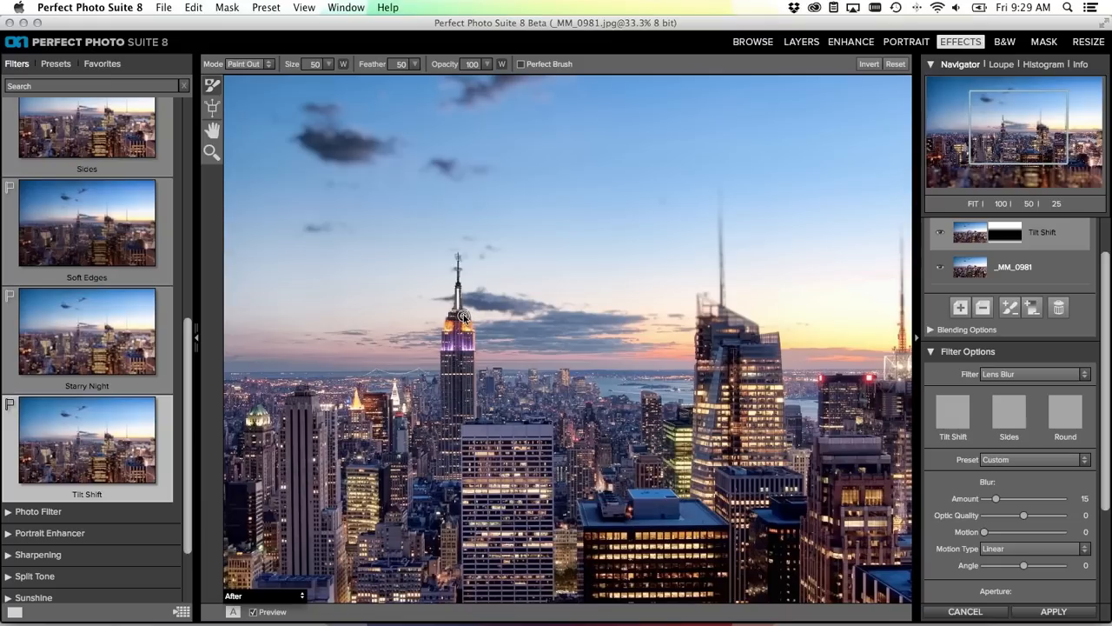
Set the masking brush size to 80 and paint the blur out over the top of the glass tower beside the Empire State Building
{"action": "key", "text": "bracketright"}
{"action": "key", "text": "bracketright"}
{"action": "key", "text": "bracketright"}
{"action": "left_click", "coordinate": [768, 341]}
{"action": "left_click", "coordinate": [701, 300]}
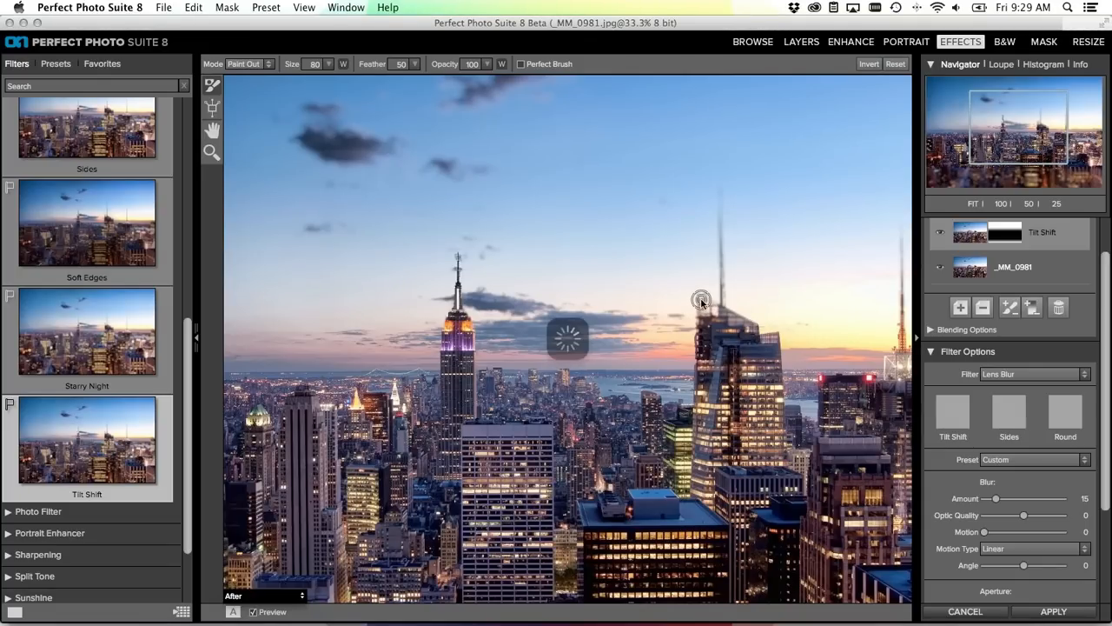
{"action": "left_click", "coordinate": [748, 327]}
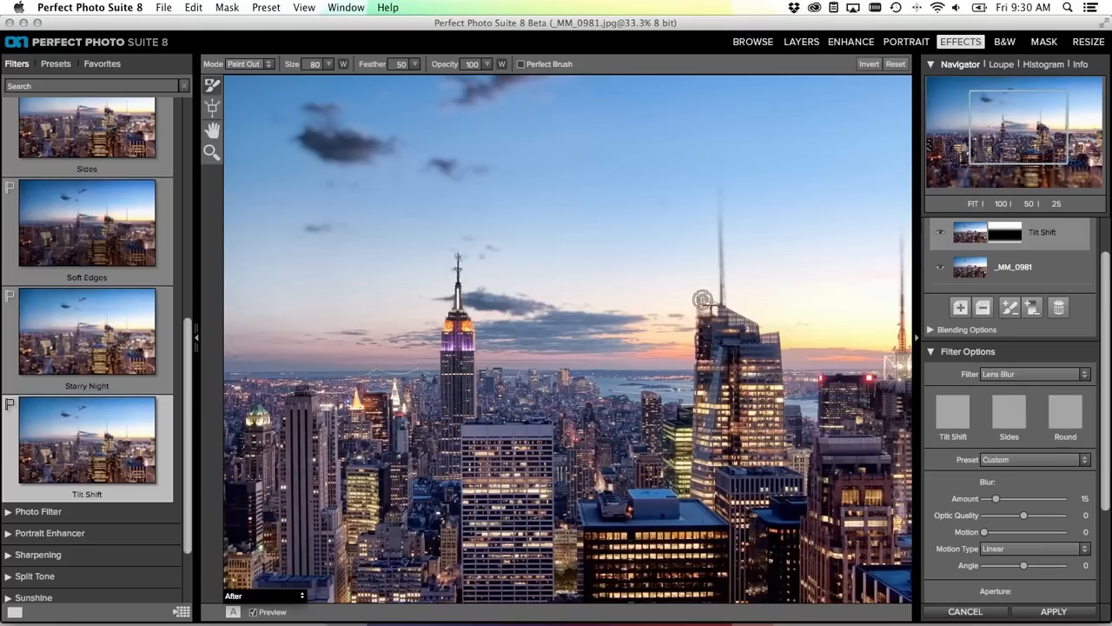
{"action": "mouse_move", "coordinate": [701, 344]}
{"action": "left_mouse_down"}
{"action": "mouse_move", "coordinate": [703, 317]}
{"action": "mouse_move", "coordinate": [708, 340]}
{"action": "mouse_move", "coordinate": [714, 318]}
{"action": "mouse_move", "coordinate": [721, 326]}
{"action": "left_mouse_up"}
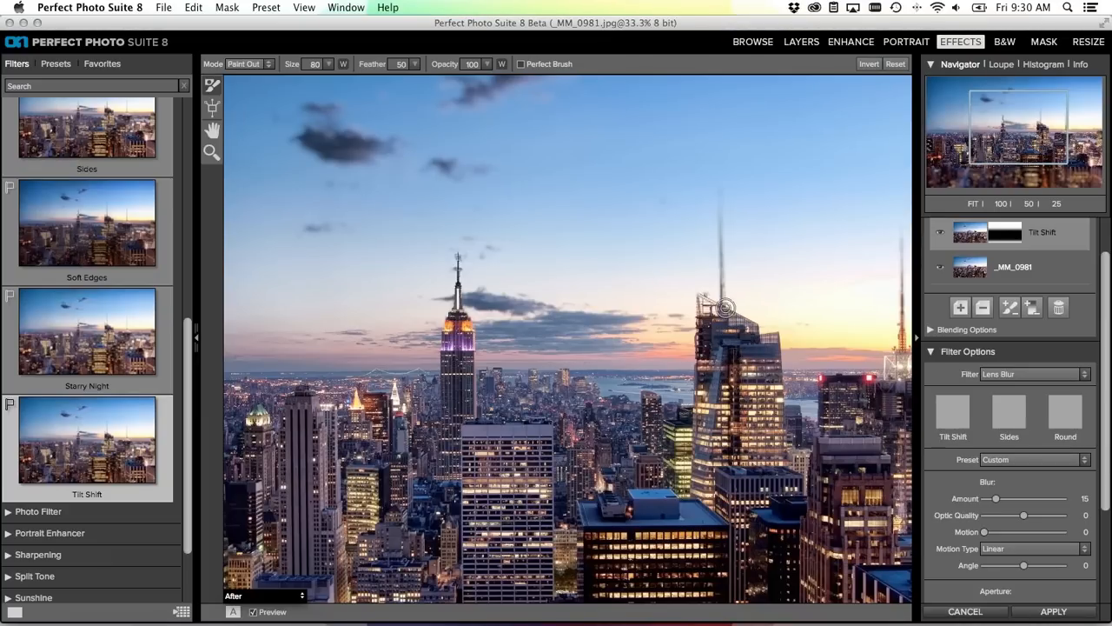
Reduce the brush size to 60 and paint the blur out along the glass tower's spire
{"action": "key", "text": "bracketleft"}
{"action": "key", "text": "bracketleft"}
{"action": "left_click", "coordinate": [721, 194]}
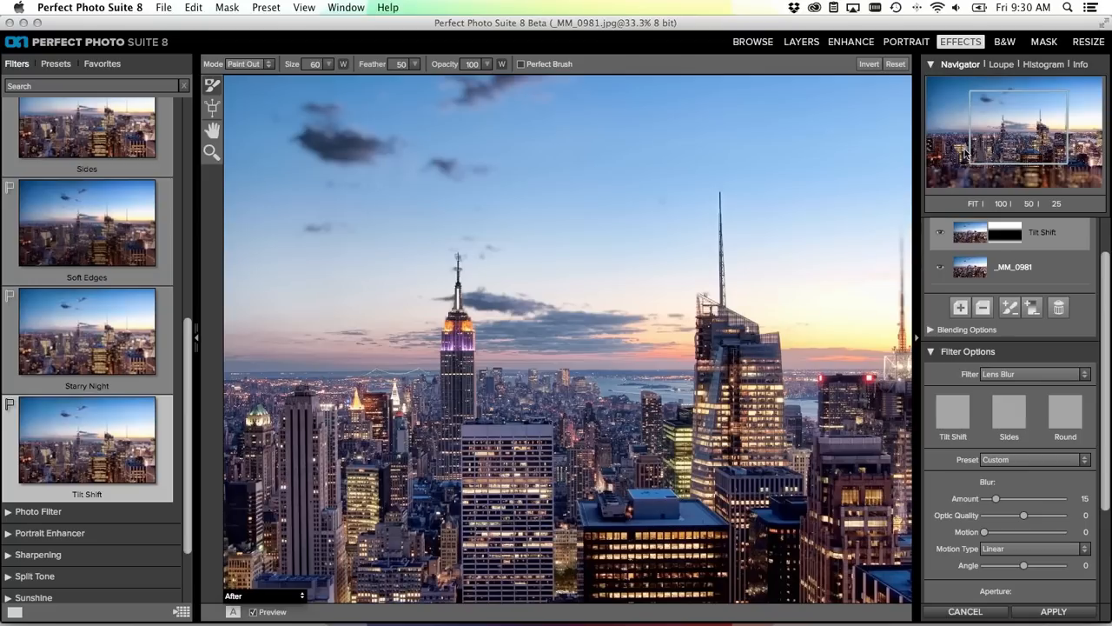
Paint the blur out along the antenna of the farther tower near the photo's edge and over its rooftop frame
{"action": "left_click_drag", "start_coordinate": [1039, 139], "coordinate": [1062, 137]}
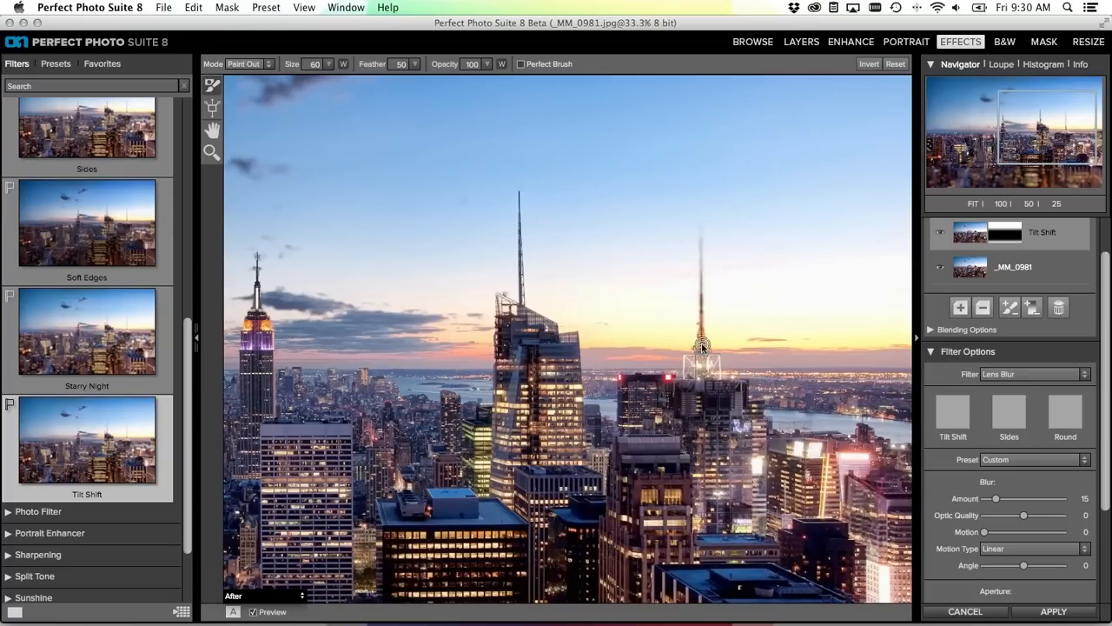
{"action": "left_click_drag", "start_coordinate": [702, 346], "coordinate": [701, 227]}
{"action": "left_click", "coordinate": [700, 226]}
{"action": "left_click_drag", "start_coordinate": [697, 356], "coordinate": [704, 365]}
{"action": "left_click", "coordinate": [704, 374]}
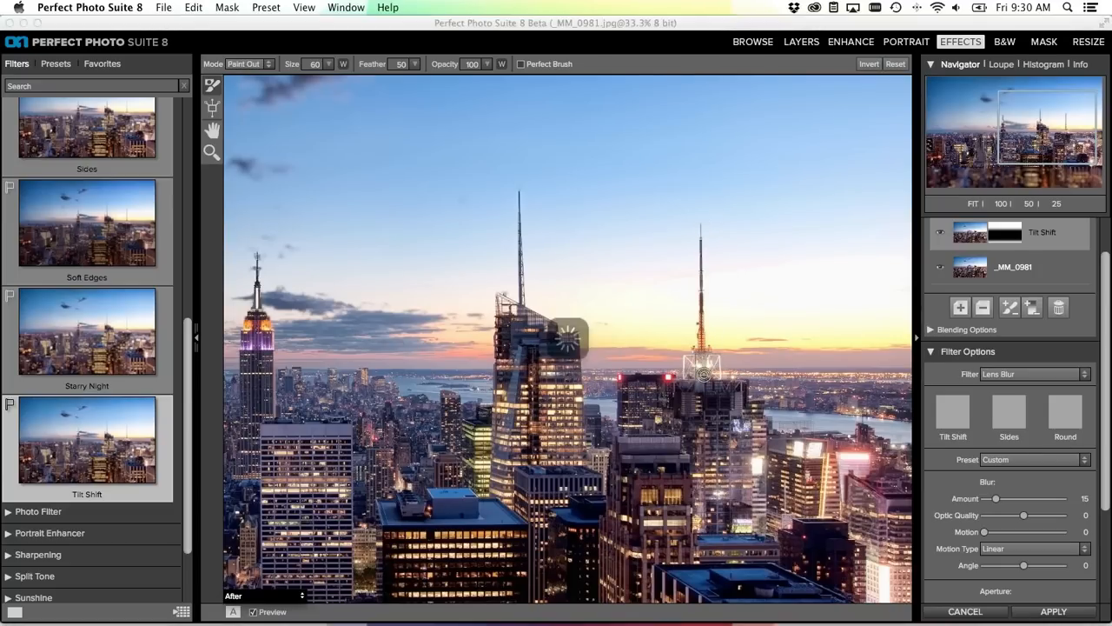
{"action": "left_click", "coordinate": [974, 203]}
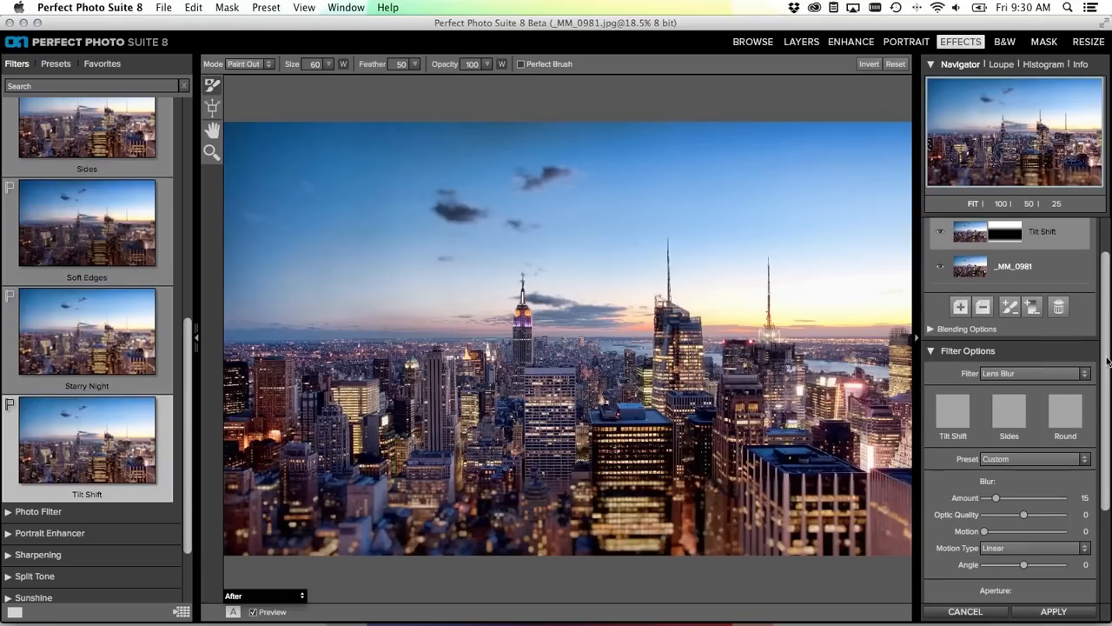
Add a new filter layer above Tilt Shift and apply the Natural preset of Dynamic Contrast to it
{"action": "scroll", "coordinate": [1025, 365], "scroll_direction": "up", "scroll_amount": 3}
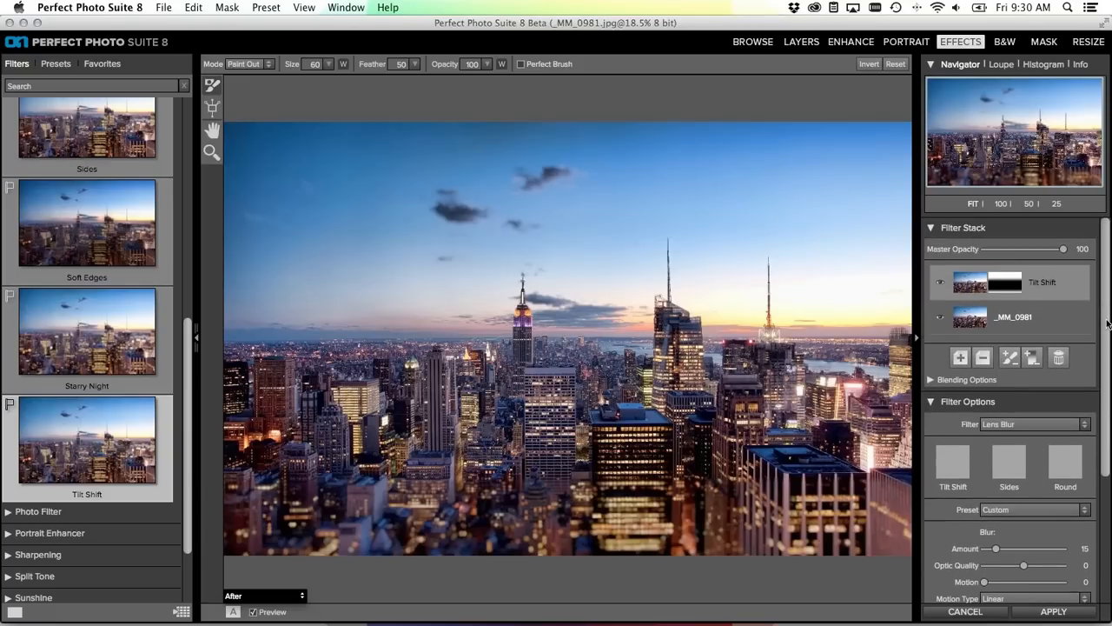
{"action": "left_click", "coordinate": [959, 359]}
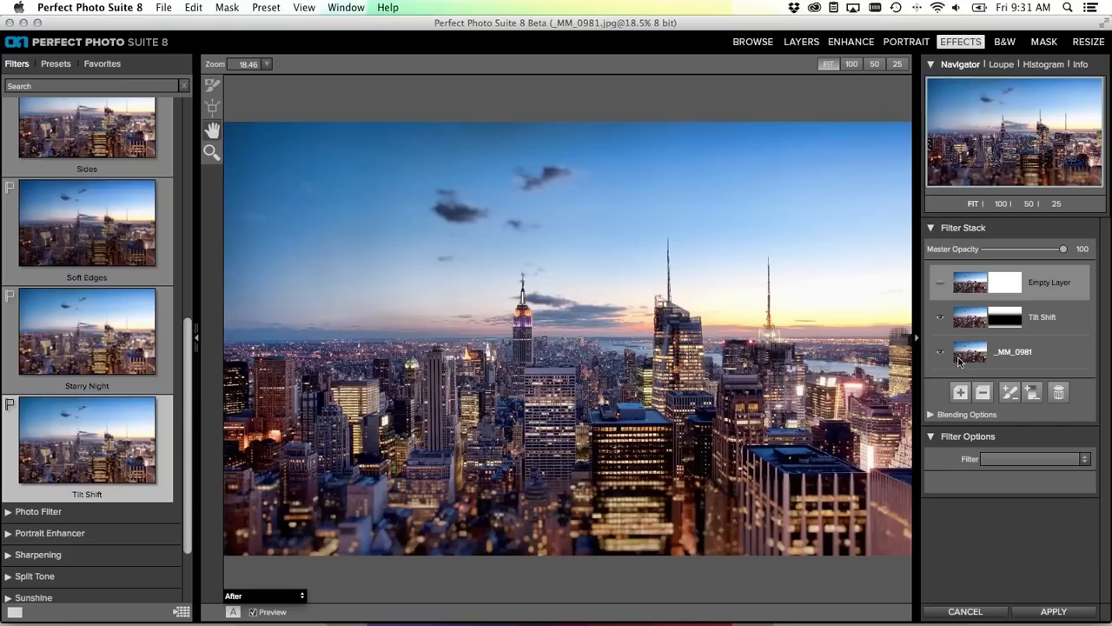
{"action": "left_click_drag", "start_coordinate": [189, 339], "coordinate": [186, 123]}
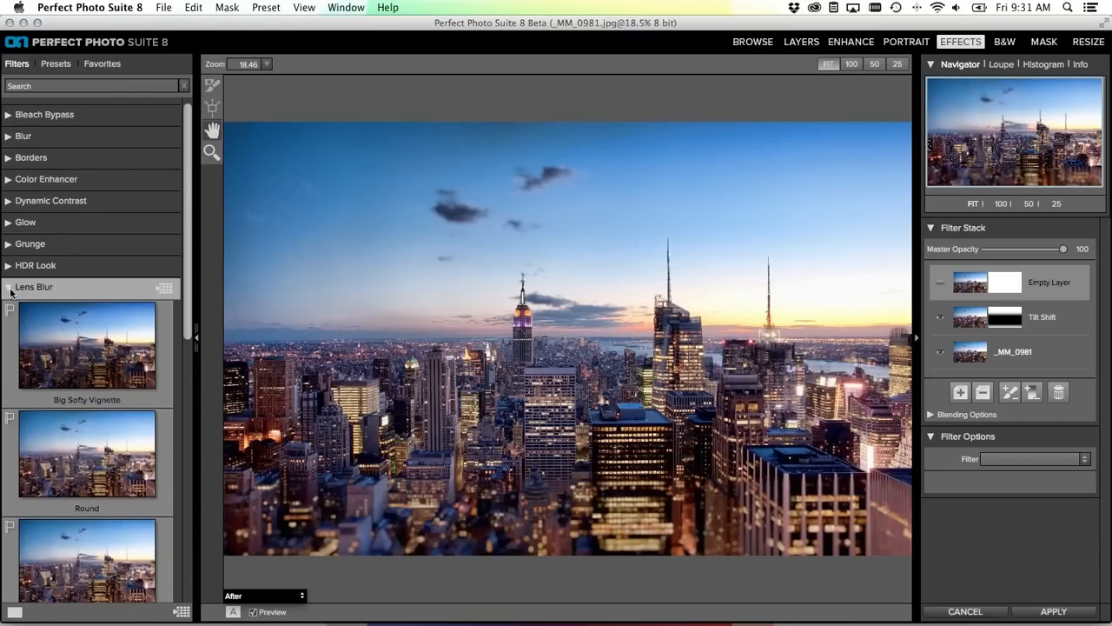
{"action": "left_click", "coordinate": [11, 289]}
{"action": "left_click", "coordinate": [31, 217]}
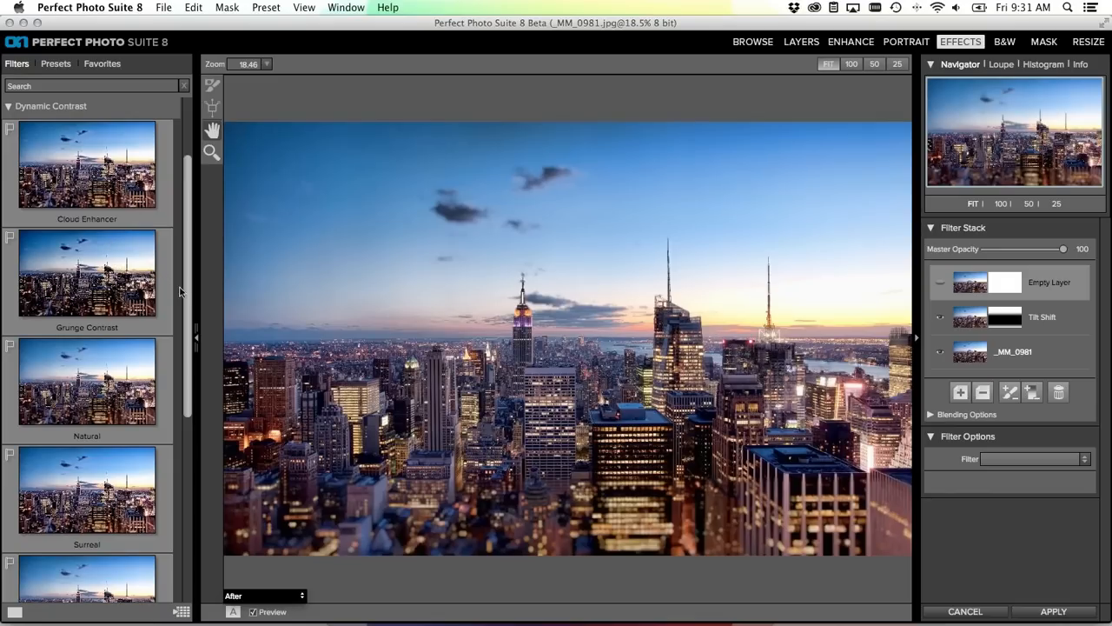
{"action": "scroll", "coordinate": [187, 296], "scroll_direction": "down", "scroll_amount": 1}
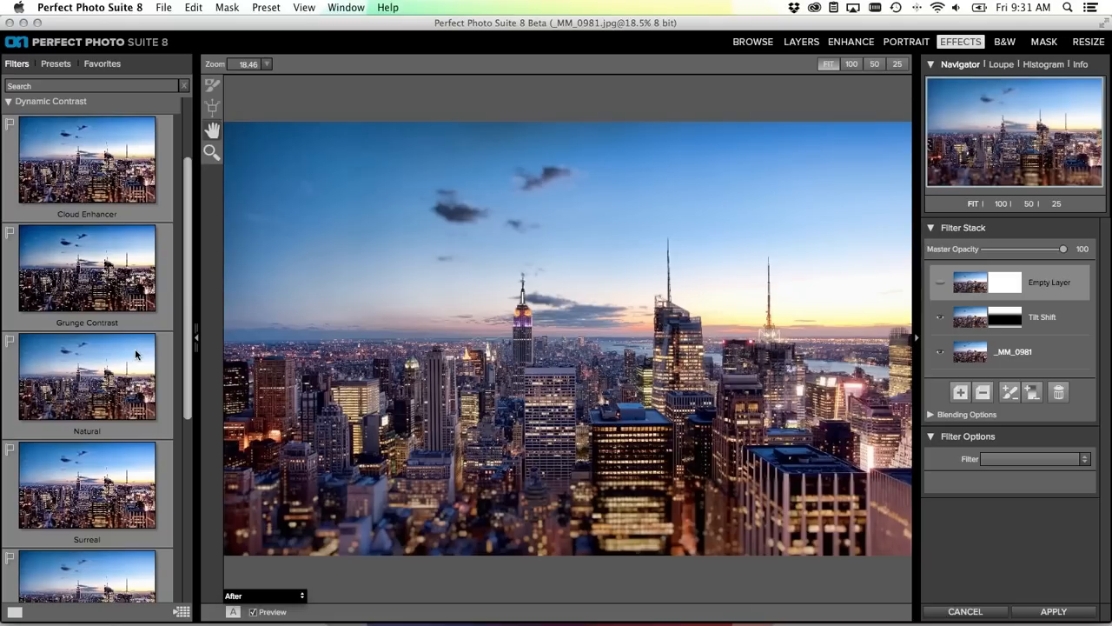
{"action": "left_click", "coordinate": [137, 353]}
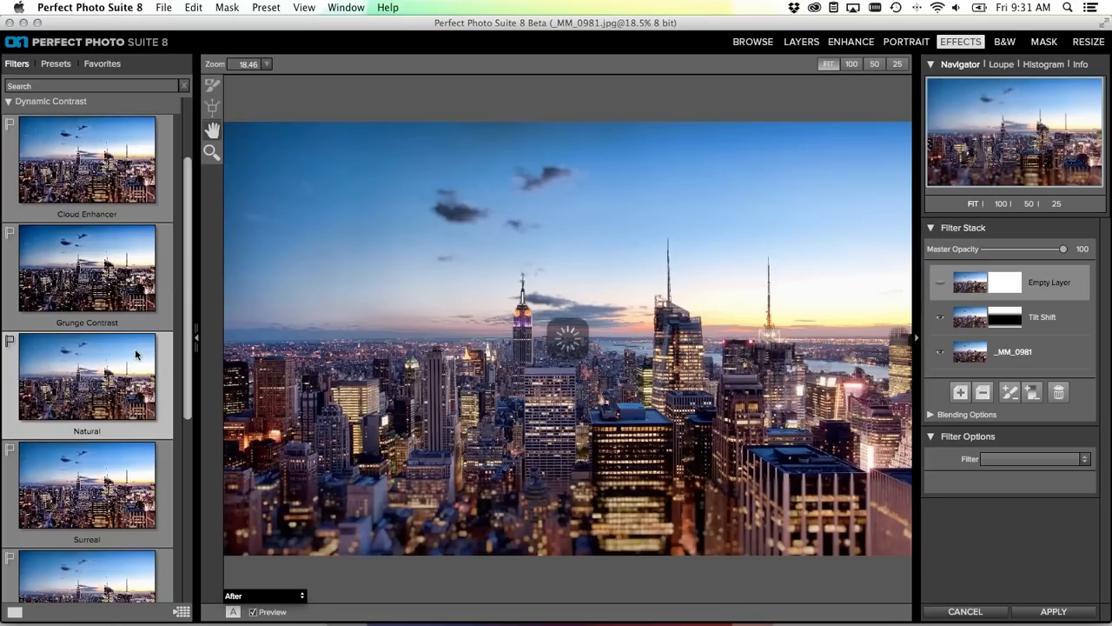
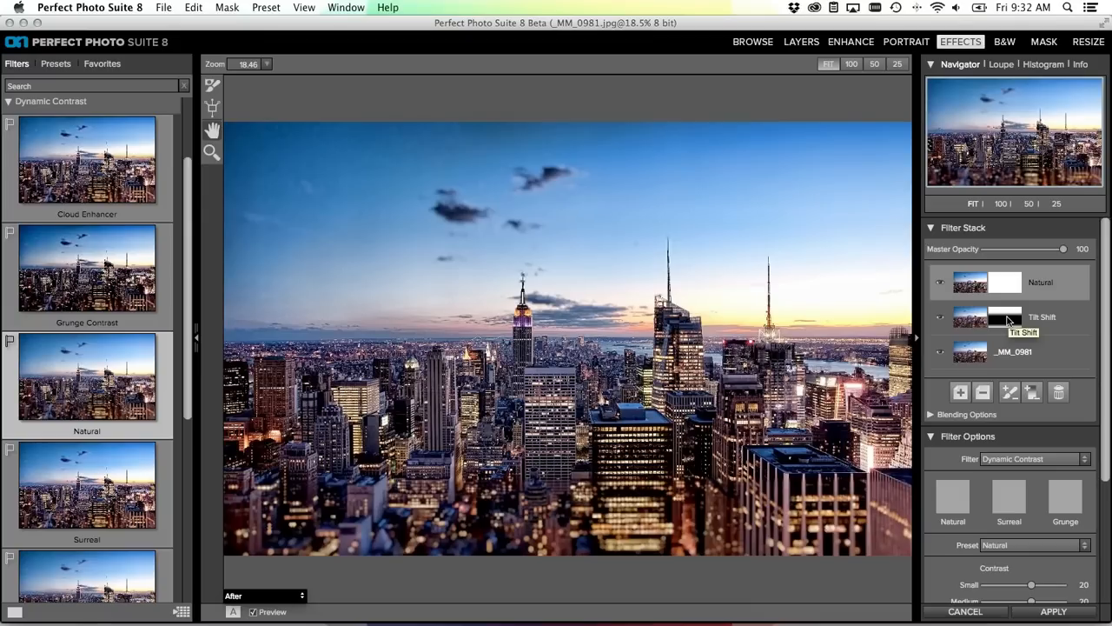
Copy the Tilt Shift layer's mask onto the Natural layer and invert the copied mask
{"action": "left_click_drag", "start_coordinate": [1008, 321], "coordinate": [1007, 289]}
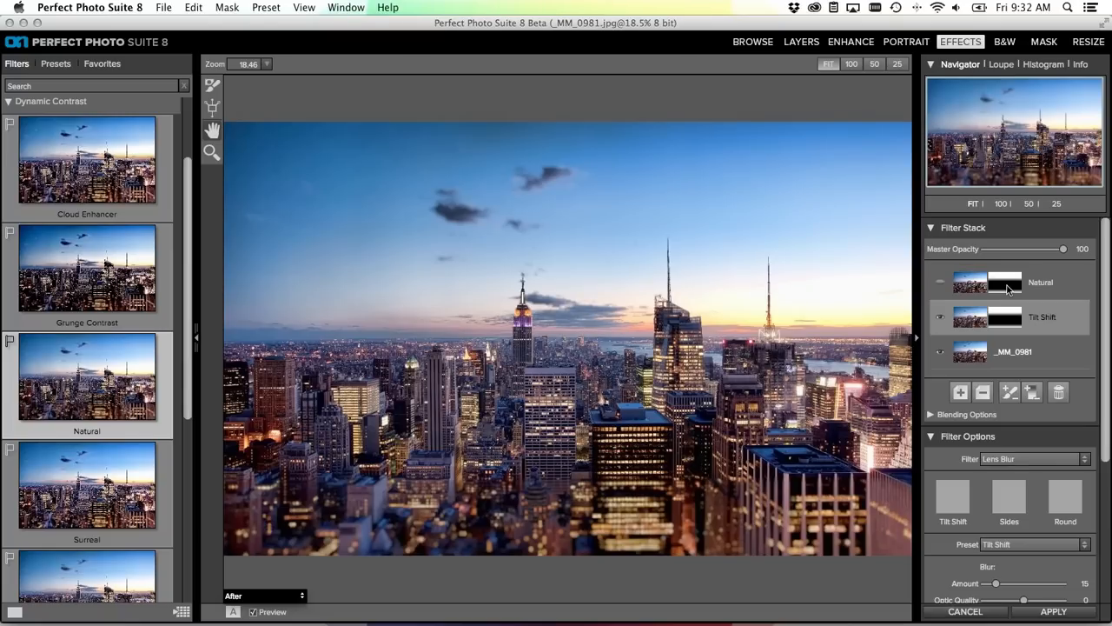
{"action": "left_click", "coordinate": [1046, 286]}
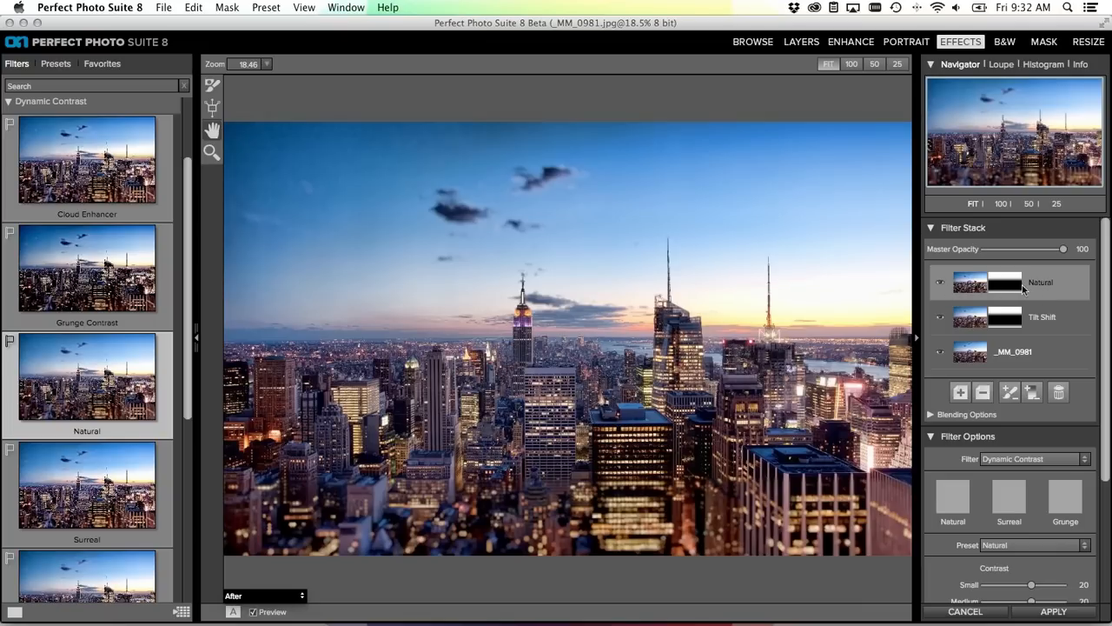
{"action": "left_click", "coordinate": [228, 7]}
{"action": "left_click", "coordinate": [238, 24]}
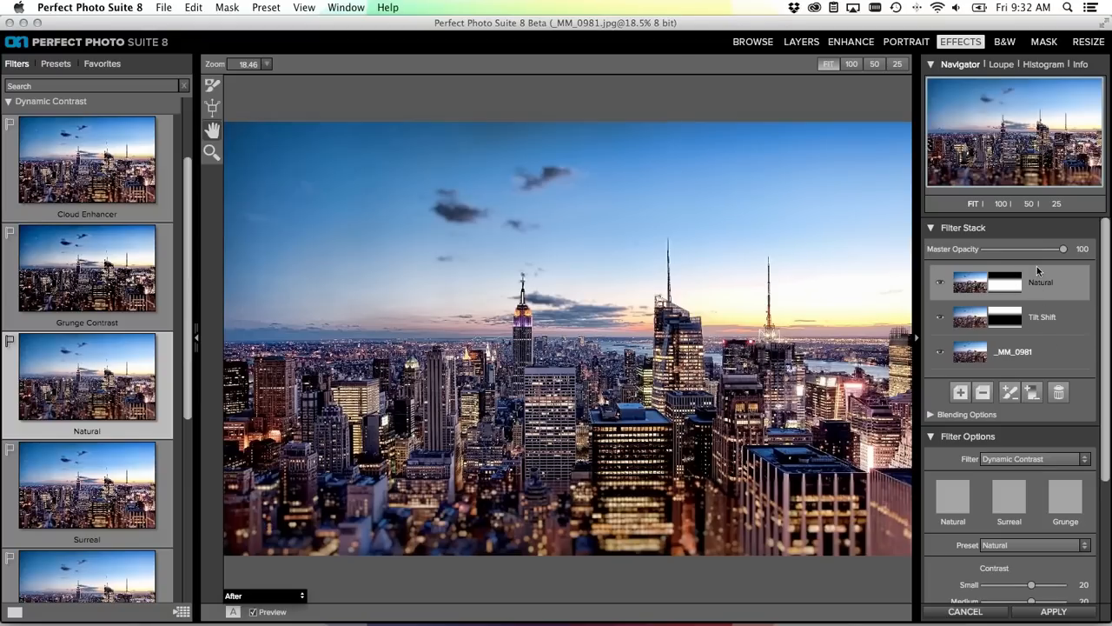
Set the Natural layer's Vibrance to 21 and its Large contrast to 44
{"action": "left_click_drag", "start_coordinate": [1107, 431], "coordinate": [1098, 565]}
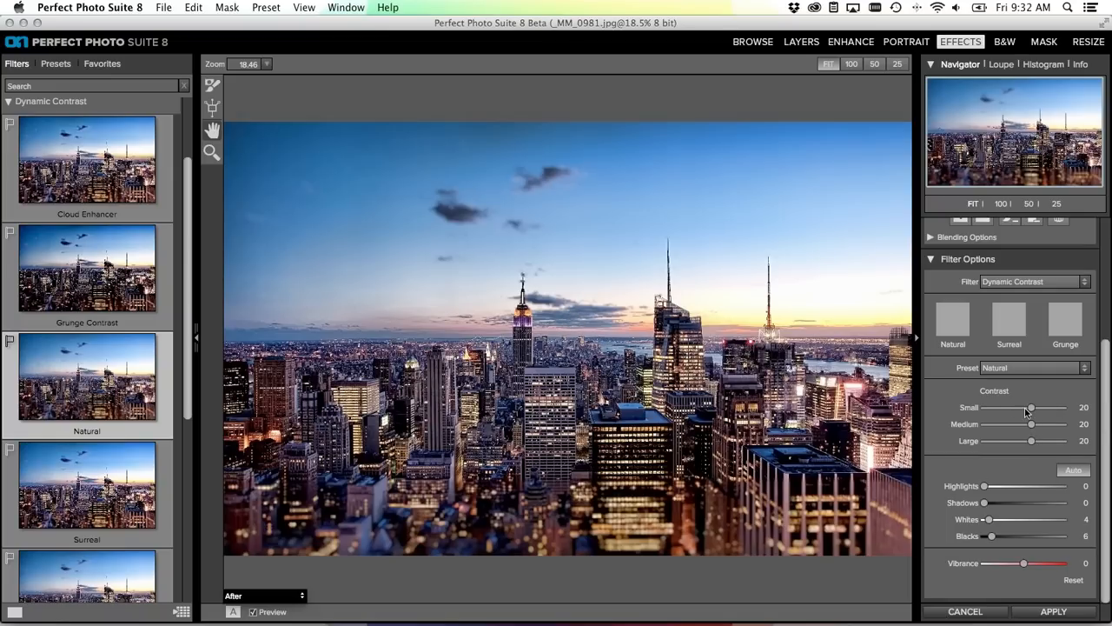
{"action": "left_click_drag", "start_coordinate": [1026, 565], "coordinate": [1031, 564]}
{"action": "left_click_drag", "start_coordinate": [1033, 441], "coordinate": [1041, 441]}
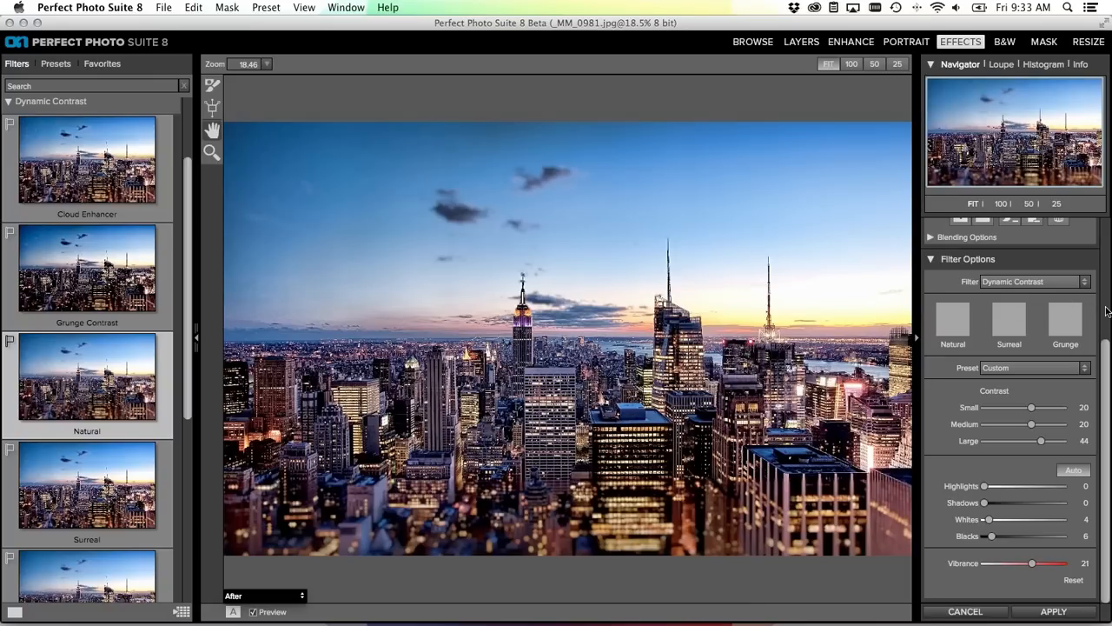
Apply the Texture Enhancer preset to the Natural layer's Dynamic Contrast filter
{"action": "scroll", "coordinate": [1043, 355], "scroll_direction": "up", "scroll_amount": 5}
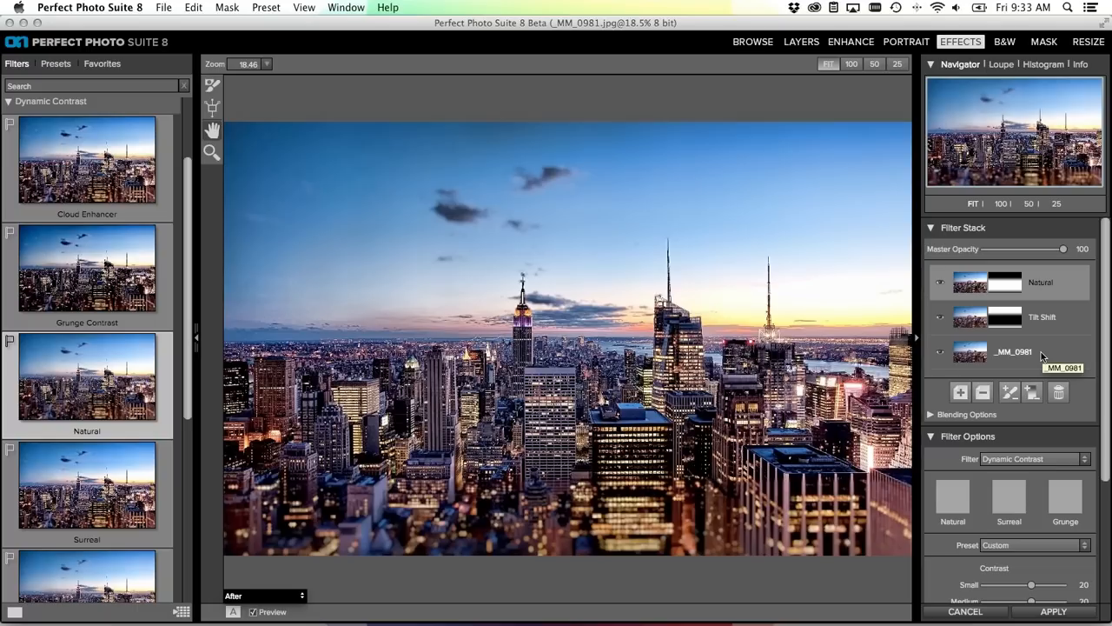
{"action": "left_click", "coordinate": [1042, 355]}
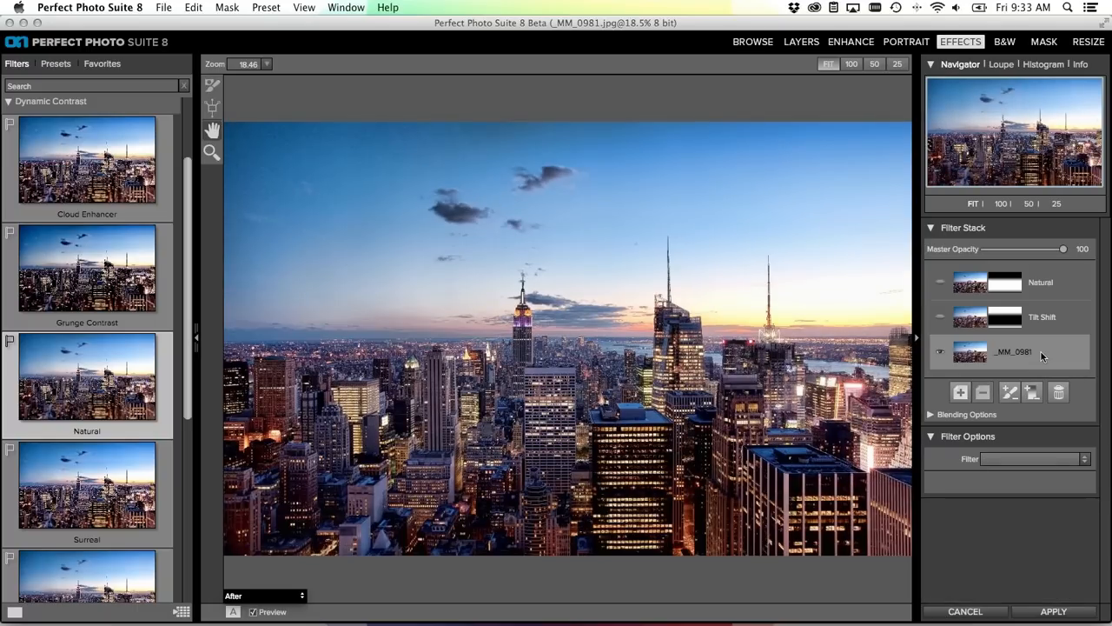
{"action": "left_click", "coordinate": [1062, 283]}
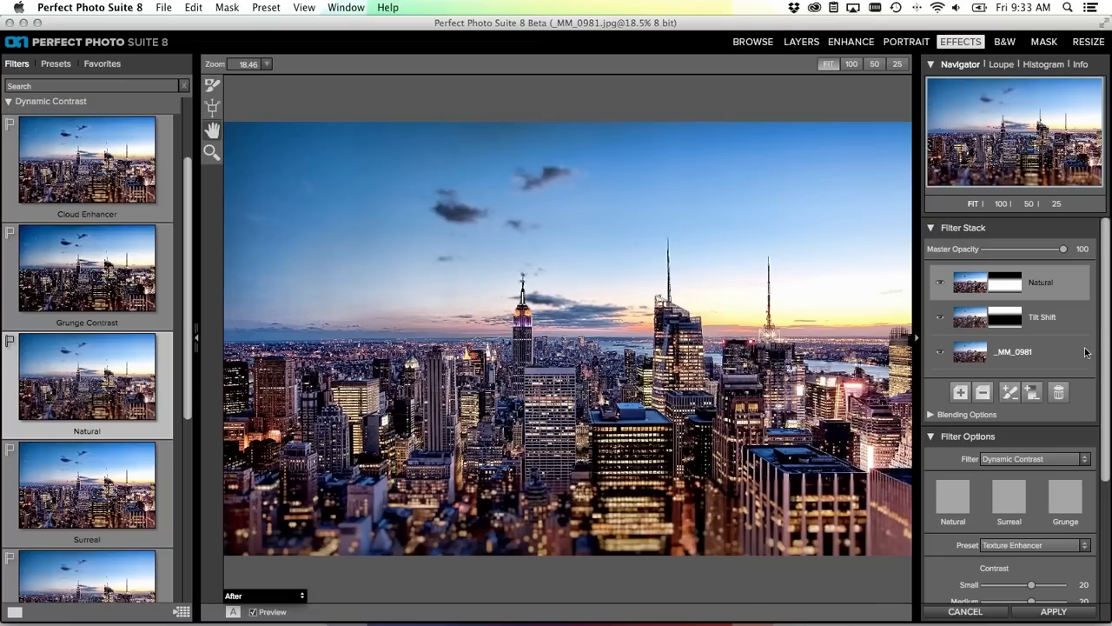
{"action": "left_click_drag", "start_coordinate": [1103, 445], "coordinate": [1091, 565]}
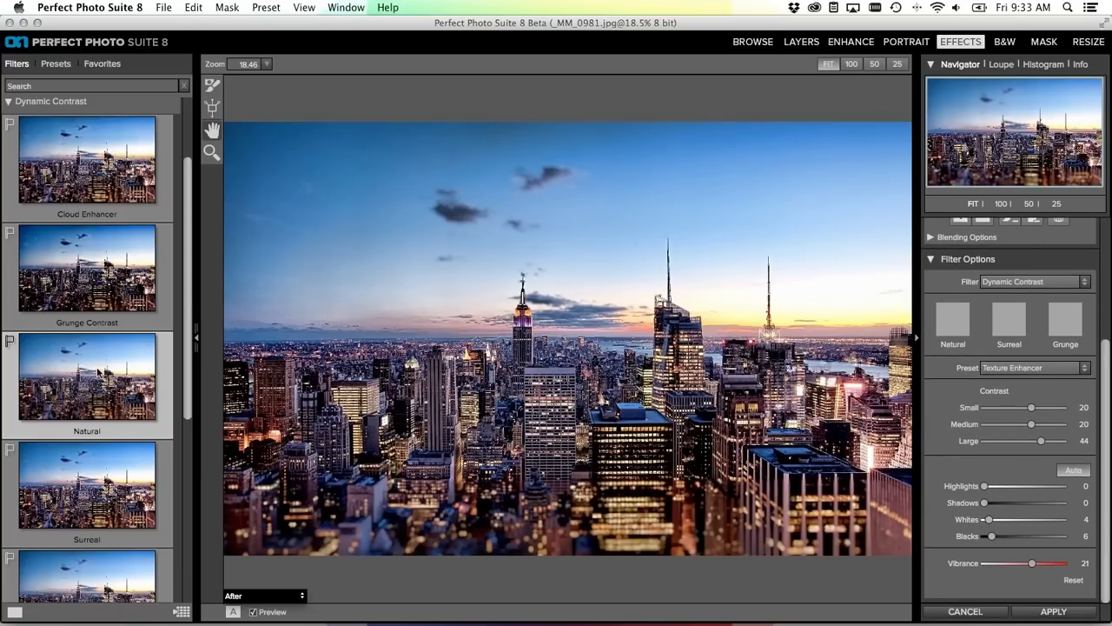
{"action": "scroll", "coordinate": [188, 331], "scroll_direction": "up", "scroll_amount": 4}
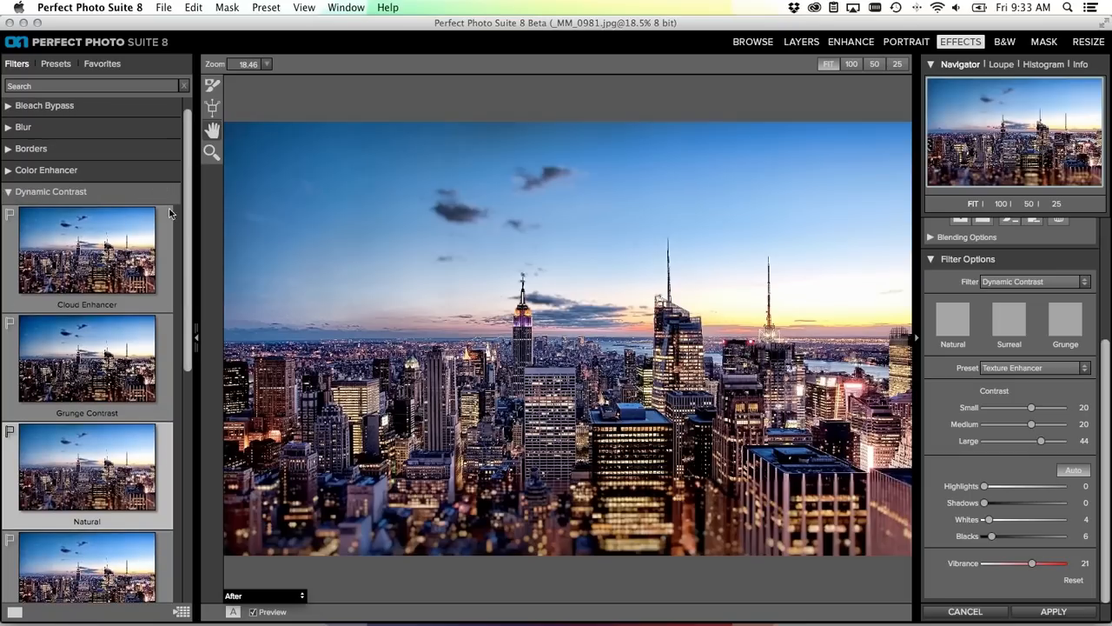
{"action": "left_click_drag", "start_coordinate": [185, 222], "coordinate": [185, 241]}
{"action": "scroll", "coordinate": [164, 247], "scroll_direction": "down", "scroll_amount": 3}
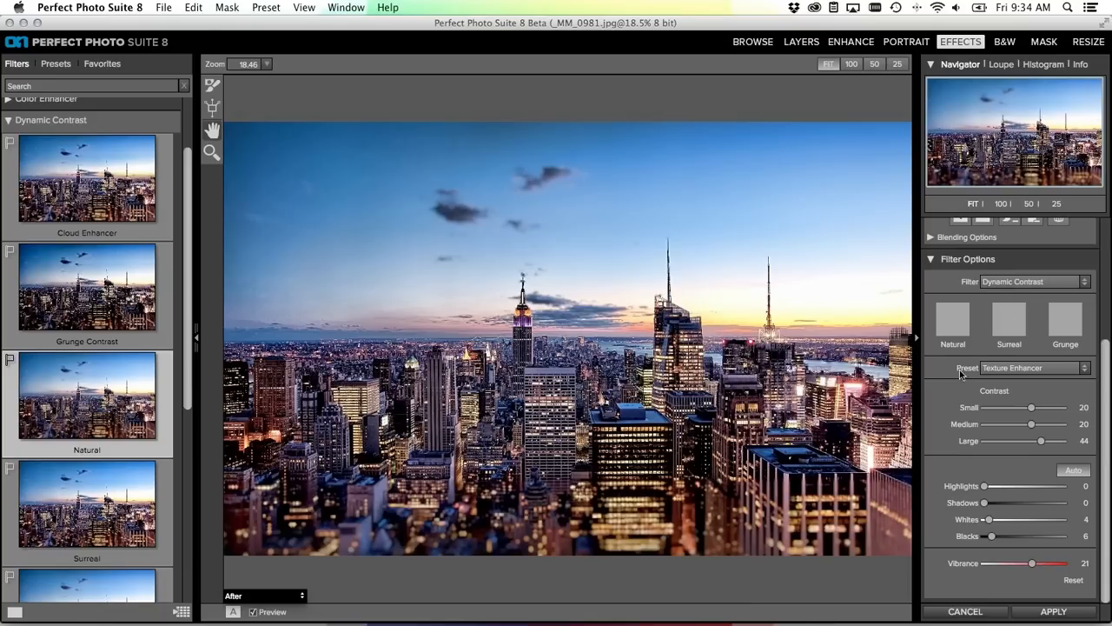
{"action": "left_click", "coordinate": [1025, 369]}
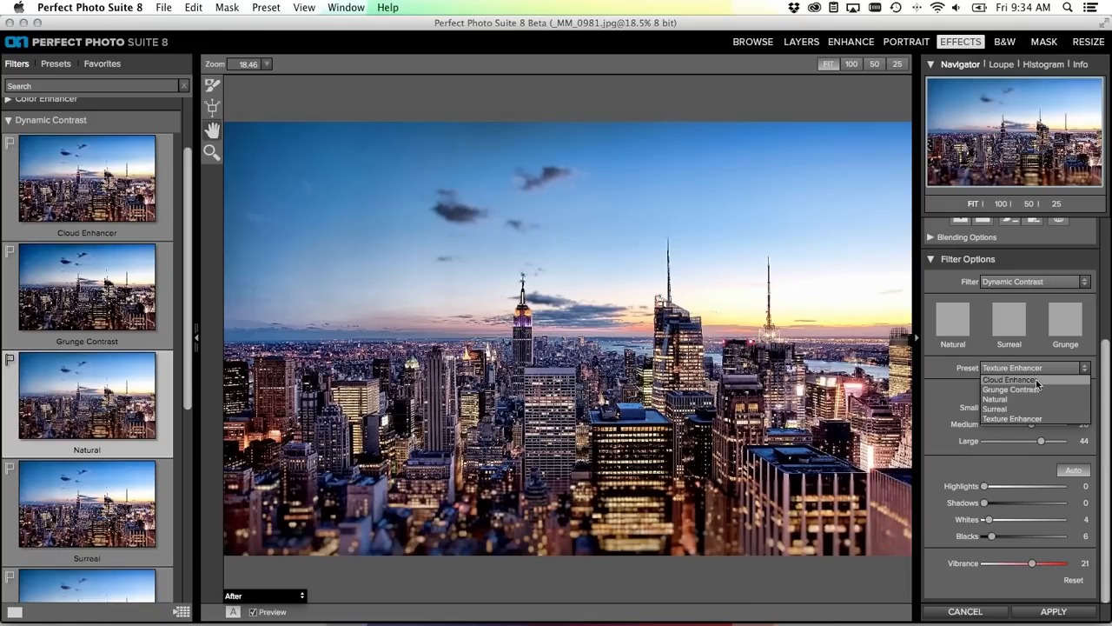
{"action": "left_click", "coordinate": [960, 383]}
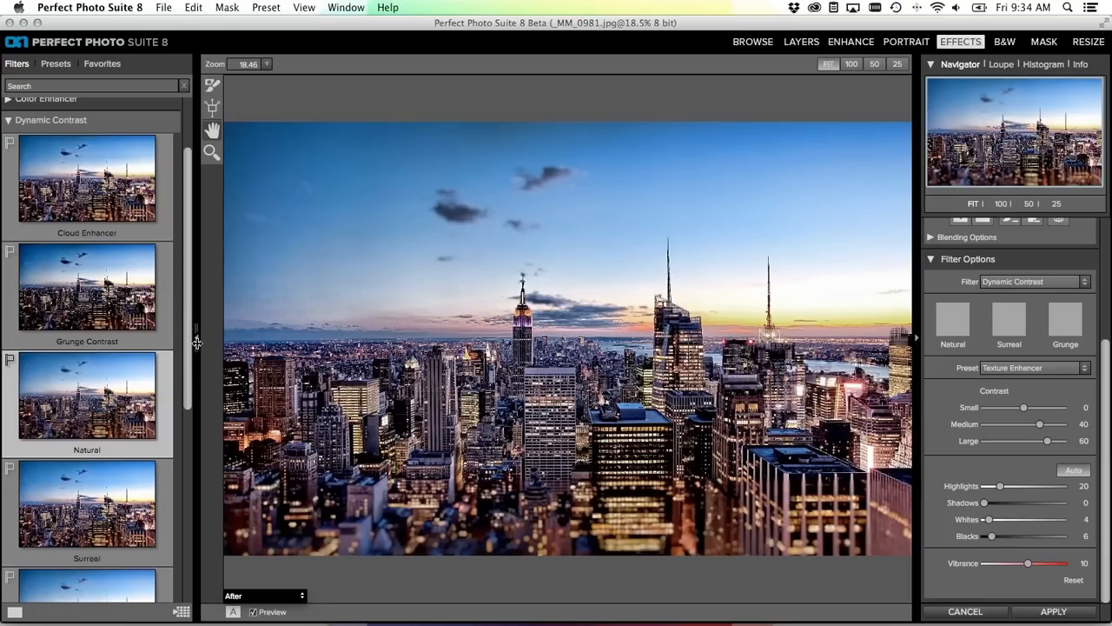
Enlarge the preview by hiding the filter browser and examine the filter types and Dynamic Contrast presets available for the layer
{"action": "left_click_drag", "start_coordinate": [197, 342], "coordinate": [74, 333]}
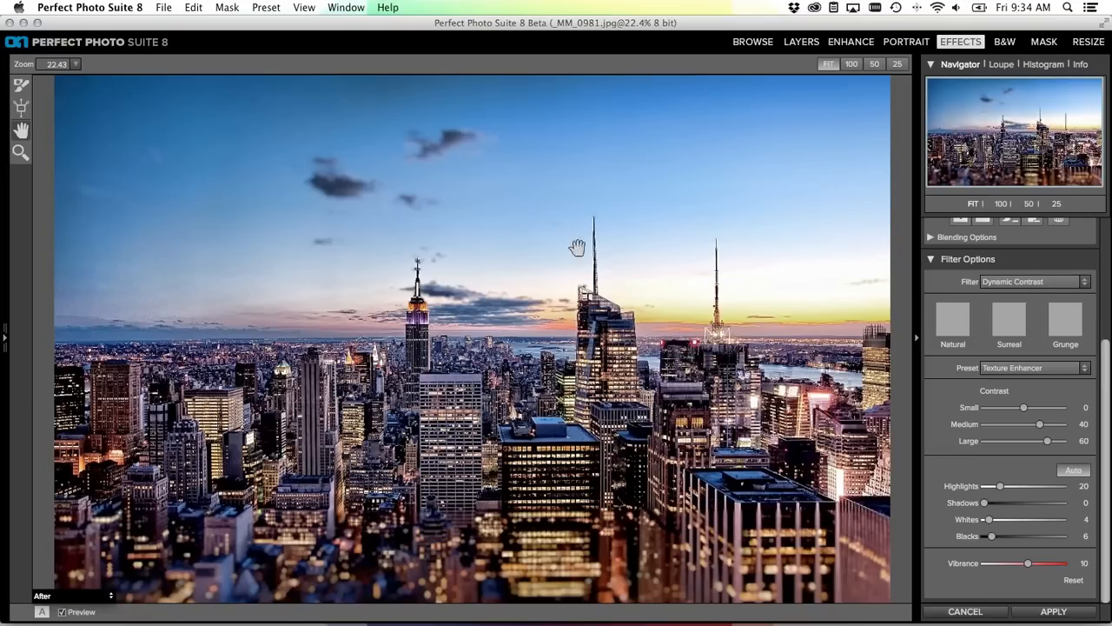
{"action": "left_click", "coordinate": [1020, 284]}
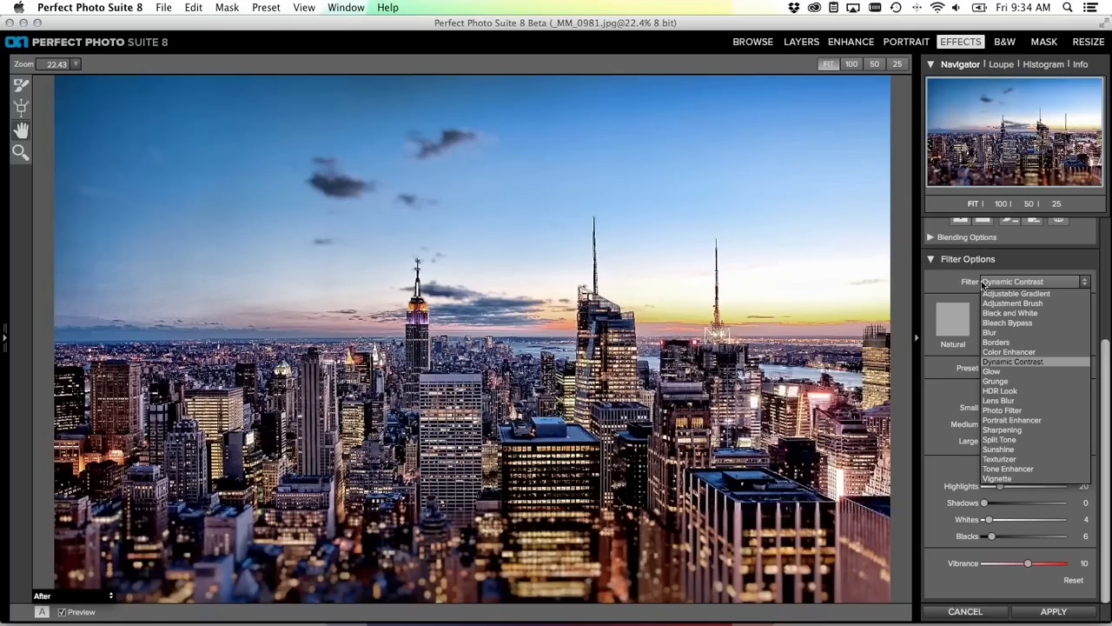
{"action": "left_click", "coordinate": [1025, 361]}
{"action": "left_click", "coordinate": [1023, 369]}
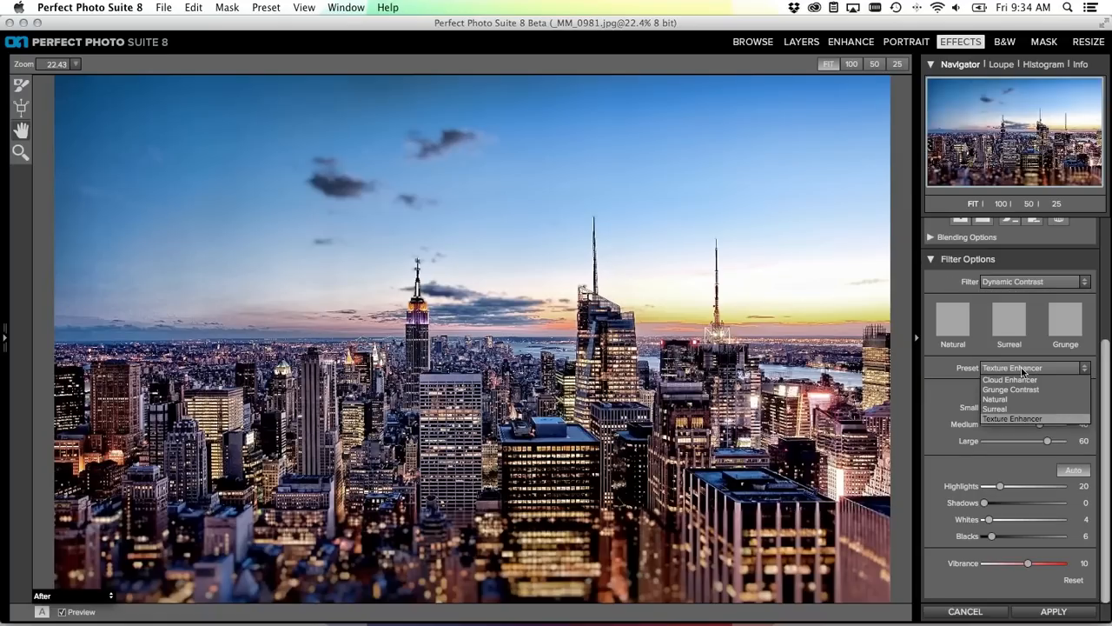
{"action": "left_click", "coordinate": [941, 369]}
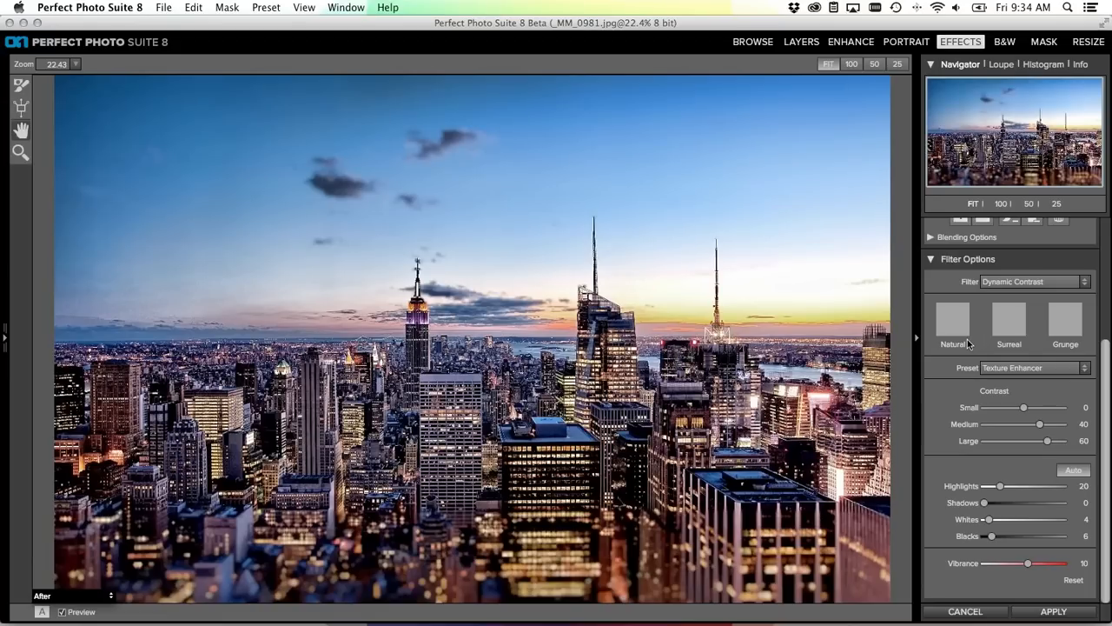
Cancel the Effects edit of the skyline photo and show the Effects folder's images as thumbnails
{"action": "left_click", "coordinate": [951, 612]}
{"action": "left_click", "coordinate": [639, 334]}
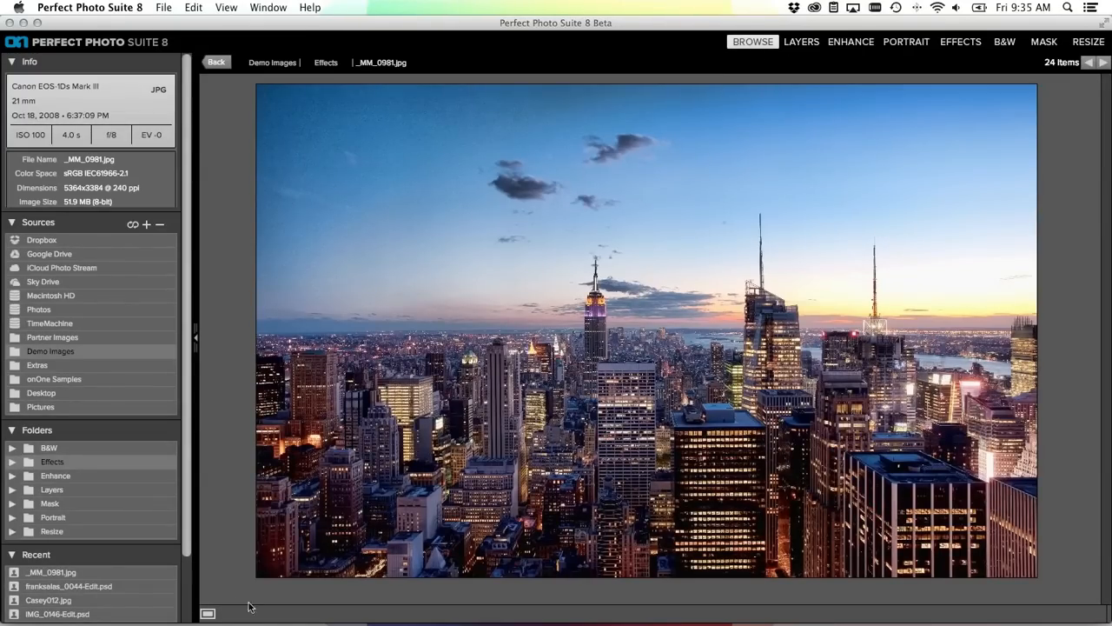
{"action": "left_click", "coordinate": [208, 614]}
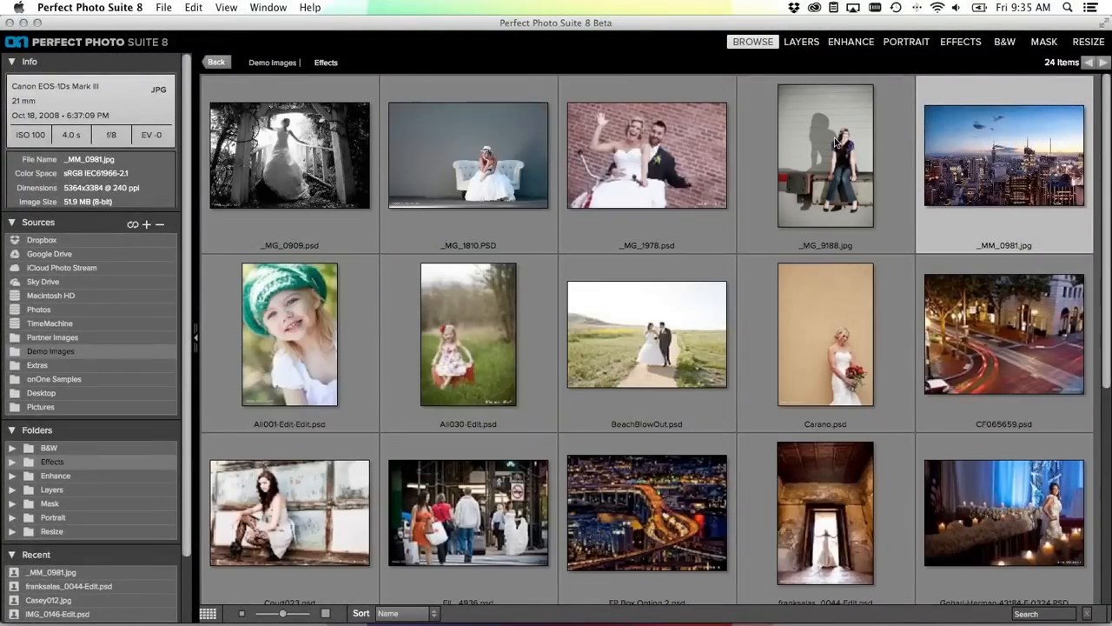
Open the portrait photo _MG_9188.jpg in Effects
{"action": "left_click", "coordinate": [879, 102]}
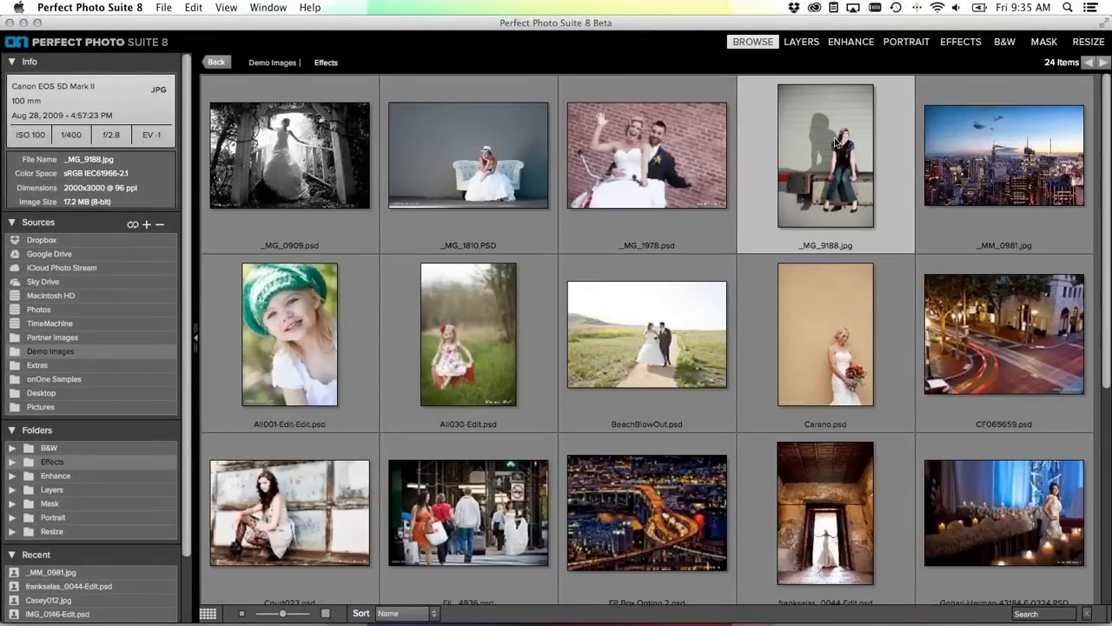
{"action": "left_click", "coordinate": [957, 45]}
{"action": "left_click", "coordinate": [650, 472]}
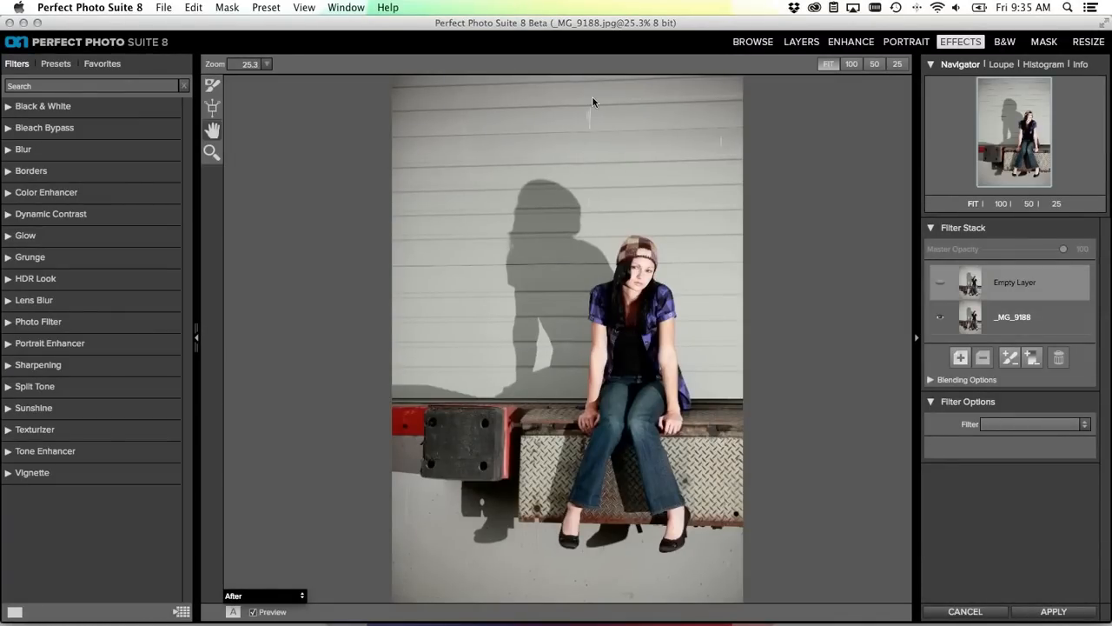
Switch the portrait to Layers and erase the white scratches on the upper wall using an enlarged eraser retouching brush
{"action": "key", "text": "super+Left"}
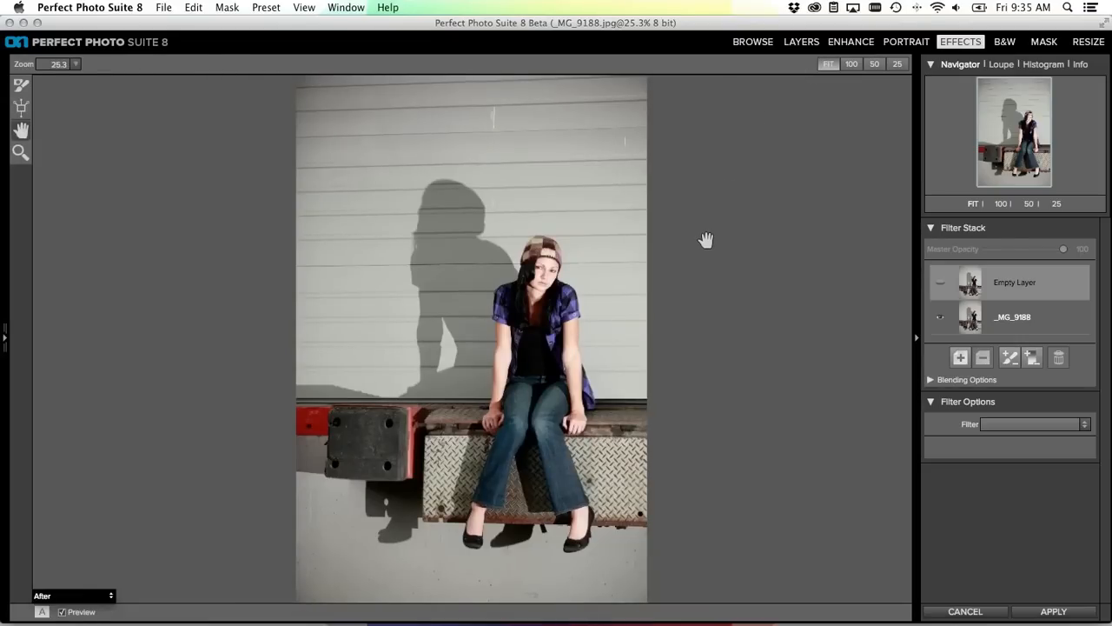
{"action": "left_click", "coordinate": [802, 44]}
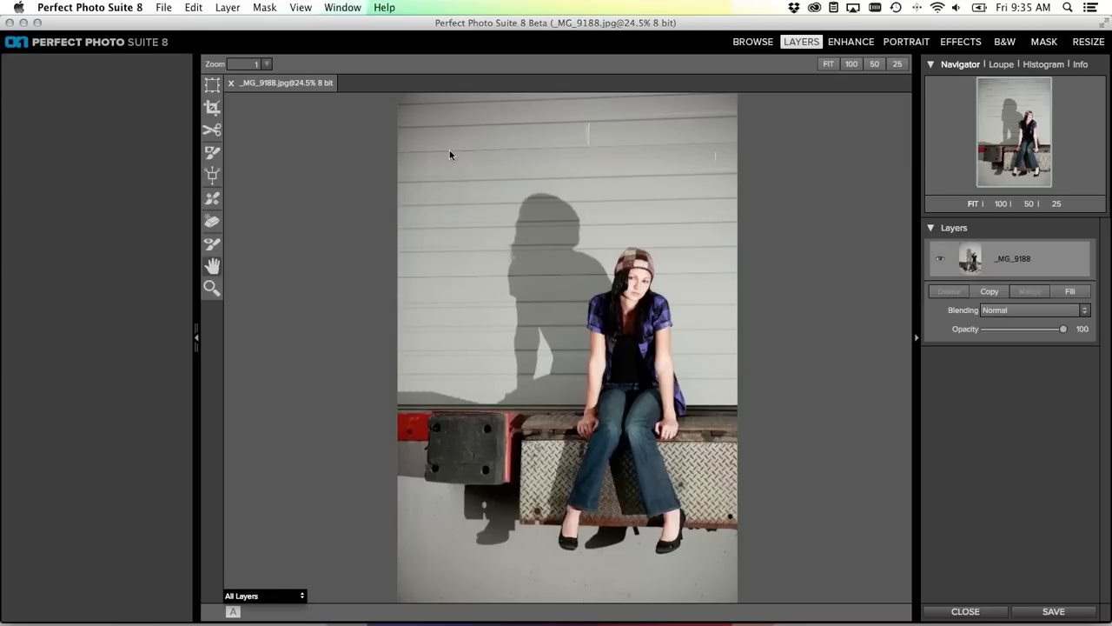
{"action": "left_click", "coordinate": [212, 222]}
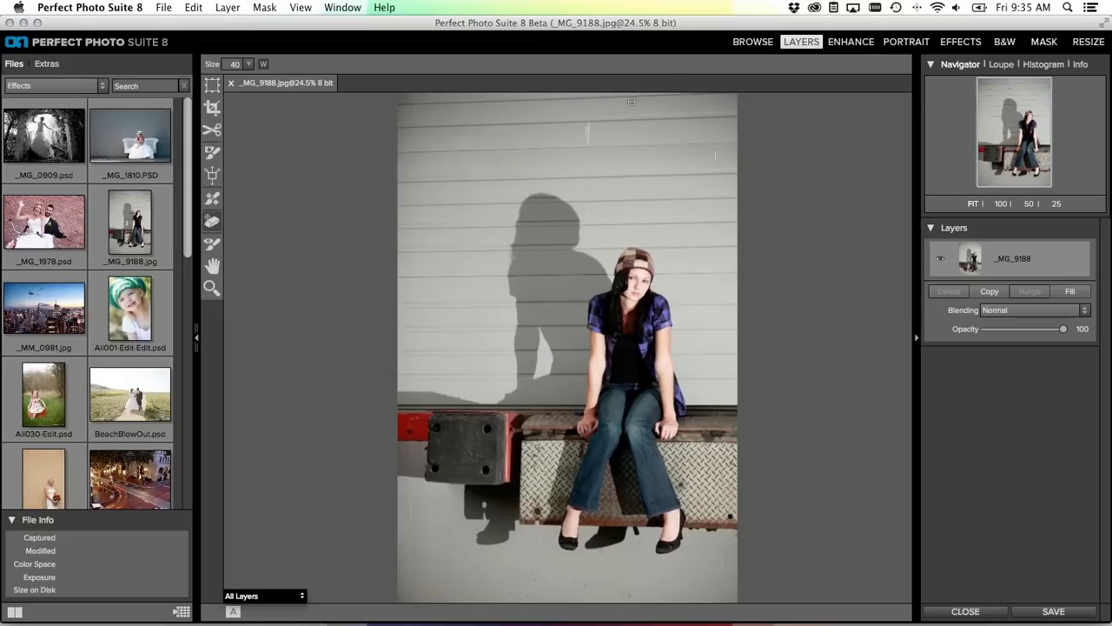
{"action": "key", "text": "bracketright"}
{"action": "key", "text": "bracketright"}
{"action": "left_click_drag", "start_coordinate": [589, 124], "coordinate": [589, 141]}
{"action": "key", "text": "super+z"}
{"action": "left_click", "coordinate": [590, 213]}
{"action": "key", "text": "super+z"}
{"action": "left_click", "coordinate": [588, 235]}
{"action": "key", "text": "super+z"}
Return the retouched portrait to Effects and apply the Arkham preset of the Grunge filter
{"action": "left_click", "coordinate": [964, 48]}
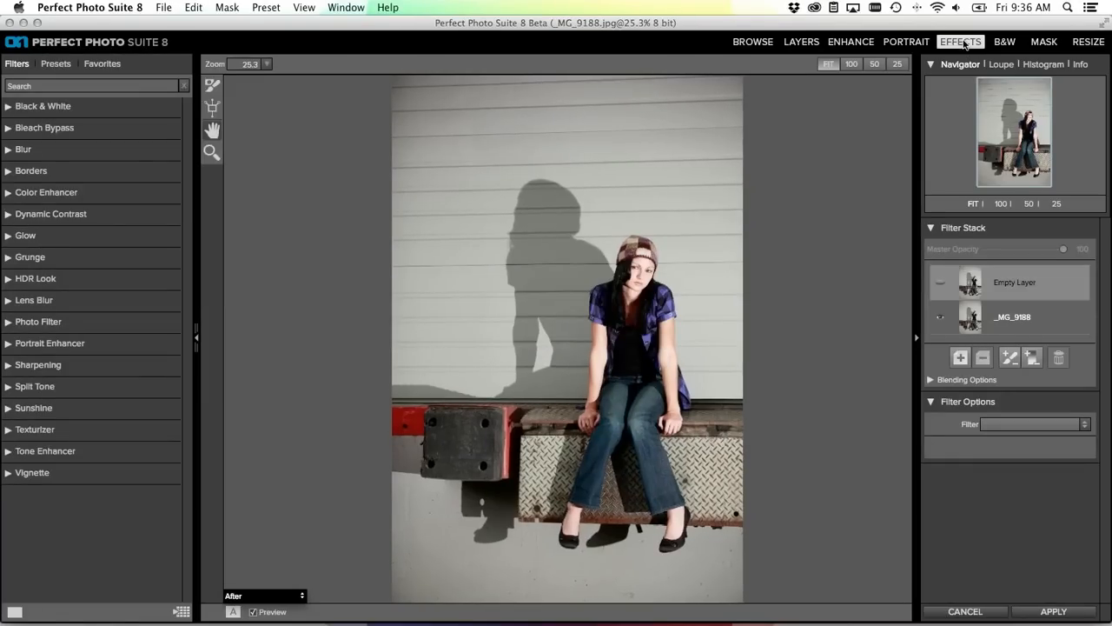
{"action": "key", "text": "super+Left"}
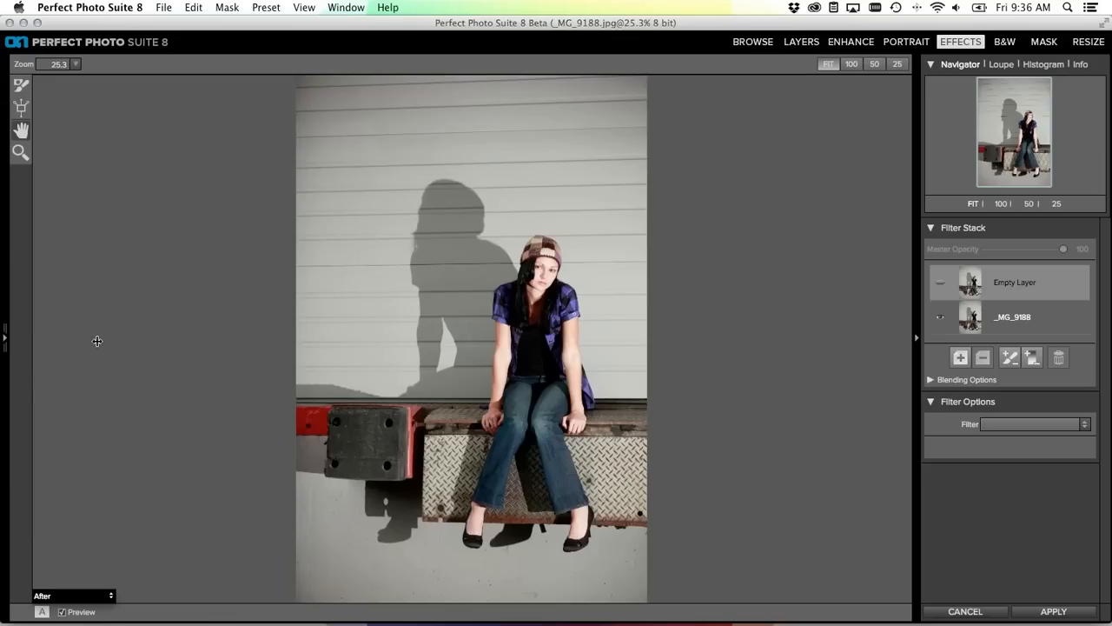
{"action": "left_click", "coordinate": [3, 336]}
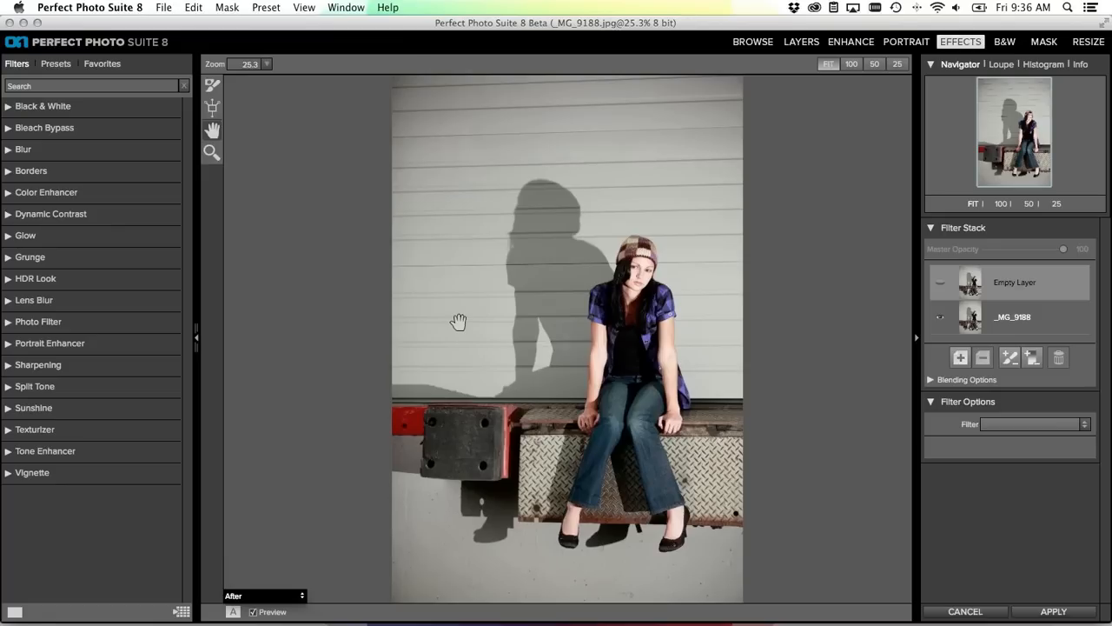
{"action": "left_click", "coordinate": [12, 261]}
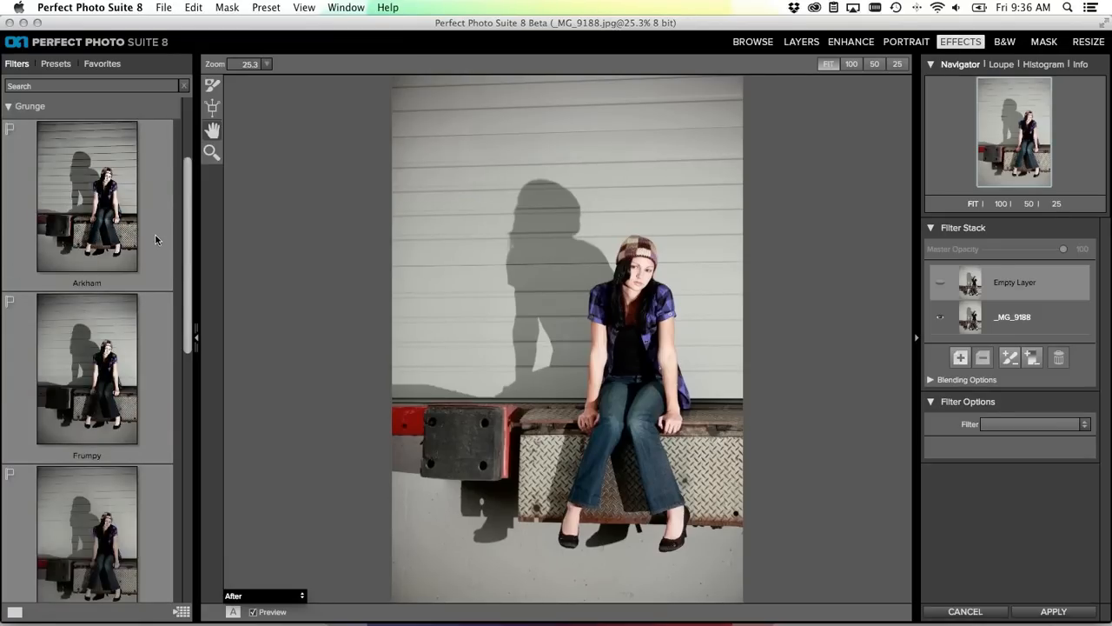
{"action": "scroll", "coordinate": [118, 196], "scroll_direction": "down", "scroll_amount": 10}
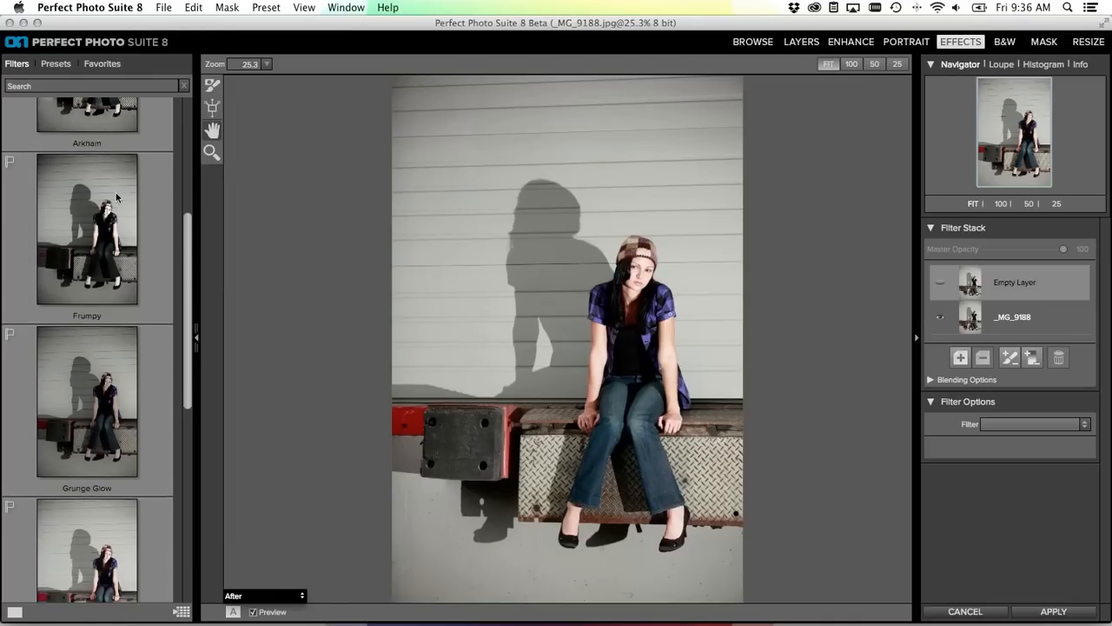
{"action": "scroll", "coordinate": [117, 195], "scroll_direction": "up", "scroll_amount": 8}
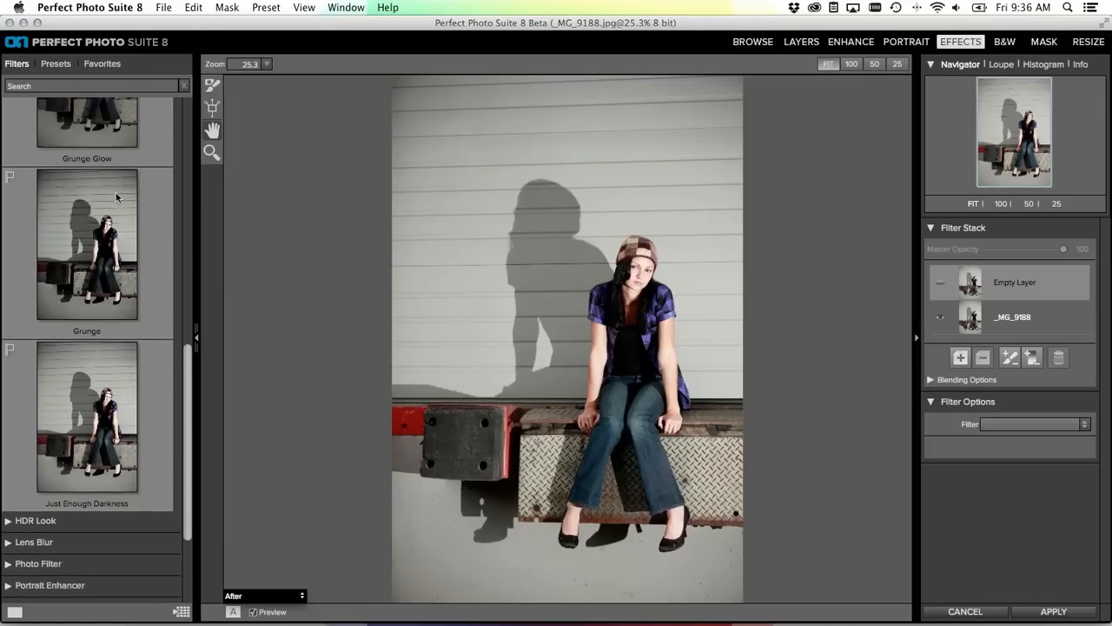
{"action": "scroll", "coordinate": [118, 195], "scroll_direction": "up", "scroll_amount": 4}
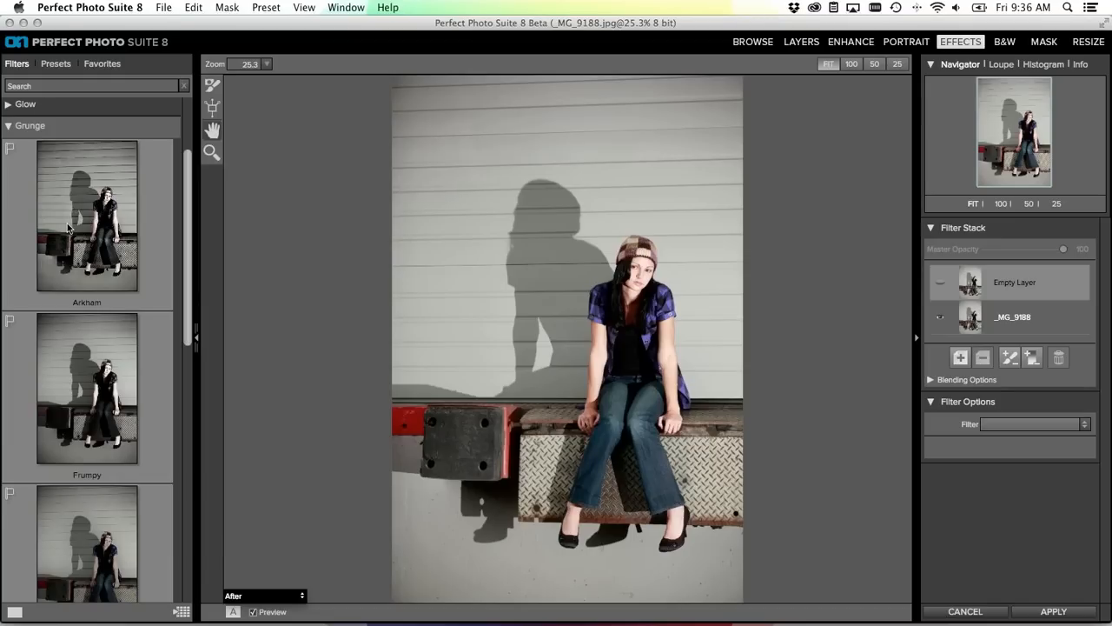
{"action": "left_click", "coordinate": [68, 227]}
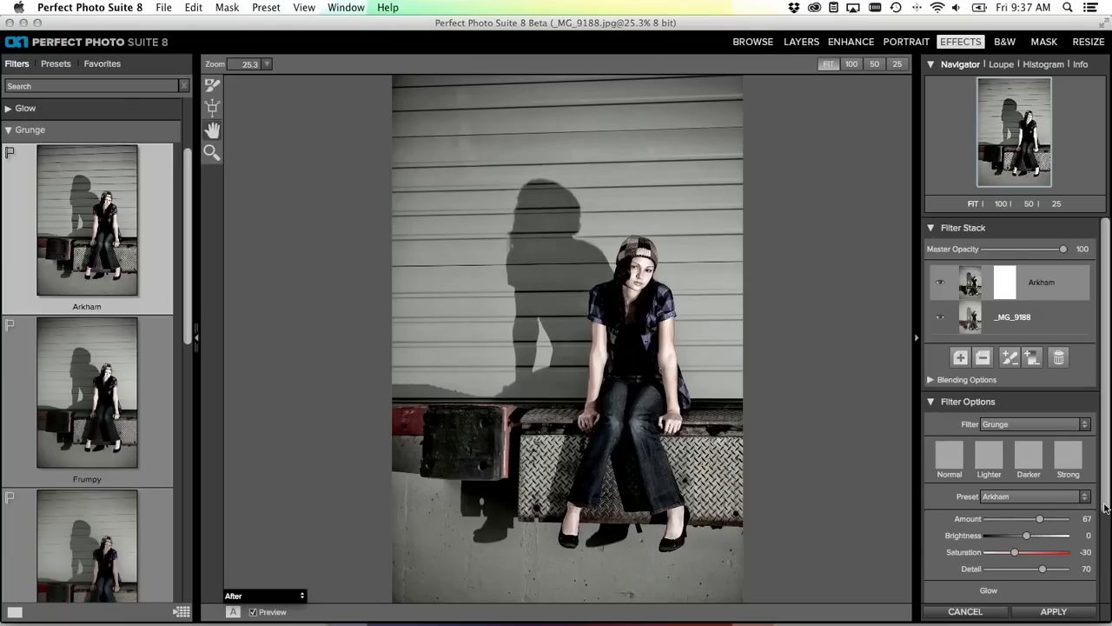
Set the Arkham layer's Grunge Amount to 76 and its Brightness to -2
{"action": "scroll", "coordinate": [1101, 499], "scroll_direction": "down", "scroll_amount": 3}
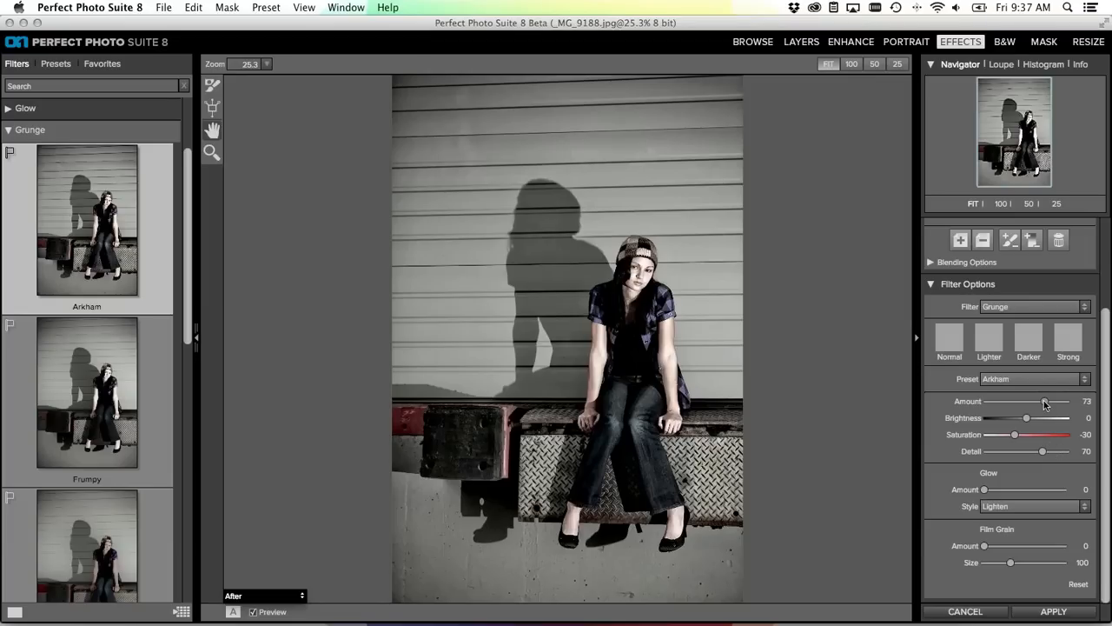
{"action": "left_click_drag", "start_coordinate": [1042, 400], "coordinate": [1047, 403]}
{"action": "left_click_drag", "start_coordinate": [1026, 419], "coordinate": [1025, 420]}
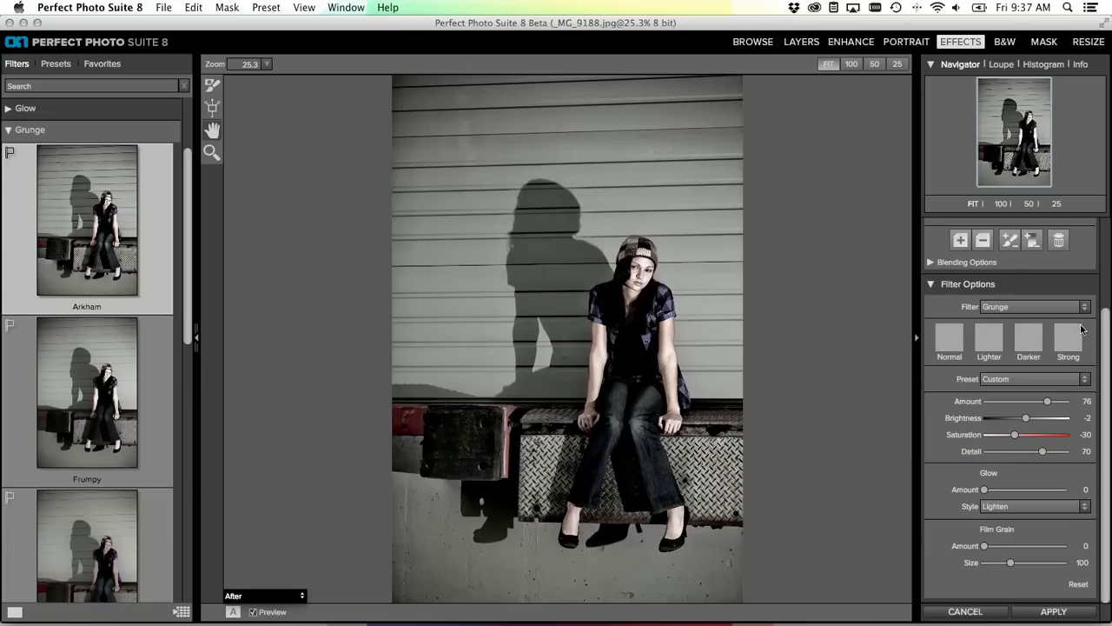
Add a new filter layer above Arkham and display the Texturizer presets in the full-window browser
{"action": "scroll", "coordinate": [1099, 255], "scroll_direction": "up", "scroll_amount": 1}
{"action": "scroll", "coordinate": [1099, 254], "scroll_direction": "up", "scroll_amount": 4}
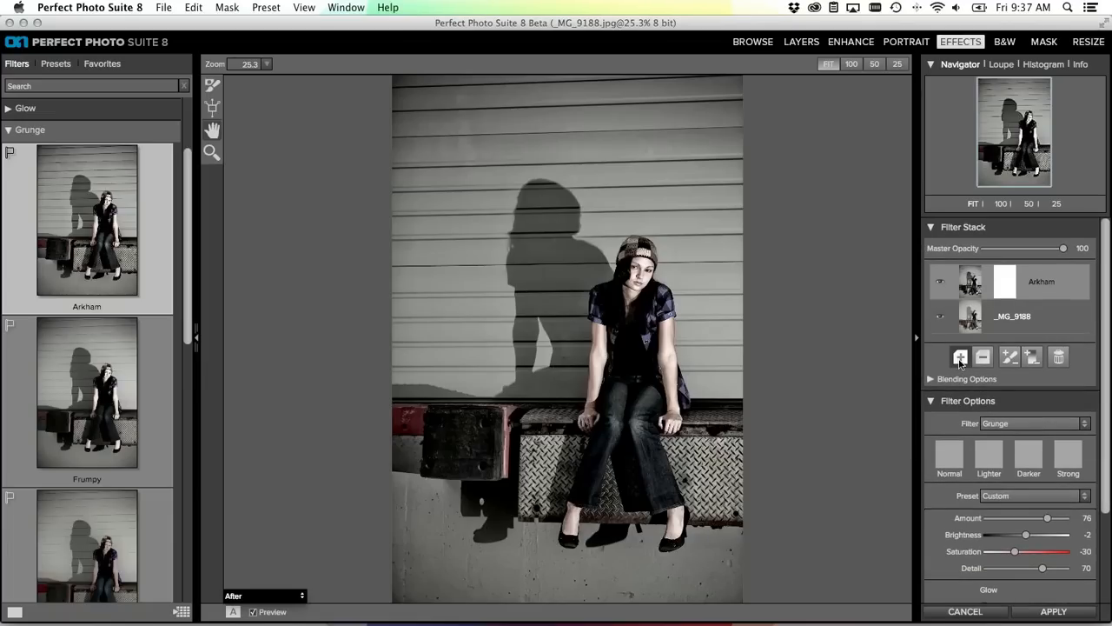
{"action": "left_click", "coordinate": [961, 357]}
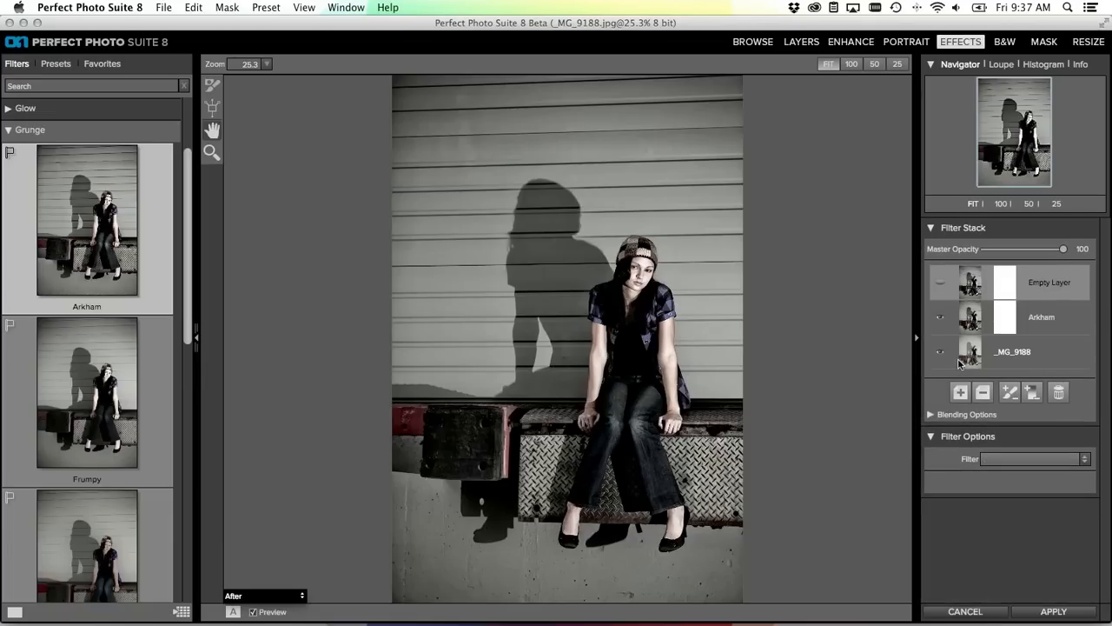
{"action": "left_click", "coordinate": [7, 131]}
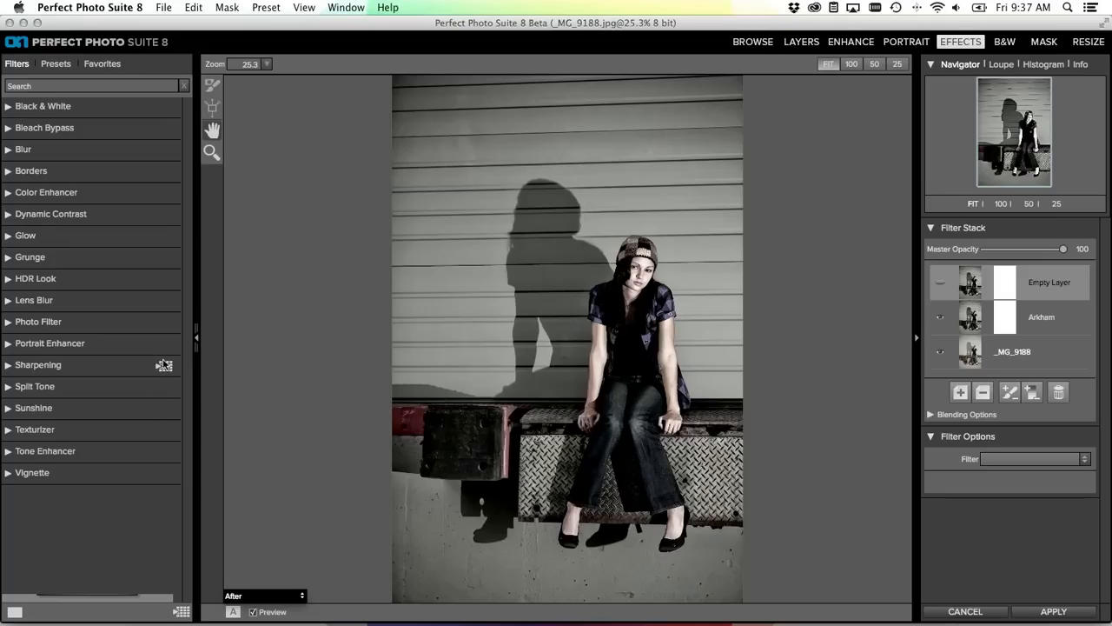
{"action": "left_click", "coordinate": [165, 435]}
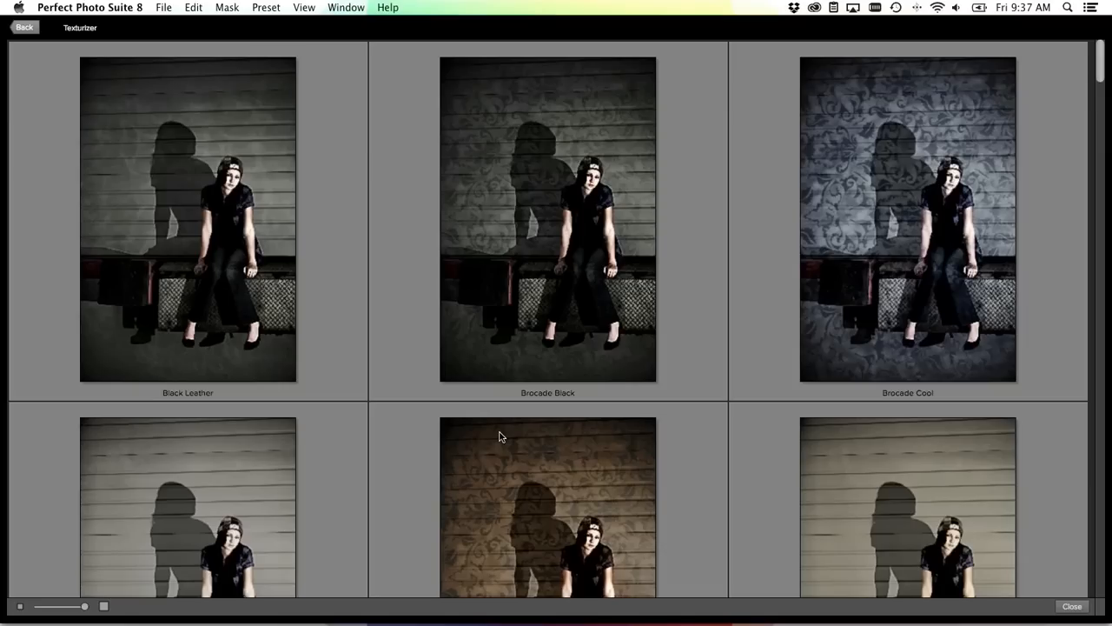
Browse the Texturizer presets with smaller thumbnails and apply Warm Swirl to the portrait
{"action": "key", "text": "super+minus"}
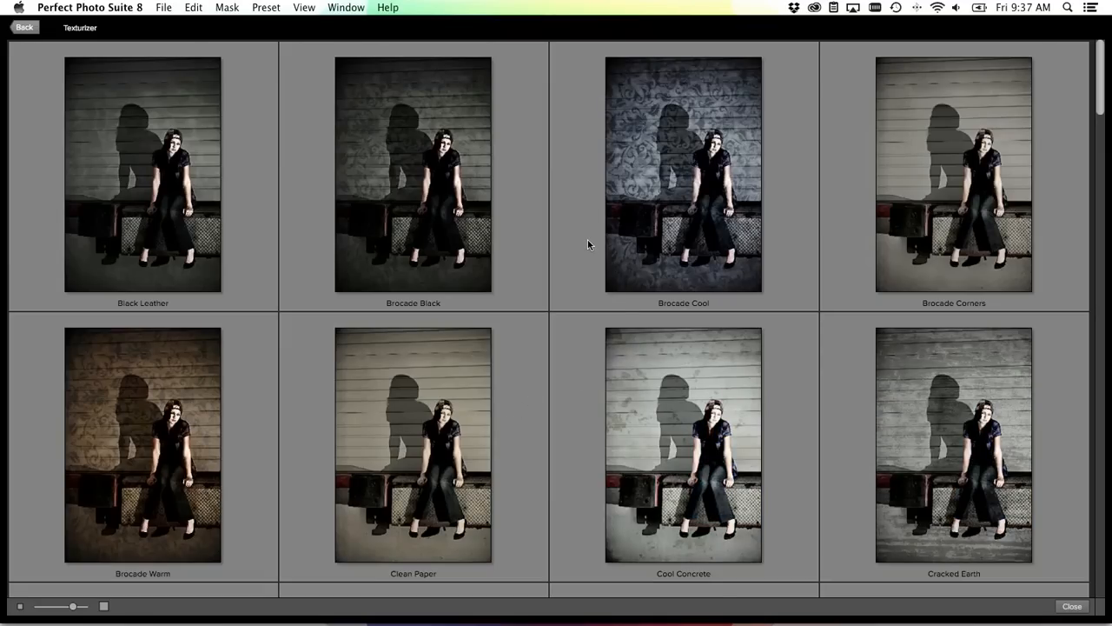
{"action": "scroll", "coordinate": [594, 282], "scroll_direction": "down", "scroll_amount": 8}
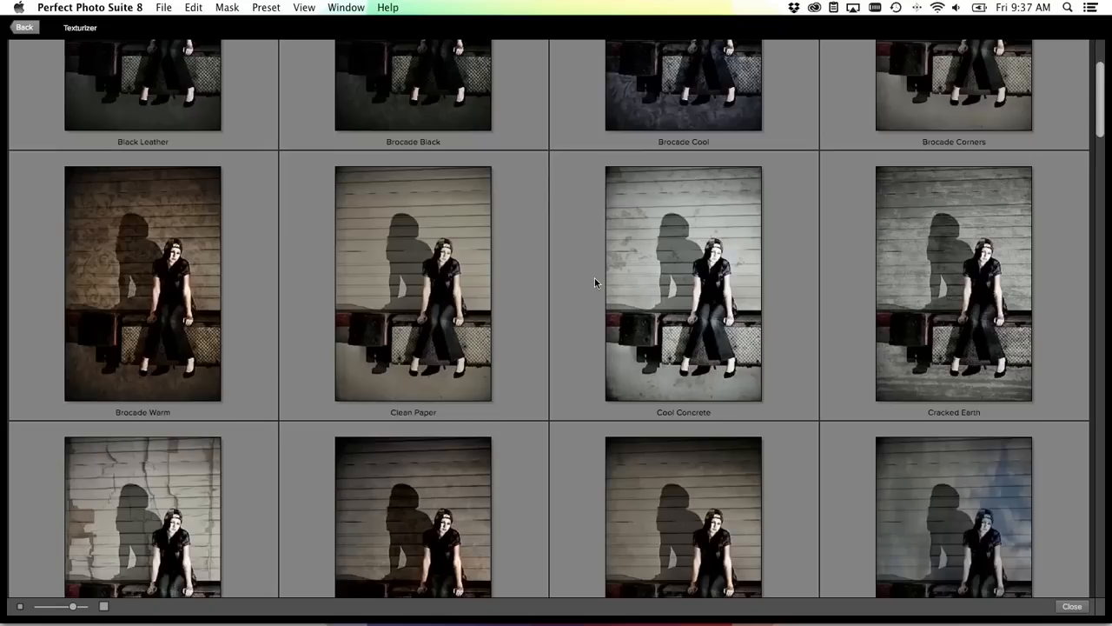
{"action": "scroll", "coordinate": [594, 282], "scroll_direction": "down", "scroll_amount": 8}
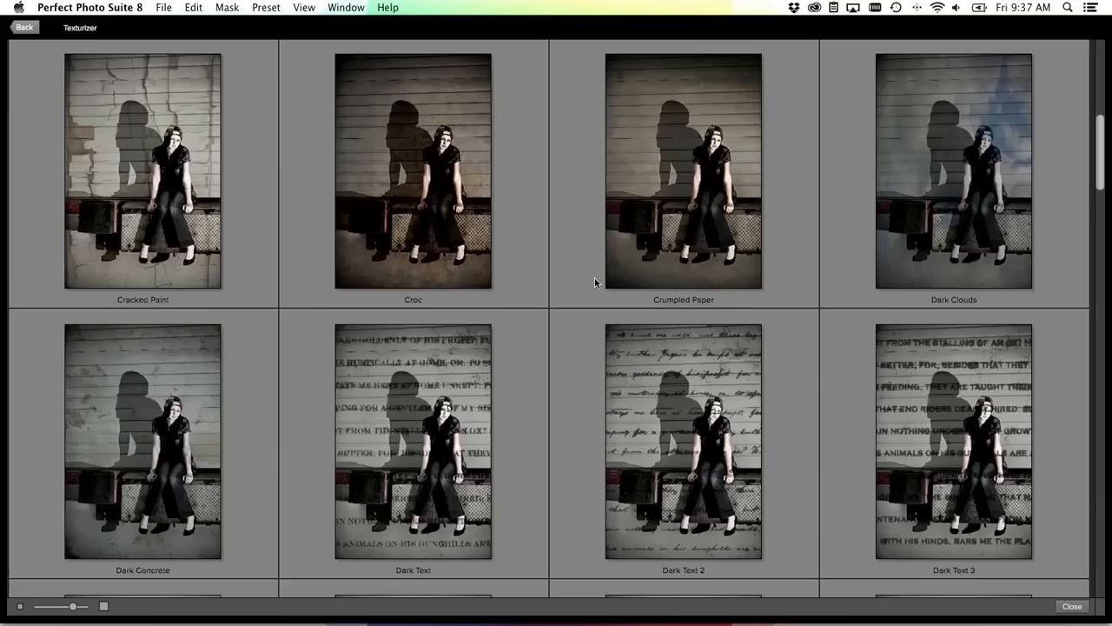
{"action": "scroll", "coordinate": [594, 281], "scroll_direction": "down", "scroll_amount": 8}
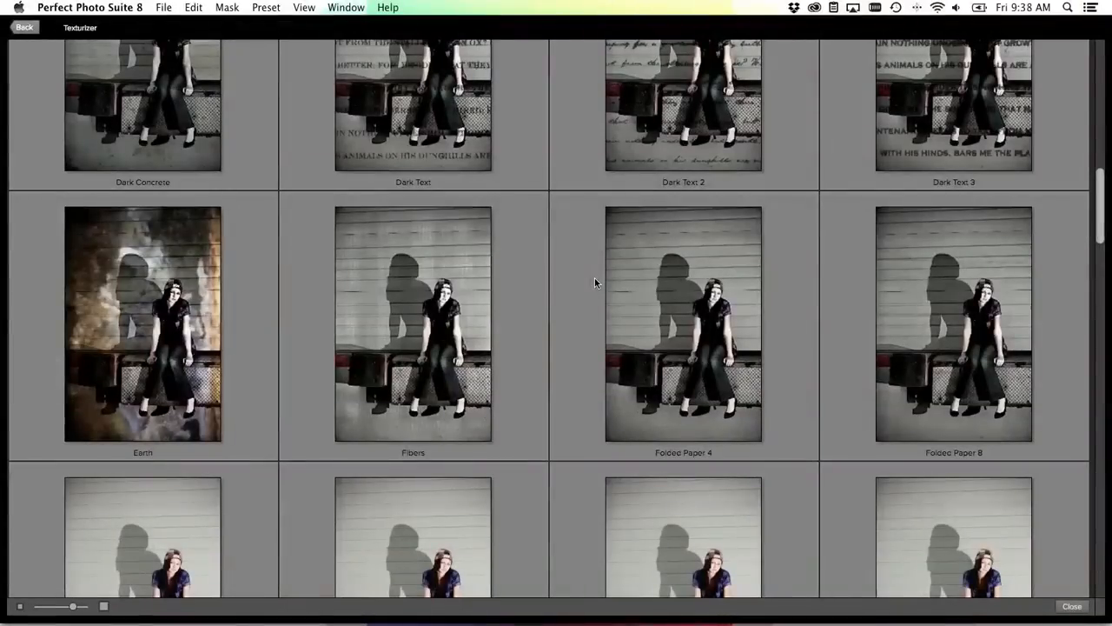
{"action": "scroll", "coordinate": [594, 282], "scroll_direction": "down", "scroll_amount": 12}
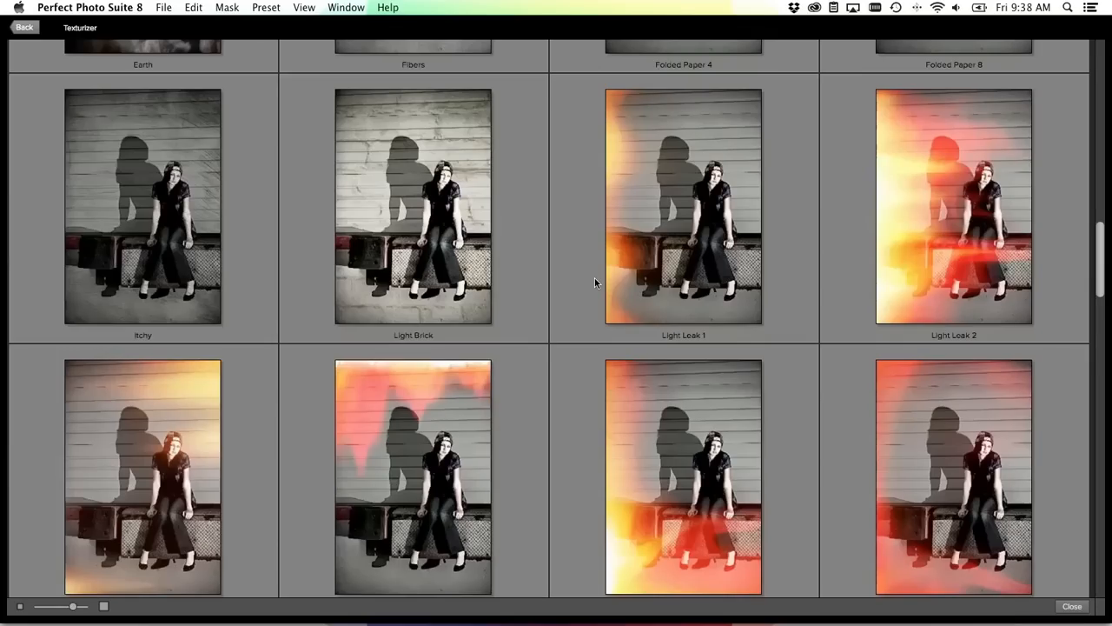
{"action": "scroll", "coordinate": [595, 281], "scroll_direction": "down", "scroll_amount": 7}
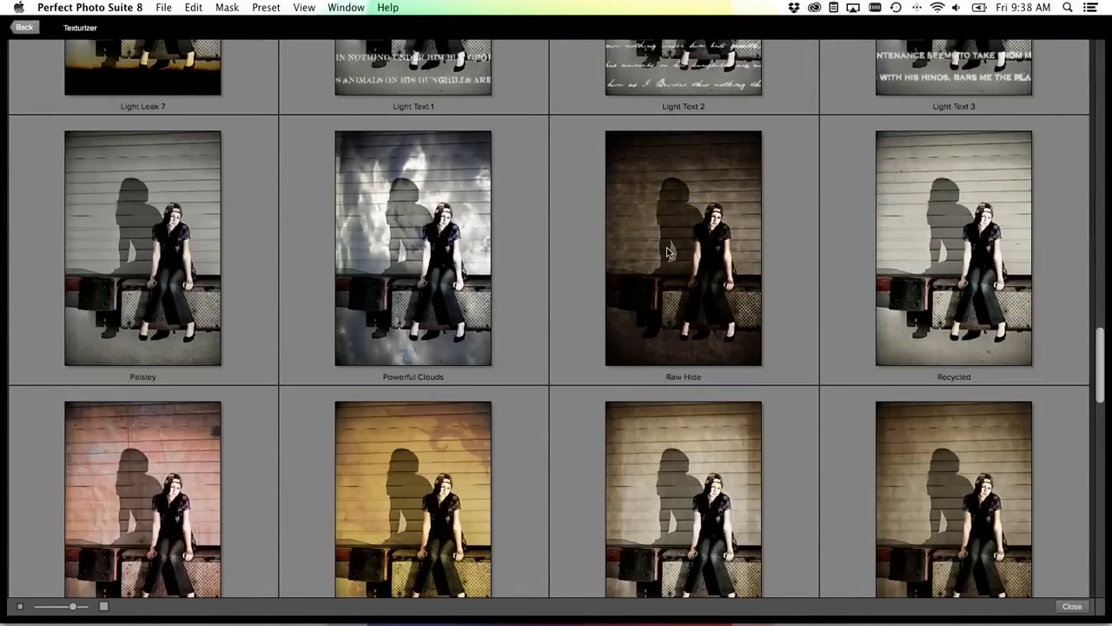
{"action": "scroll", "coordinate": [667, 252], "scroll_direction": "down", "scroll_amount": 5}
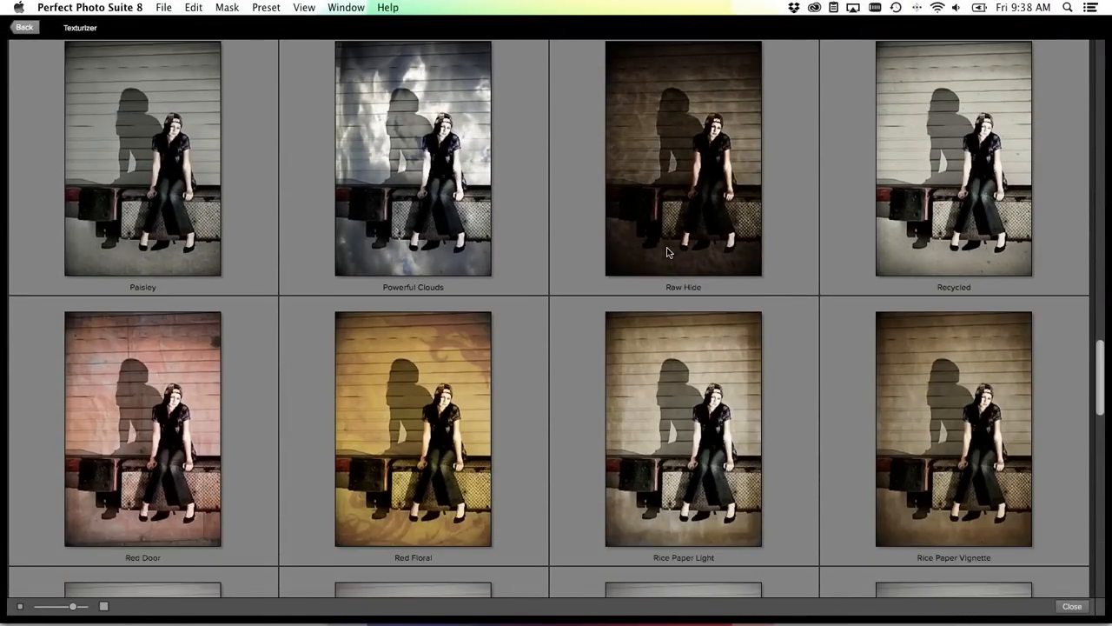
{"action": "scroll", "coordinate": [667, 251], "scroll_direction": "down", "scroll_amount": 5}
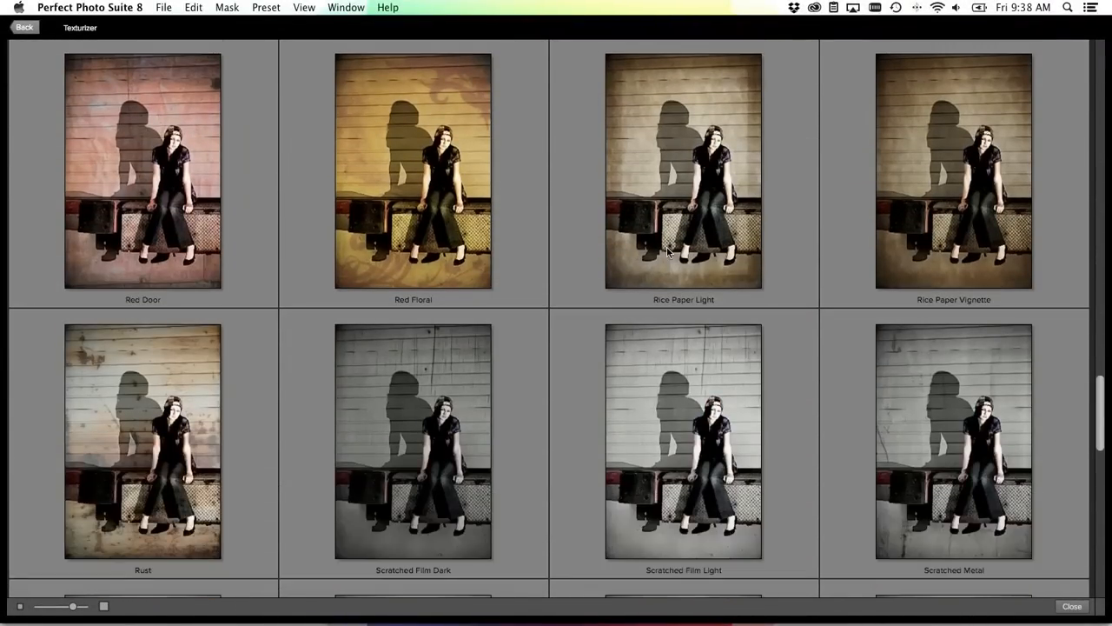
{"action": "scroll", "coordinate": [666, 252], "scroll_direction": "down", "scroll_amount": 4}
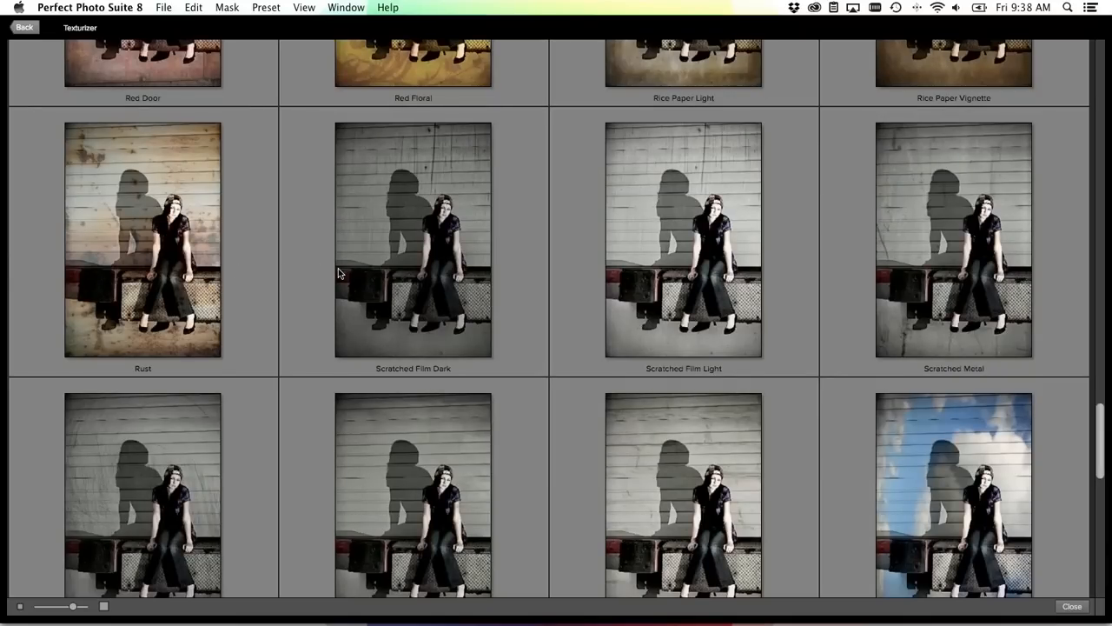
{"action": "scroll", "coordinate": [338, 273], "scroll_direction": "down", "scroll_amount": 7}
{"action": "scroll", "coordinate": [339, 272], "scroll_direction": "down", "scroll_amount": 5}
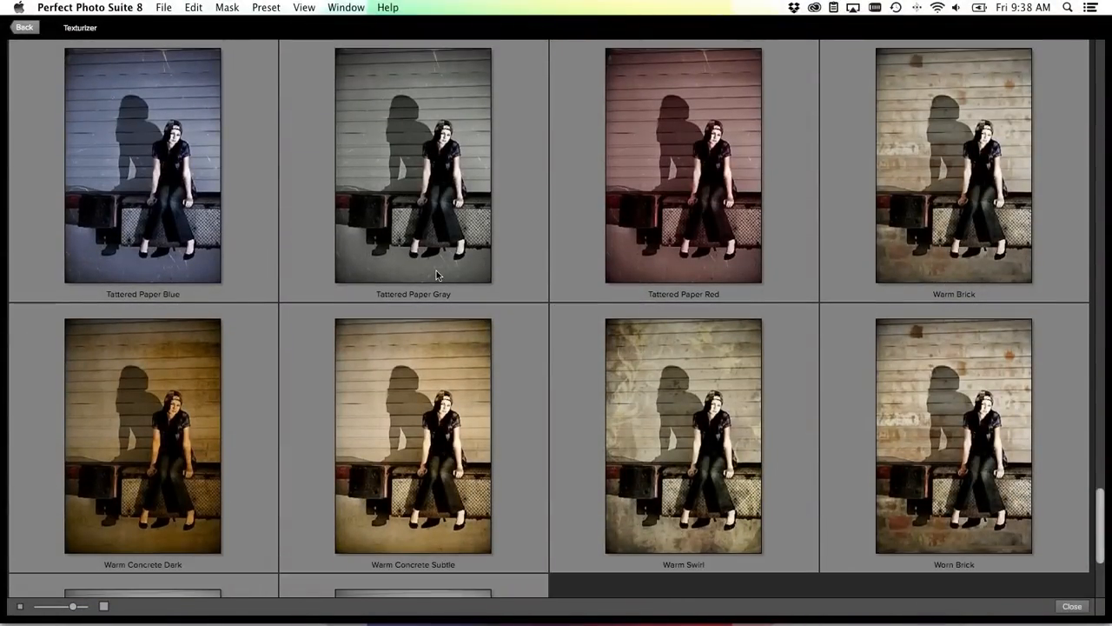
{"action": "scroll", "coordinate": [436, 271], "scroll_direction": "down", "scroll_amount": 5}
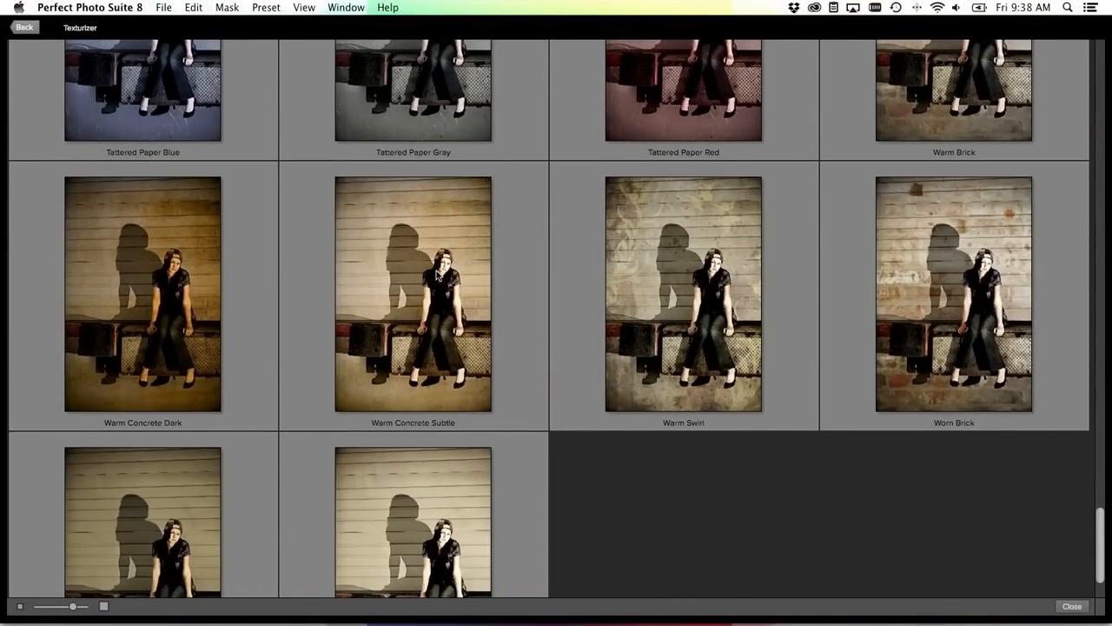
{"action": "scroll", "coordinate": [436, 271], "scroll_direction": "up", "scroll_amount": 5}
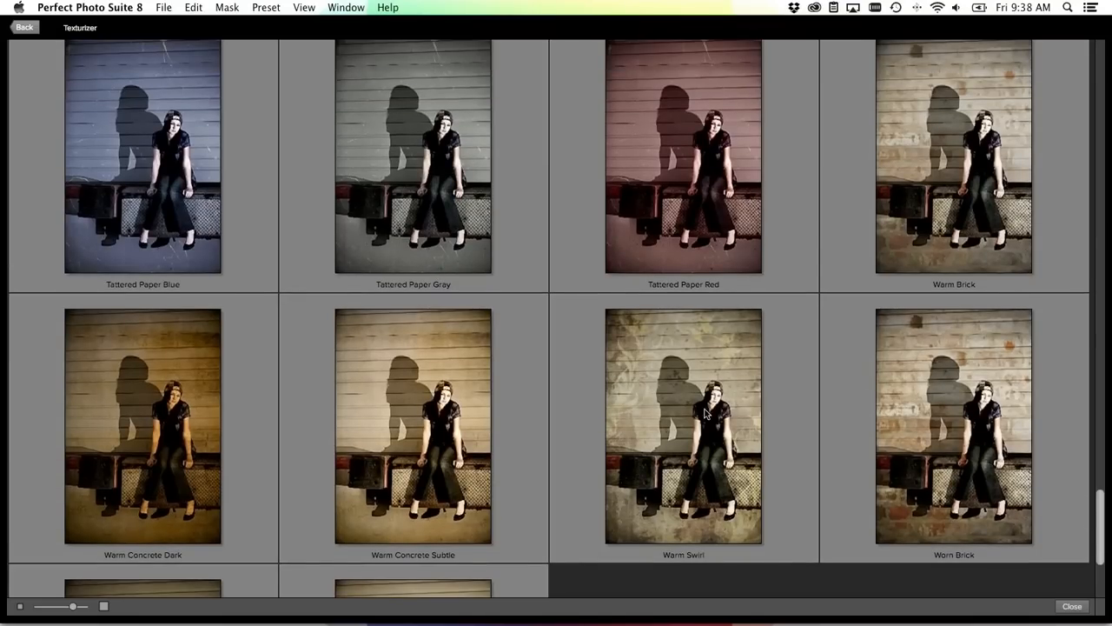
{"action": "left_click", "coordinate": [702, 360]}
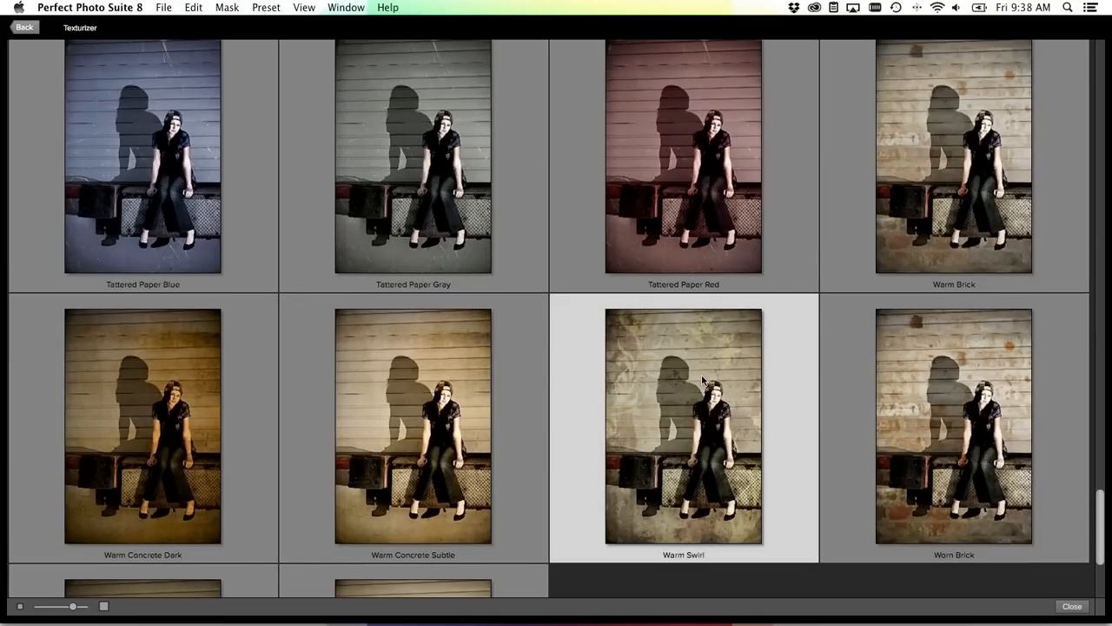
{"action": "double_click", "coordinate": [702, 378]}
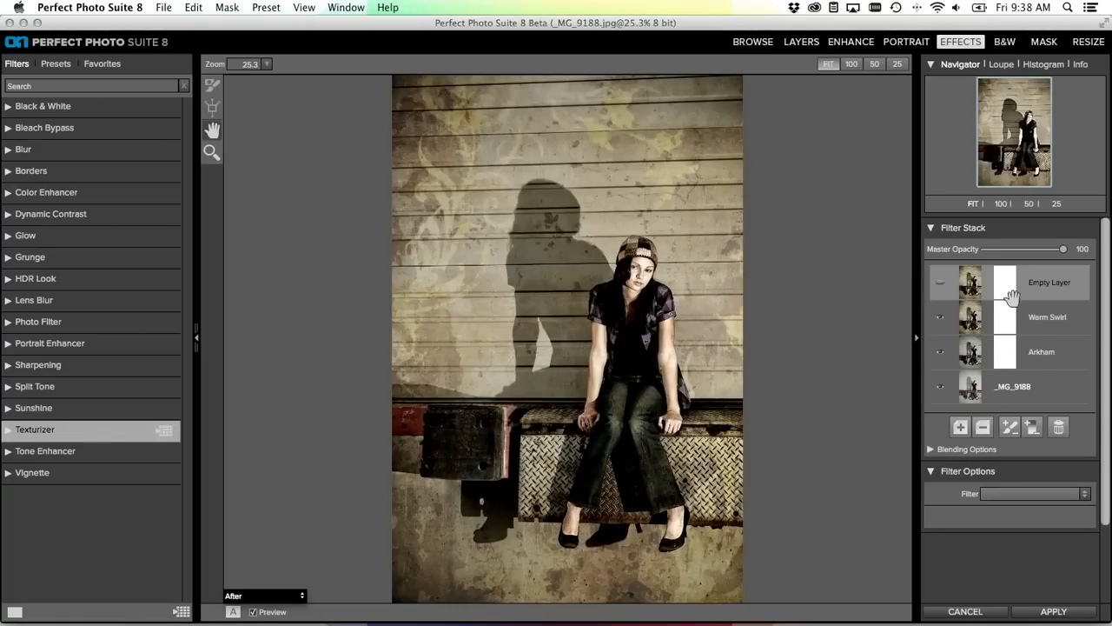
Set the Warm Swirl layer's texture Hue to 40 and Saturation to -54
{"action": "left_click", "coordinate": [1046, 320]}
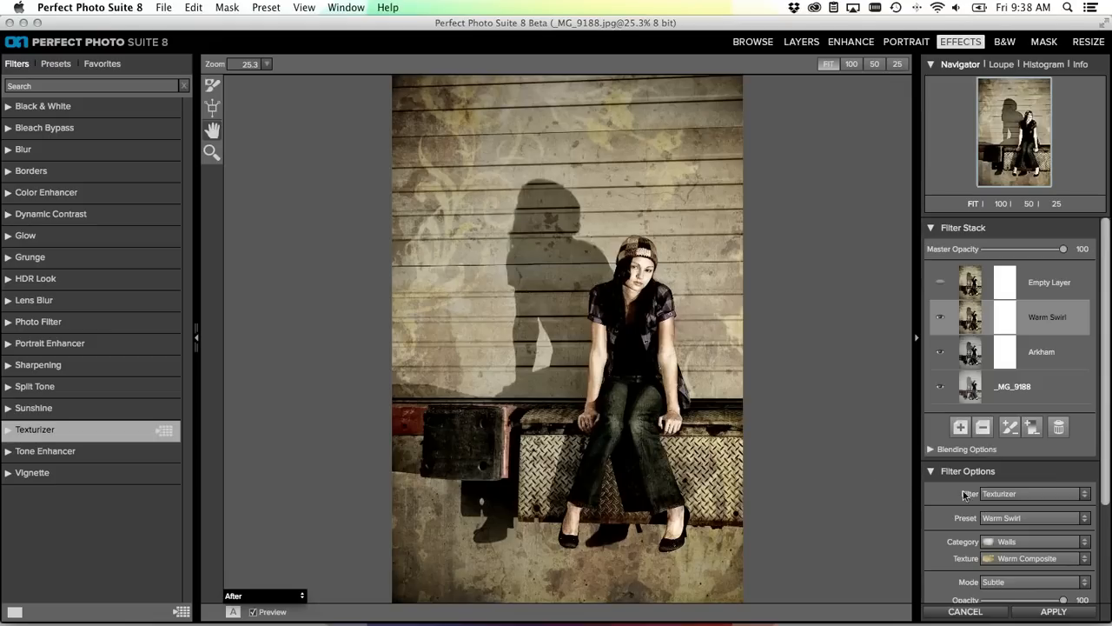
{"action": "left_click_drag", "start_coordinate": [1107, 482], "coordinate": [1106, 588]}
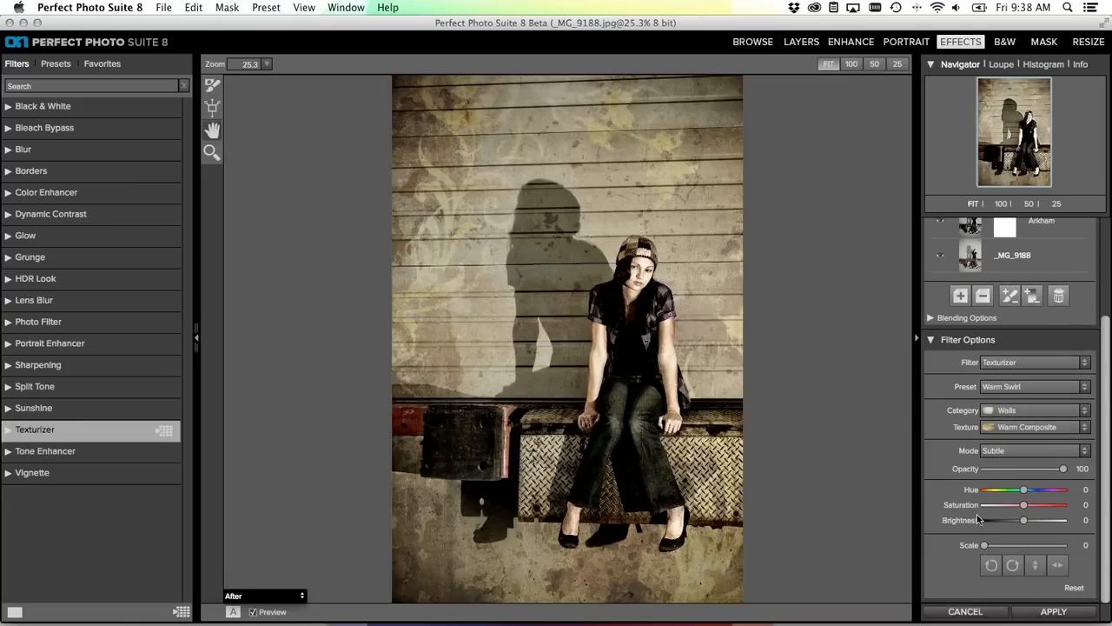
{"action": "left_click_drag", "start_coordinate": [1025, 489], "coordinate": [1035, 487]}
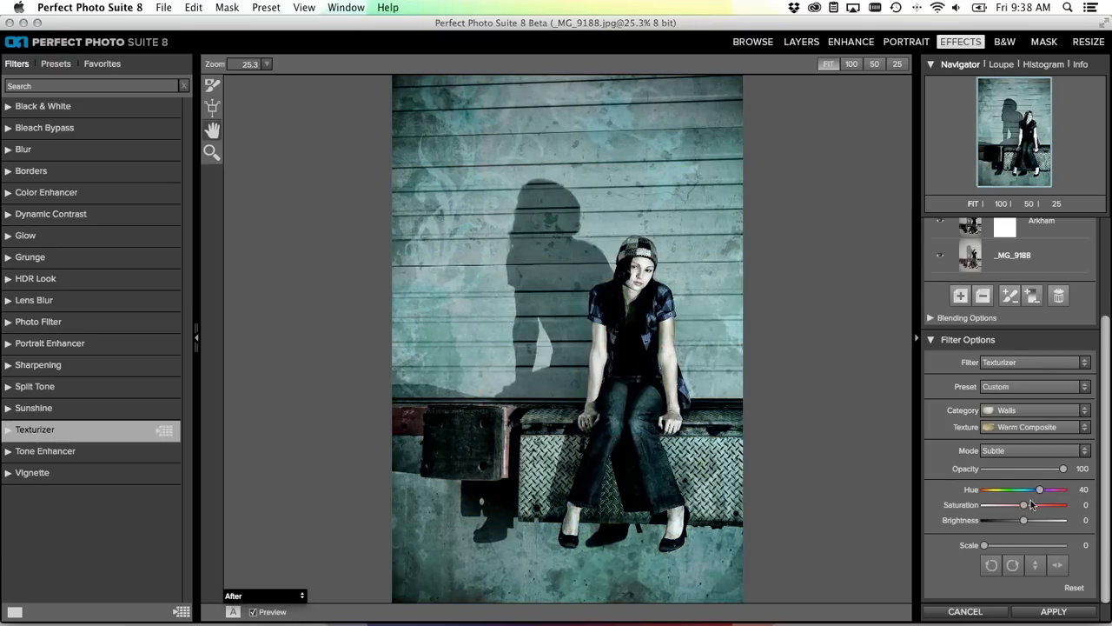
{"action": "left_click_drag", "start_coordinate": [1025, 505], "coordinate": [1014, 508]}
{"action": "left_click_drag", "start_coordinate": [1009, 505], "coordinate": [1001, 505]}
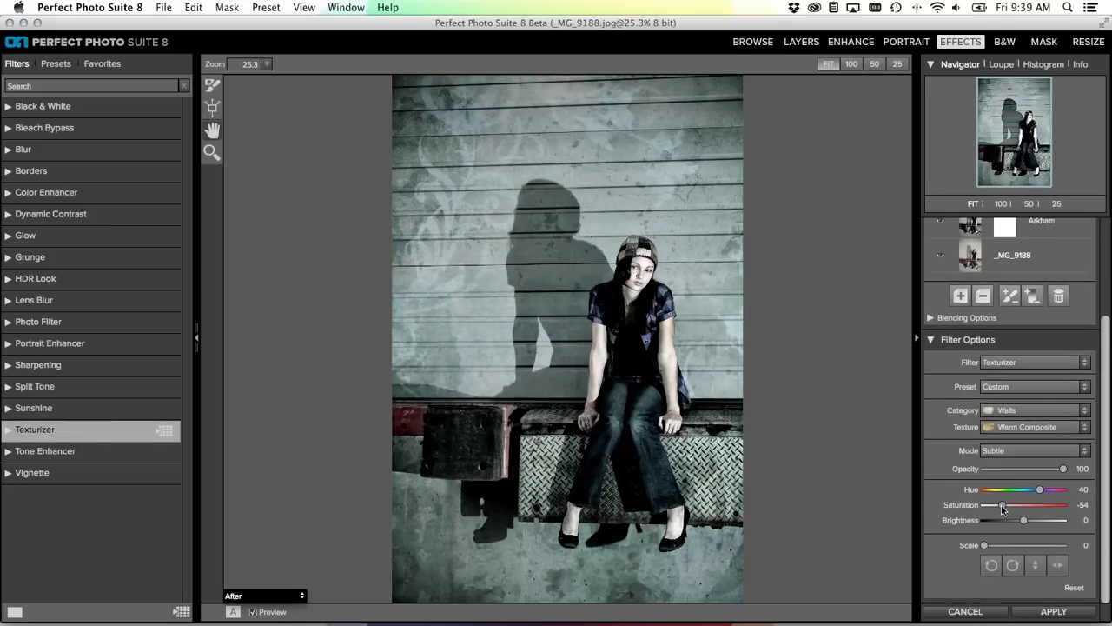
Mask the Warm Swirl texture off the woman's face, arms and feet with the masking brush in Paint Out mode
{"action": "left_click", "coordinate": [210, 87]}
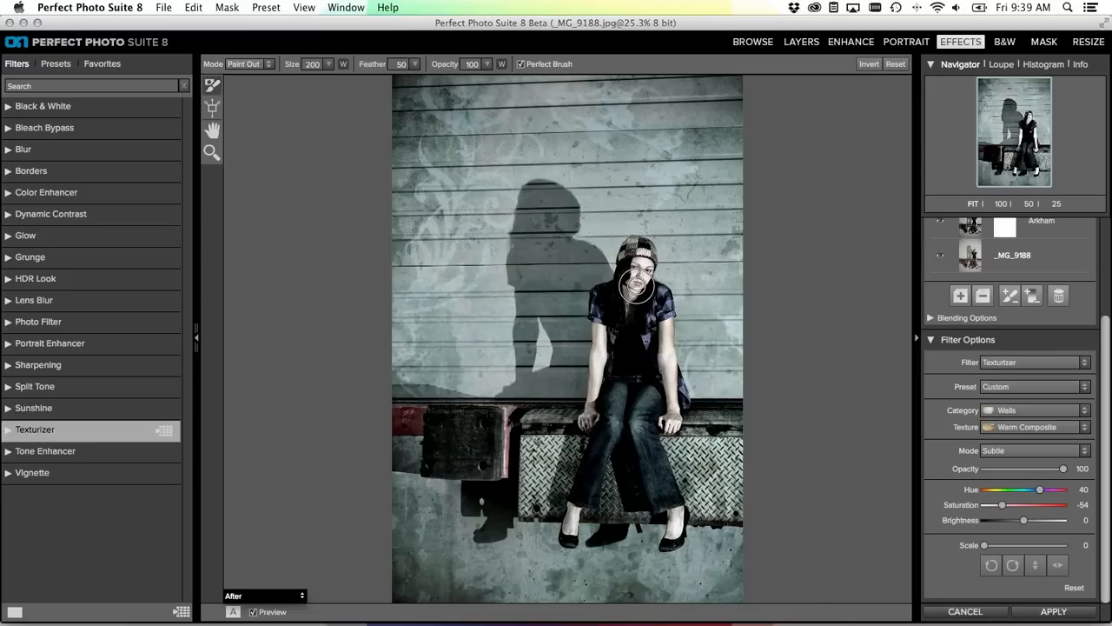
{"action": "key", "text": "x"}
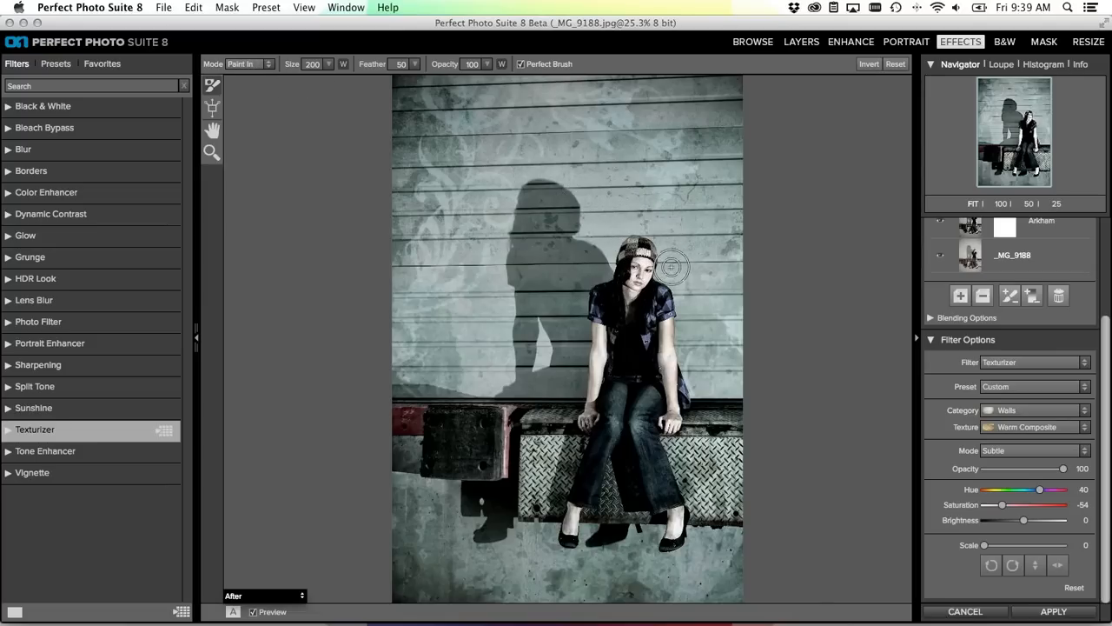
{"action": "key", "text": "x"}
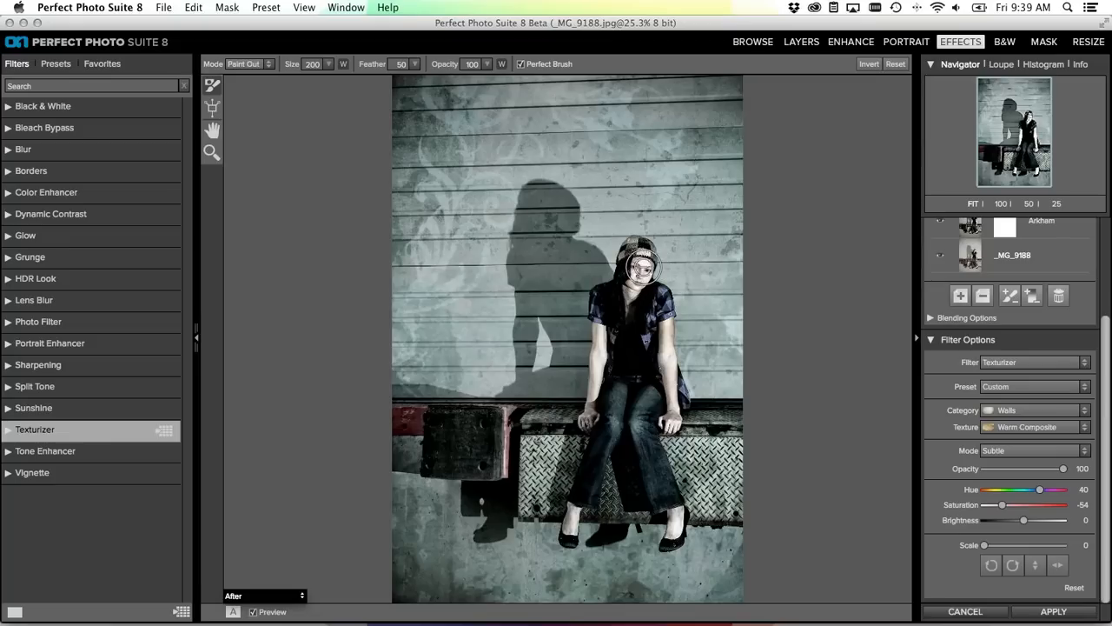
{"action": "mouse_move", "coordinate": [640, 271]}
{"action": "left_mouse_down"}
{"action": "mouse_move", "coordinate": [637, 302]}
{"action": "mouse_move", "coordinate": [671, 340]}
{"action": "mouse_move", "coordinate": [668, 328]}
{"action": "mouse_move", "coordinate": [674, 430]}
{"action": "mouse_move", "coordinate": [667, 331]}
{"action": "mouse_move", "coordinate": [578, 349]}
{"action": "mouse_move", "coordinate": [598, 328]}
{"action": "mouse_move", "coordinate": [588, 427]}
{"action": "mouse_move", "coordinate": [594, 325]}
{"action": "mouse_move", "coordinate": [594, 387]}
{"action": "mouse_move", "coordinate": [604, 351]}
{"action": "mouse_move", "coordinate": [601, 360]}
{"action": "mouse_move", "coordinate": [602, 328]}
{"action": "mouse_move", "coordinate": [590, 387]}
{"action": "mouse_move", "coordinate": [600, 341]}
{"action": "mouse_move", "coordinate": [602, 363]}
{"action": "mouse_move", "coordinate": [678, 360]}
{"action": "mouse_move", "coordinate": [668, 359]}
{"action": "mouse_move", "coordinate": [667, 322]}
{"action": "mouse_move", "coordinate": [680, 523]}
{"action": "mouse_move", "coordinate": [675, 514]}
{"action": "mouse_move", "coordinate": [609, 528]}
{"action": "mouse_move", "coordinate": [570, 515]}
{"action": "left_mouse_up"}
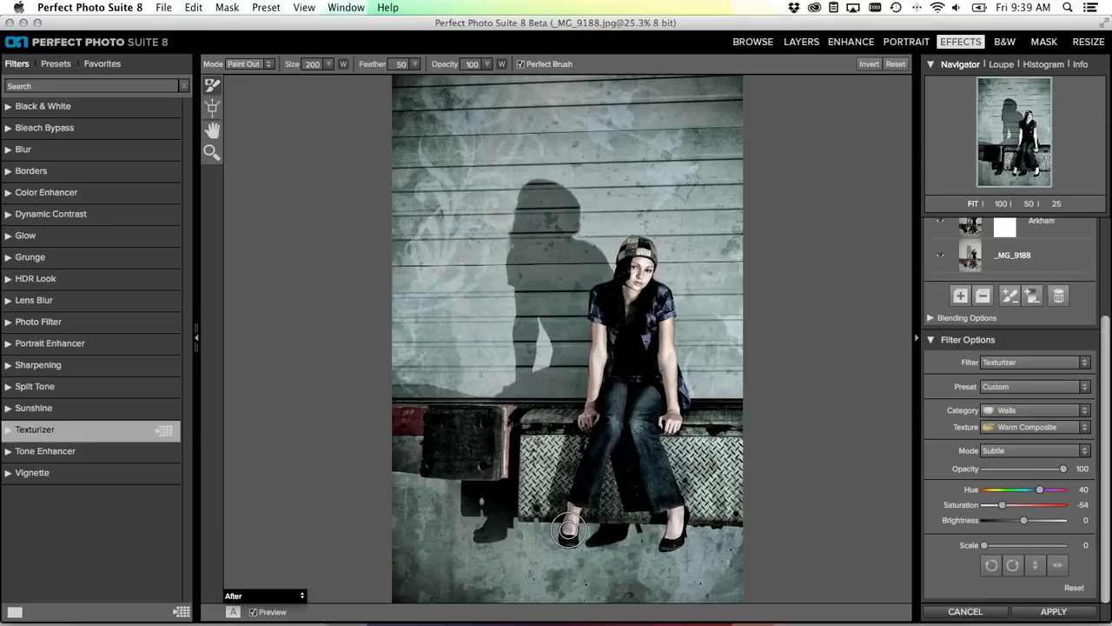
{"action": "mouse_move", "coordinate": [620, 339]}
{"action": "left_mouse_down"}
{"action": "mouse_move", "coordinate": [647, 261]}
{"action": "mouse_move", "coordinate": [627, 306]}
{"action": "left_mouse_up"}
{"action": "left_click_drag", "start_coordinate": [645, 271], "coordinate": [628, 271]}
Add an Adjustment Brush layer directly above the Warm Swirl layer and bring its filter options into view
{"action": "left_click_drag", "start_coordinate": [1102, 345], "coordinate": [1100, 283]}
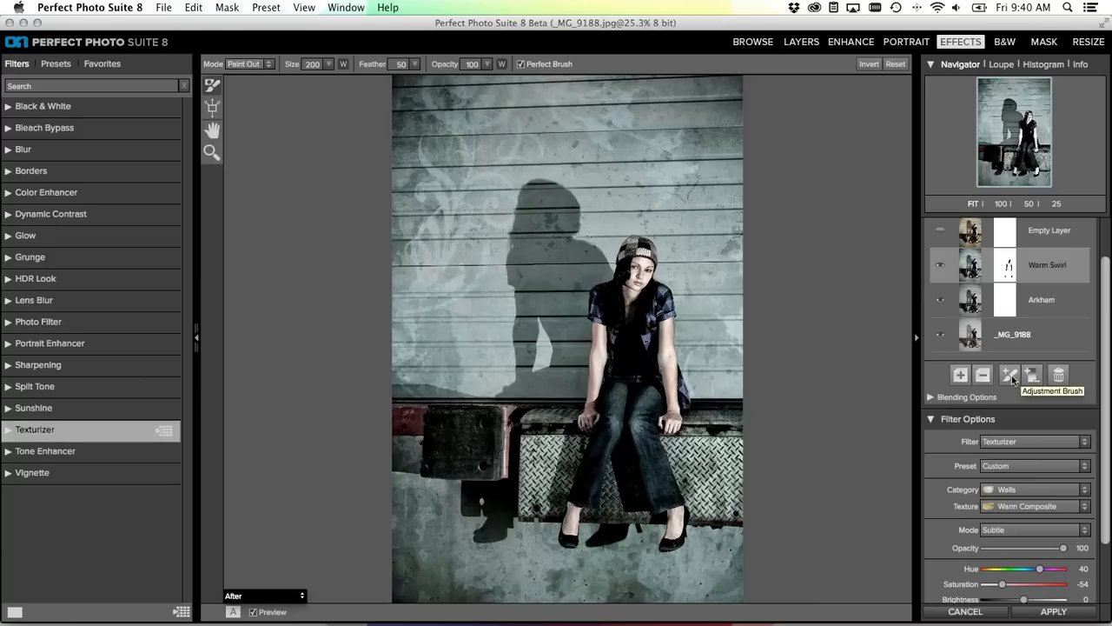
{"action": "left_click", "coordinate": [1010, 375]}
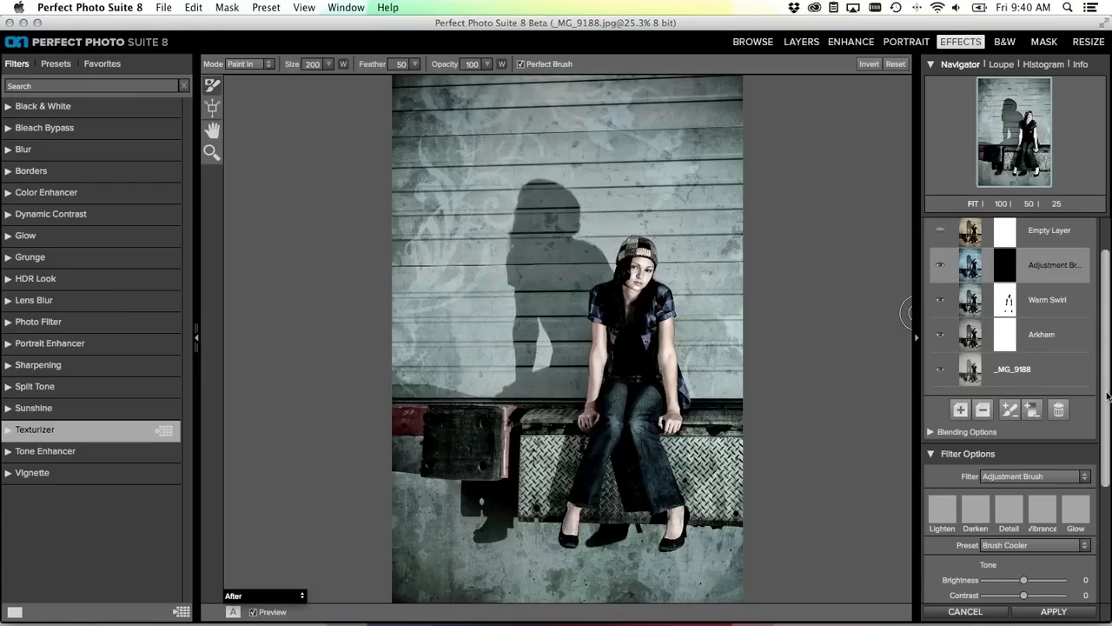
{"action": "scroll", "coordinate": [1107, 396], "scroll_direction": "down", "scroll_amount": 5}
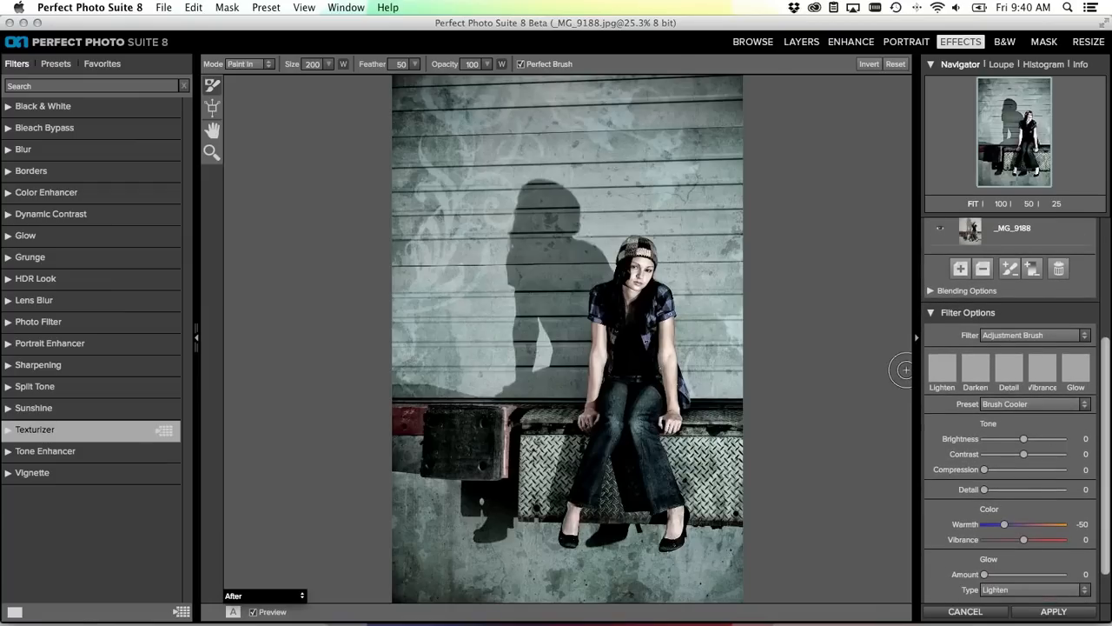
Try several Adjustment Brush presets, settle on one with Softlight Strong glow, and set Glow Amount to 0 and Detail to 51
{"action": "left_click", "coordinate": [1005, 404]}
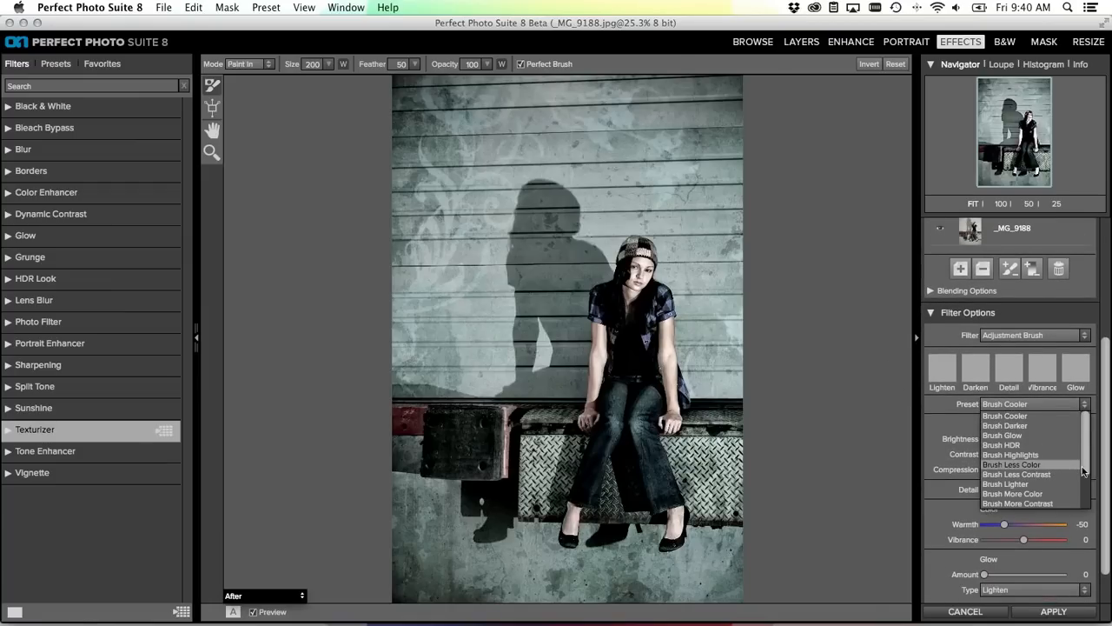
{"action": "left_click_drag", "start_coordinate": [1085, 462], "coordinate": [1084, 480]}
{"action": "left_click", "coordinate": [1046, 484]}
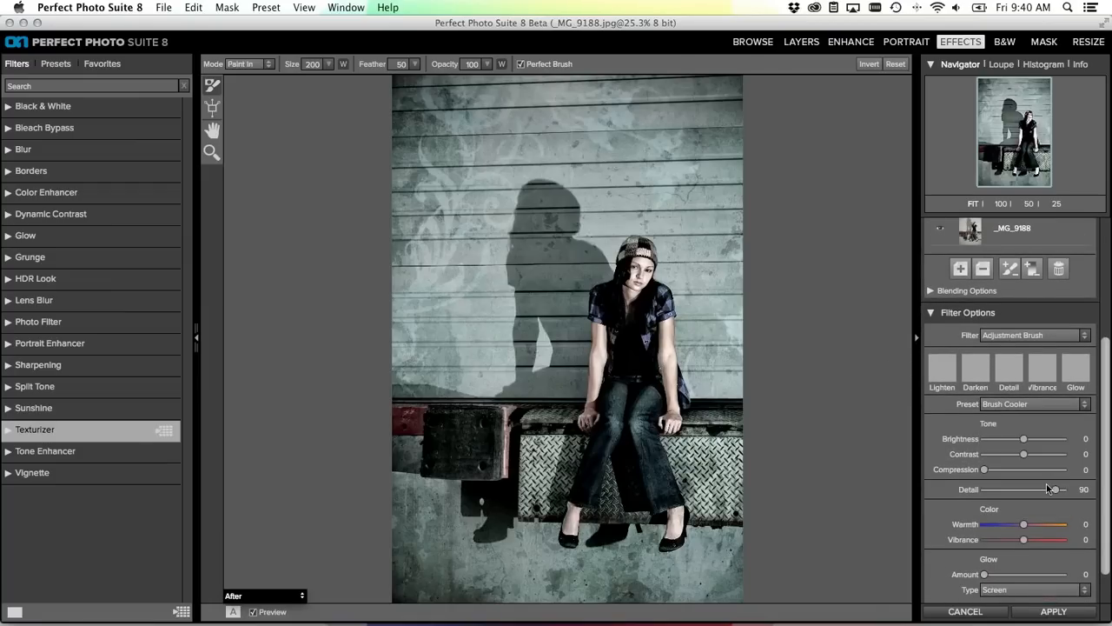
{"action": "left_click", "coordinate": [1053, 406]}
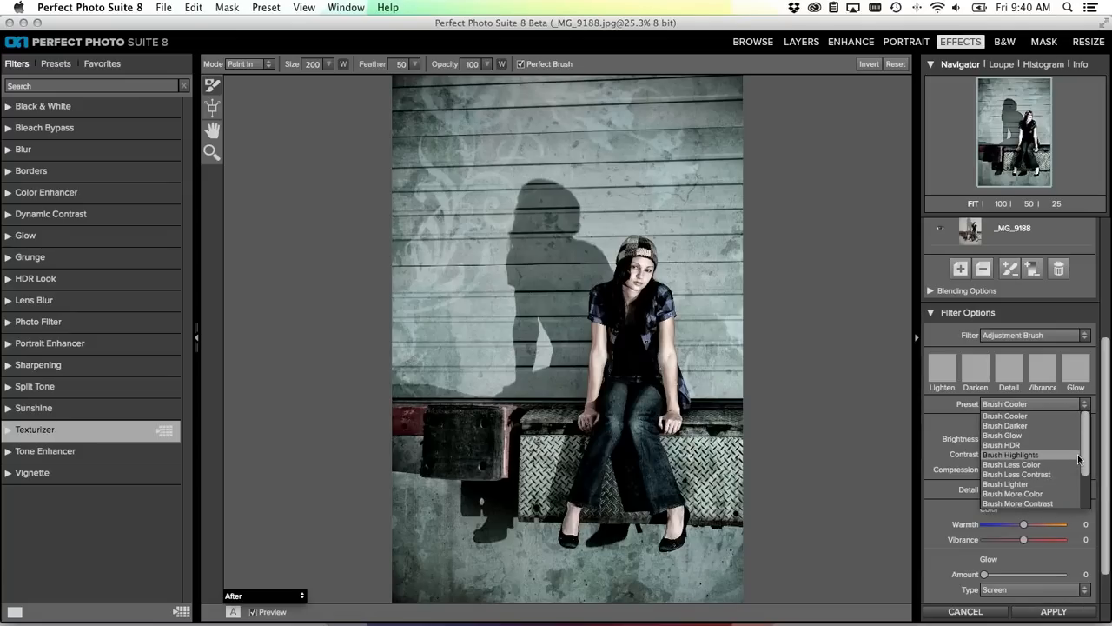
{"action": "left_click", "coordinate": [1072, 405]}
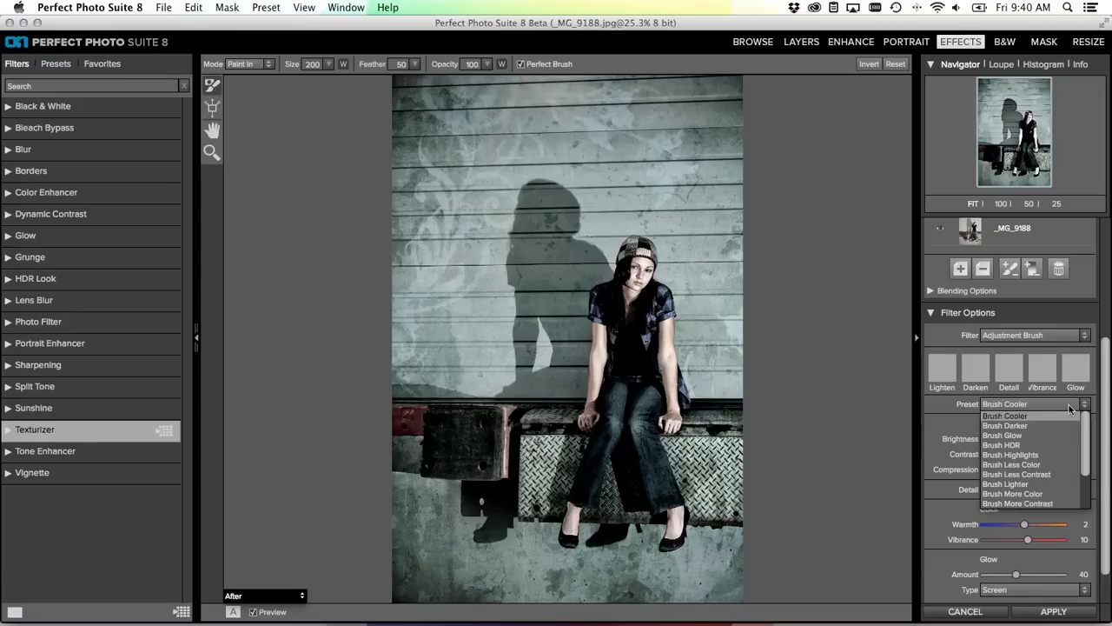
{"action": "left_click", "coordinate": [1080, 434]}
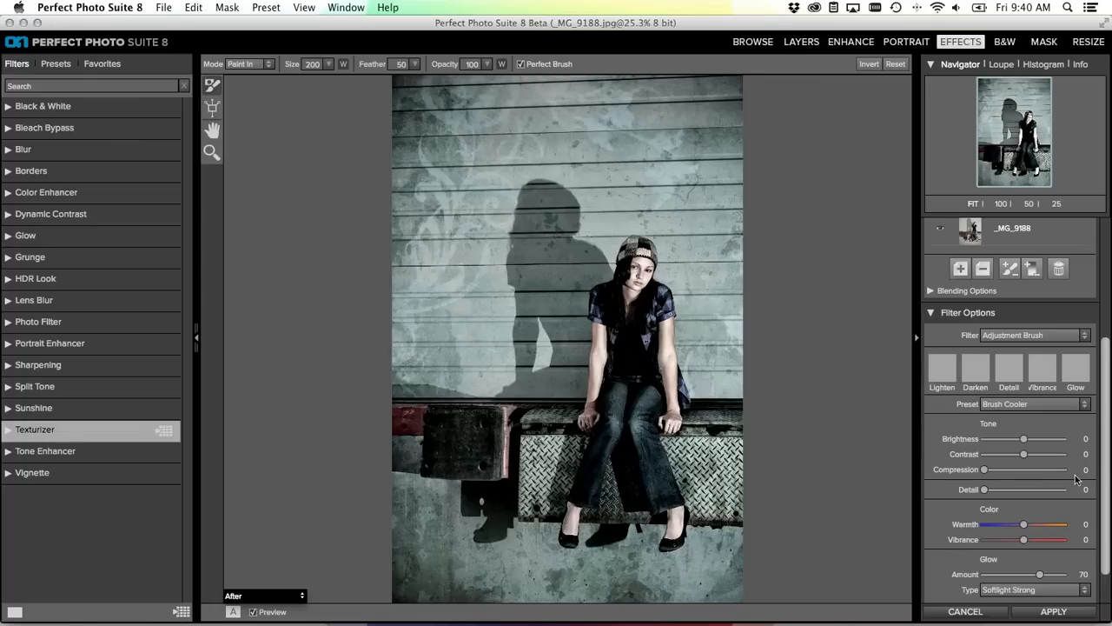
{"action": "left_click_drag", "start_coordinate": [1040, 576], "coordinate": [984, 575]}
{"action": "left_click_drag", "start_coordinate": [985, 489], "coordinate": [1026, 494]}
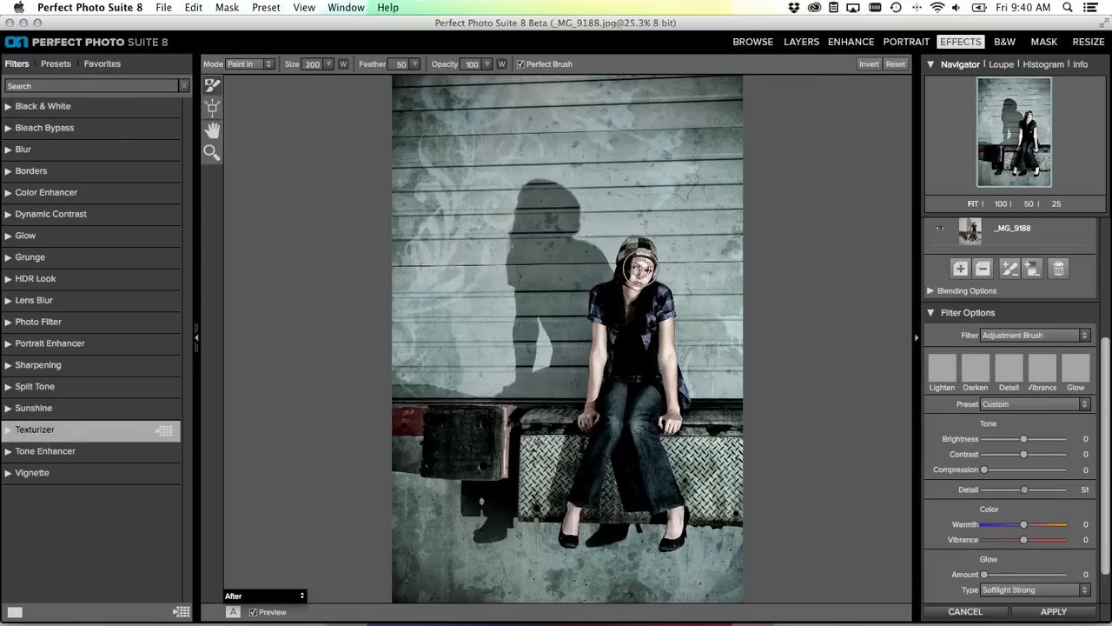
Reduce the brush size to 125 and paint the detail adjustment in over the woman's face
{"action": "key", "text": "bracketleft"}
{"action": "key", "text": "bracketleft"}
{"action": "key", "text": "bracketleft"}
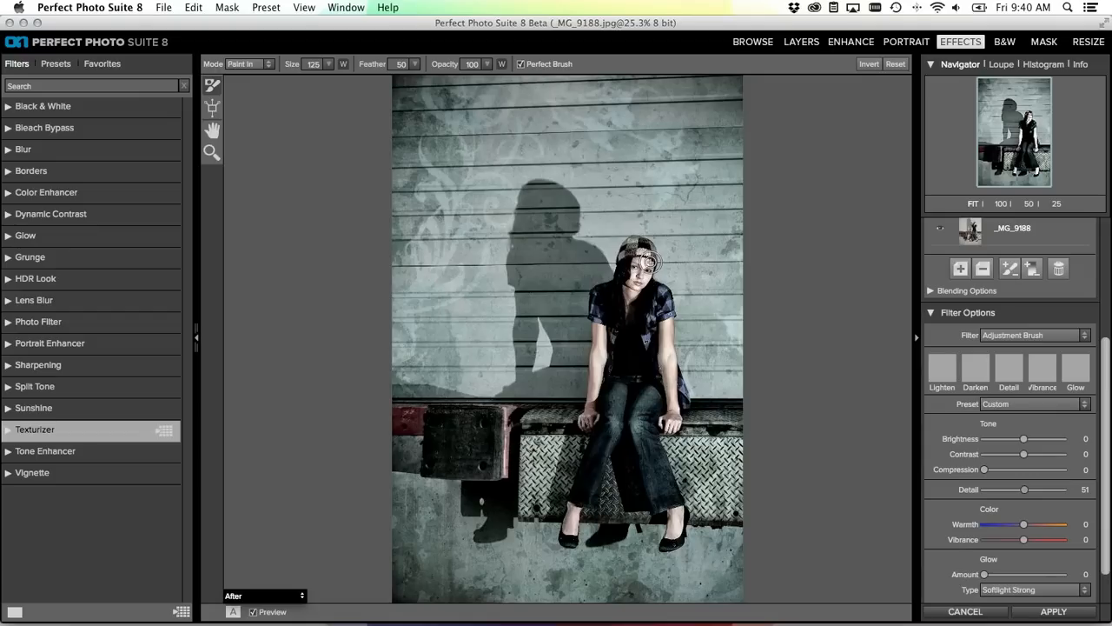
{"action": "mouse_move", "coordinate": [640, 279]}
{"action": "left_mouse_down"}
{"action": "mouse_move", "coordinate": [643, 265]}
{"action": "mouse_move", "coordinate": [628, 302]}
{"action": "mouse_move", "coordinate": [643, 261]}
{"action": "mouse_move", "coordinate": [635, 311]}
{"action": "mouse_move", "coordinate": [629, 295]}
{"action": "mouse_move", "coordinate": [644, 275]}
{"action": "left_mouse_up"}
Compare the portrait without and with the Adjustment Brush layer by viewing the stack up to Warm Swirl and back
{"action": "left_click_drag", "start_coordinate": [1102, 365], "coordinate": [1100, 271]}
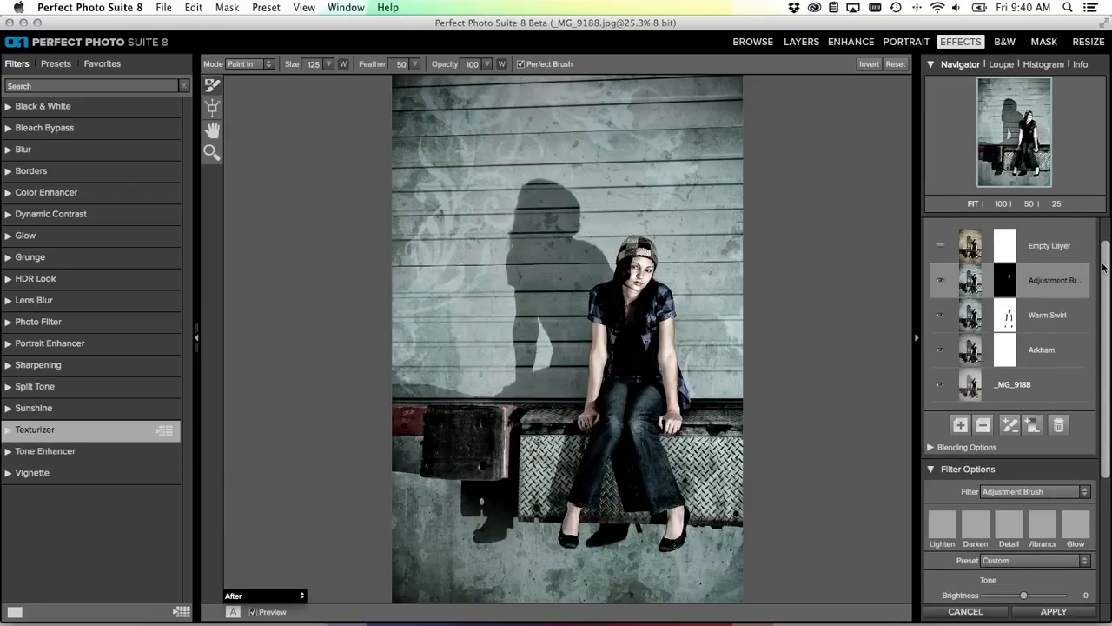
{"action": "left_click", "coordinate": [1075, 313]}
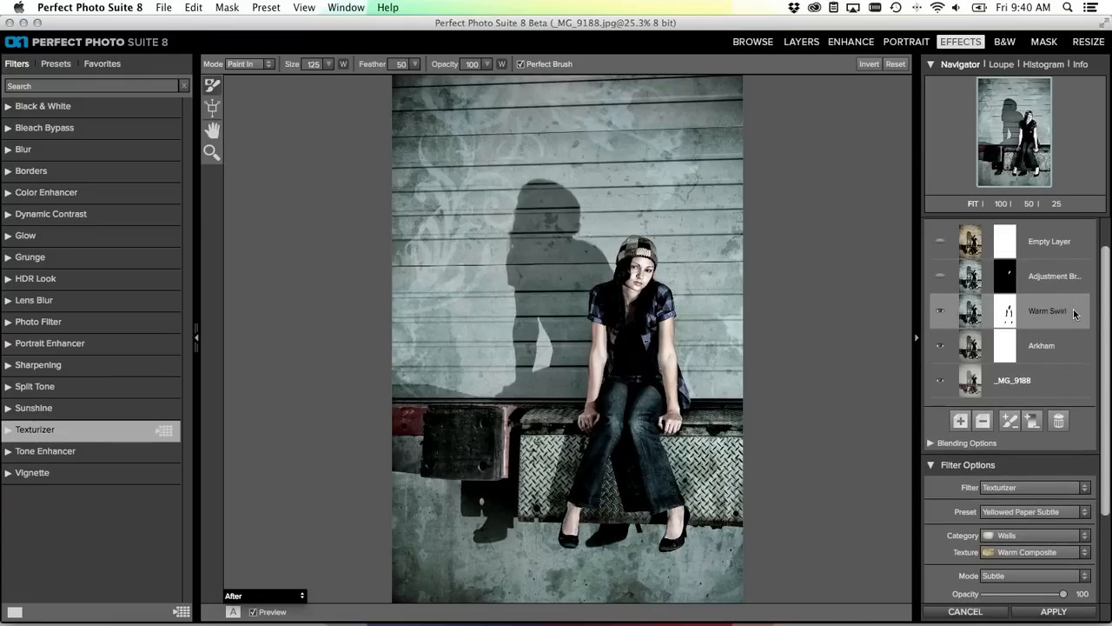
{"action": "left_click", "coordinate": [1062, 282]}
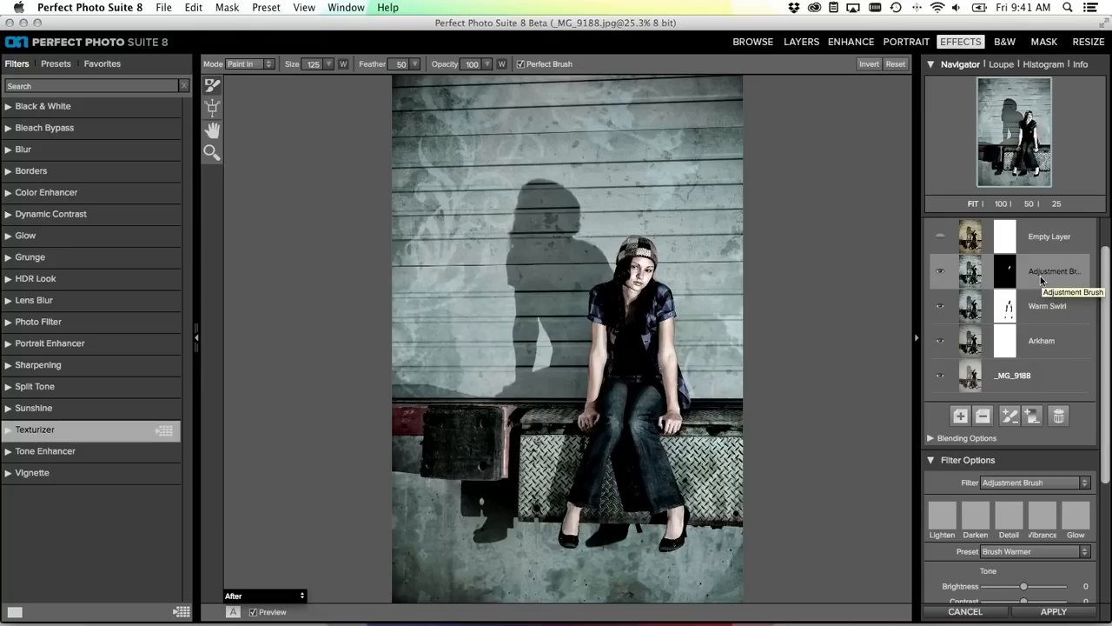
Browse the Borders presets in the full-window browser for the empty top layer and apply Movie Camera
{"action": "left_click", "coordinate": [1037, 241]}
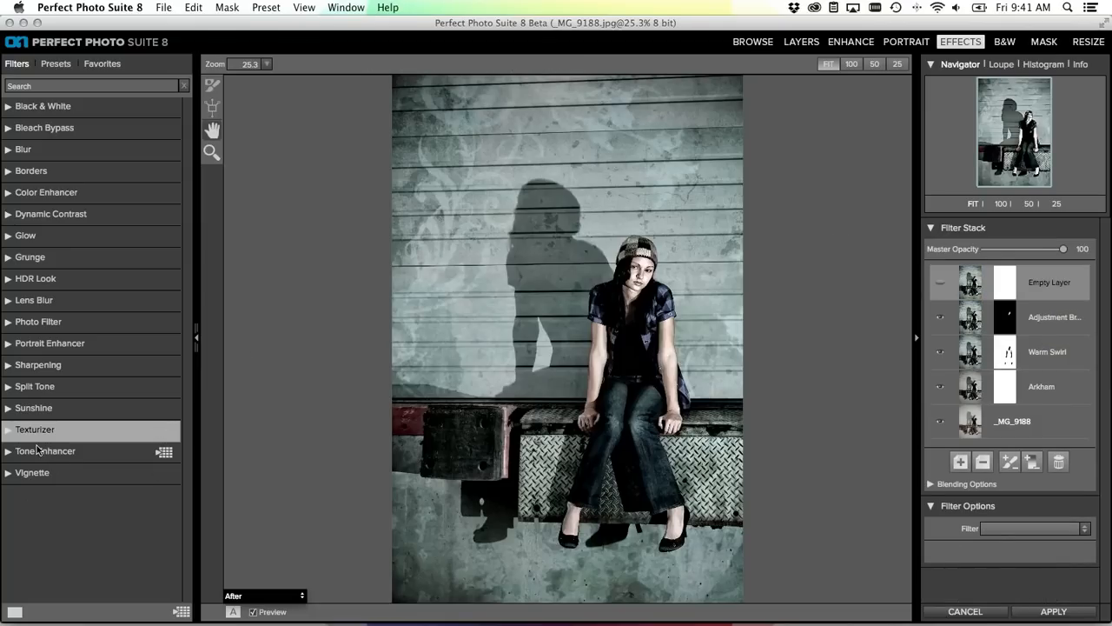
{"action": "left_click", "coordinate": [163, 173]}
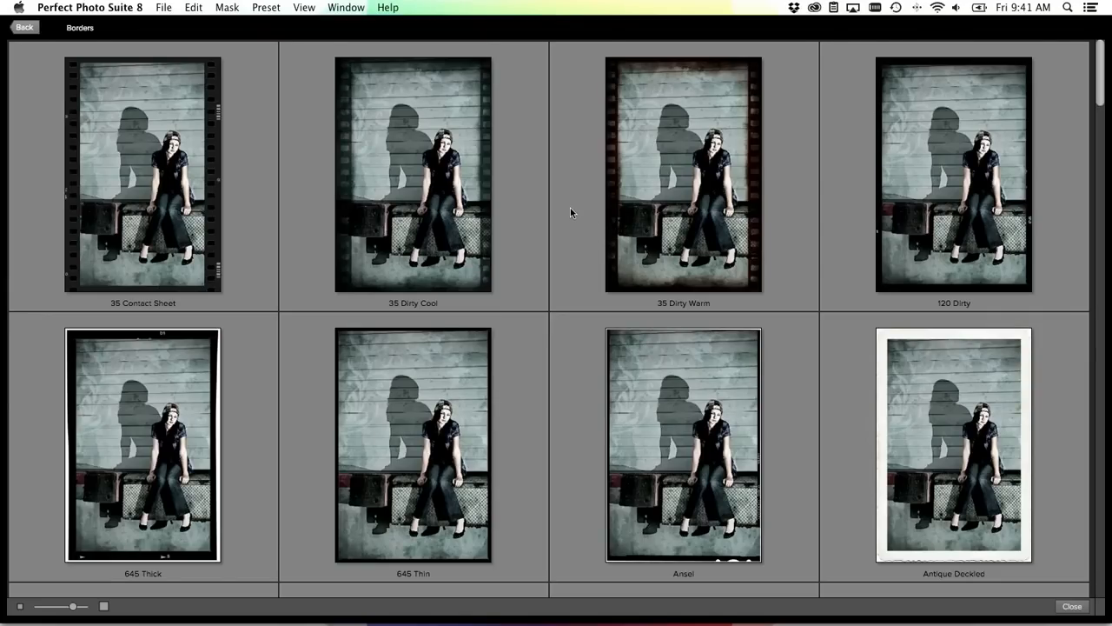
{"action": "scroll", "coordinate": [570, 210], "scroll_direction": "down", "scroll_amount": 1}
{"action": "scroll", "coordinate": [570, 210], "scroll_direction": "down", "scroll_amount": 10}
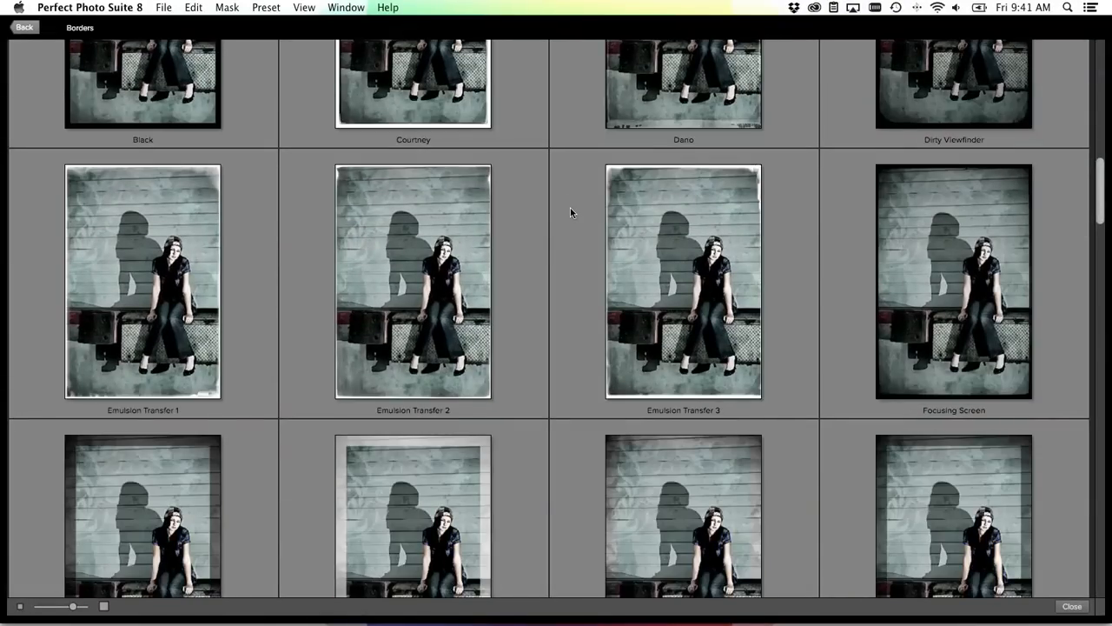
{"action": "scroll", "coordinate": [569, 211], "scroll_direction": "down", "scroll_amount": 8}
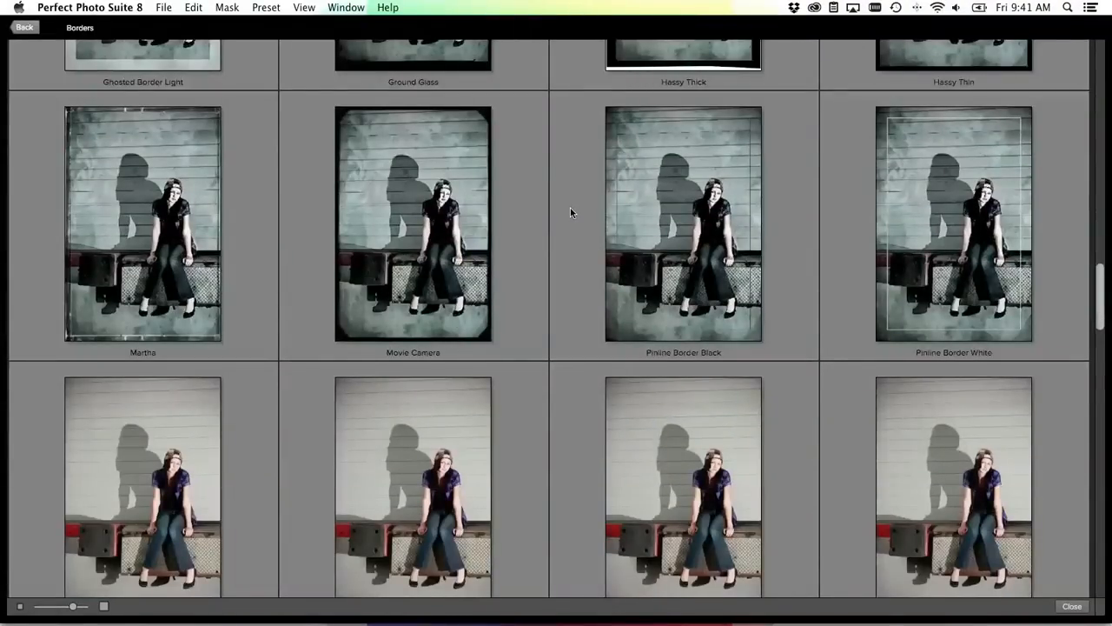
{"action": "scroll", "coordinate": [570, 211], "scroll_direction": "down", "scroll_amount": 3}
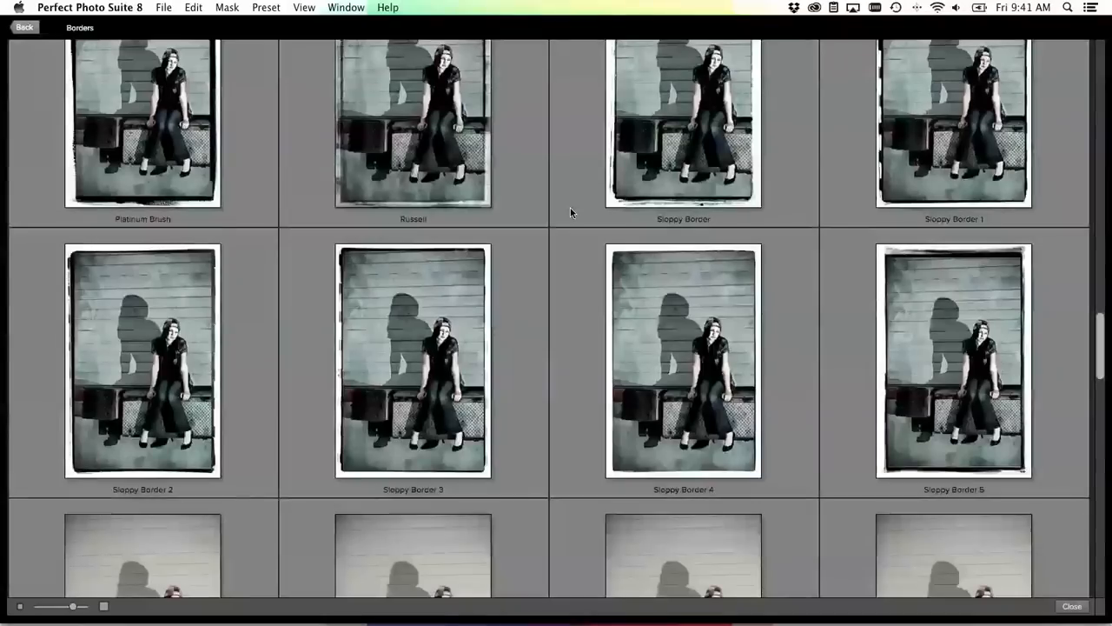
{"action": "scroll", "coordinate": [570, 211], "scroll_direction": "up", "scroll_amount": 7}
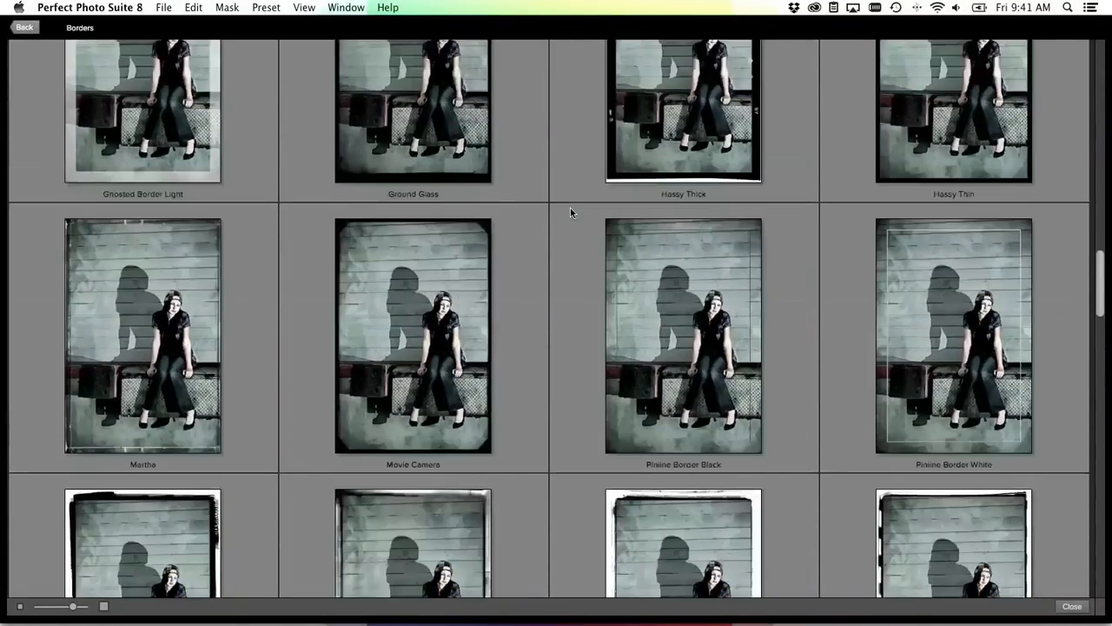
{"action": "scroll", "coordinate": [570, 212], "scroll_direction": "down", "scroll_amount": 1}
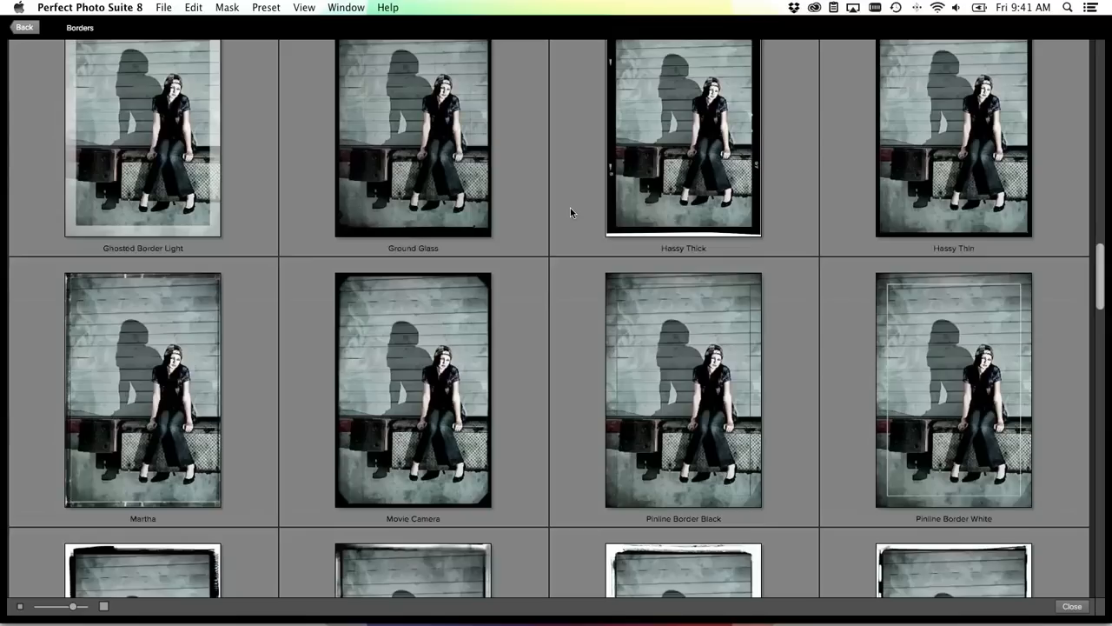
{"action": "scroll", "coordinate": [570, 207], "scroll_direction": "down", "scroll_amount": 3}
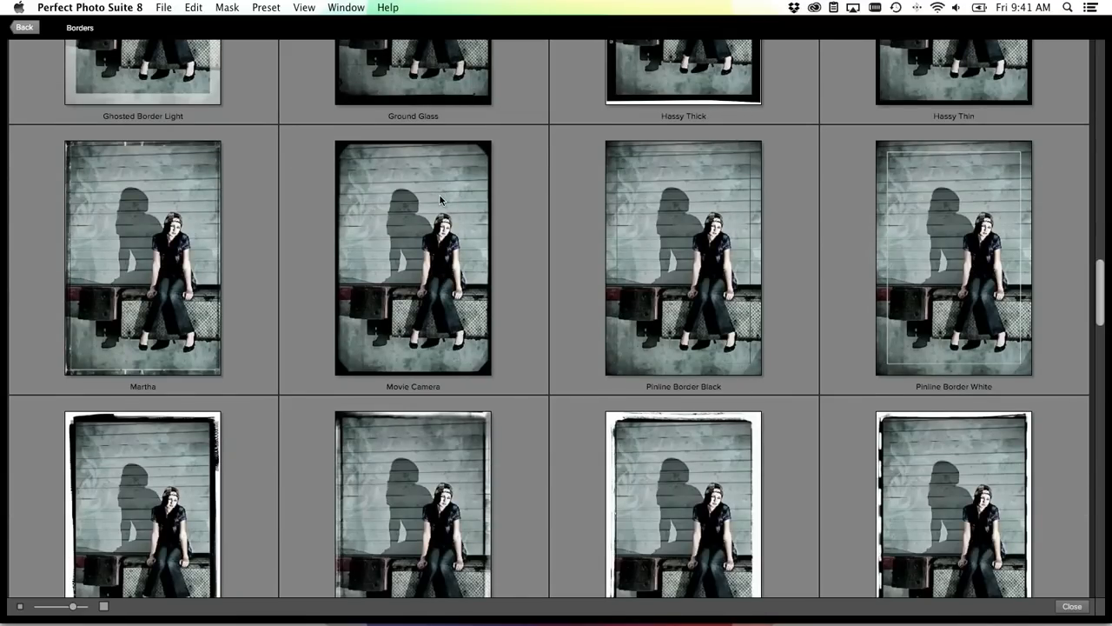
{"action": "left_click", "coordinate": [440, 199]}
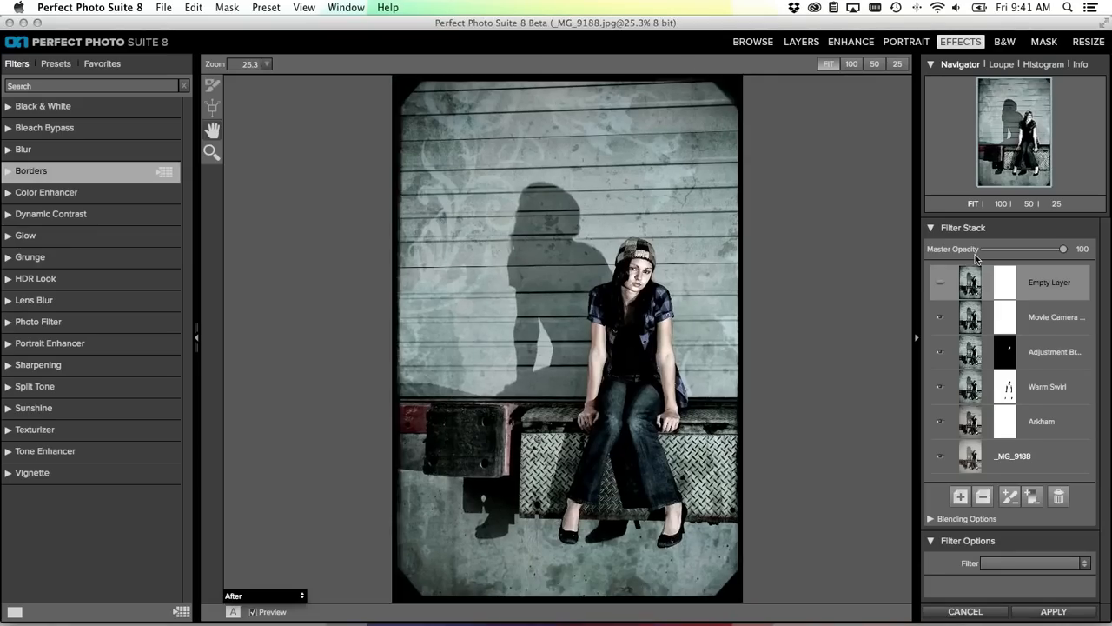
Set the Movie Camera border's Thickness to 2 and its Fit Image to 4
{"action": "left_click", "coordinate": [1040, 315]}
{"action": "left_click_drag", "start_coordinate": [1104, 321], "coordinate": [1108, 483]}
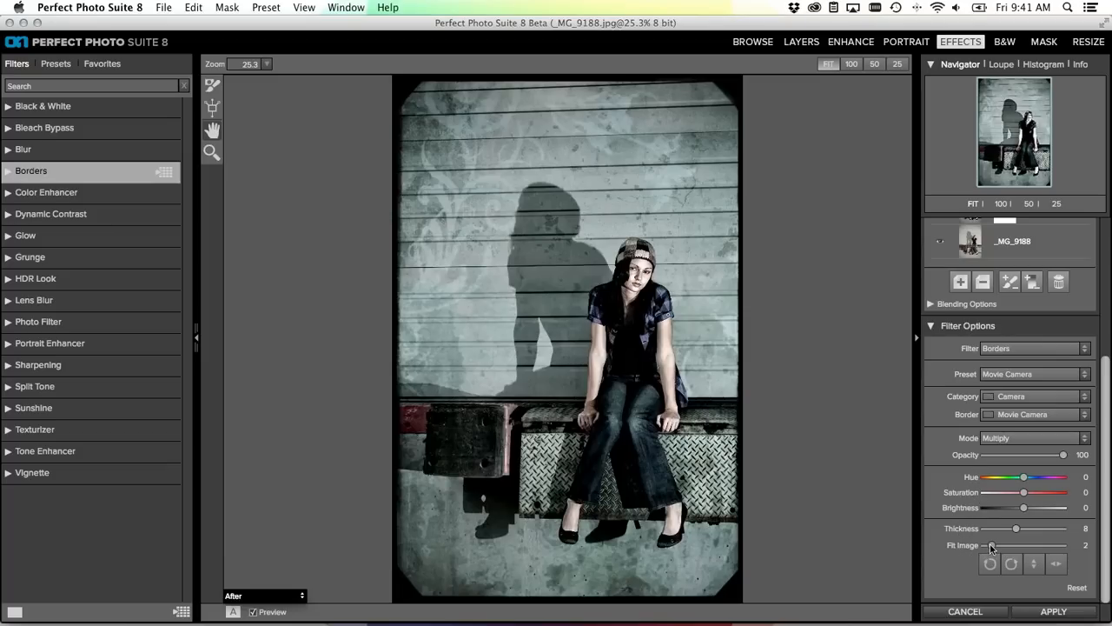
{"action": "left_click_drag", "start_coordinate": [991, 546], "coordinate": [984, 546]}
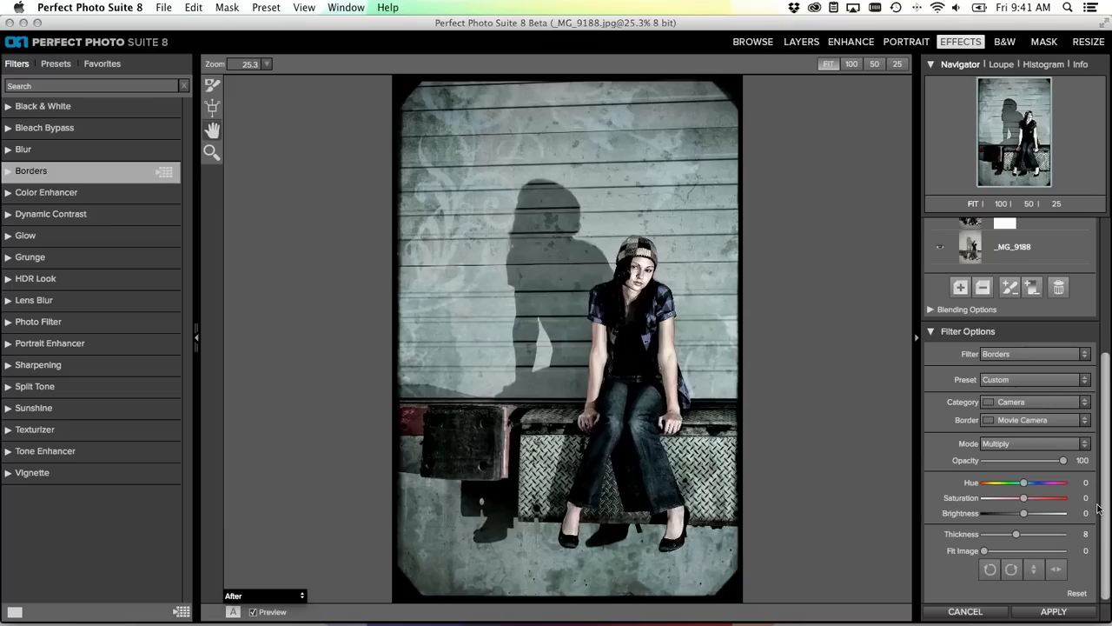
{"action": "scroll", "coordinate": [1105, 507], "scroll_direction": "down", "scroll_amount": 1}
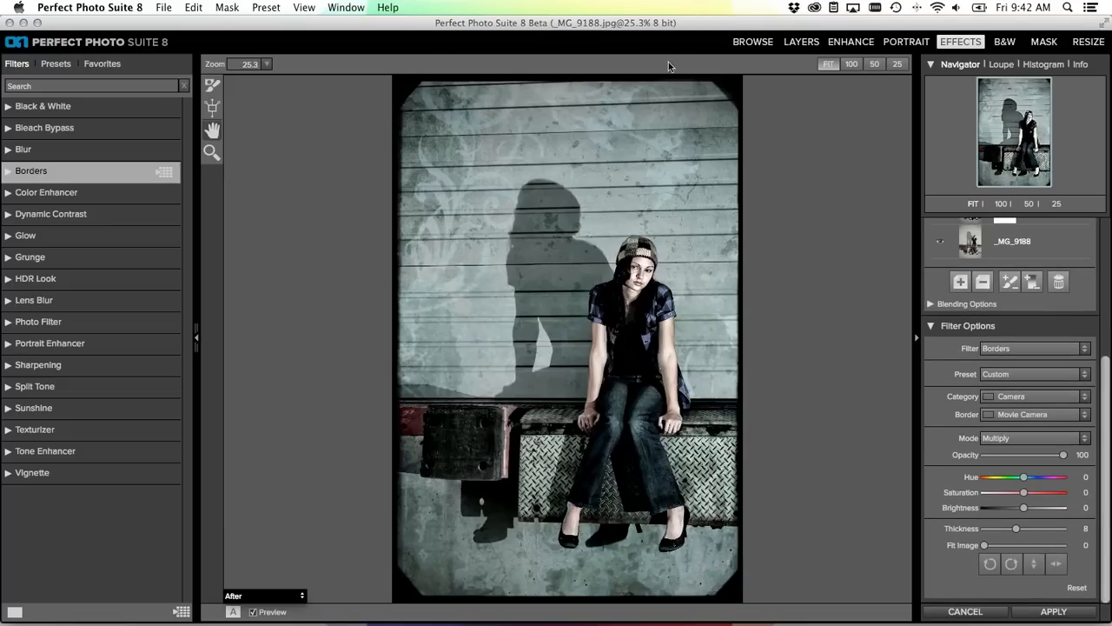
{"action": "left_click_drag", "start_coordinate": [1015, 528], "coordinate": [993, 533]}
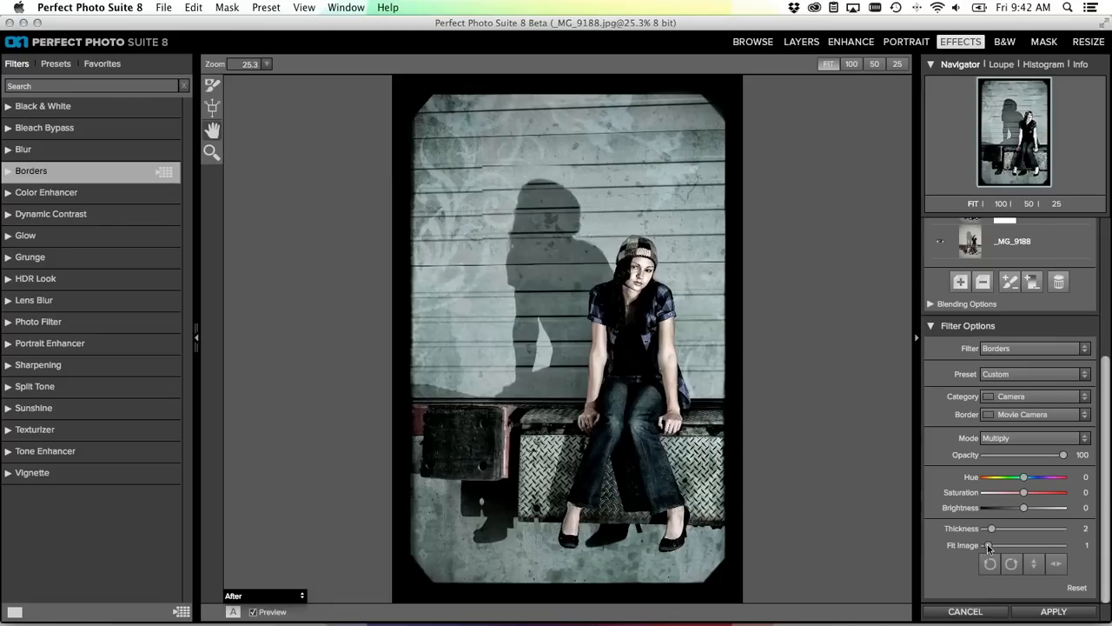
{"action": "left_click_drag", "start_coordinate": [987, 546], "coordinate": [992, 547]}
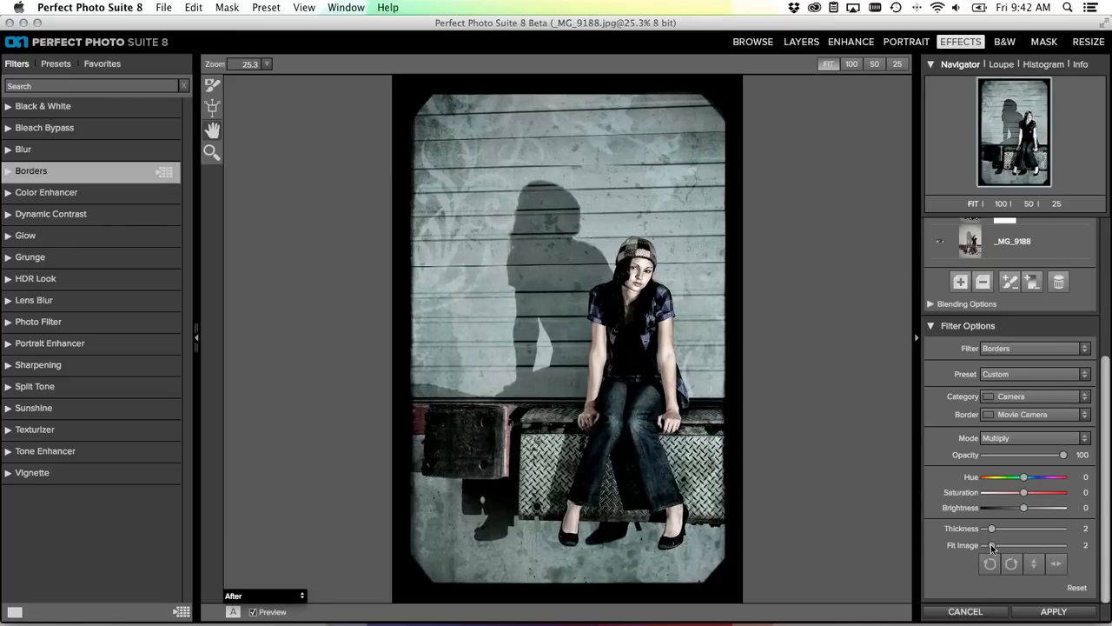
{"action": "scroll", "coordinate": [992, 546], "scroll_direction": "up", "scroll_amount": 1}
{"action": "scroll", "coordinate": [993, 548], "scroll_direction": "down", "scroll_amount": 1}
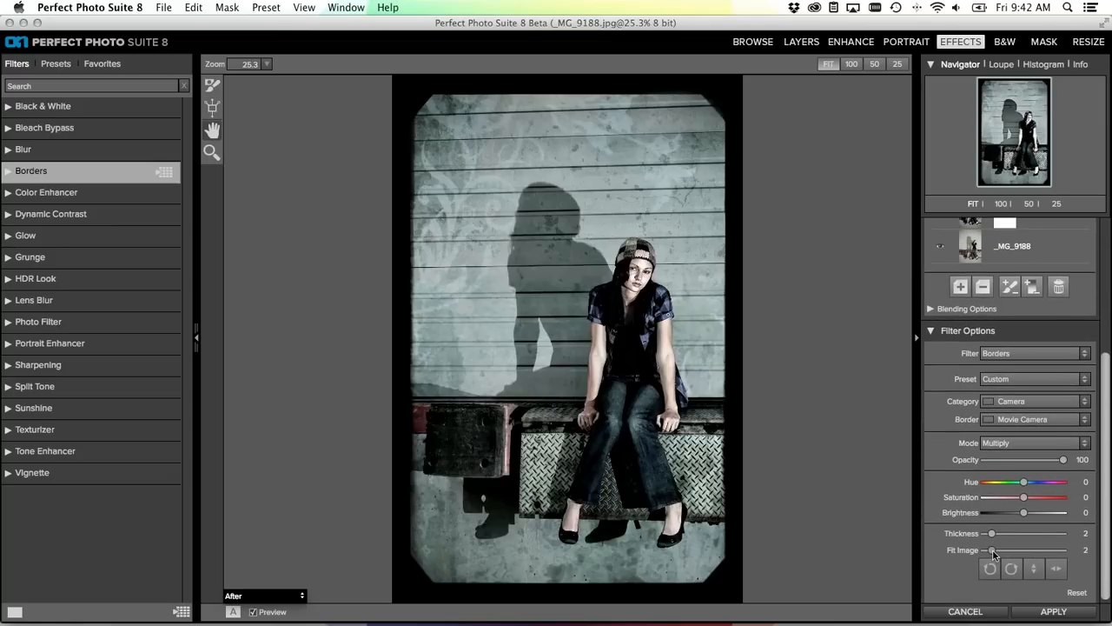
{"action": "left_click_drag", "start_coordinate": [997, 550], "coordinate": [999, 551]}
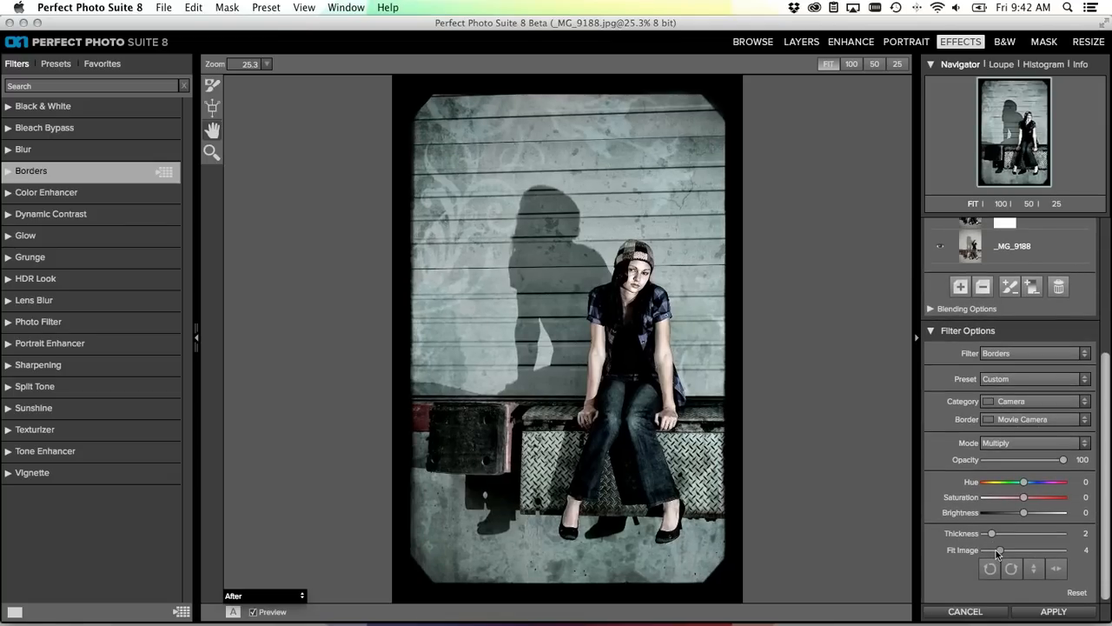
Compare the original _MG_9188 base layer with the complete filter stack, ending on the empty top layer
{"action": "left_click_drag", "start_coordinate": [1107, 365], "coordinate": [1108, 259]}
{"action": "left_click", "coordinate": [1049, 414]}
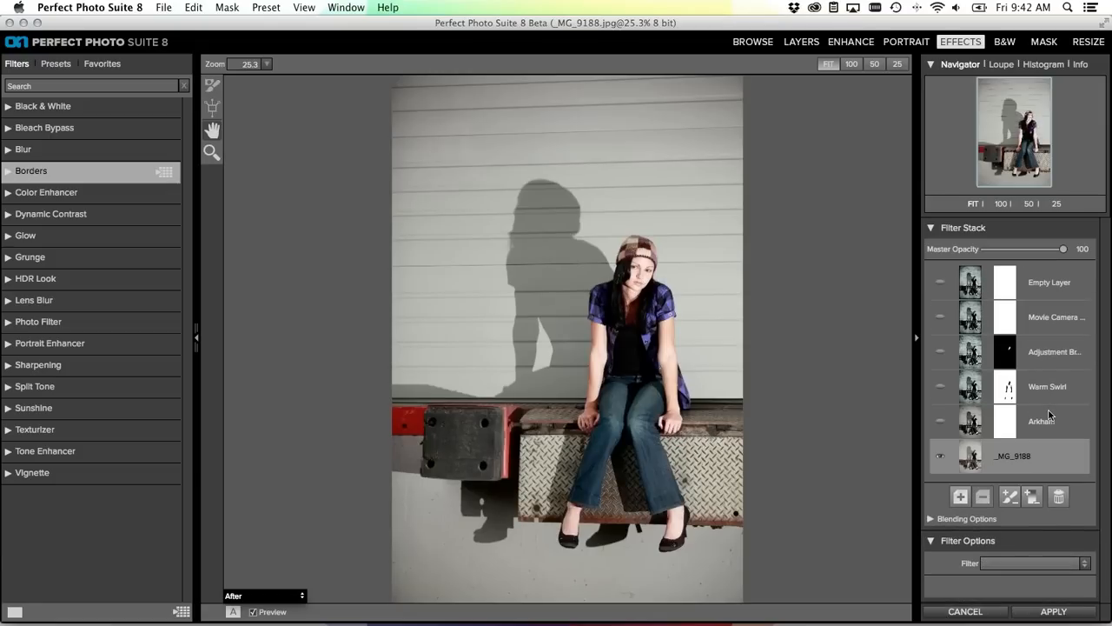
{"action": "left_click", "coordinate": [1051, 285]}
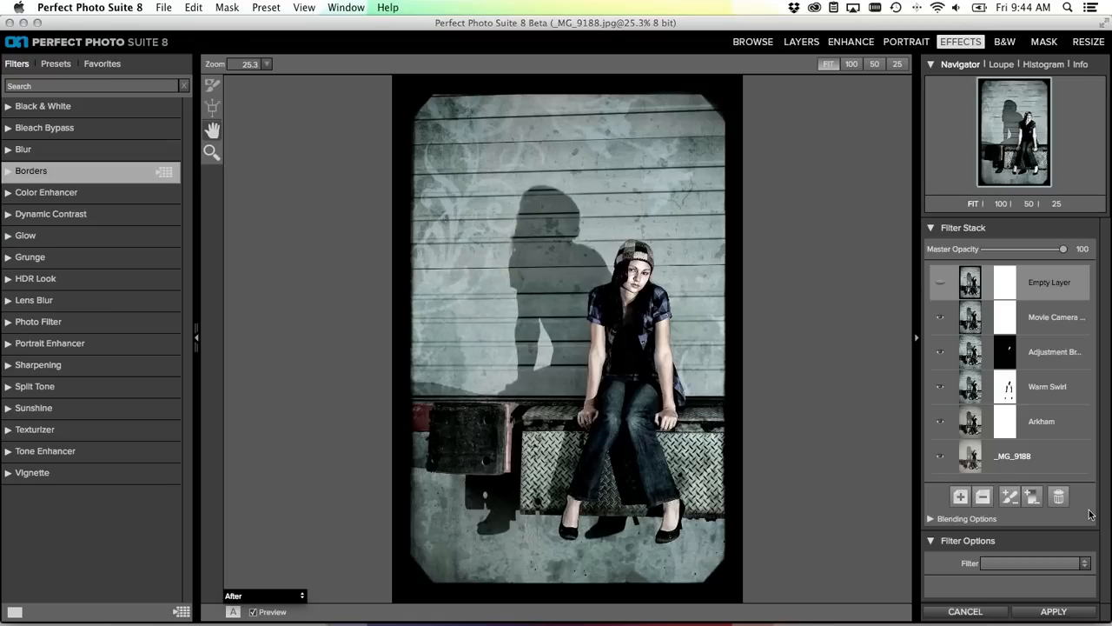
Add a filter layer directly above the _MG_9188 base layer and assign it the Dynamic Contrast filter
{"action": "left_click", "coordinate": [937, 285]}
{"action": "left_click", "coordinate": [1047, 459]}
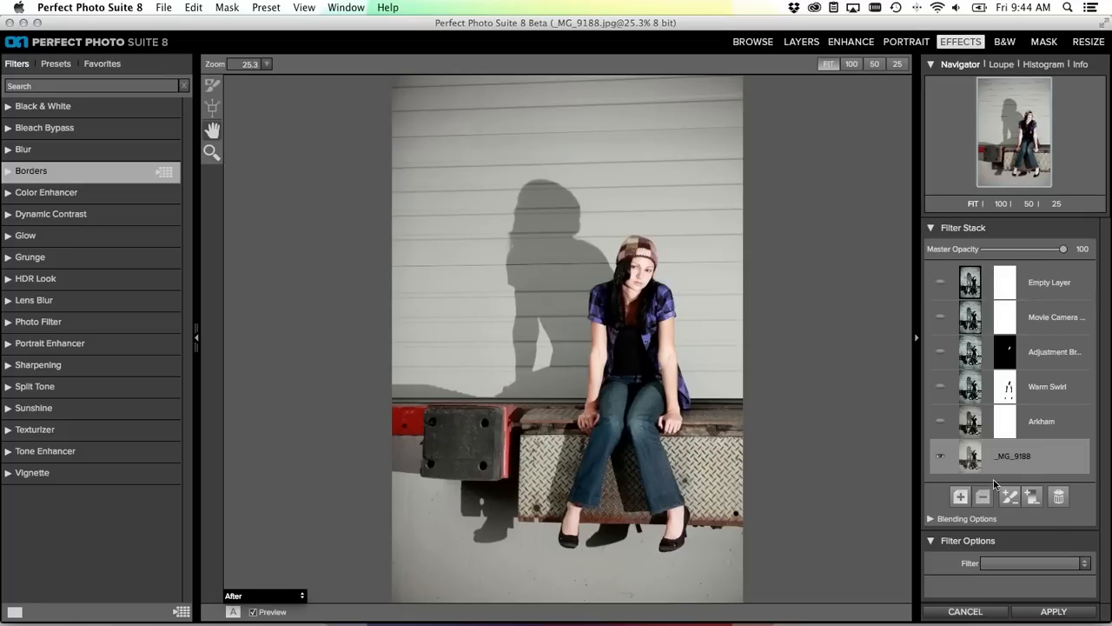
{"action": "left_click", "coordinate": [960, 496]}
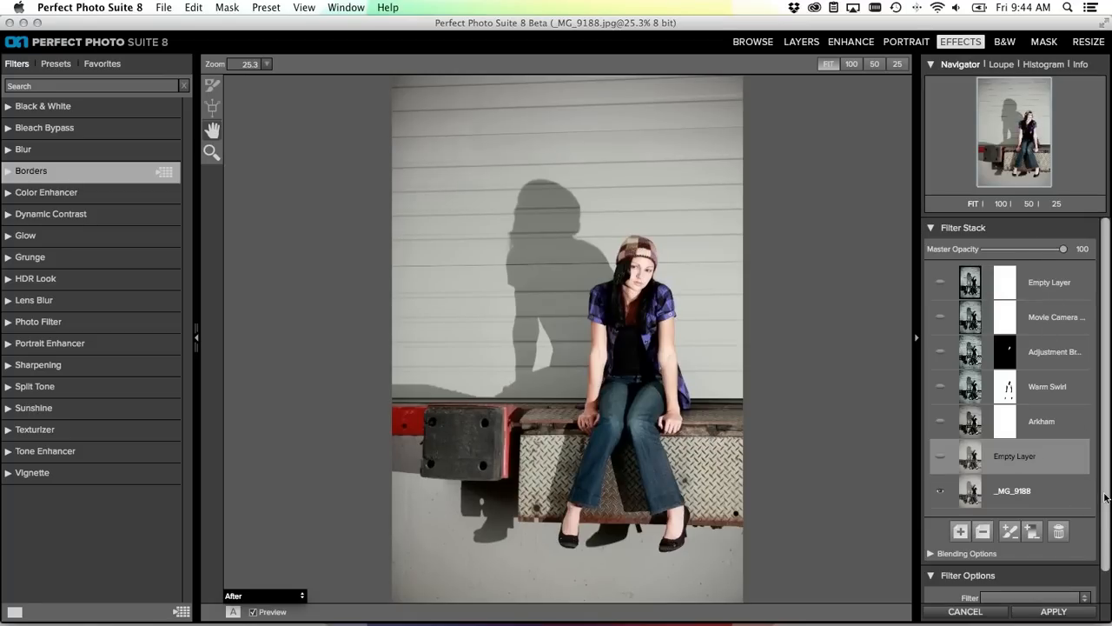
{"action": "scroll", "coordinate": [1106, 496], "scroll_direction": "down", "scroll_amount": 2}
{"action": "left_click", "coordinate": [1065, 563]}
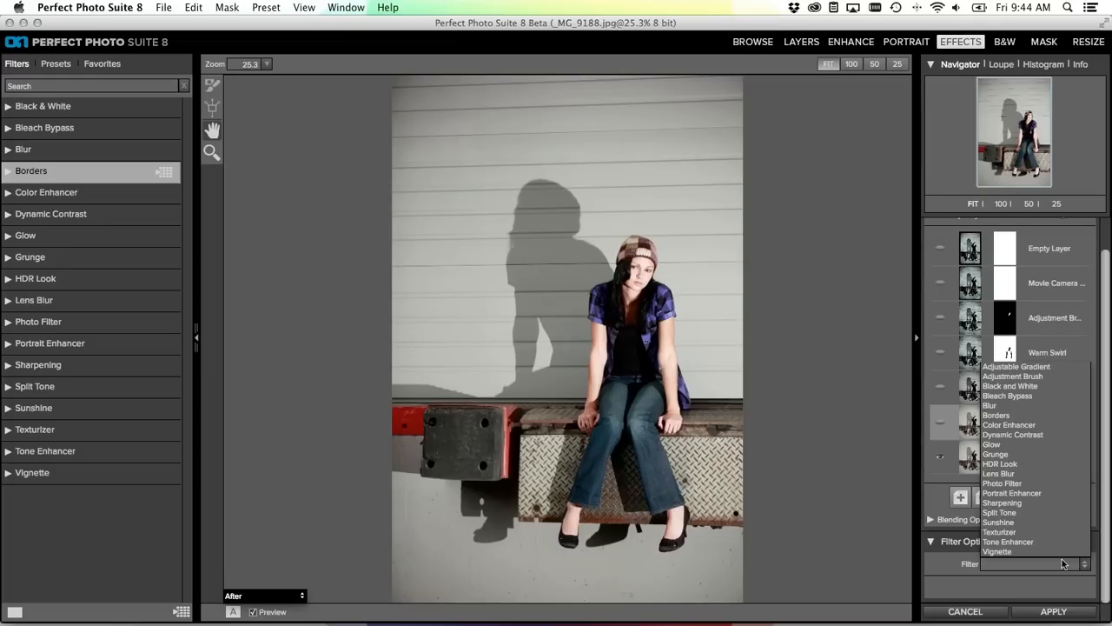
{"action": "left_click", "coordinate": [1013, 434]}
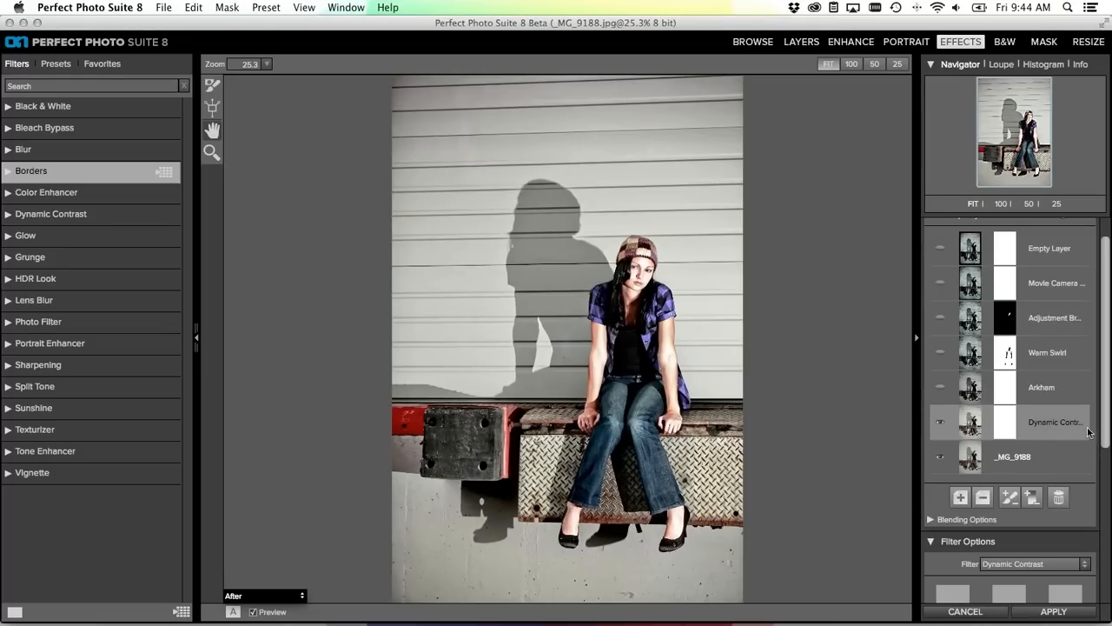
Set the Dynamic Contrast filter's Medium and Large contrast to 0
{"action": "left_click_drag", "start_coordinate": [1106, 430], "coordinate": [1104, 557]}
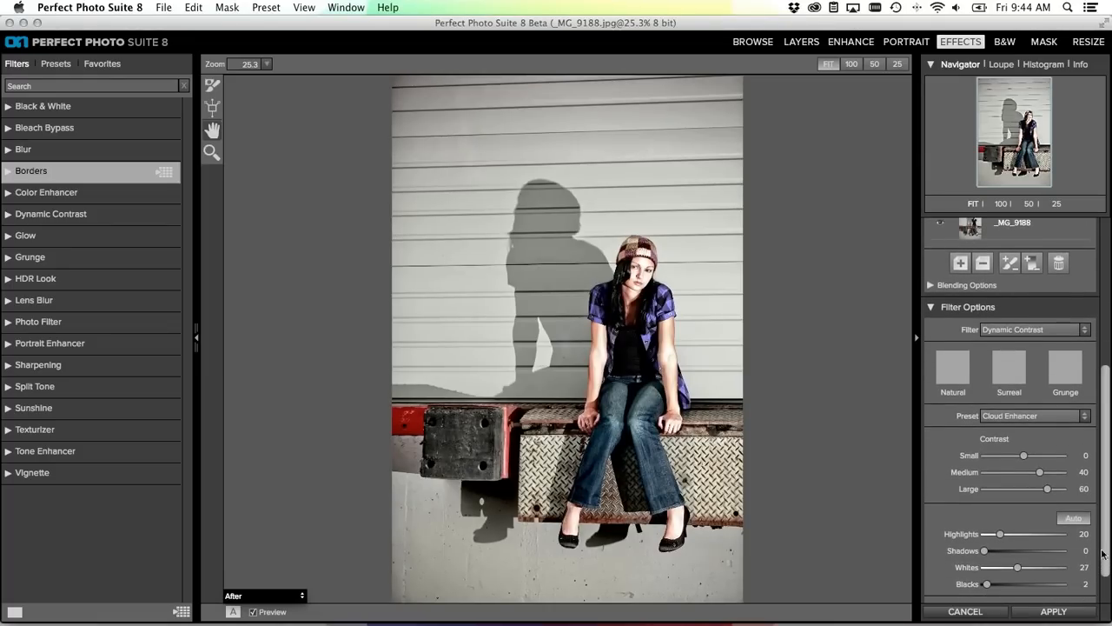
{"action": "left_click", "coordinate": [1078, 472]}
{"action": "type", "text": "0"}
{"action": "key", "text": "Tab"}
{"action": "type", "text": "0"}
{"action": "key", "text": "Tab"}
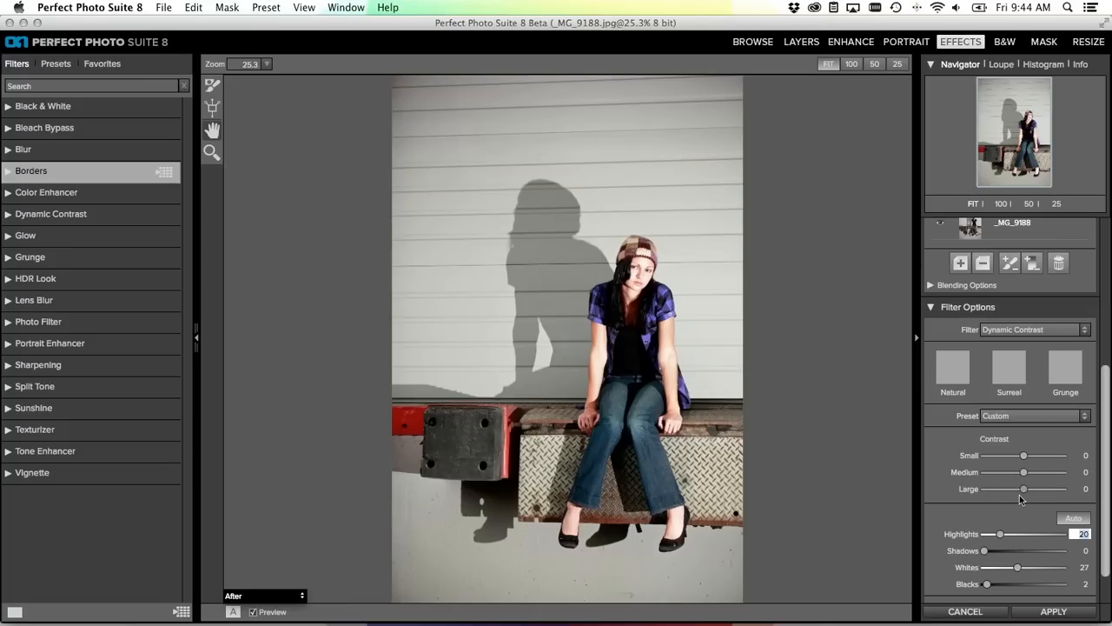
Cancel the Effects edit, discarding the filter stack, and close _MG_9188.jpg without saving
{"action": "left_click", "coordinate": [968, 611]}
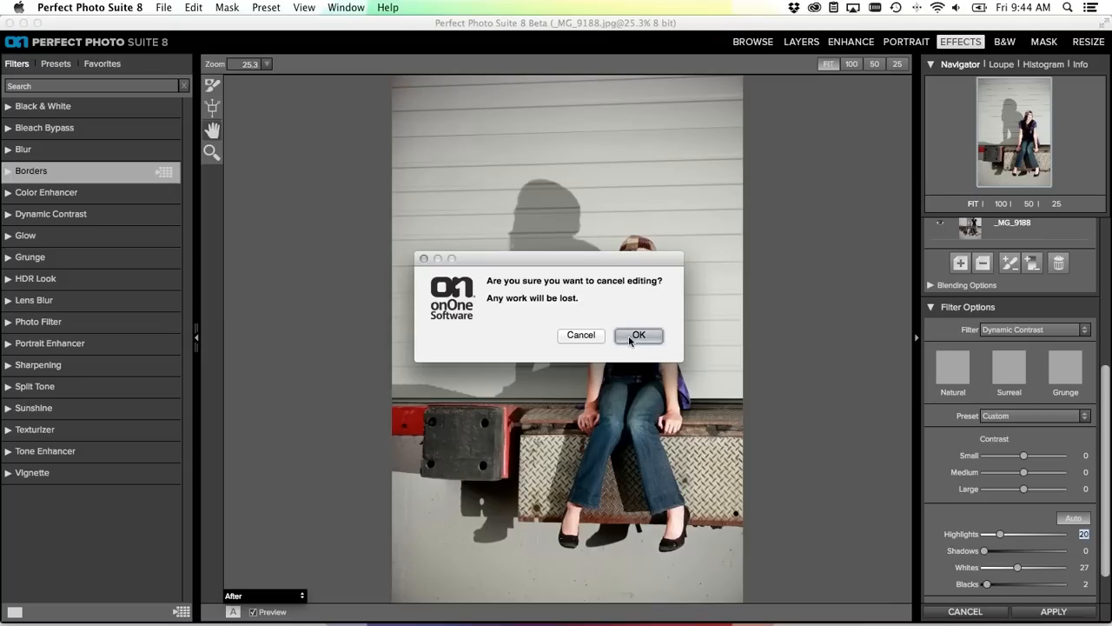
{"action": "left_click", "coordinate": [638, 337]}
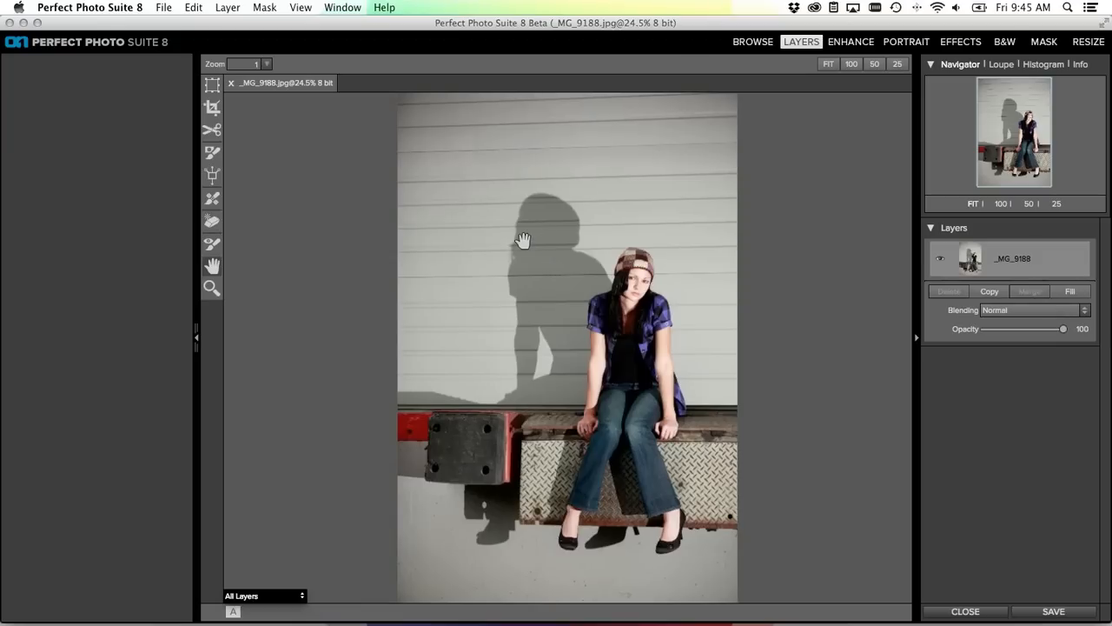
{"action": "left_click", "coordinate": [232, 84]}
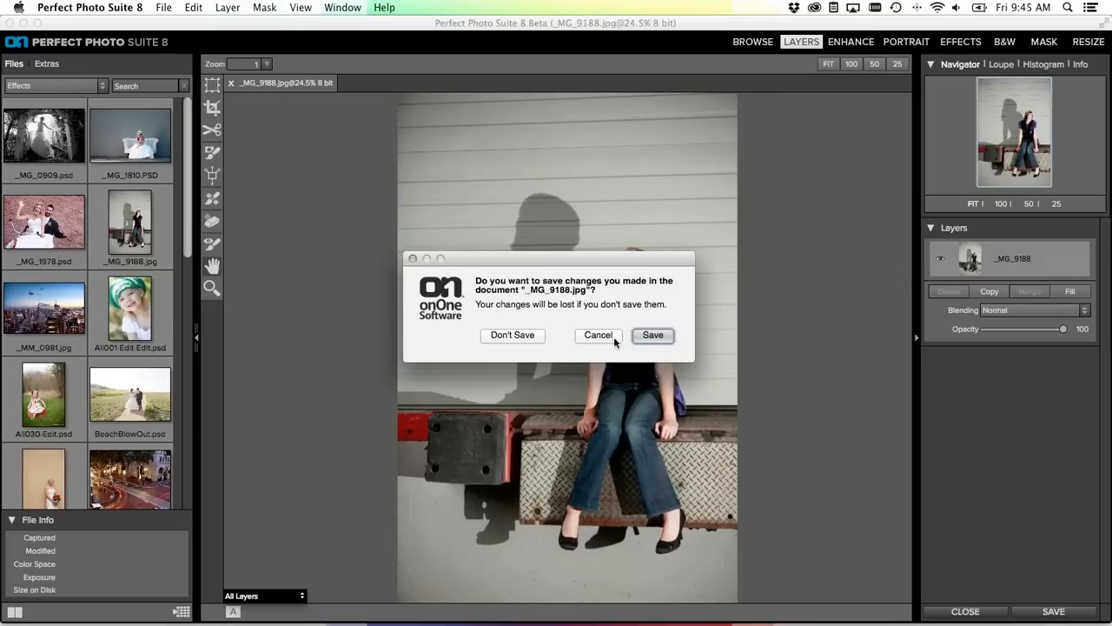
{"action": "left_click", "coordinate": [539, 334]}
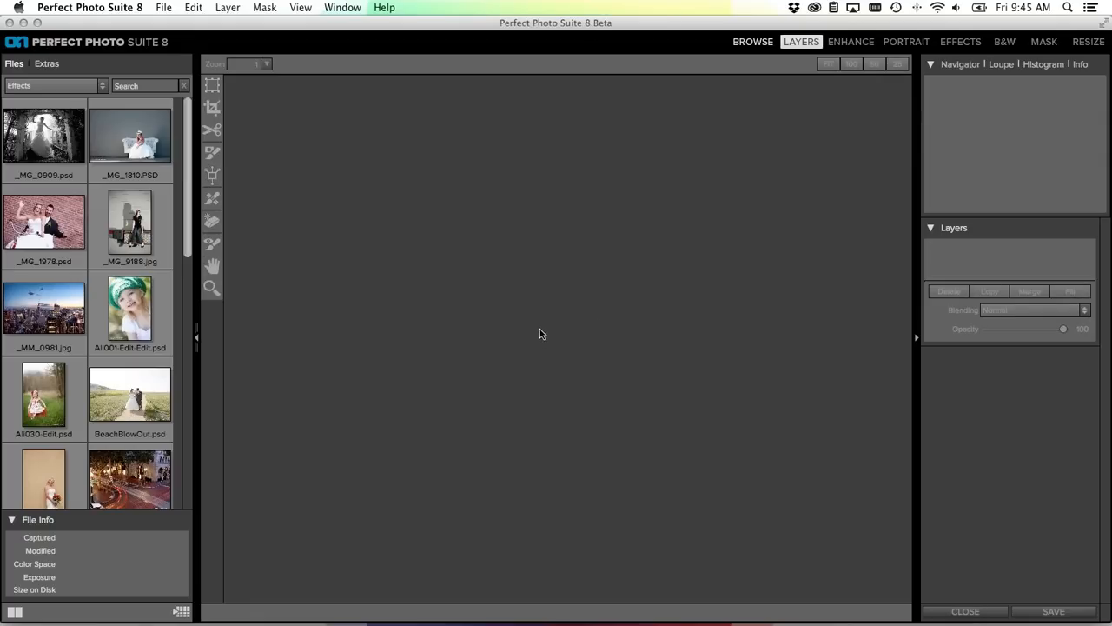
Browse the Effects demo images and open Vista_House-Edit (1).psd in the Effects module using Edit Original
{"action": "left_click", "coordinate": [763, 42]}
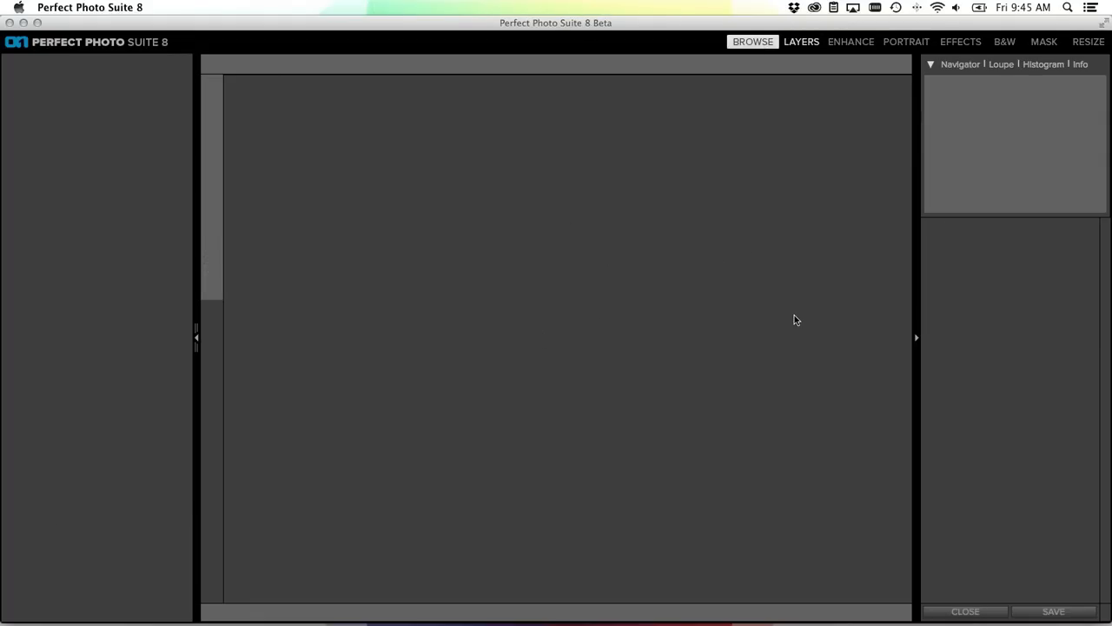
{"action": "scroll", "coordinate": [823, 332], "scroll_direction": "down", "scroll_amount": 3}
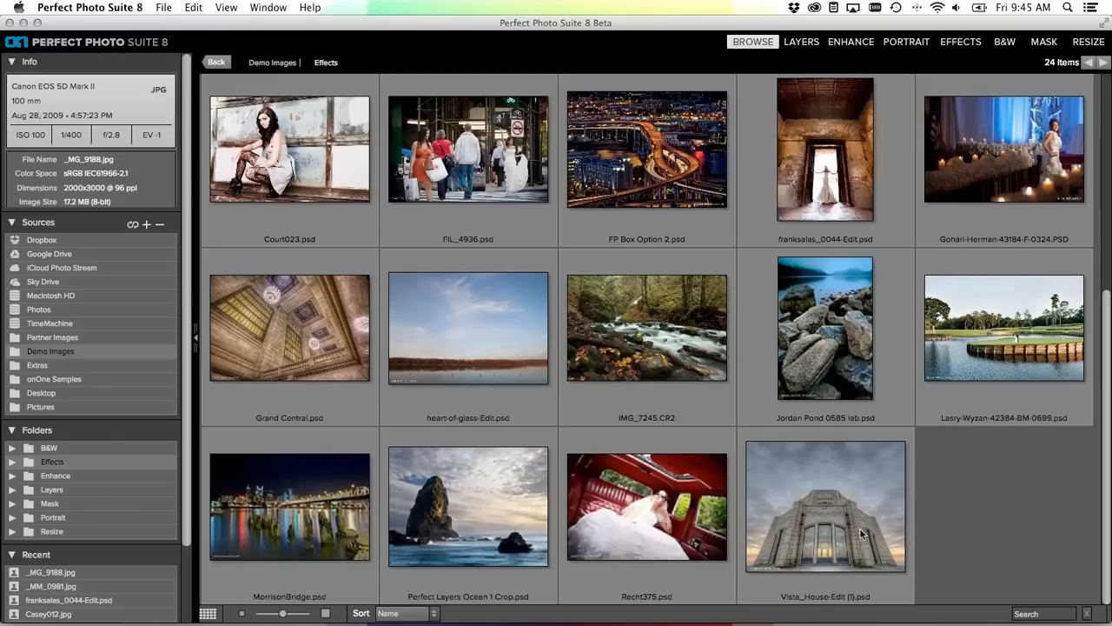
{"action": "left_click", "coordinate": [823, 501]}
{"action": "left_click", "coordinate": [959, 41]}
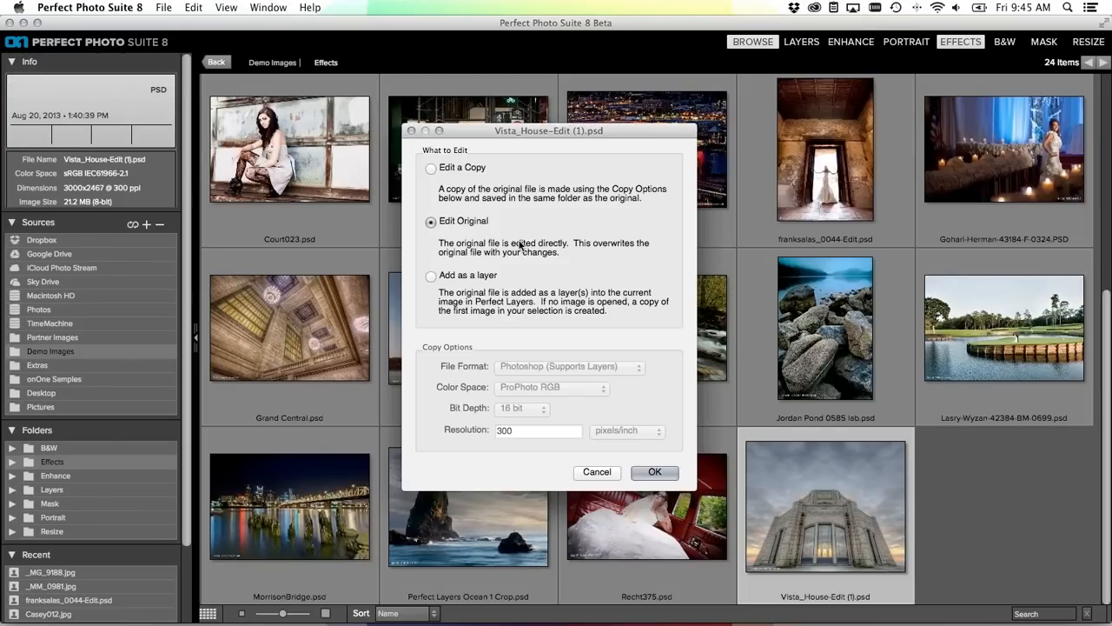
{"action": "left_click", "coordinate": [654, 472]}
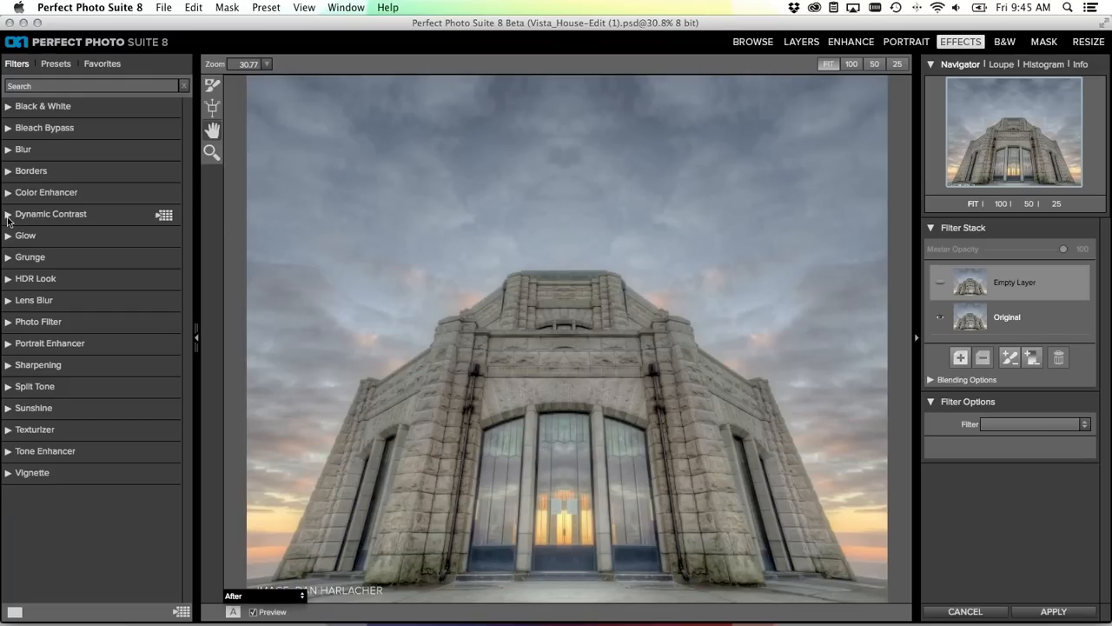
Apply the Dynamic Contrast preset Natural to the empty layer and hide the preset browser
{"action": "left_click", "coordinate": [5, 222]}
{"action": "scroll", "coordinate": [67, 423], "scroll_direction": "down", "scroll_amount": 3}
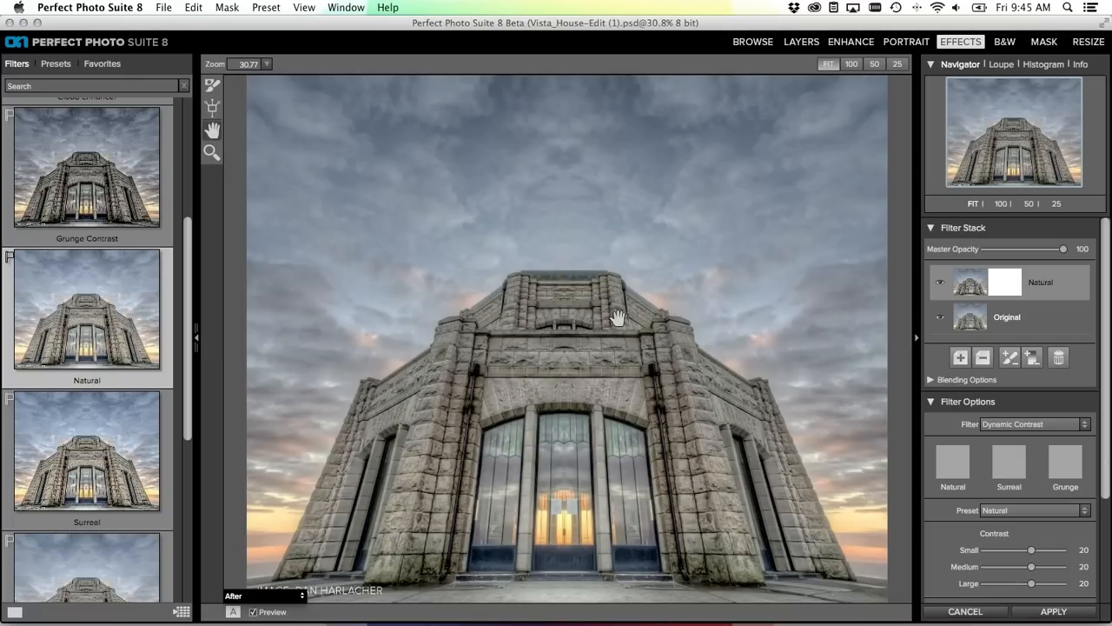
{"action": "key", "text": "super+Left"}
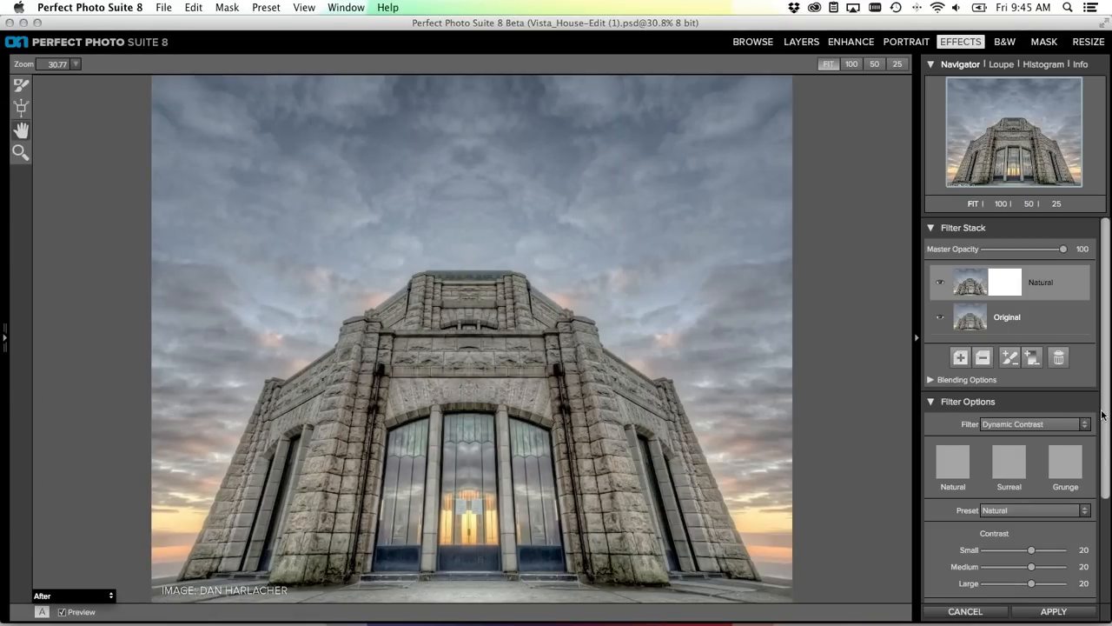
Set the Natural layer's Small, Medium and Large contrast to 0
{"action": "left_click_drag", "start_coordinate": [1106, 426], "coordinate": [1100, 547]}
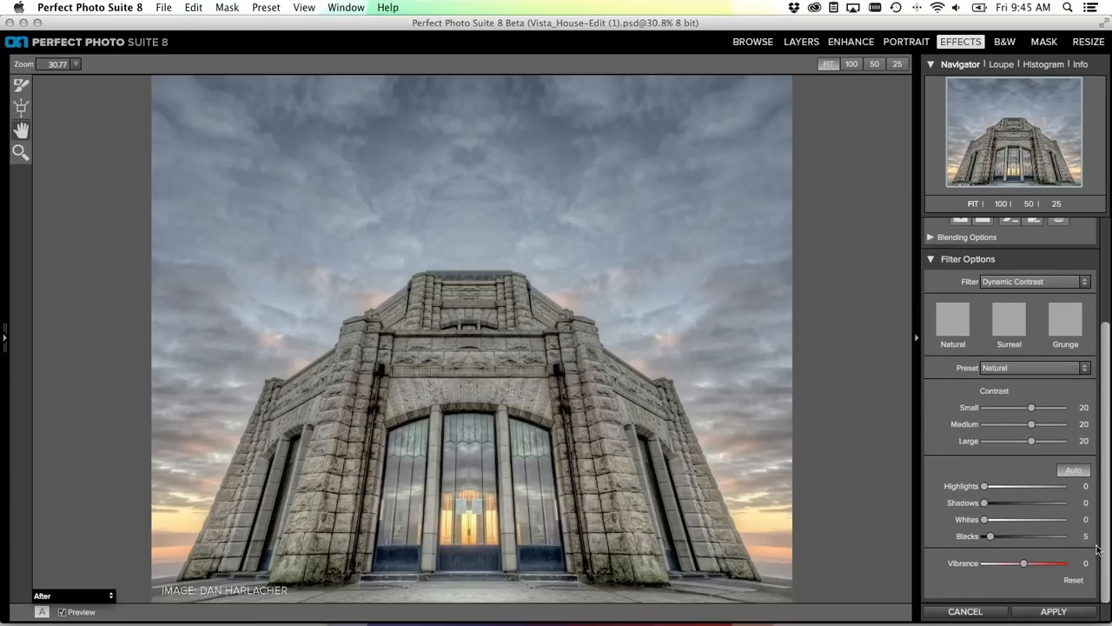
{"action": "left_click", "coordinate": [1082, 407]}
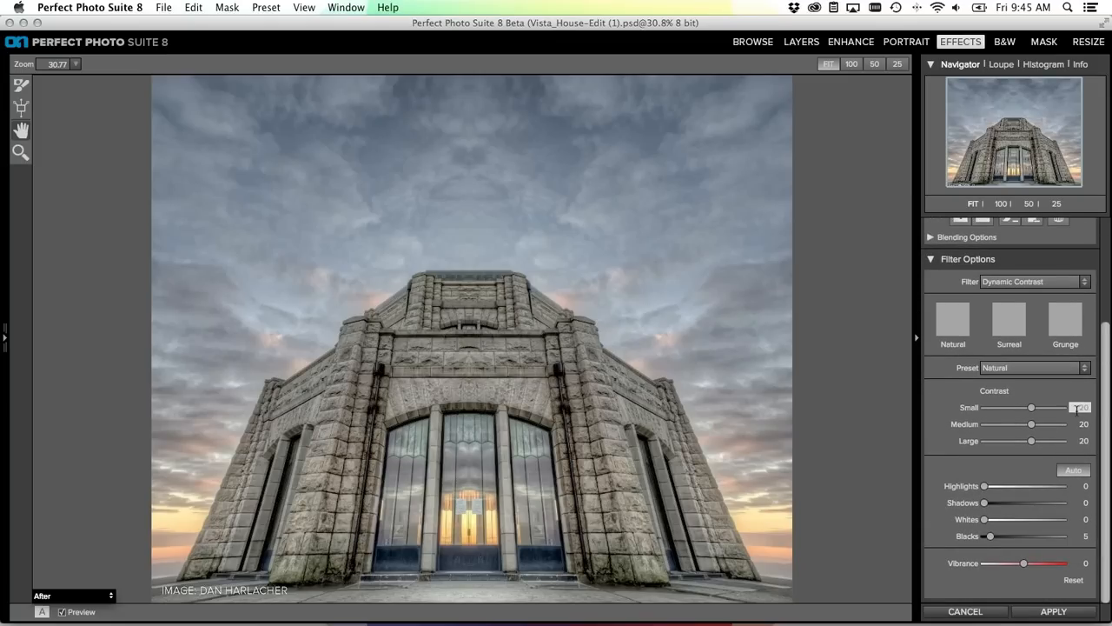
{"action": "type", "text": "0"}
{"action": "key", "text": "Tab"}
{"action": "type", "text": "0"}
{"action": "key", "text": "Tab"}
{"action": "type", "text": "0"}
{"action": "key", "text": "Tab"}
{"action": "left_click", "coordinate": [1015, 476]}
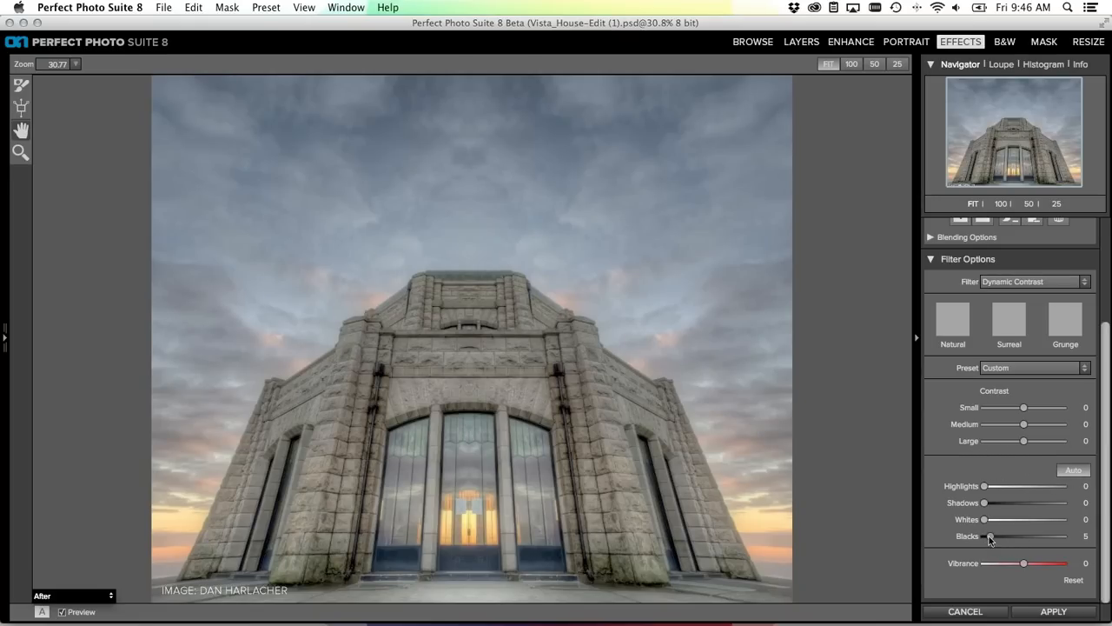
Show the histogram and turn on the clipping overlay, checking the matching Show Clipping option
{"action": "left_click", "coordinate": [1080, 536]}
{"action": "left_click", "coordinate": [1038, 66]}
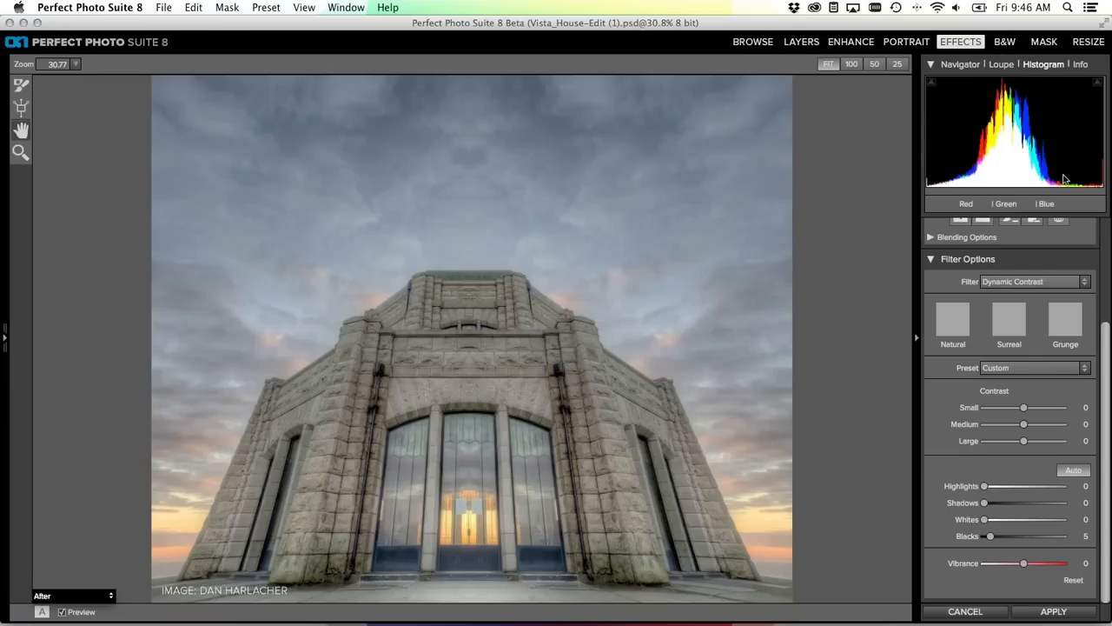
{"action": "left_click", "coordinate": [929, 83]}
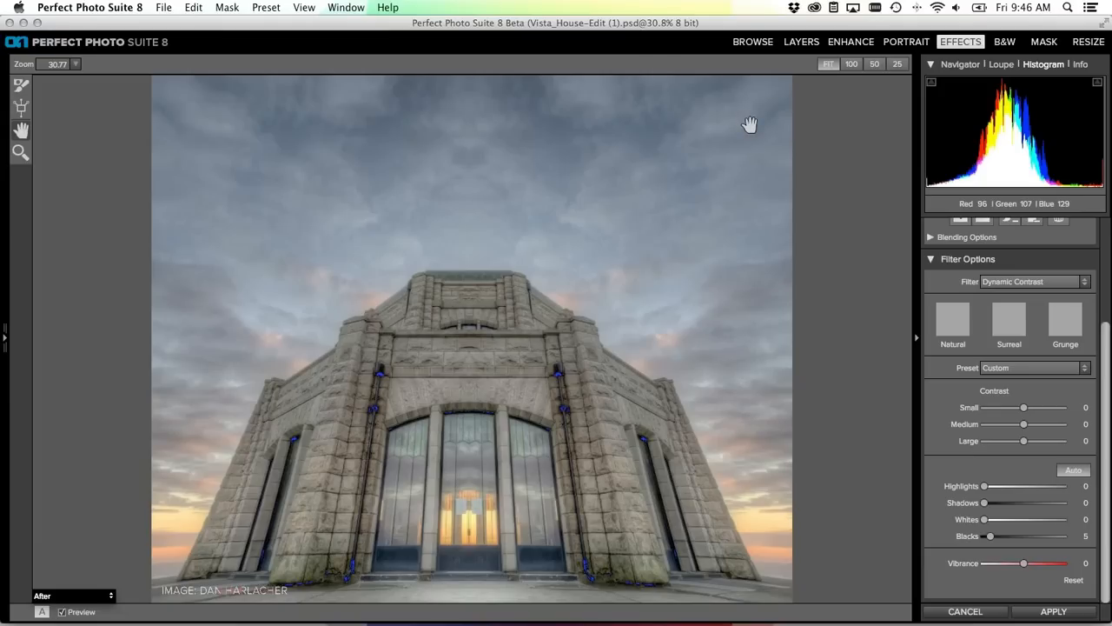
{"action": "left_click", "coordinate": [308, 7]}
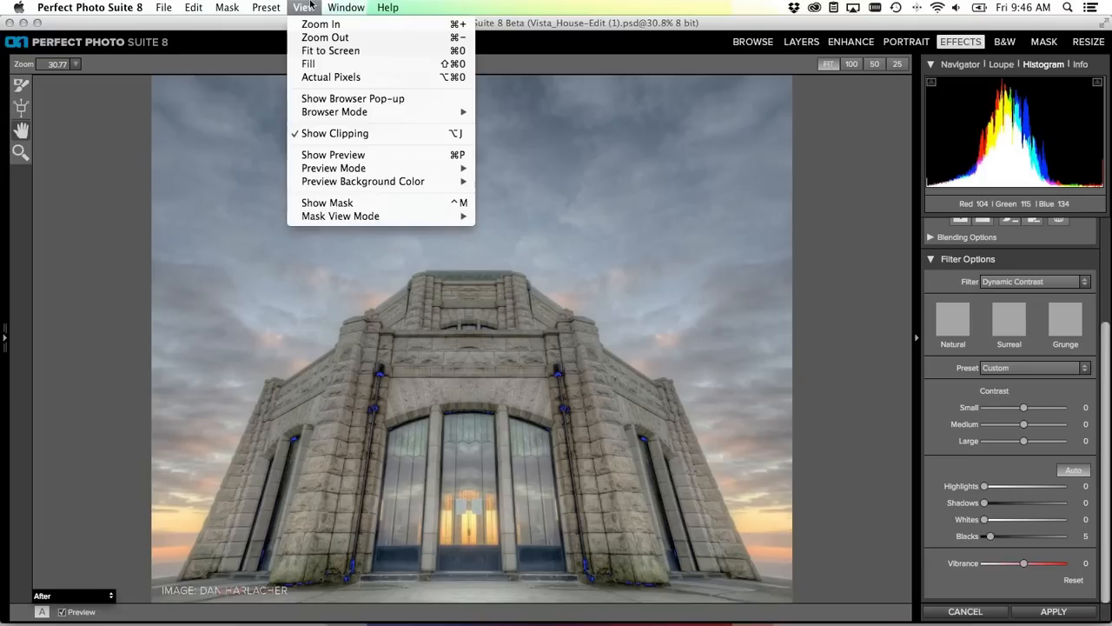
{"action": "left_click", "coordinate": [716, 33]}
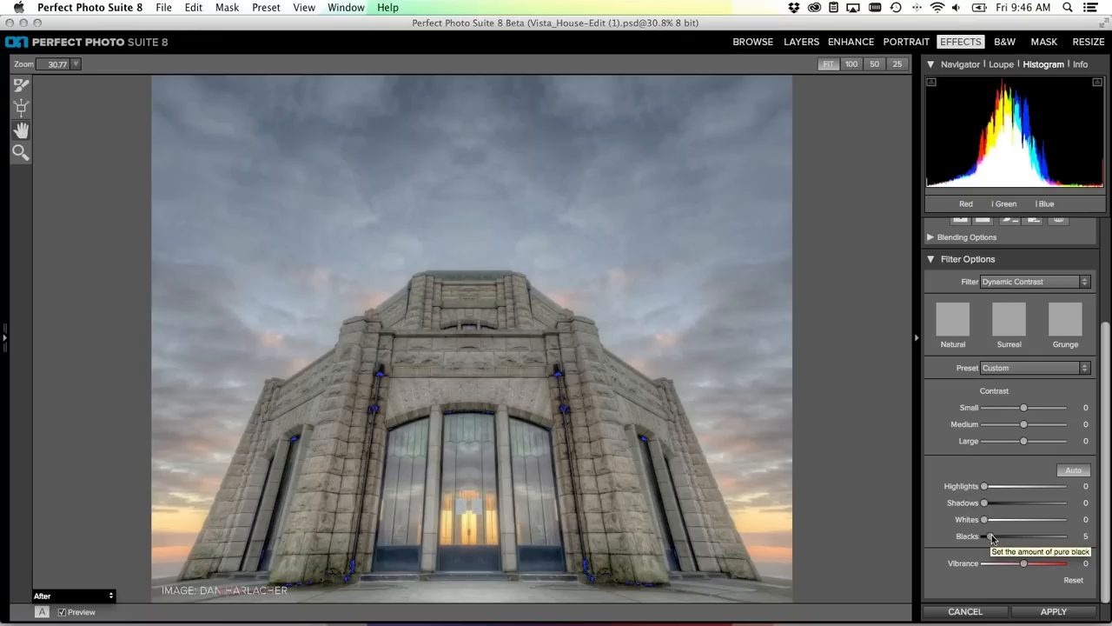
Set the Dynamic Contrast Blacks to 10 and Whites to 20, and return to the Navigator
{"action": "left_click_drag", "start_coordinate": [992, 539], "coordinate": [997, 539]}
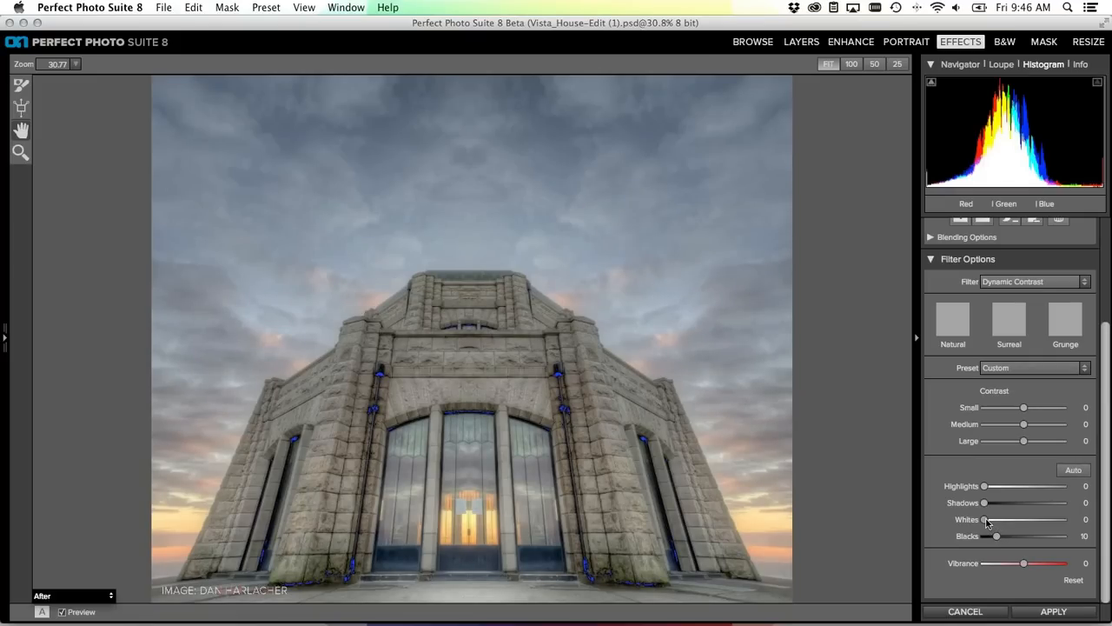
{"action": "left_click_drag", "start_coordinate": [986, 521], "coordinate": [1009, 522]}
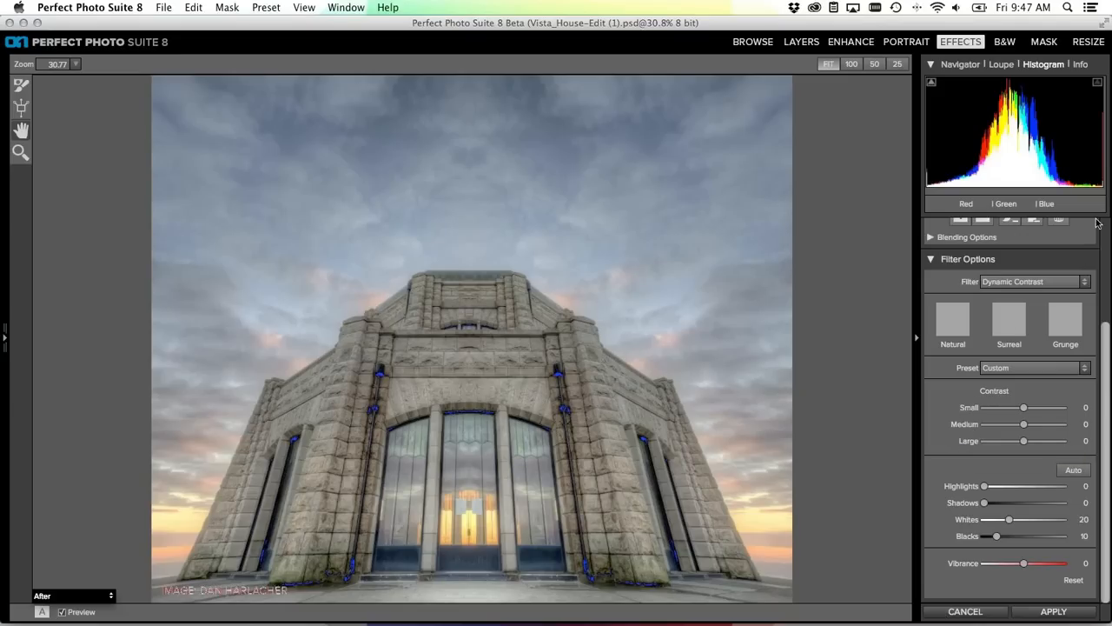
{"action": "left_click", "coordinate": [960, 64]}
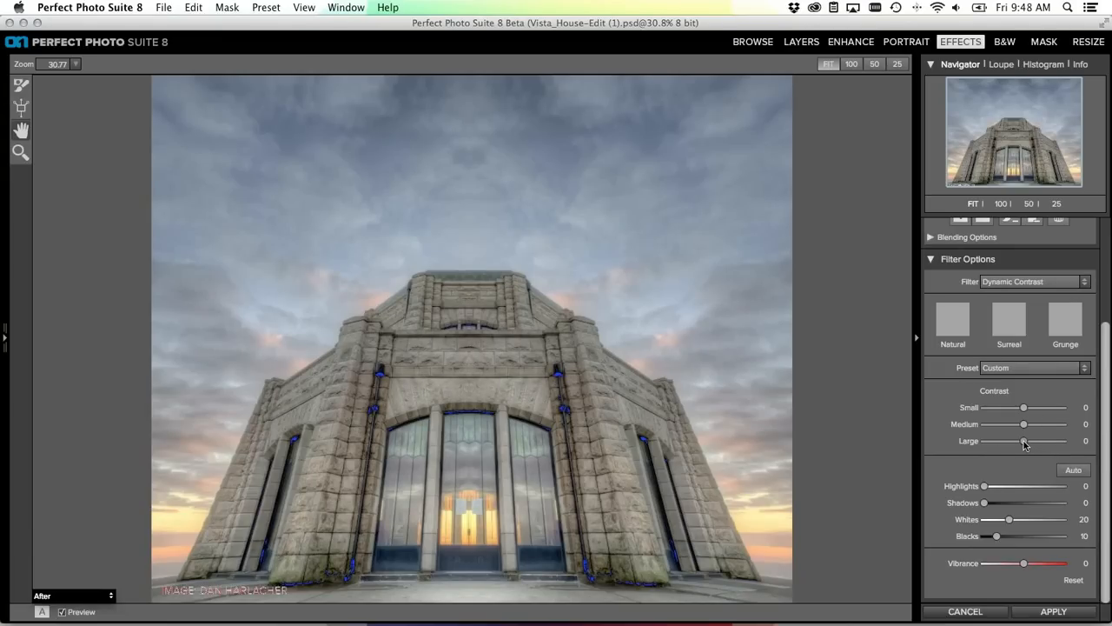
Try strong and near-zero Large contrast on the building photo, settling on a Large value of 49
{"action": "left_click_drag", "start_coordinate": [1027, 443], "coordinate": [1047, 446]}
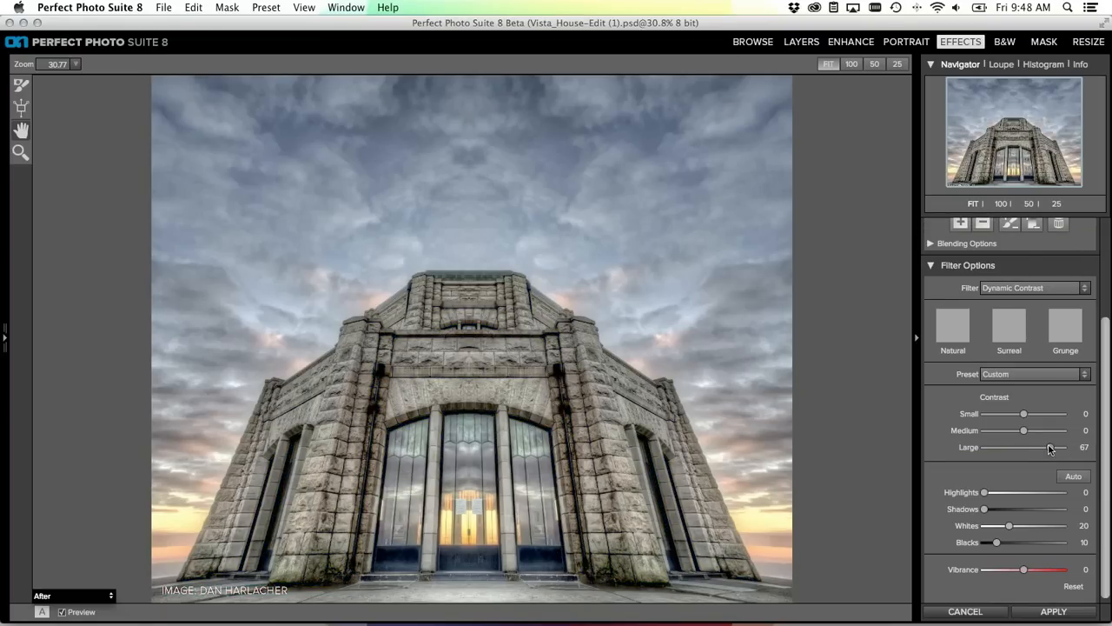
{"action": "left_click_drag", "start_coordinate": [1050, 448], "coordinate": [1024, 447]}
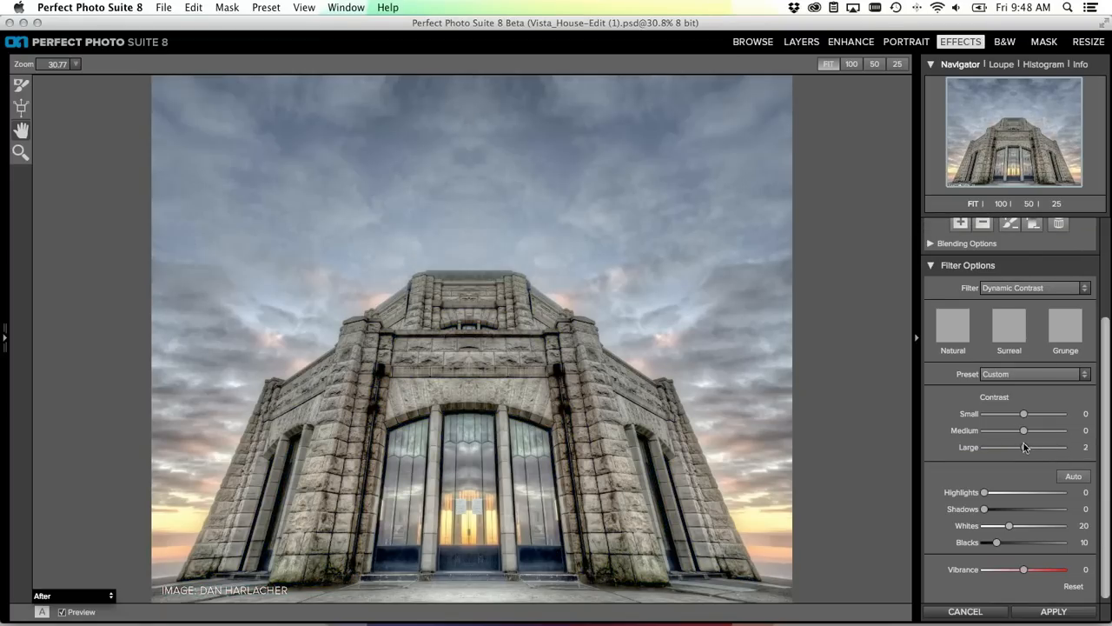
{"action": "left_click_drag", "start_coordinate": [1023, 447], "coordinate": [1043, 453]}
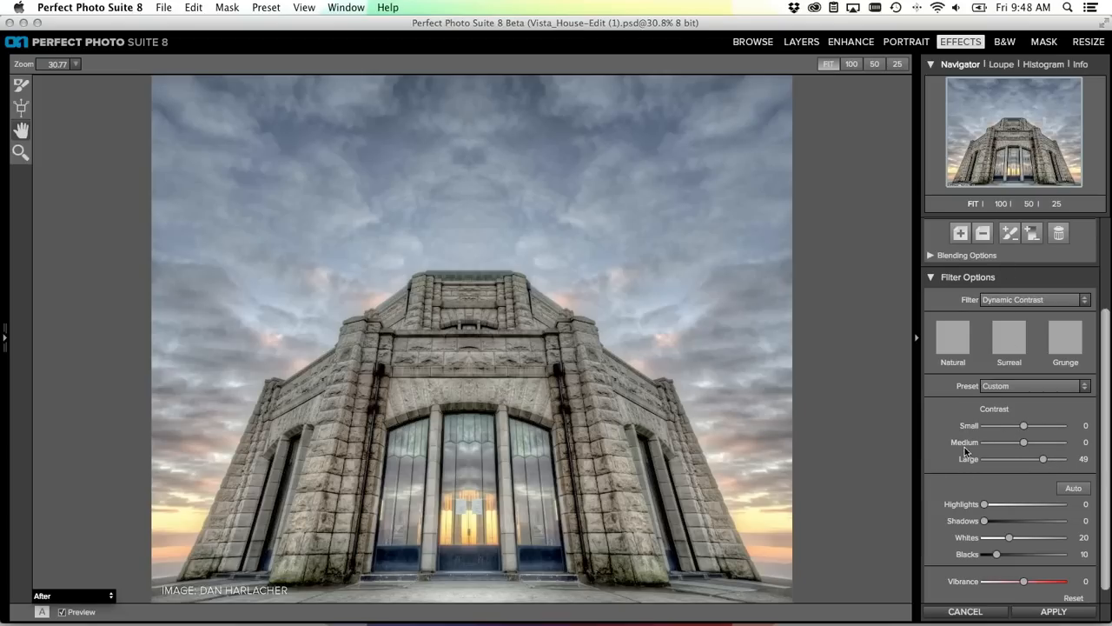
Set the Medium contrast to 26 and the Small contrast to 30, judging the stone detail up close
{"action": "left_click", "coordinate": [1029, 204]}
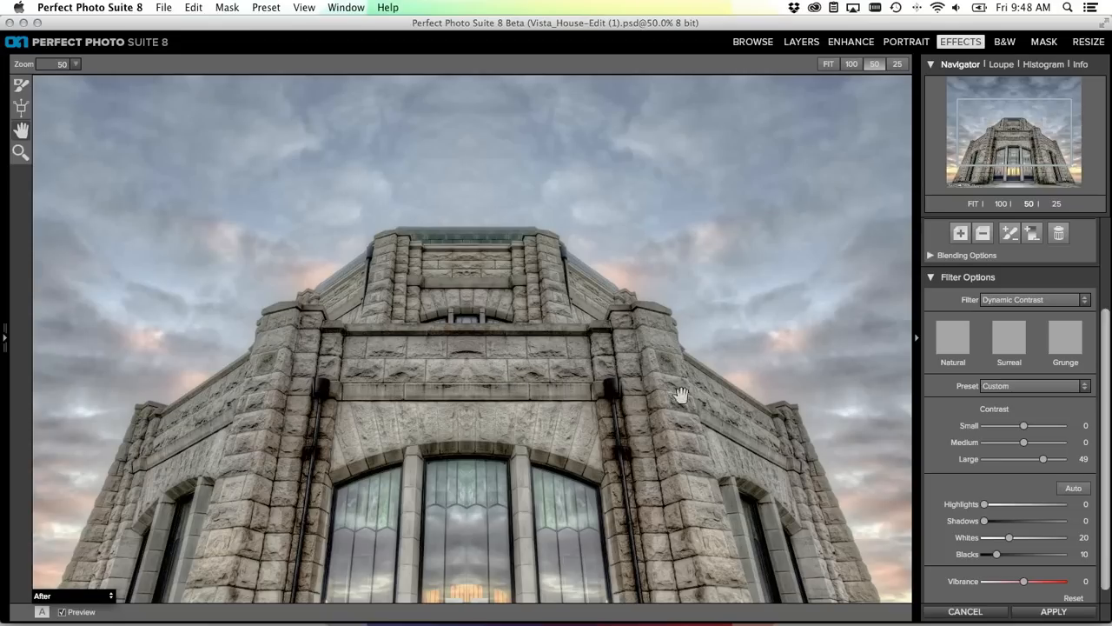
{"action": "left_click_drag", "start_coordinate": [1026, 442], "coordinate": [1034, 442]}
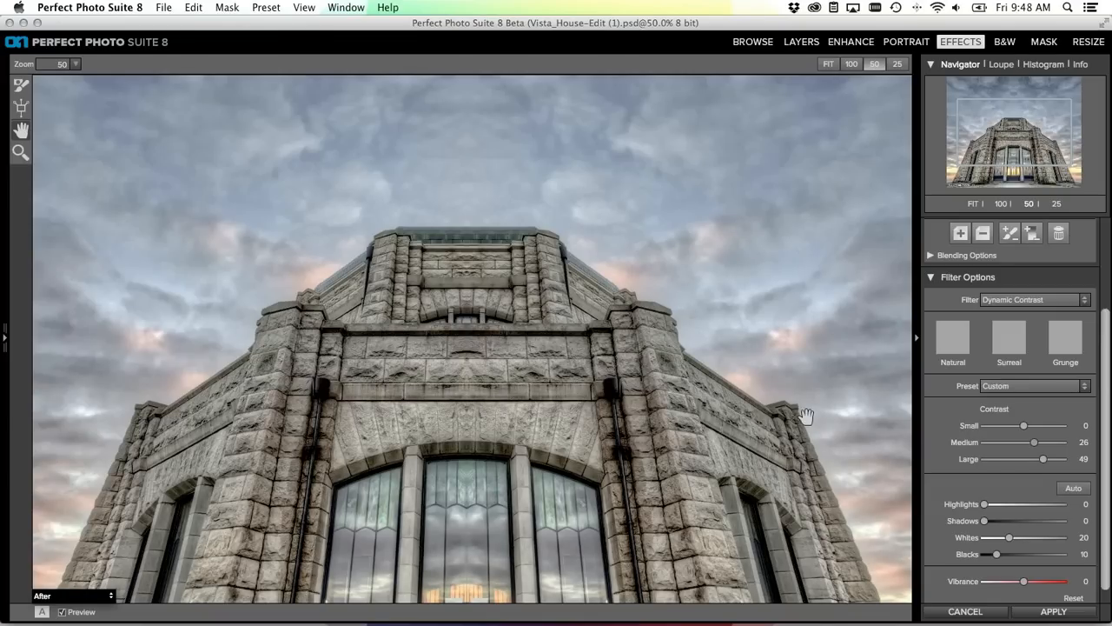
{"action": "left_click", "coordinate": [1001, 204]}
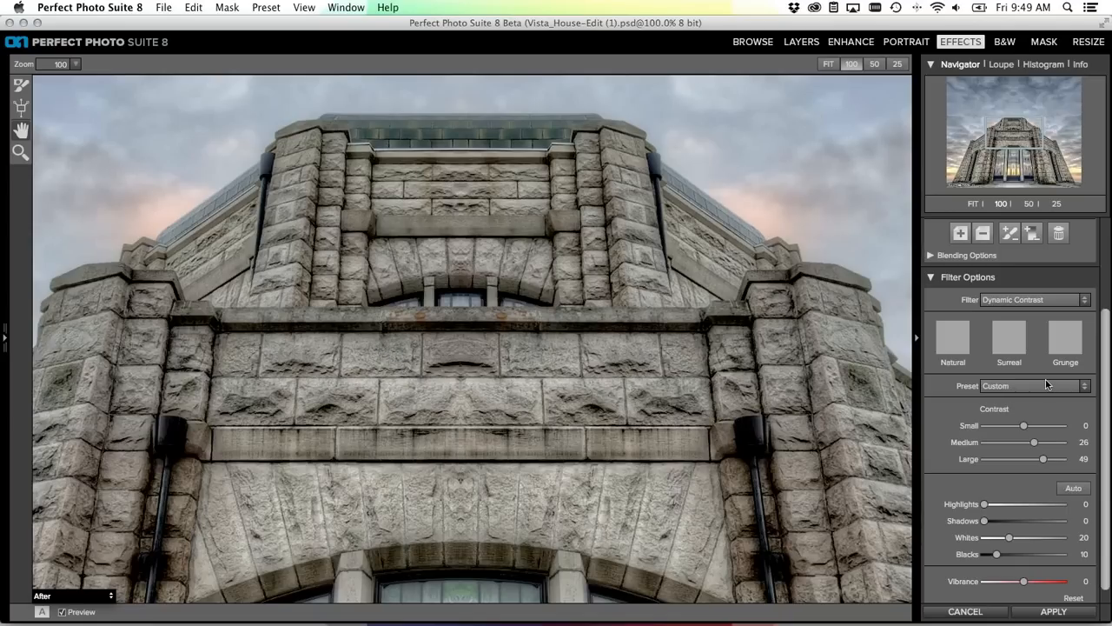
{"action": "left_click_drag", "start_coordinate": [1025, 427], "coordinate": [1036, 428]}
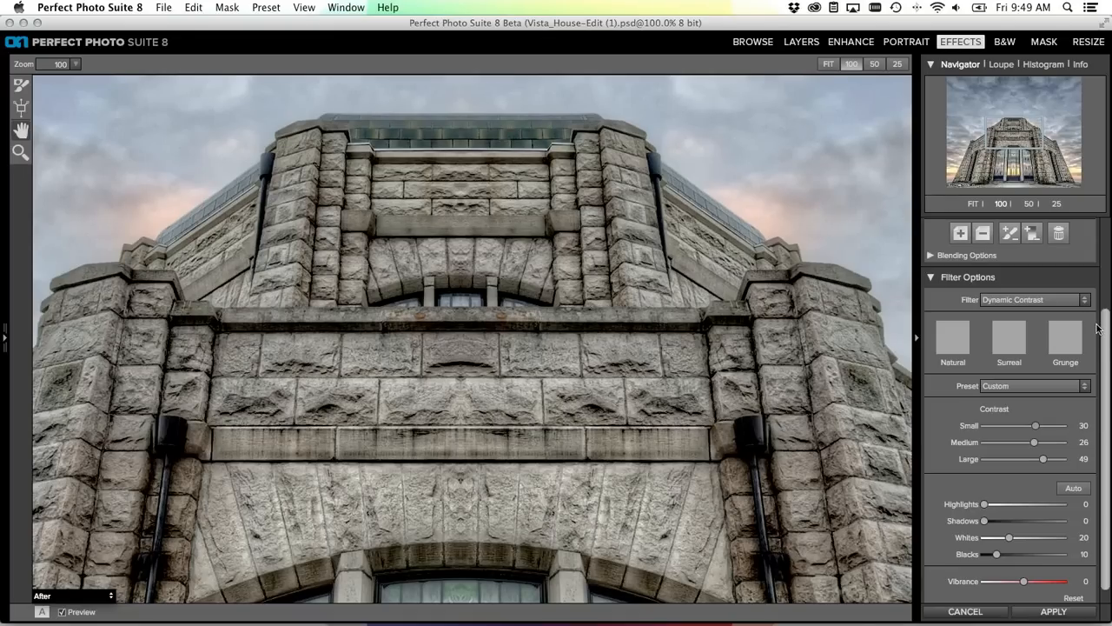
Compare the building photo with and without the Dynamic Contrast filter at 100% and at full-image view, and revisit the filter's settings
{"action": "left_click_drag", "start_coordinate": [1102, 325], "coordinate": [1100, 272]}
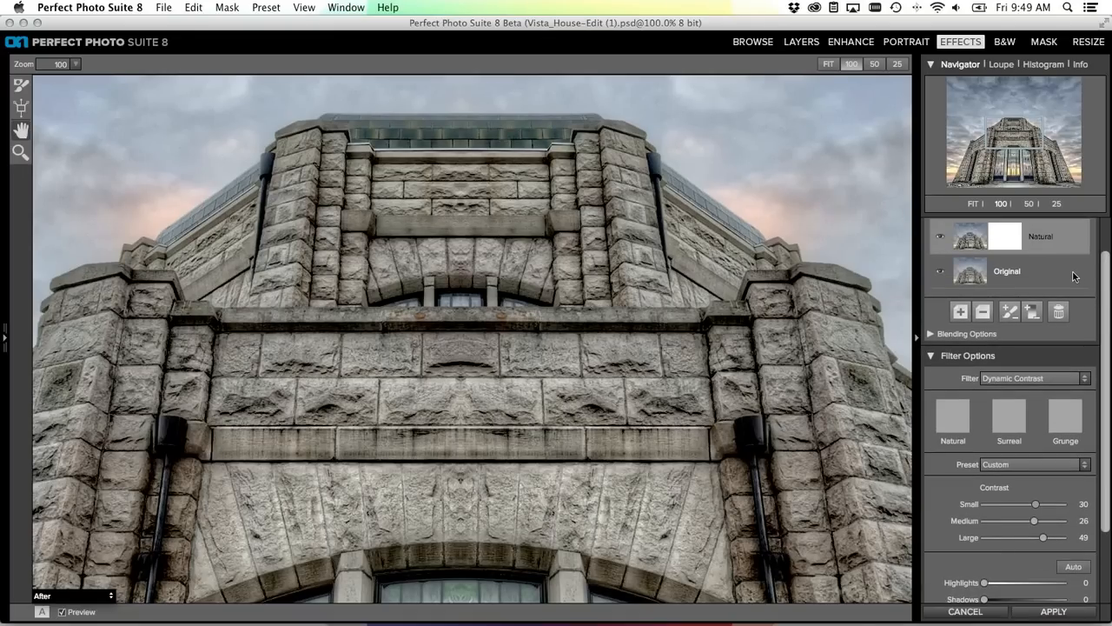
{"action": "left_click", "coordinate": [1063, 277]}
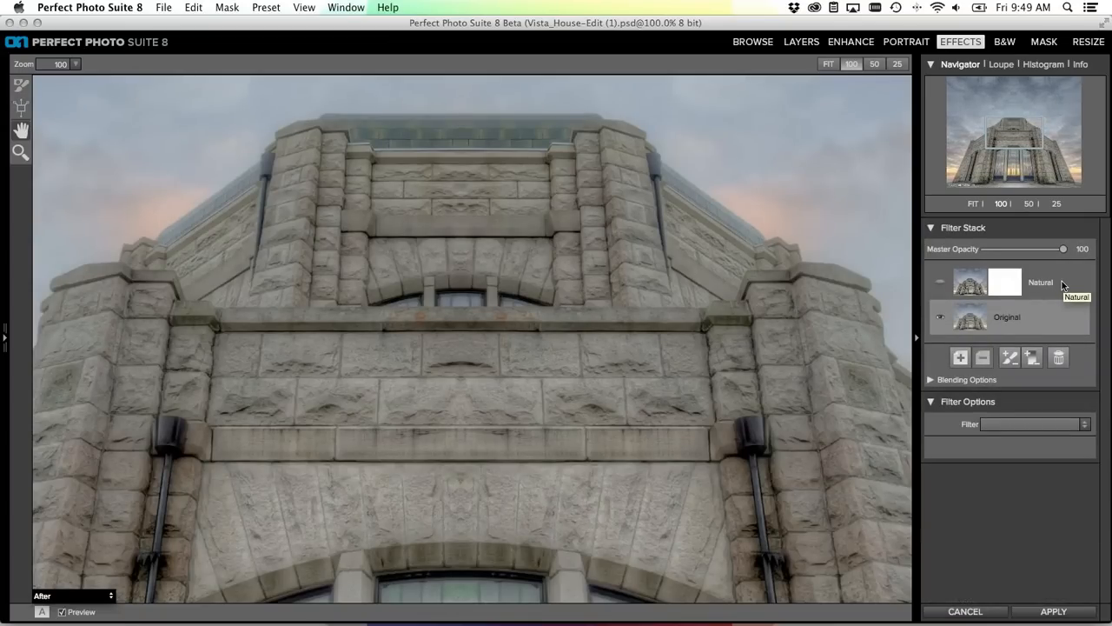
{"action": "left_click", "coordinate": [1062, 284]}
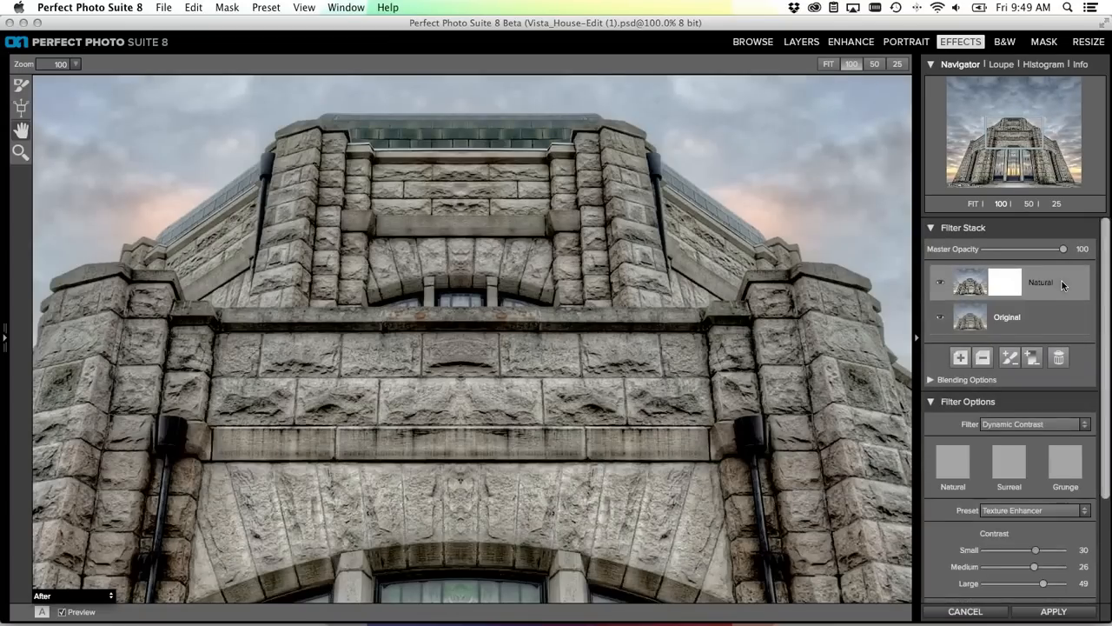
{"action": "left_click", "coordinate": [973, 203]}
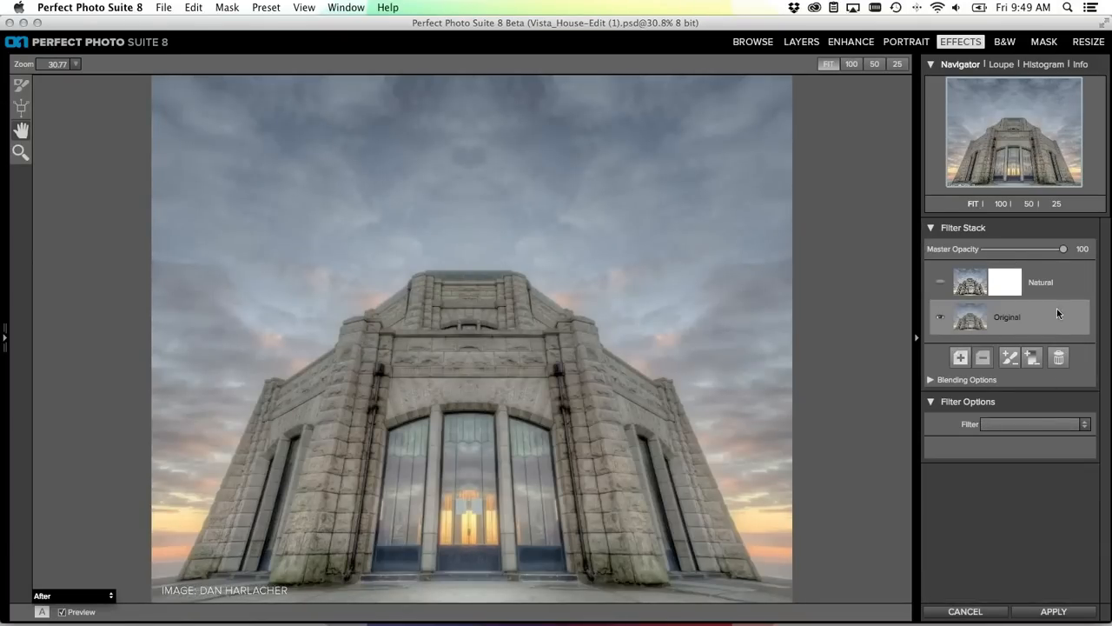
{"action": "left_click", "coordinate": [1059, 283]}
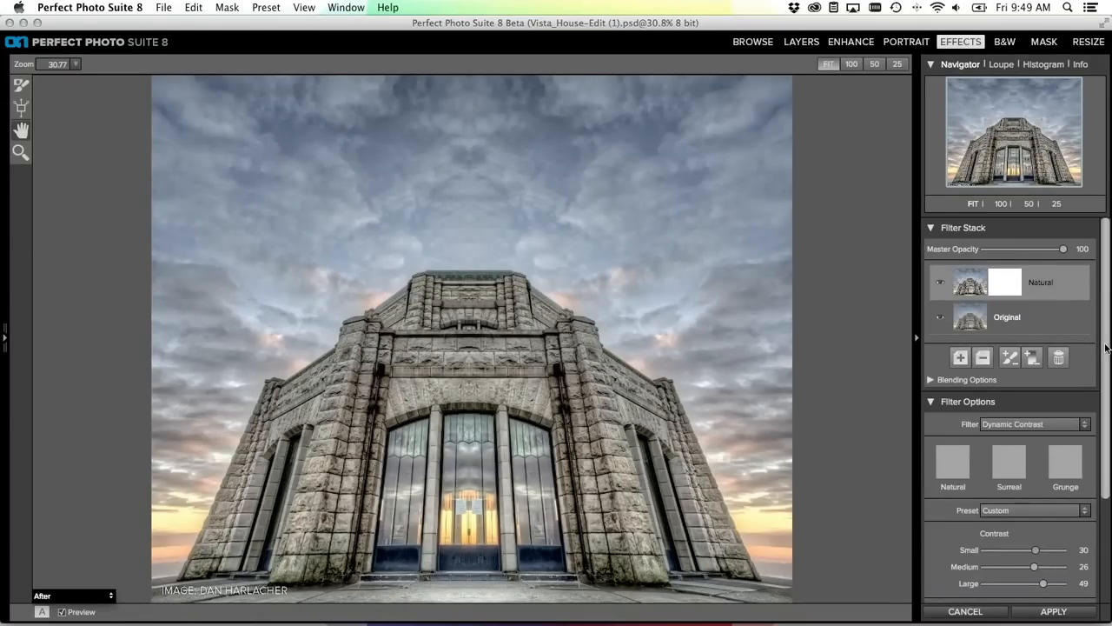
{"action": "left_click_drag", "start_coordinate": [1105, 348], "coordinate": [1092, 465]}
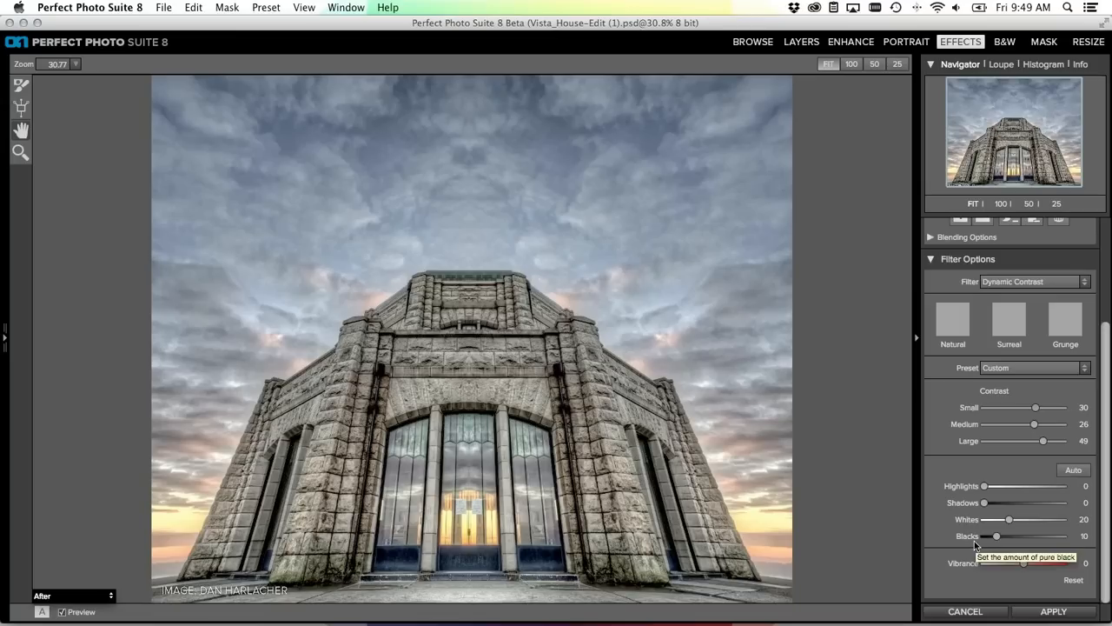
Discard the building photo's effects and open IMG_7245.CR2 in Layers as an editable 16-bit ProPhoto RGB Photoshop copy at 300 pixels/inch
{"action": "left_click", "coordinate": [965, 611]}
{"action": "left_click", "coordinate": [638, 335]}
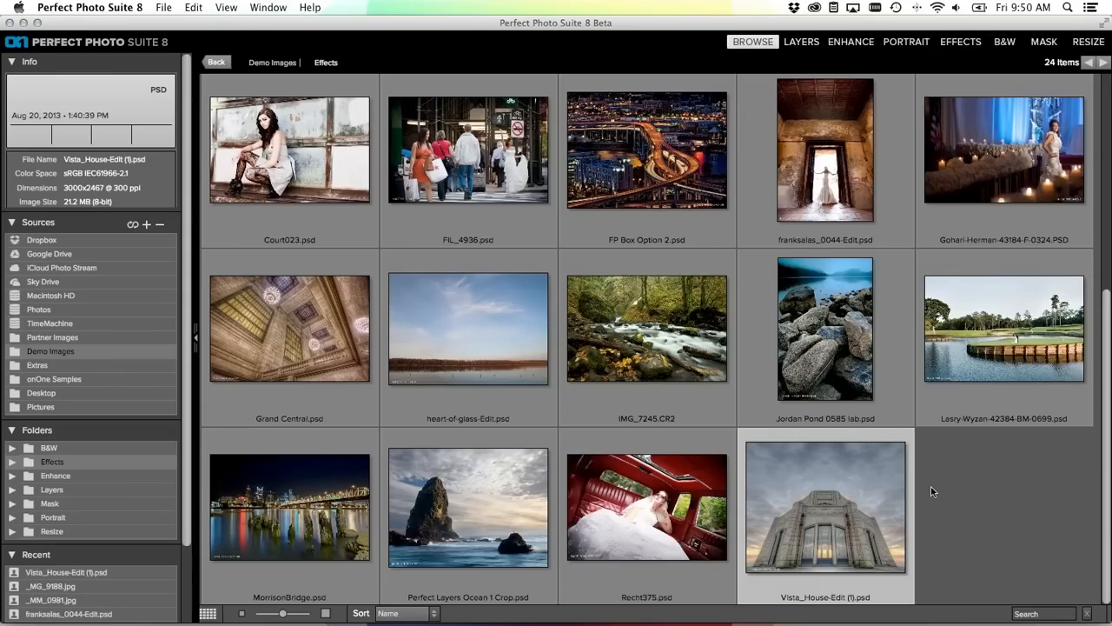
{"action": "left_click", "coordinate": [640, 345]}
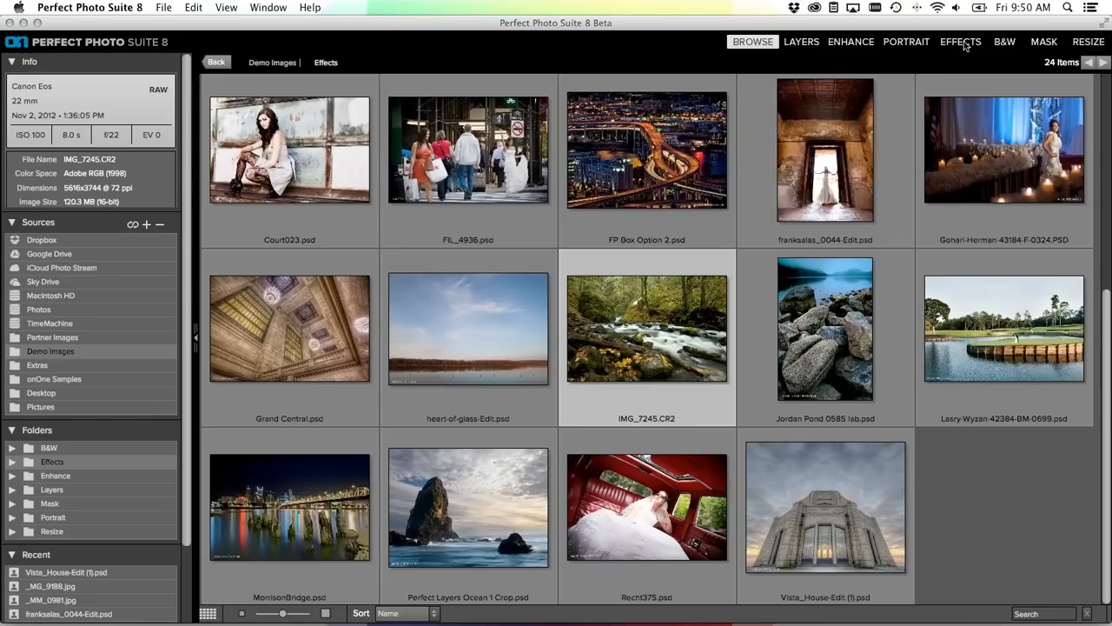
{"action": "left_click", "coordinate": [801, 42]}
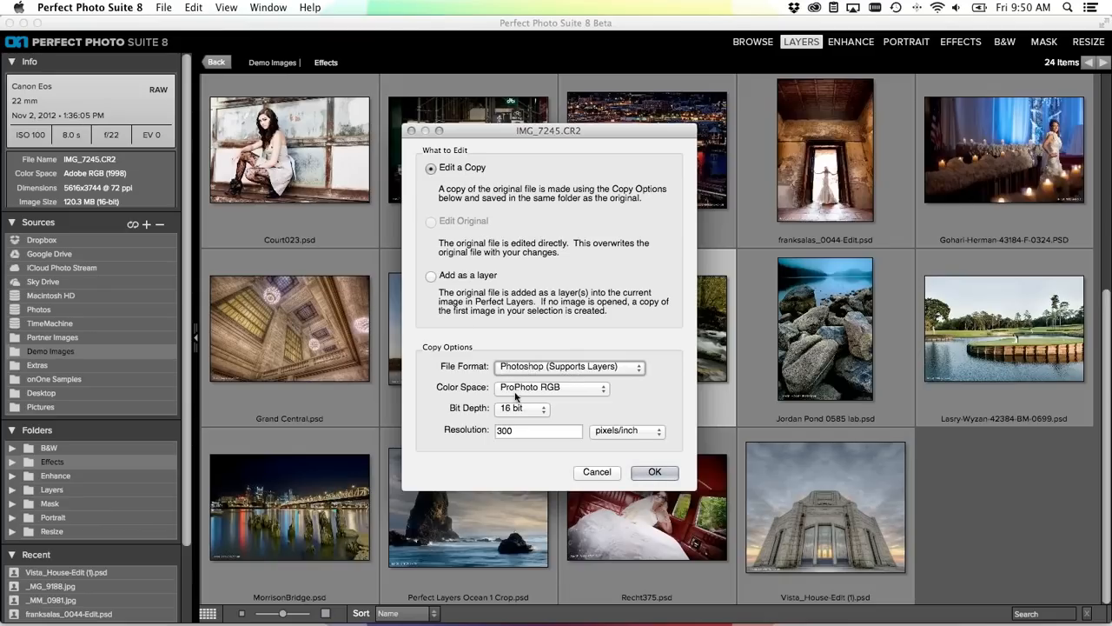
{"action": "left_click", "coordinate": [650, 471]}
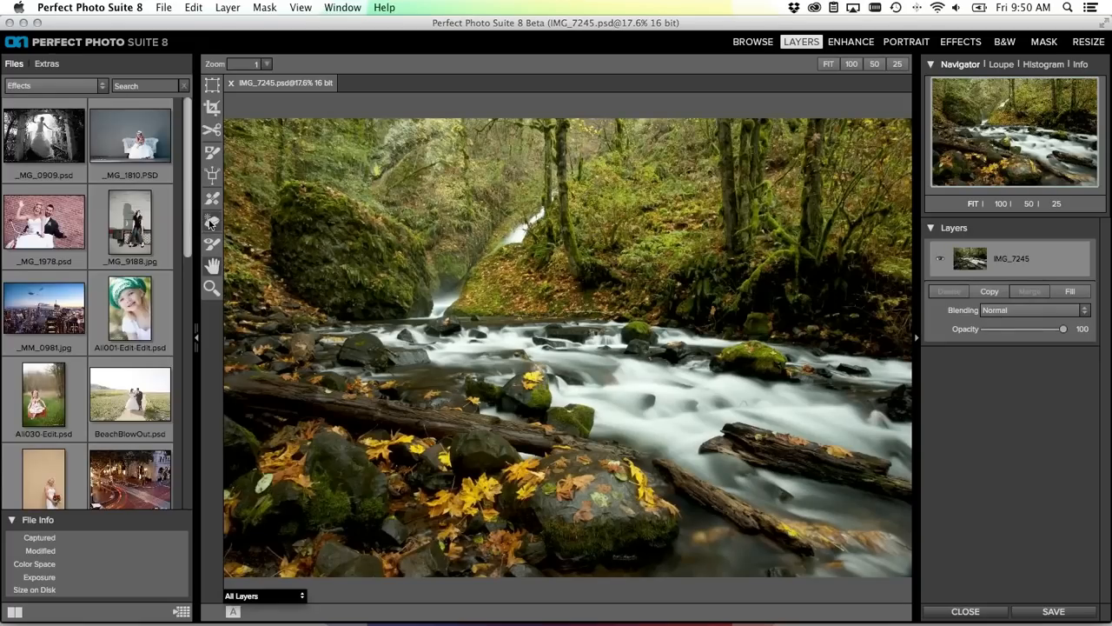
Try the Perfect Eraser at size 60 on a small spot in the white water, and undo the stroke
{"action": "left_click", "coordinate": [212, 221]}
{"action": "key", "text": "bracketright"}
{"action": "key", "text": "bracketright"}
{"action": "key", "text": "bracketright"}
{"action": "key", "text": "bracketright"}
{"action": "left_click_drag", "start_coordinate": [737, 405], "coordinate": [745, 403]}
{"action": "key", "text": "super+z"}
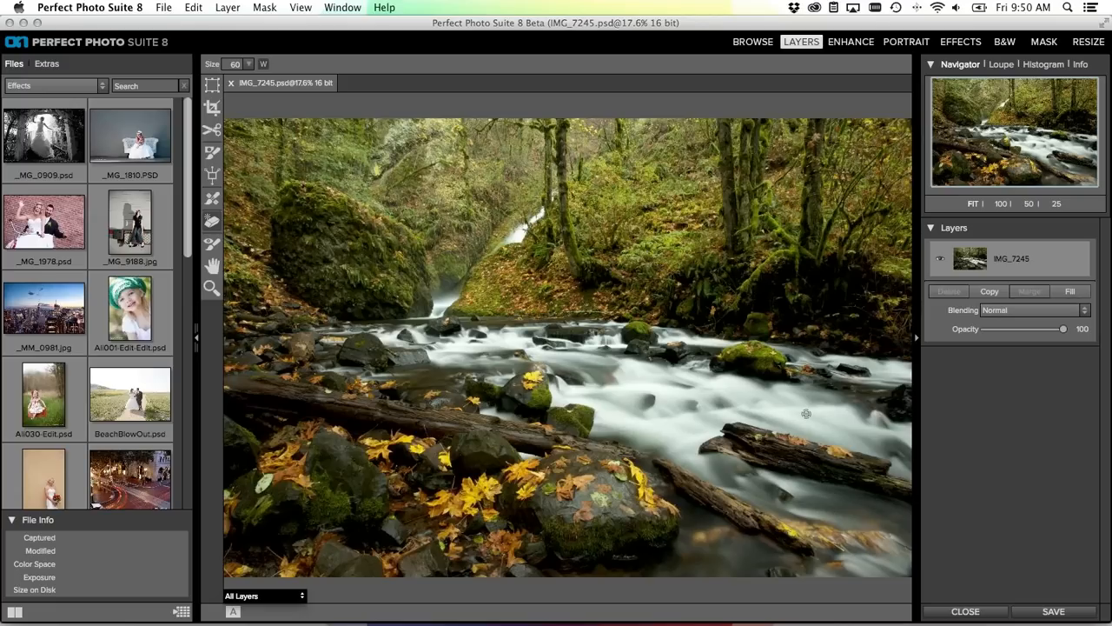
Use the Perfect Eraser at size 90 to remove the pale leaf among the foreground rocks and small distractions in the stream
{"action": "key", "text": "bracketright"}
{"action": "key", "text": "bracketright"}
{"action": "key", "text": "bracketright"}
{"action": "left_click_drag", "start_coordinate": [256, 487], "coordinate": [259, 481]}
{"action": "left_click", "coordinate": [774, 433]}
{"action": "left_click", "coordinate": [834, 512]}
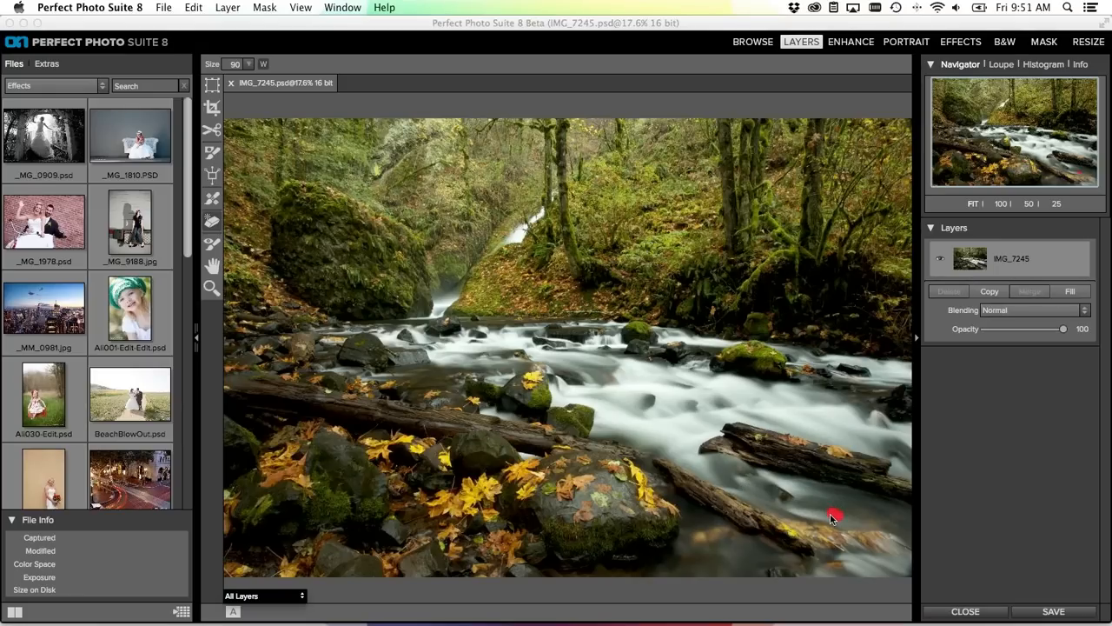
{"action": "left_click_drag", "start_coordinate": [892, 538], "coordinate": [910, 548]}
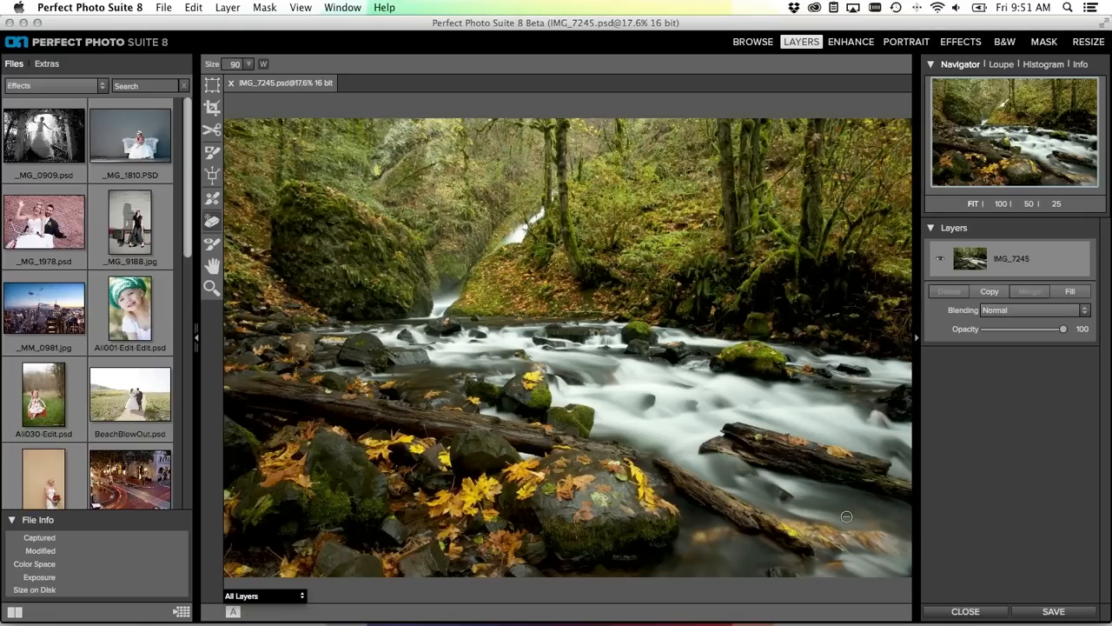
Enlarge the Perfect Eraser to size 175 and retouch the lower-left corner of the forest photo
{"action": "key", "text": "bracketright"}
{"action": "key", "text": "bracketright"}
{"action": "key", "text": "bracketright"}
{"action": "key", "text": "bracketright"}
{"action": "left_click_drag", "start_coordinate": [244, 568], "coordinate": [235, 571]}
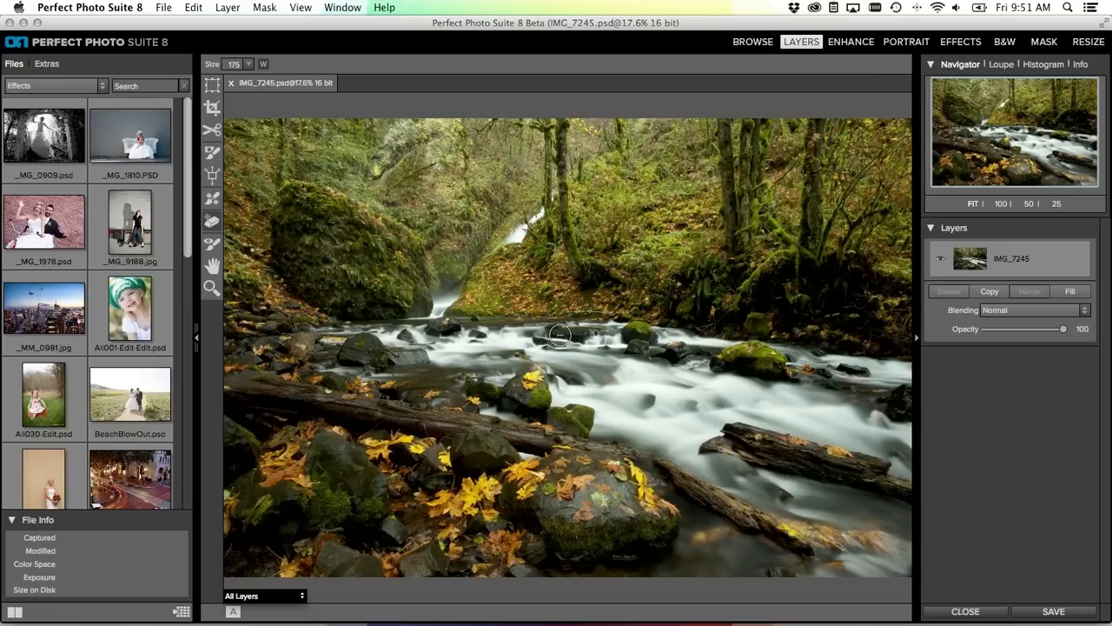
Take the retouched stream photo into Effects and apply the Auto Color filter from the Color Enhancer category
{"action": "left_click", "coordinate": [952, 43]}
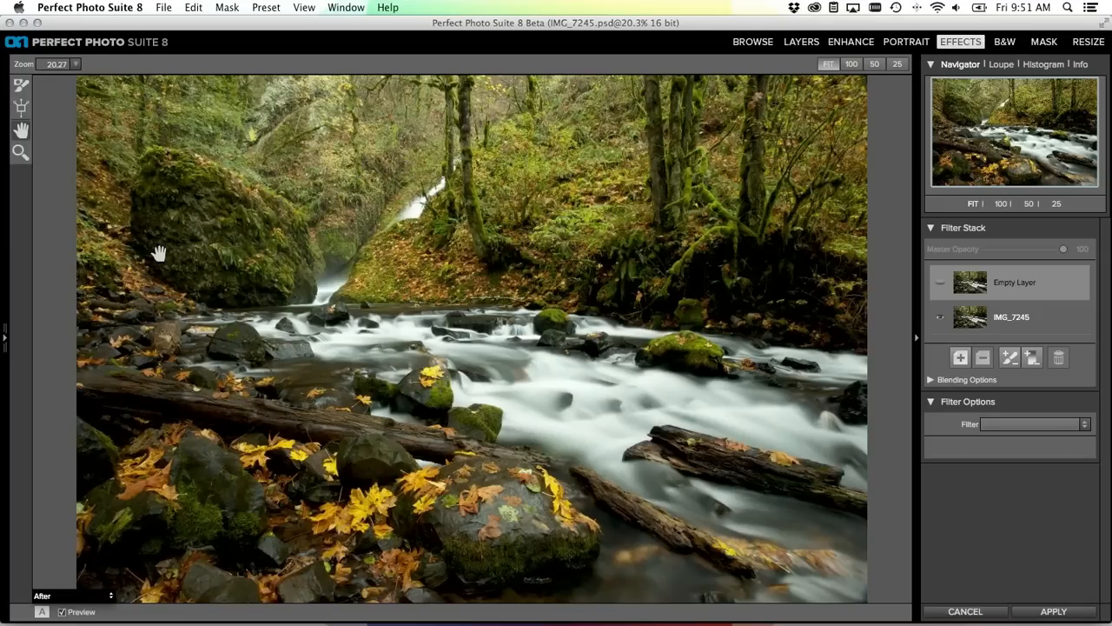
{"action": "key", "text": "super+Left"}
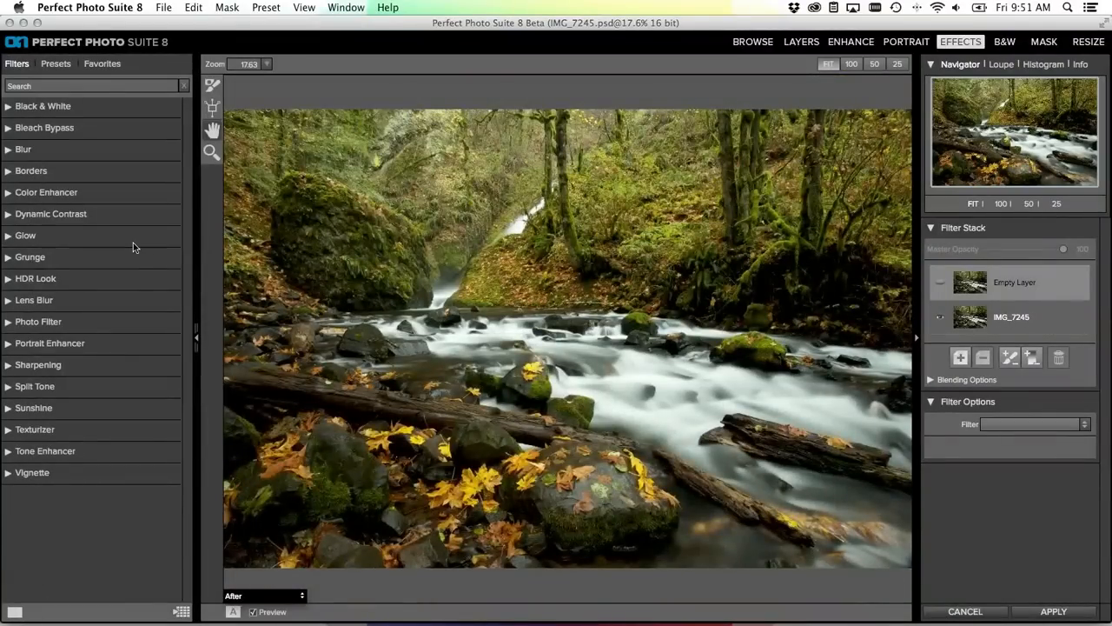
{"action": "left_click", "coordinate": [7, 193]}
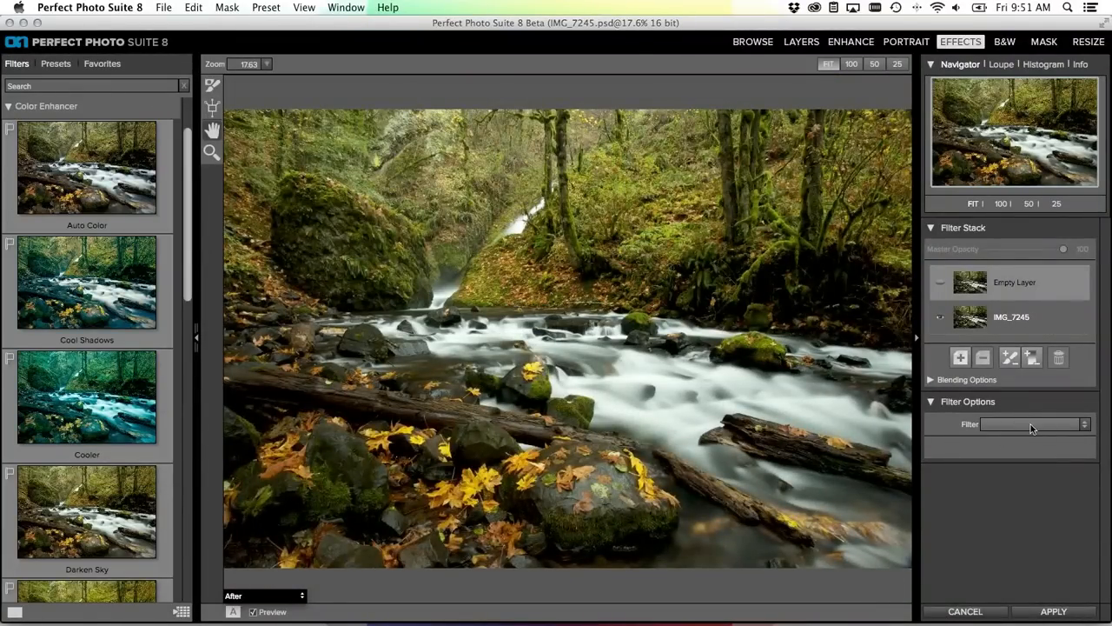
{"action": "left_click", "coordinate": [90, 207]}
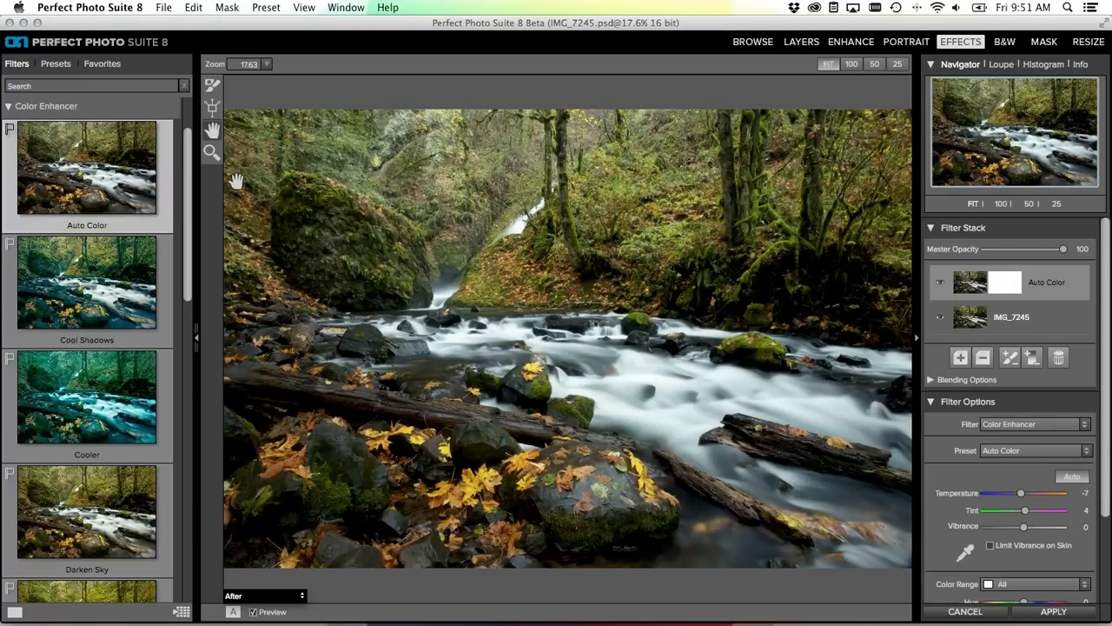
{"action": "key", "text": "super+Left"}
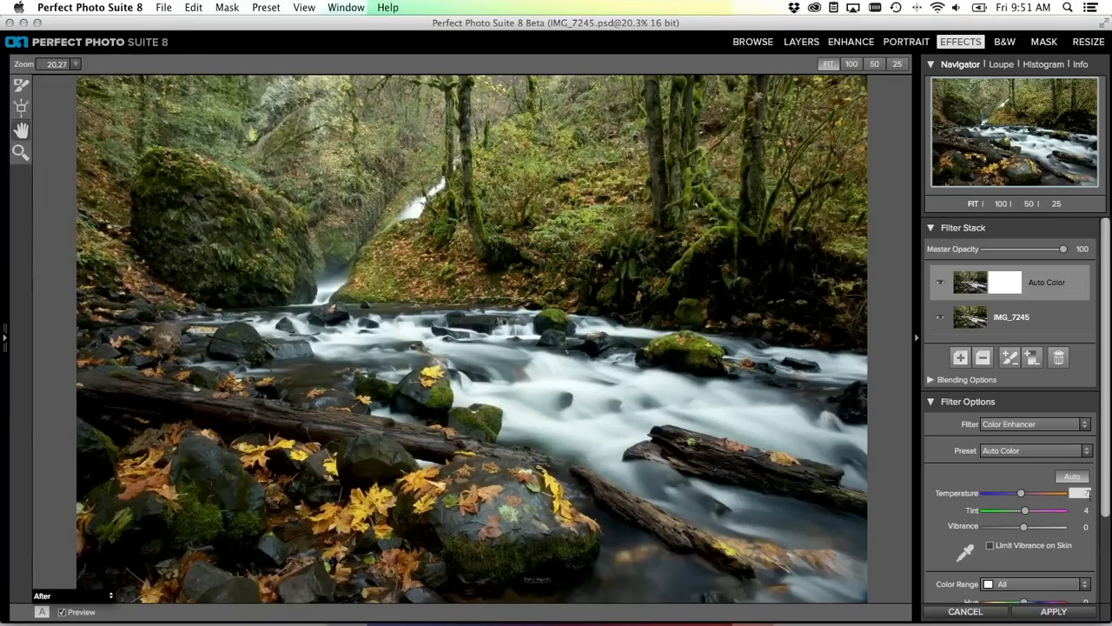
Review the Color Enhancer options and set the Purity Highlights to 58
{"action": "scroll", "coordinate": [1105, 518], "scroll_direction": "down", "scroll_amount": 2}
{"action": "scroll", "coordinate": [1105, 519], "scroll_direction": "down", "scroll_amount": 2}
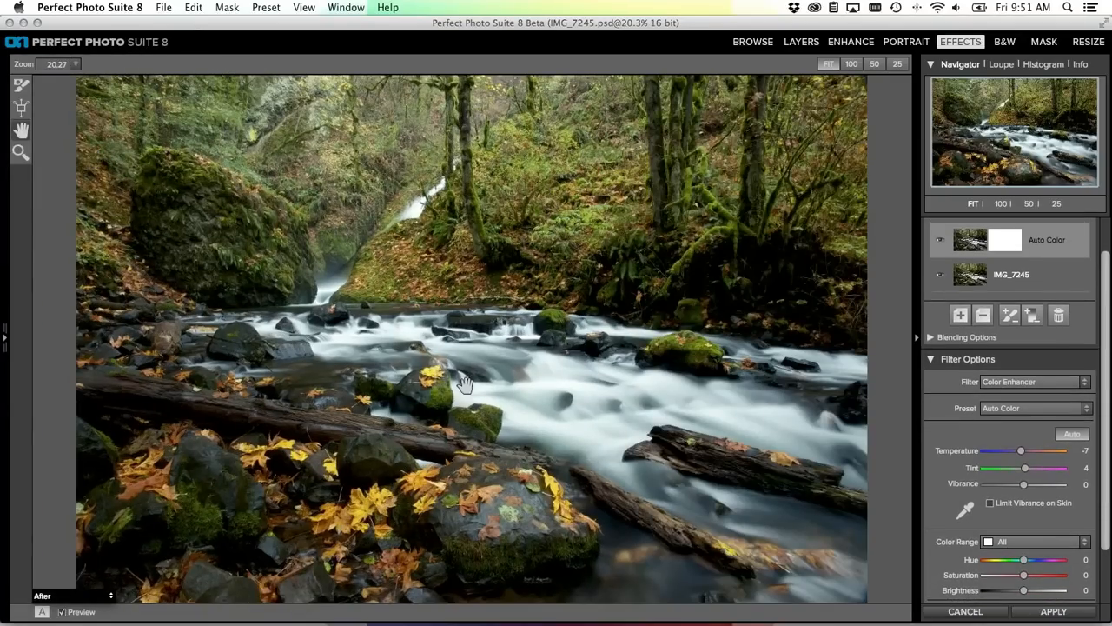
{"action": "left_click_drag", "start_coordinate": [1105, 501], "coordinate": [1102, 556]}
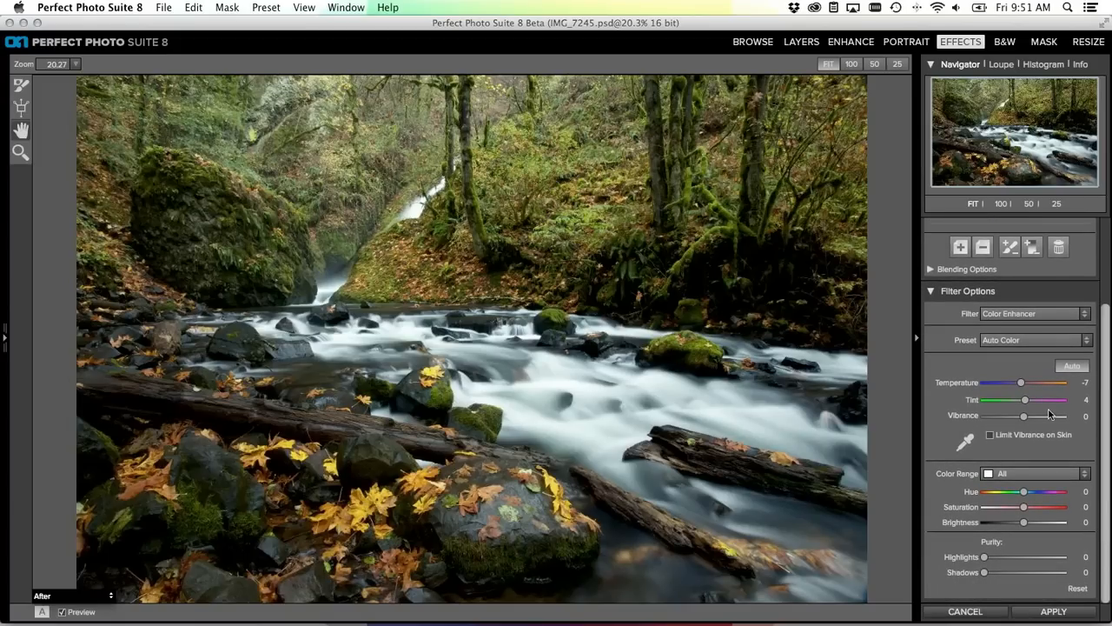
{"action": "scroll", "coordinate": [981, 438], "scroll_direction": "up", "scroll_amount": 1}
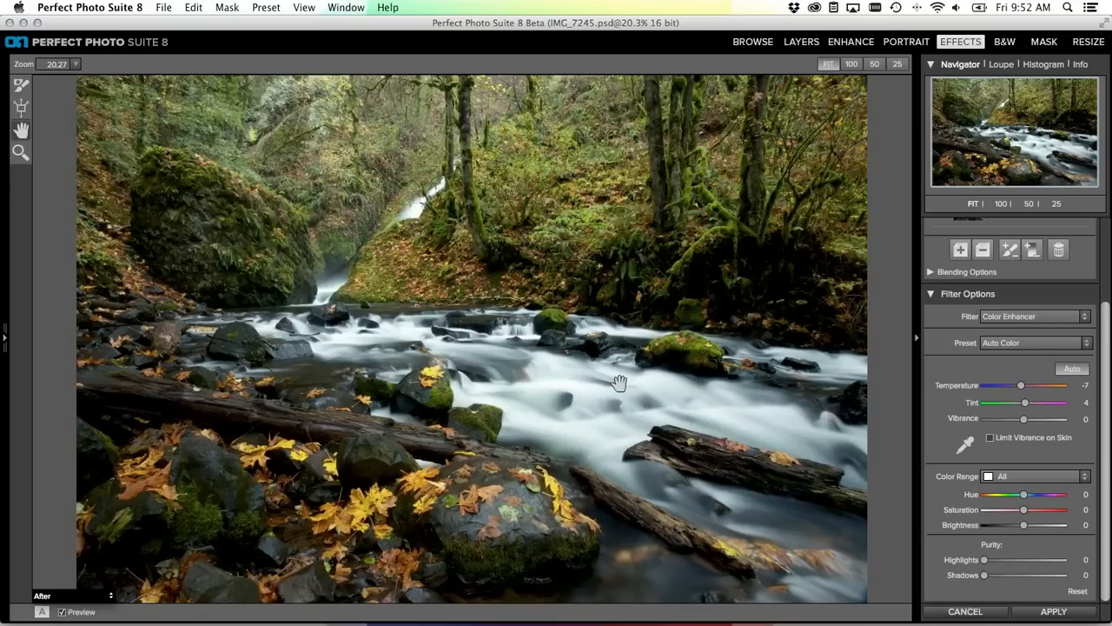
{"action": "left_click_drag", "start_coordinate": [984, 560], "coordinate": [1031, 566]}
Raise the saturation of the Orange color range to about 28
{"action": "left_click", "coordinate": [994, 477]}
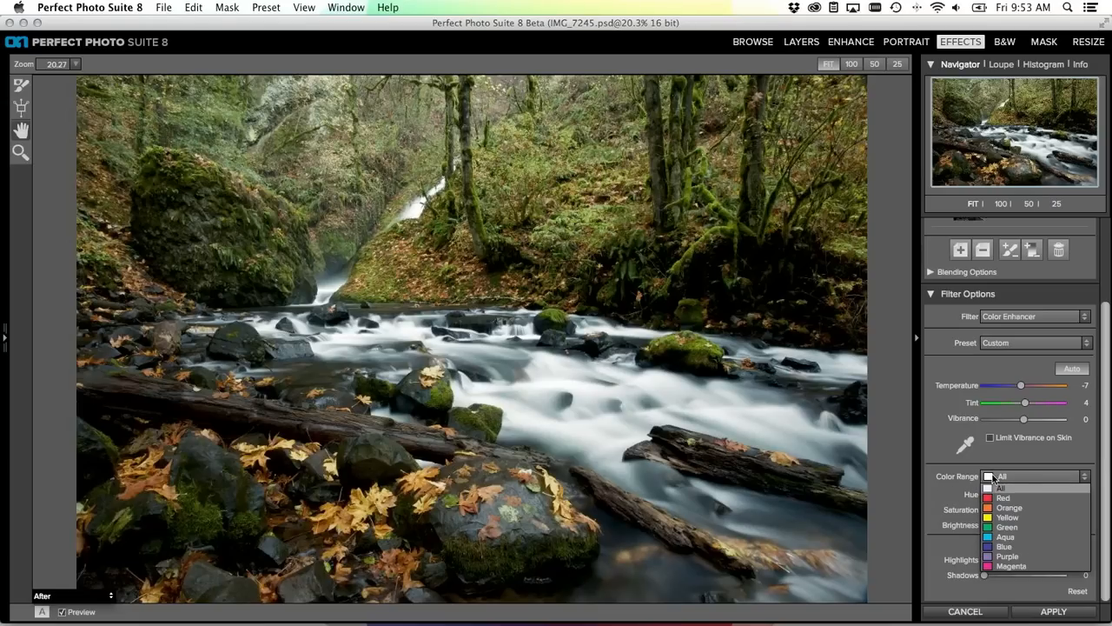
{"action": "left_click", "coordinate": [1008, 507]}
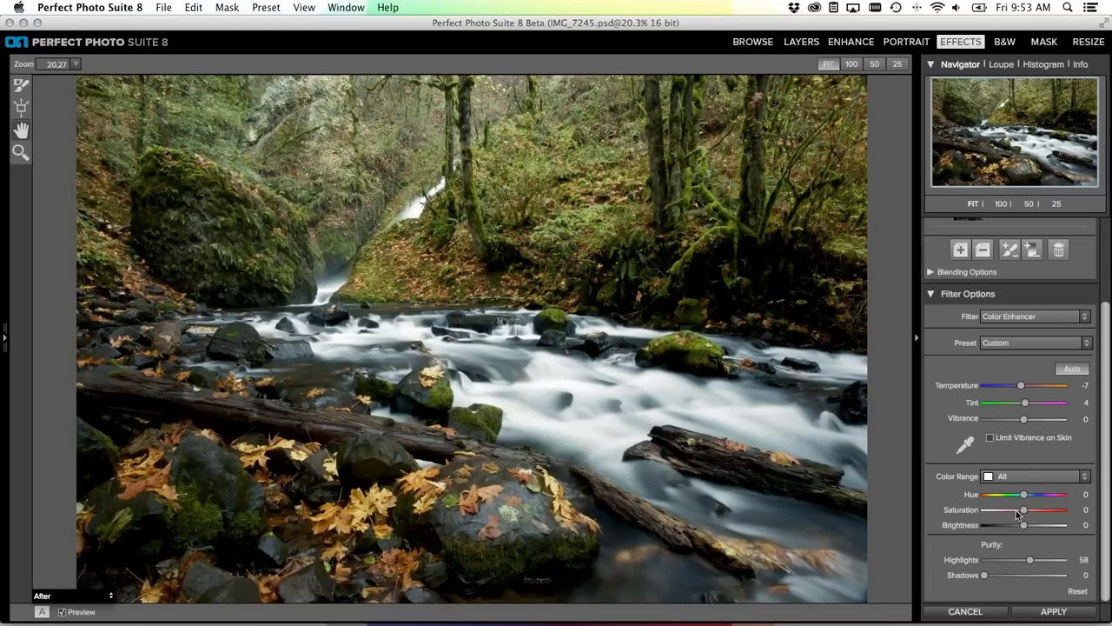
{"action": "left_click_drag", "start_coordinate": [1026, 515], "coordinate": [1036, 513]}
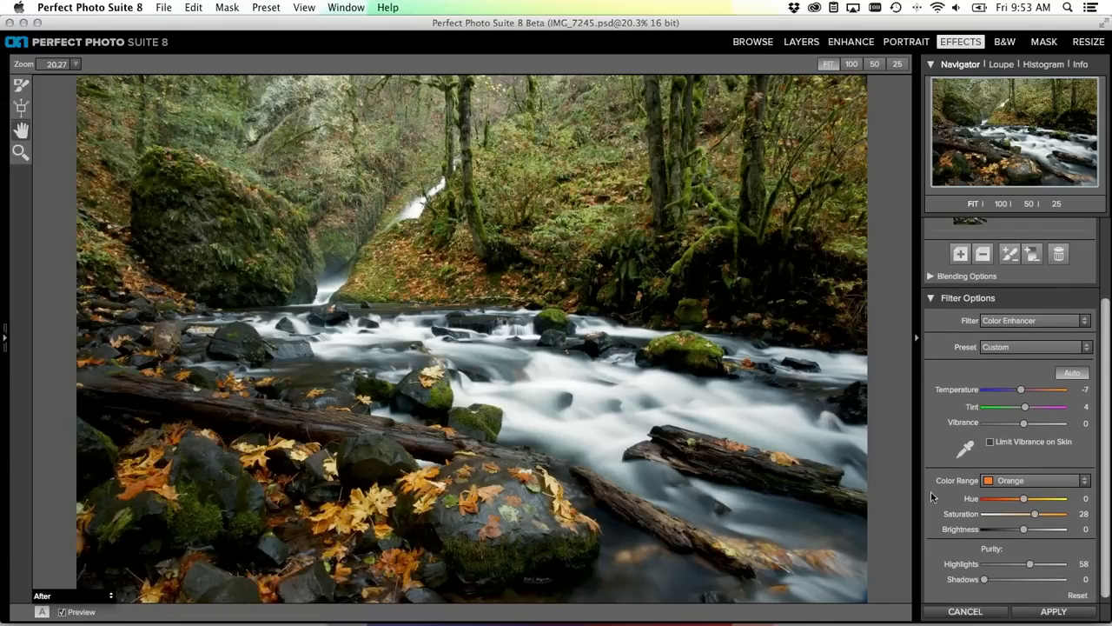
{"action": "left_click_drag", "start_coordinate": [1034, 514], "coordinate": [1035, 514]}
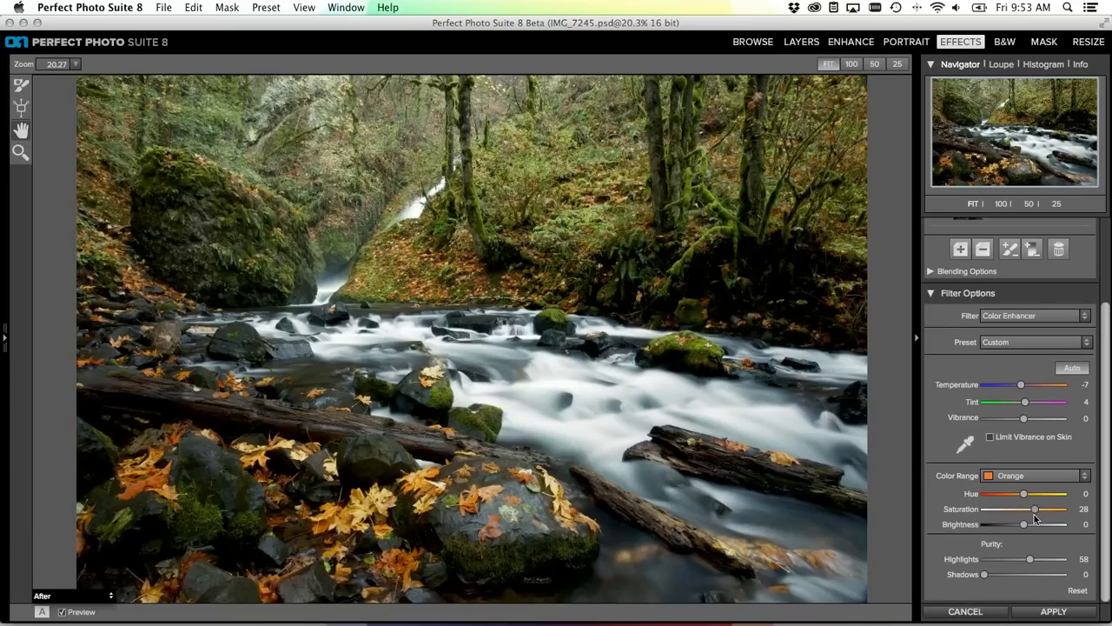
{"action": "left_click_drag", "start_coordinate": [1034, 515], "coordinate": [1032, 514]}
Set the Yellow color range to a saturation of 18 and shift its hue to about -7
{"action": "left_click", "coordinate": [1019, 483]}
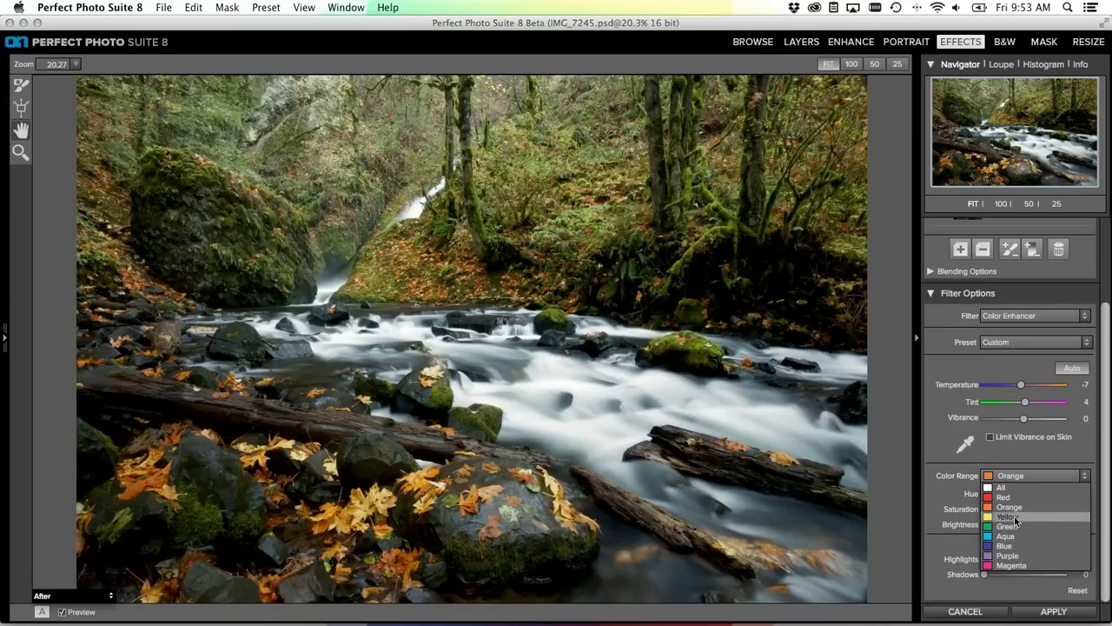
{"action": "left_click", "coordinate": [1015, 518]}
{"action": "left_click_drag", "start_coordinate": [1026, 512], "coordinate": [1031, 513]}
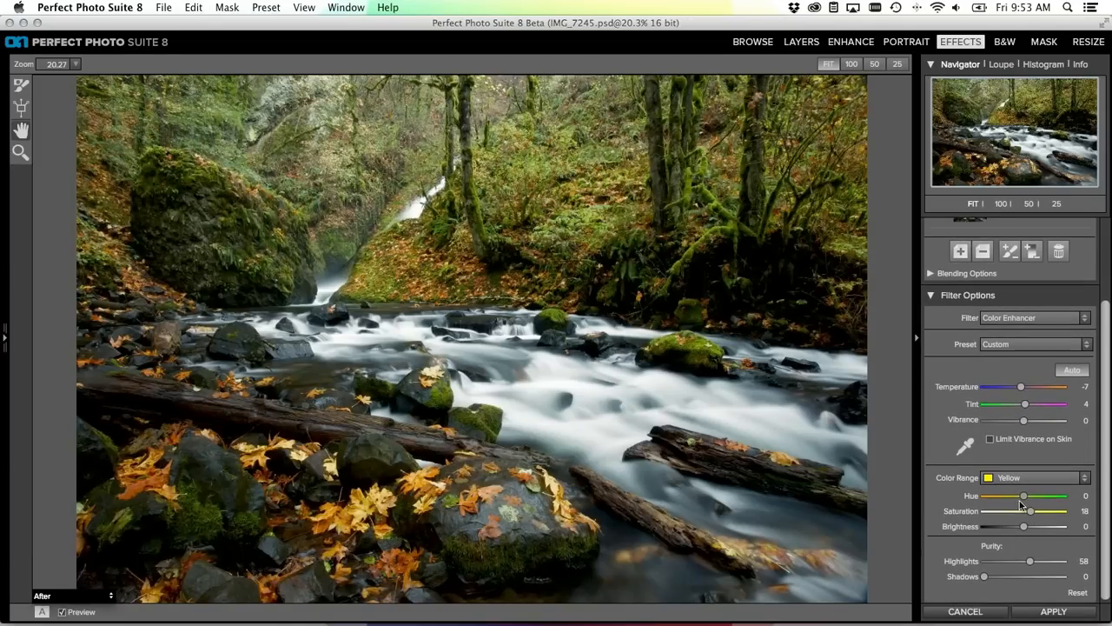
{"action": "left_click_drag", "start_coordinate": [1023, 500], "coordinate": [1020, 501]}
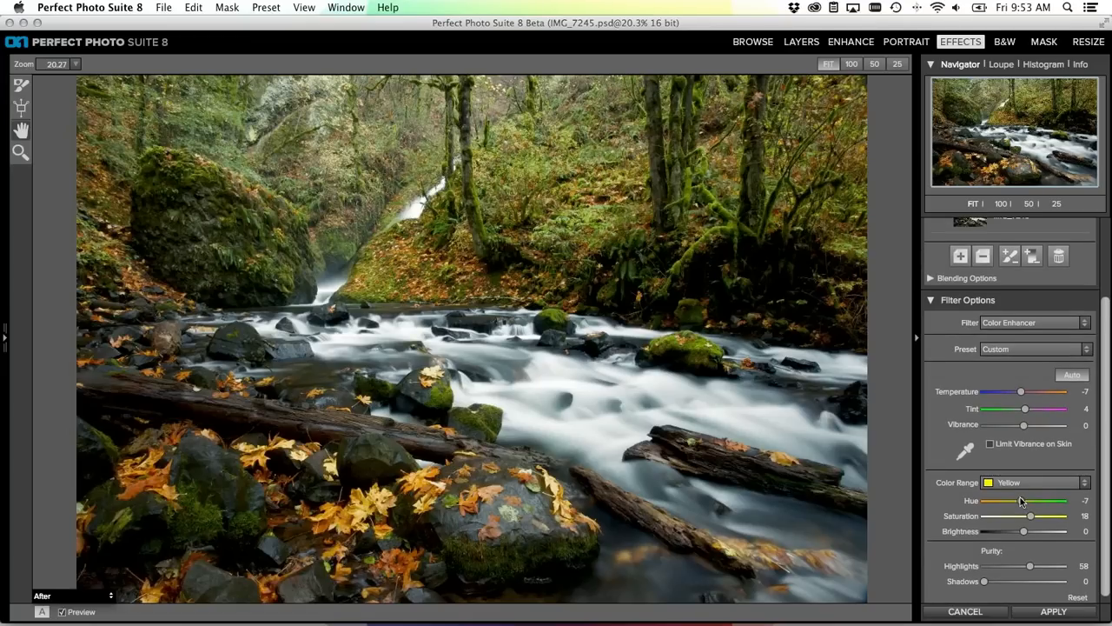
{"action": "left_click_drag", "start_coordinate": [1020, 499], "coordinate": [1019, 500]}
Set the saturation of the Green color range to 23
{"action": "left_click", "coordinate": [1023, 484]}
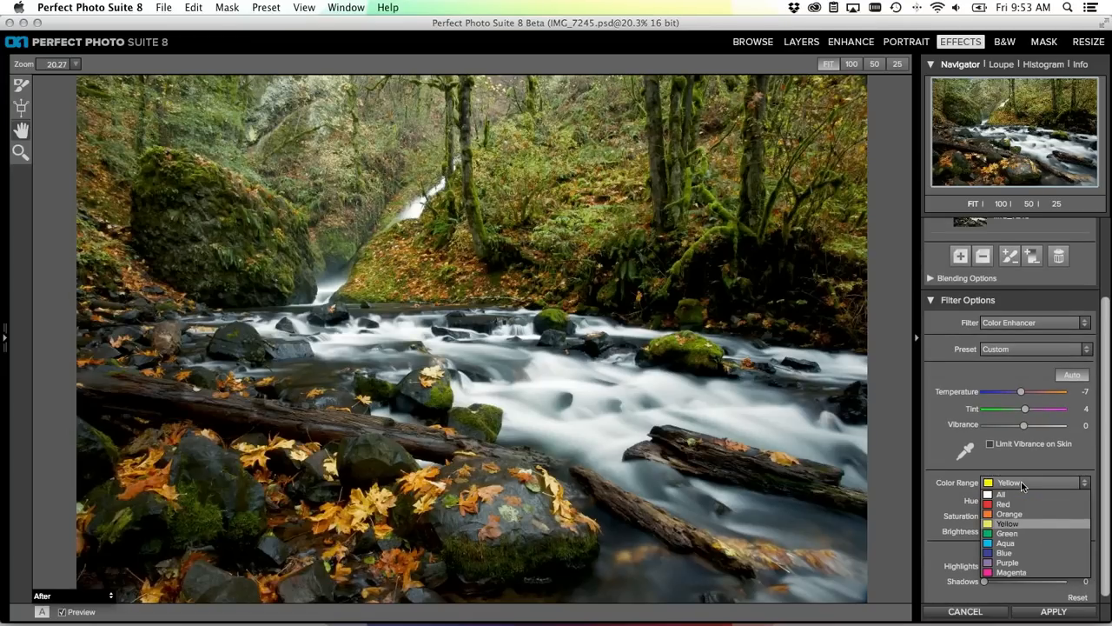
{"action": "left_click", "coordinate": [1020, 532]}
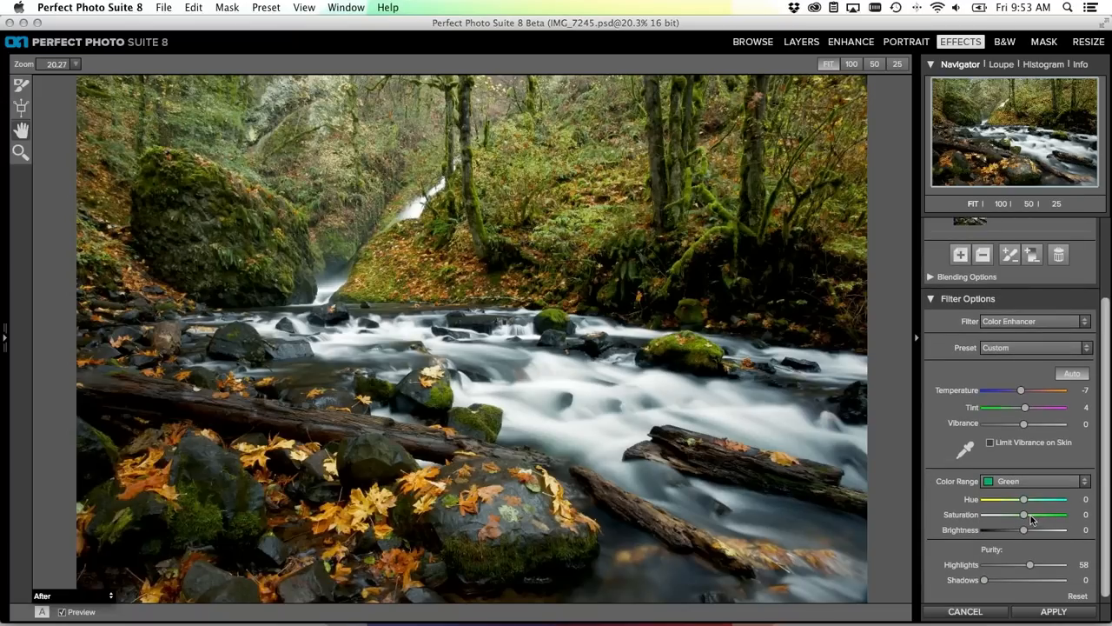
{"action": "left_click_drag", "start_coordinate": [1024, 516], "coordinate": [1031, 514]}
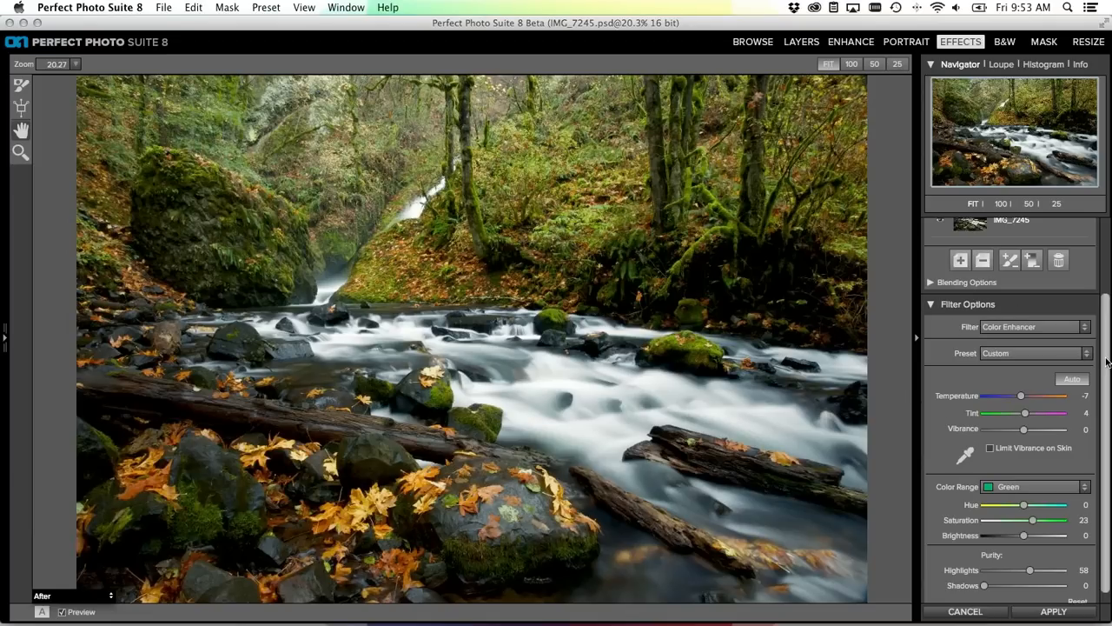
Compare the original stream photo with the color-enhanced version by switching between the filter stack's layers
{"action": "scroll", "coordinate": [1048, 308], "scroll_direction": "up", "scroll_amount": 3}
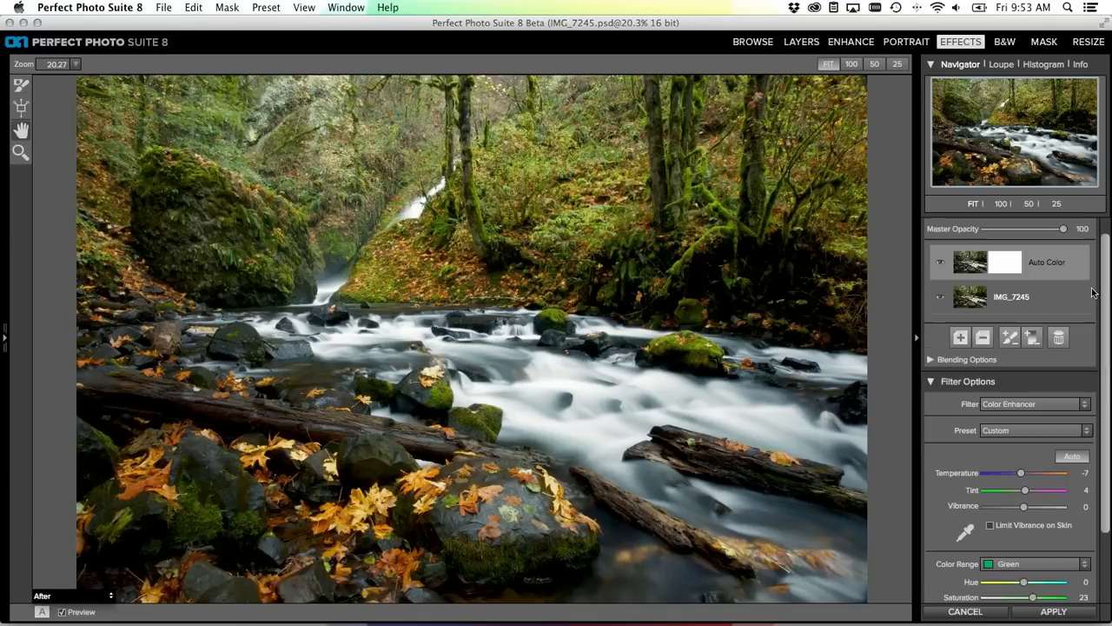
{"action": "left_click", "coordinate": [1047, 308]}
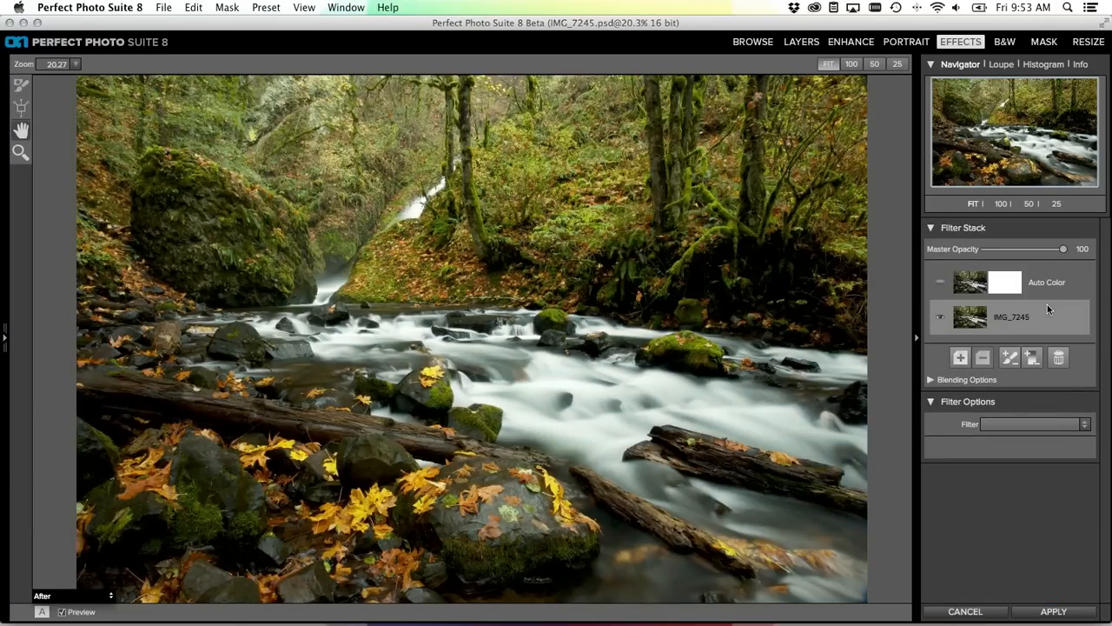
{"action": "left_click", "coordinate": [1049, 287]}
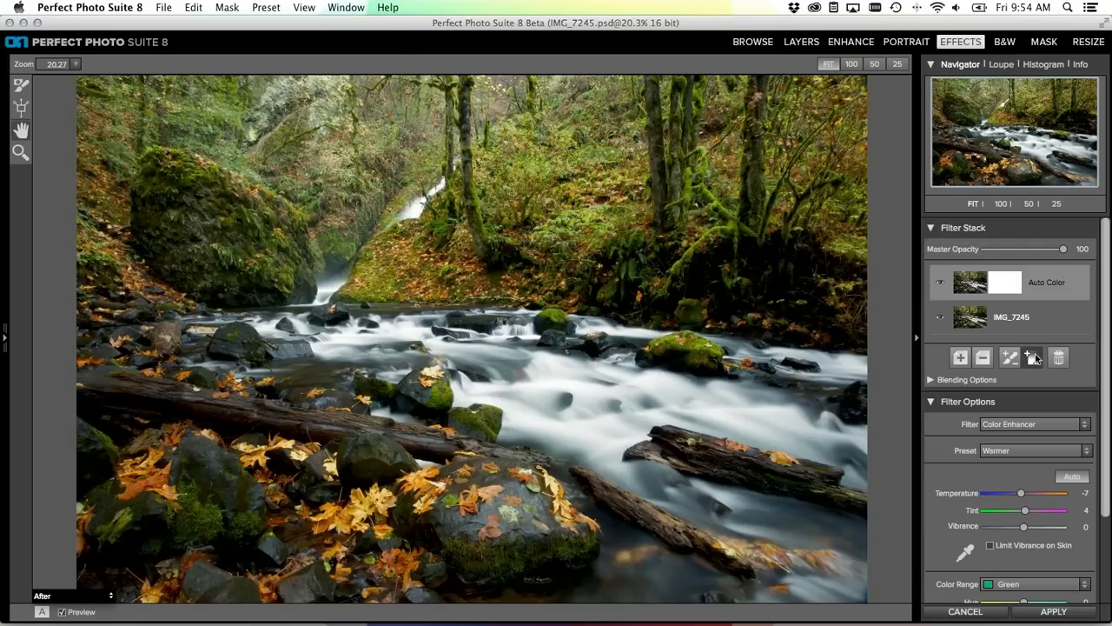
Add an Adjustable Gradient filter layer above Auto Color and apply the Gradient Punch preset
{"action": "left_click", "coordinate": [953, 359]}
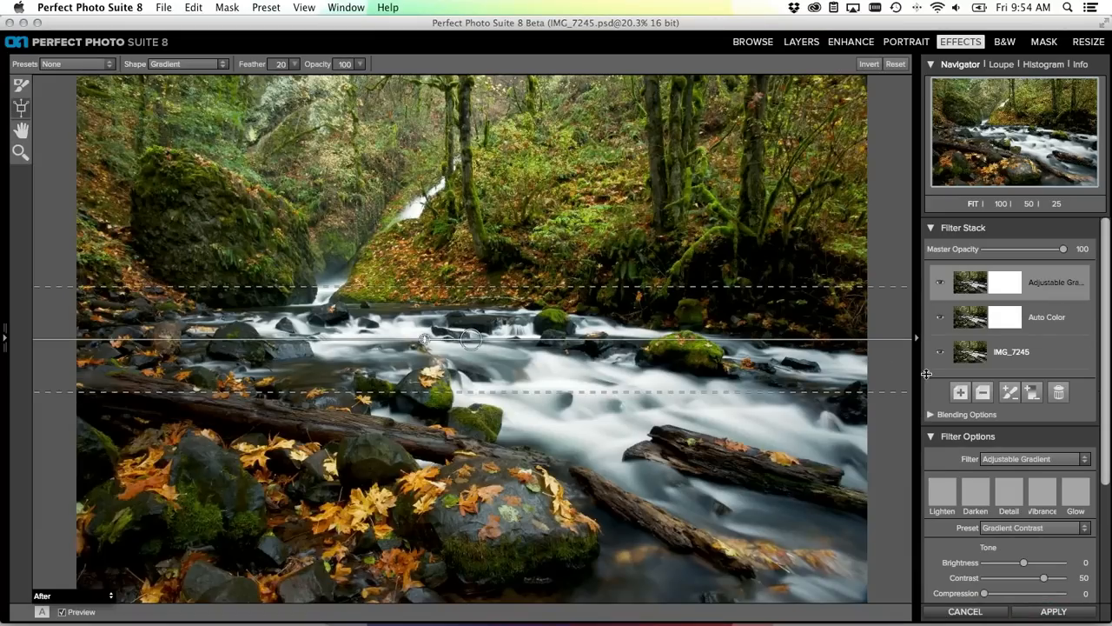
{"action": "left_click_drag", "start_coordinate": [1104, 426], "coordinate": [1107, 487]}
{"action": "left_click", "coordinate": [1084, 441]}
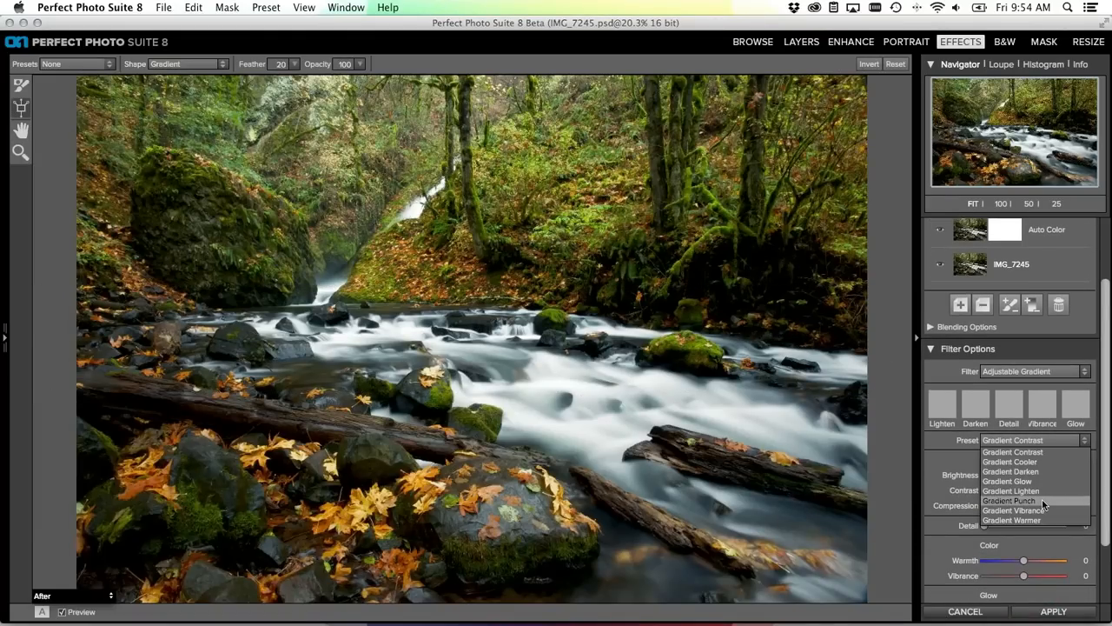
{"action": "left_click", "coordinate": [1042, 505]}
{"action": "left_click", "coordinate": [824, 465]}
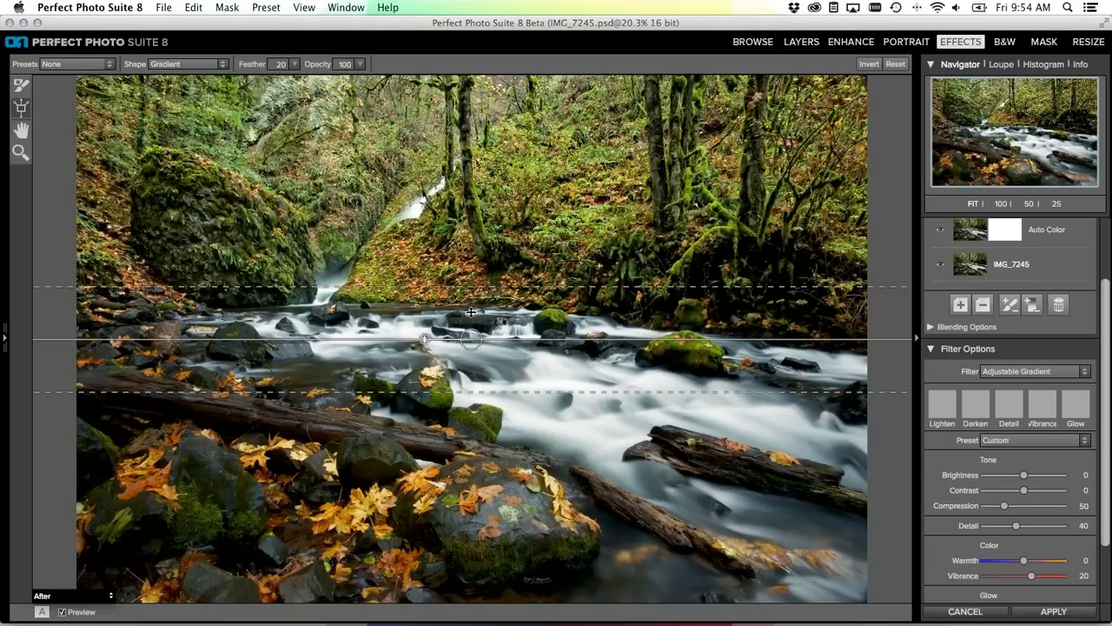
Flip the gradient and move its center line up to the stream's far edge, widening the feather to 22
{"action": "left_click_drag", "start_coordinate": [425, 340], "coordinate": [525, 340]}
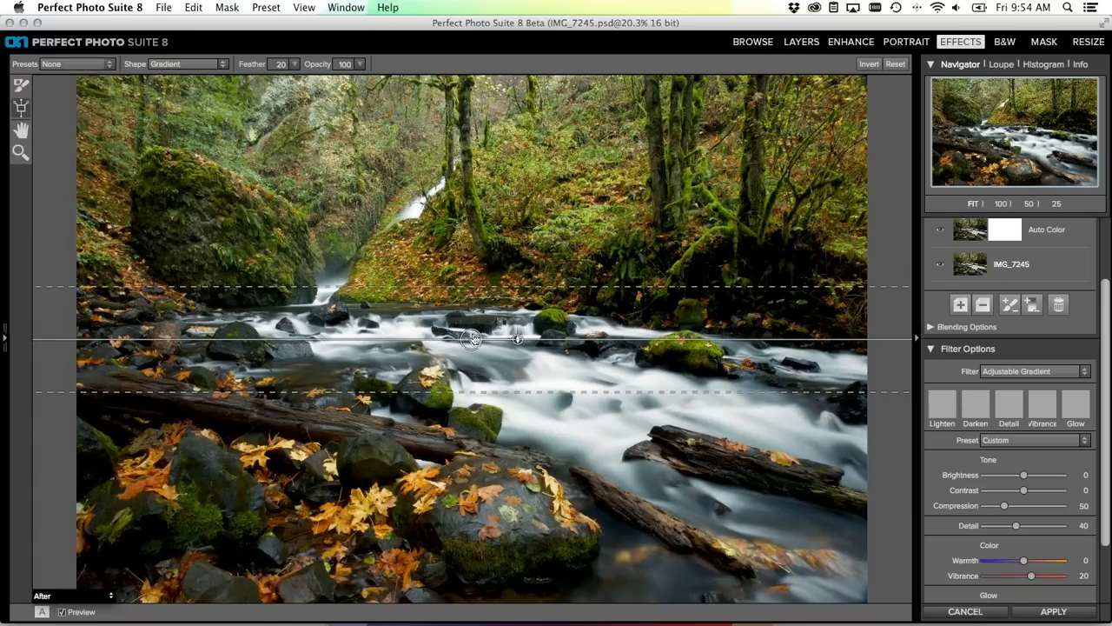
{"action": "left_click_drag", "start_coordinate": [472, 340], "coordinate": [470, 305]}
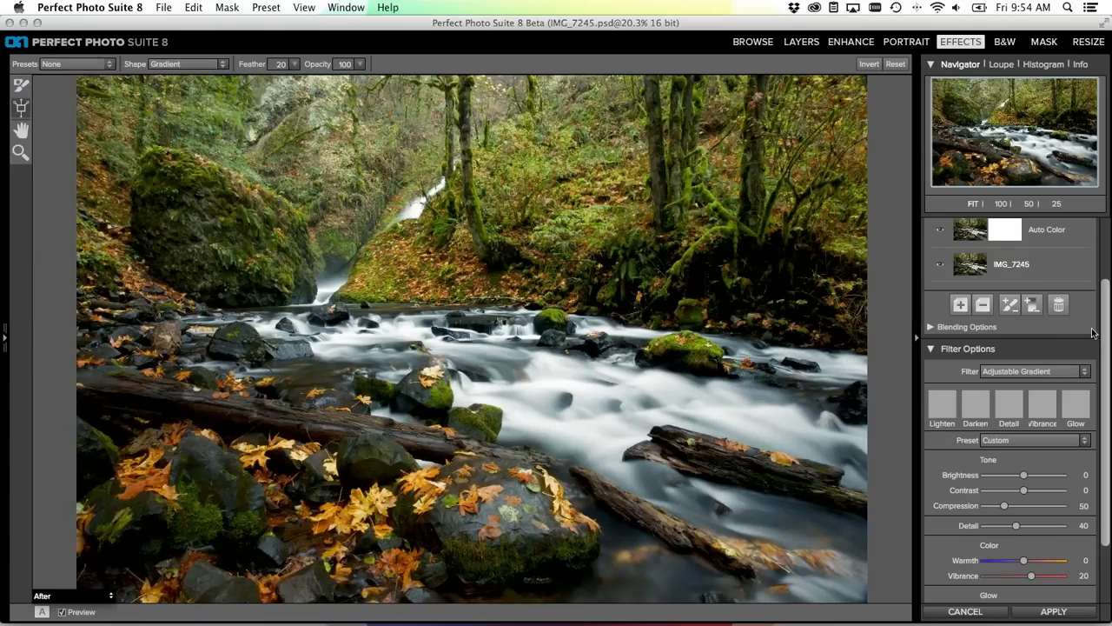
{"action": "scroll", "coordinate": [1091, 327], "scroll_direction": "up", "scroll_amount": 2}
{"action": "scroll", "coordinate": [1091, 322], "scroll_direction": "up", "scroll_amount": 1}
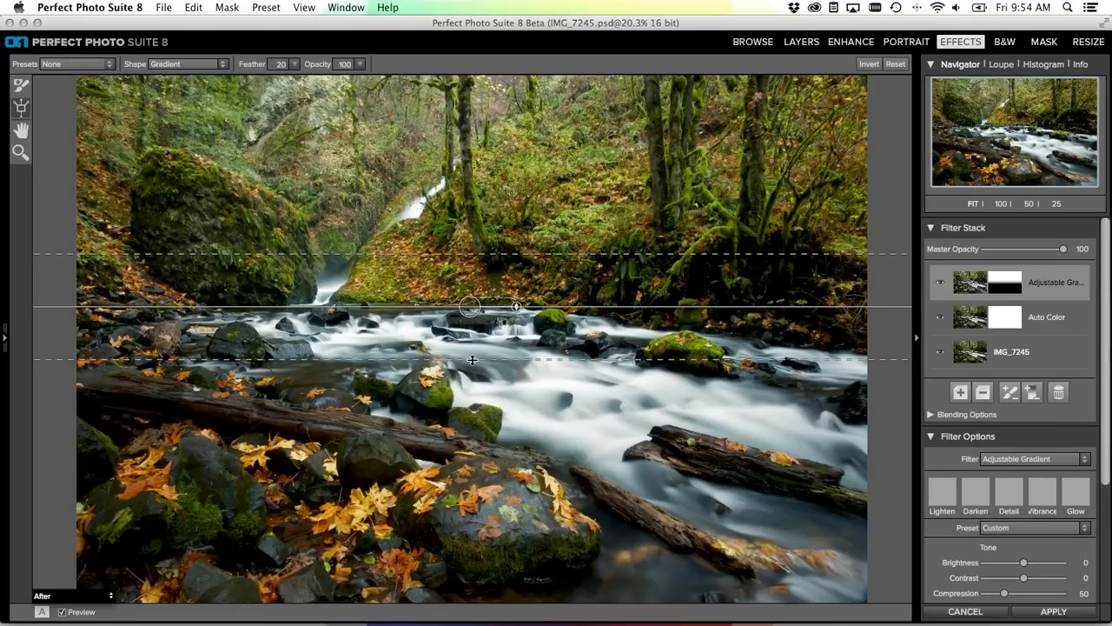
{"action": "left_click_drag", "start_coordinate": [473, 363], "coordinate": [472, 367]}
{"action": "mouse_move", "coordinate": [470, 309]}
{"action": "left_mouse_down"}
{"action": "mouse_move", "coordinate": [470, 330]}
{"action": "mouse_move", "coordinate": [470, 319]}
{"action": "left_mouse_up"}
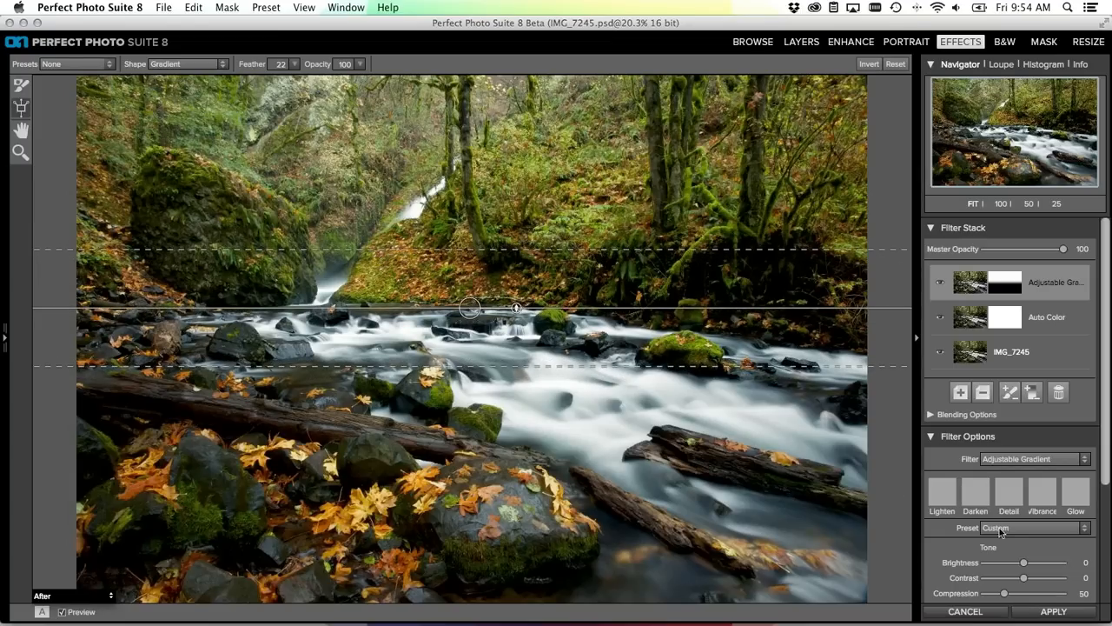
Set the Adjustable Gradient's Detail to 45 and widen its feather to 24 over the stream
{"action": "left_click_drag", "start_coordinate": [1106, 475], "coordinate": [1103, 545]}
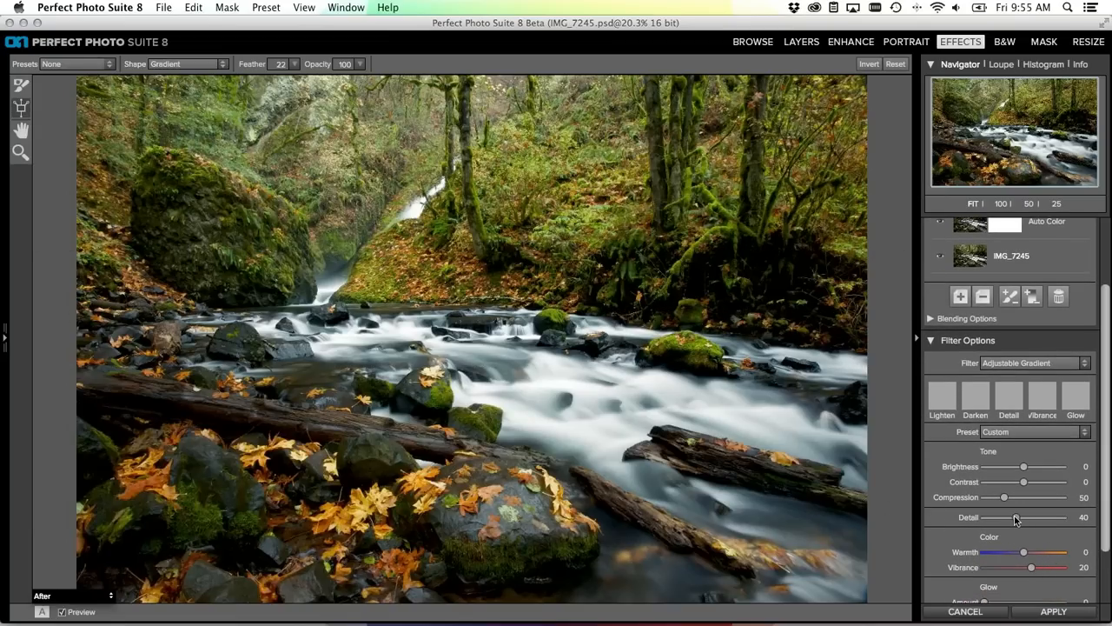
{"action": "left_click_drag", "start_coordinate": [1014, 518], "coordinate": [1020, 519]}
{"action": "left_click", "coordinate": [469, 307]}
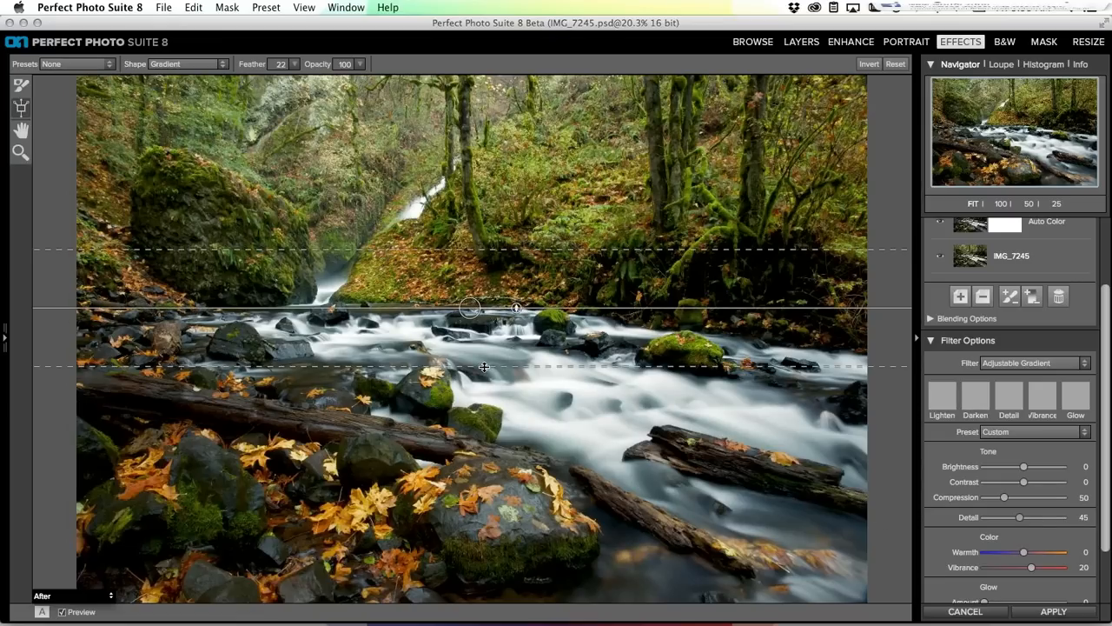
{"action": "left_click_drag", "start_coordinate": [484, 365], "coordinate": [484, 370]}
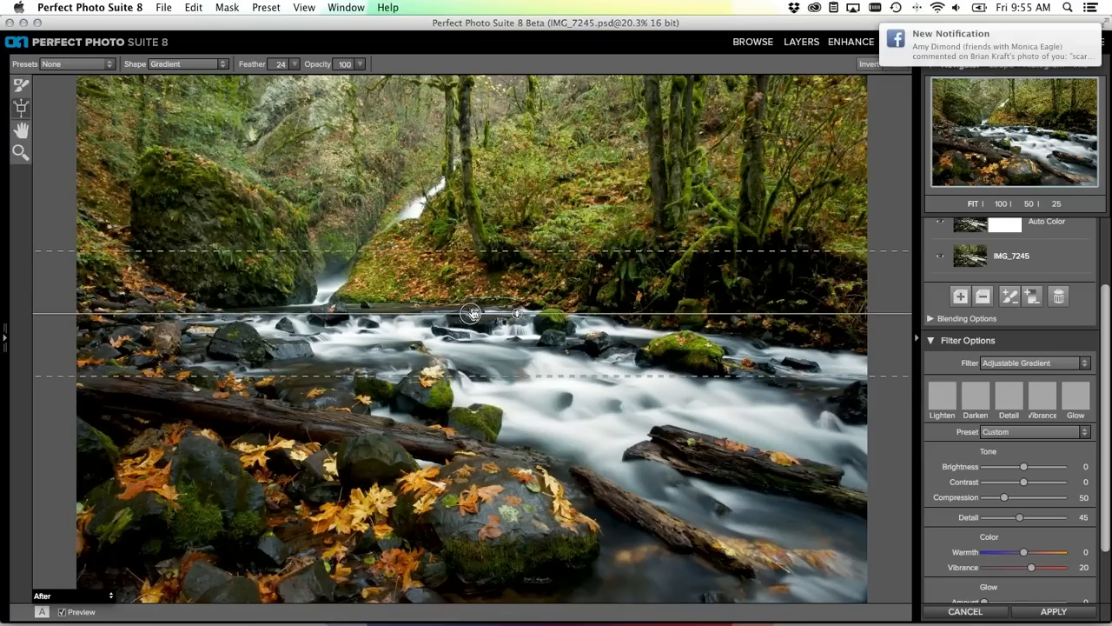
{"action": "left_click_drag", "start_coordinate": [1105, 468], "coordinate": [1105, 474]}
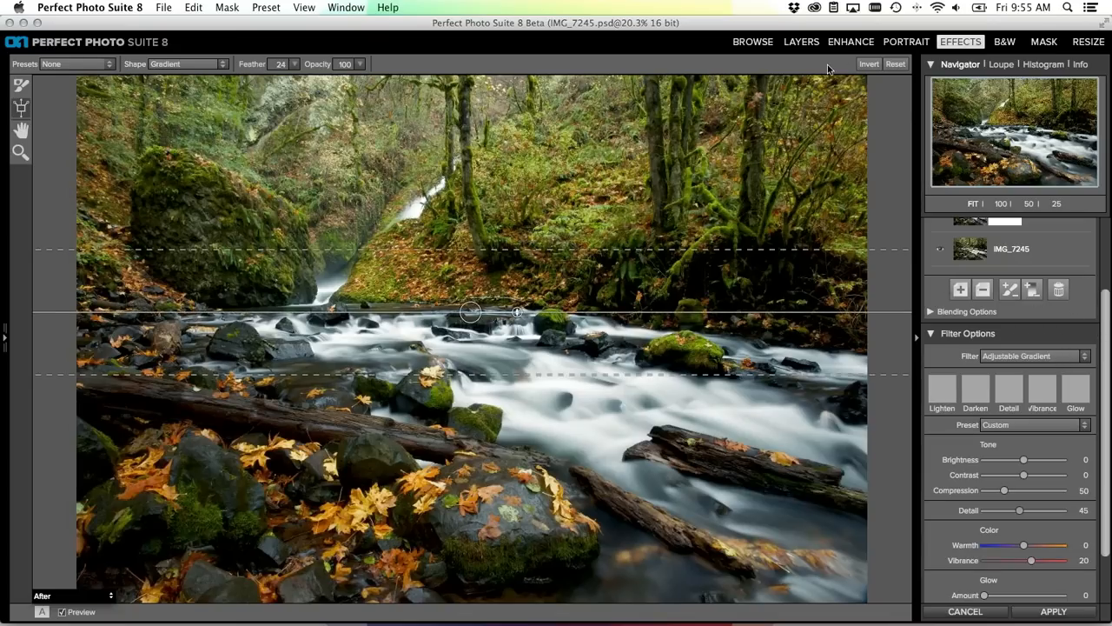
Reset the gradient mask and apply the Linear Left mask preset
{"action": "left_click", "coordinate": [893, 66]}
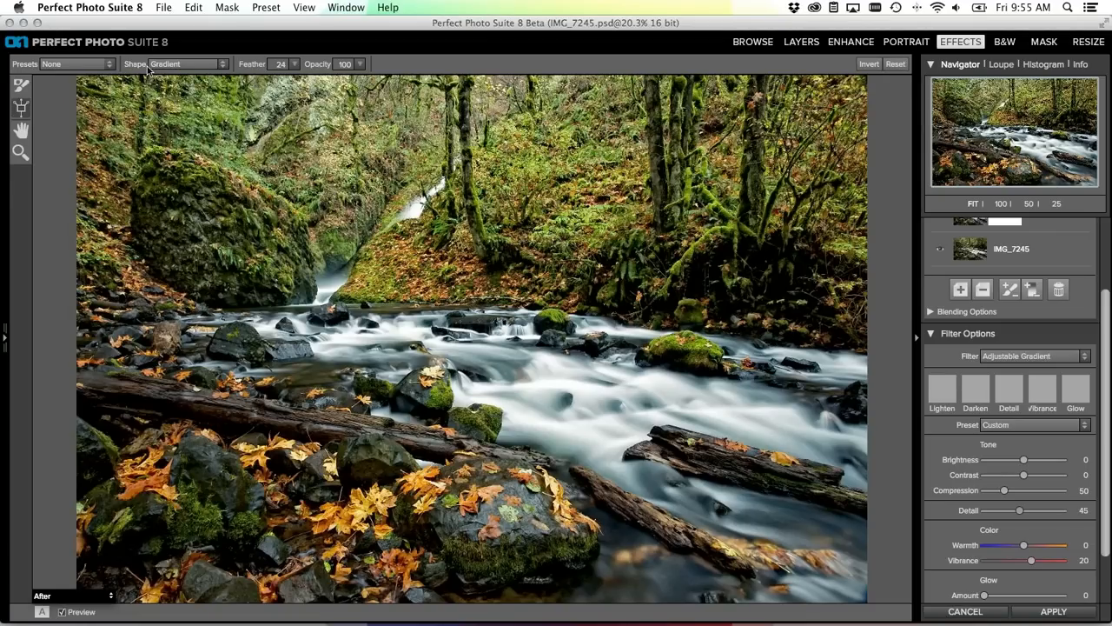
{"action": "left_click", "coordinate": [109, 65]}
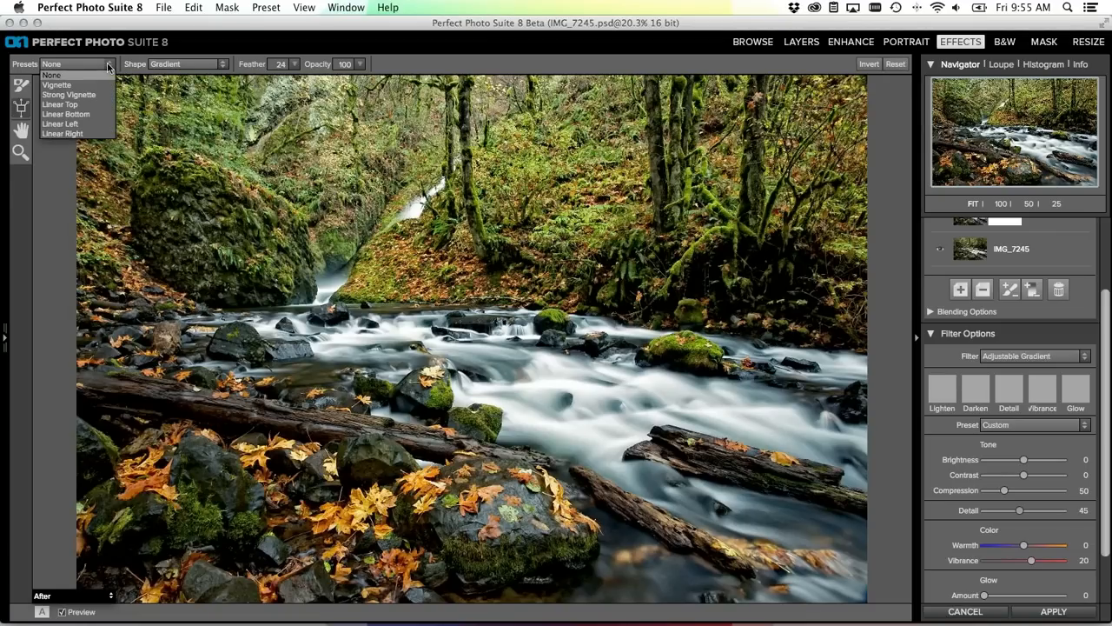
{"action": "left_click", "coordinate": [85, 126]}
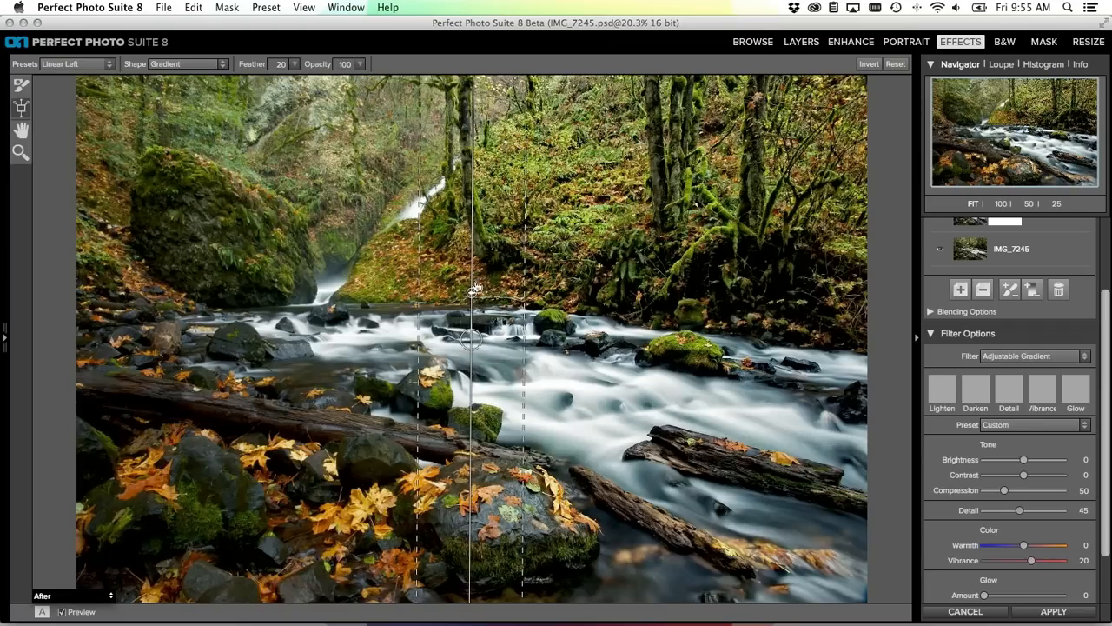
Rotate the gradient to run horizontally along the stream's far edge and widen its feather to 25
{"action": "mouse_move", "coordinate": [474, 294]}
{"action": "left_mouse_down"}
{"action": "mouse_move", "coordinate": [510, 303]}
{"action": "mouse_move", "coordinate": [534, 341]}
{"action": "mouse_move", "coordinate": [474, 334]}
{"action": "mouse_move", "coordinate": [481, 309]}
{"action": "left_mouse_up"}
{"action": "left_click_drag", "start_coordinate": [482, 368], "coordinate": [482, 379]}
{"action": "left_click_drag", "start_coordinate": [482, 316], "coordinate": [482, 311]}
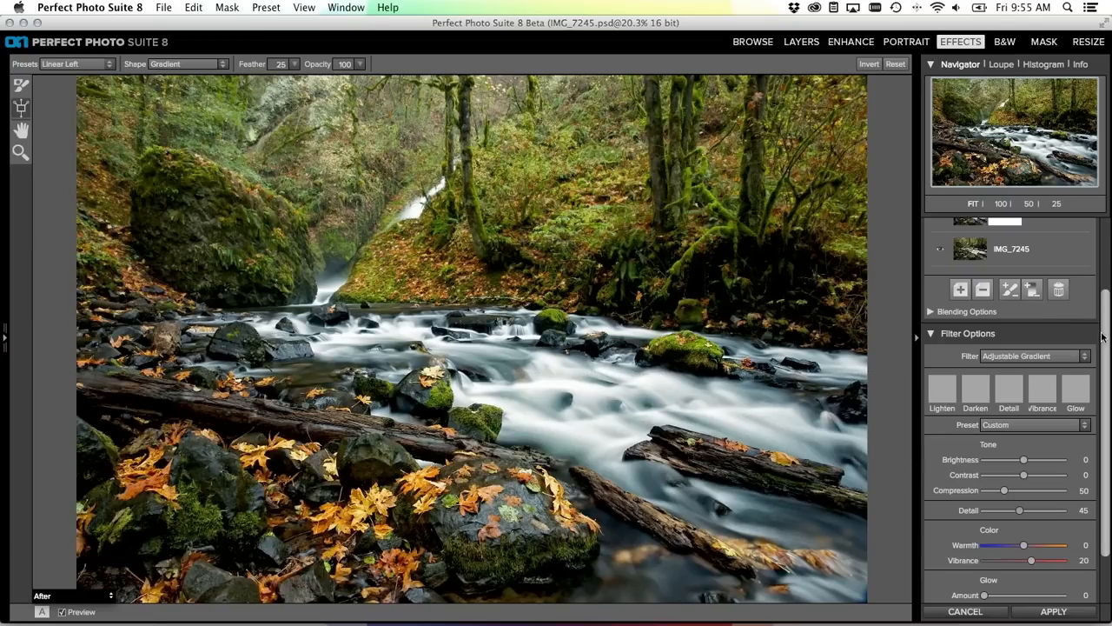
{"action": "left_click_drag", "start_coordinate": [1102, 337], "coordinate": [1100, 298]}
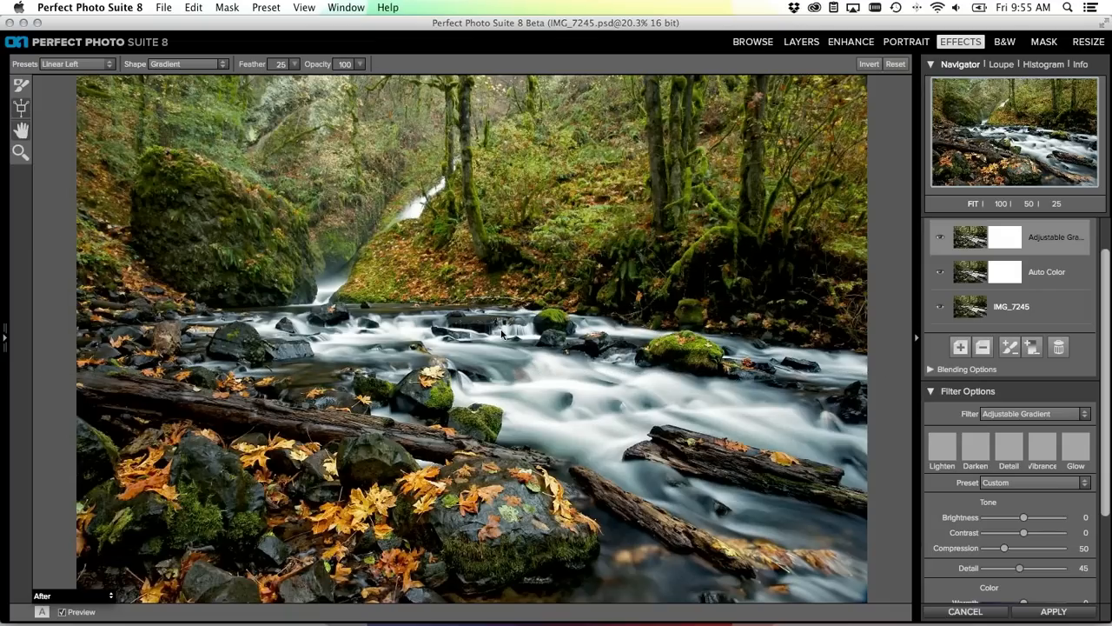
{"action": "key", "text": "h"}
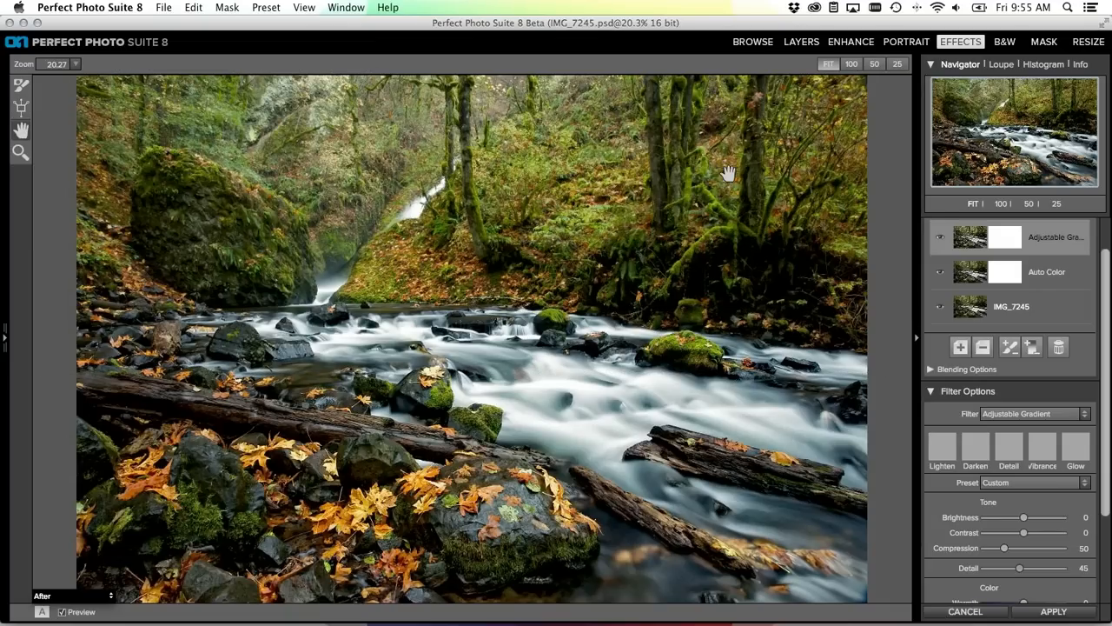
Replace the Adjustable Gradient filter with the Tilt Shift preset from the Lens Blur filters
{"action": "left_click", "coordinate": [4, 336]}
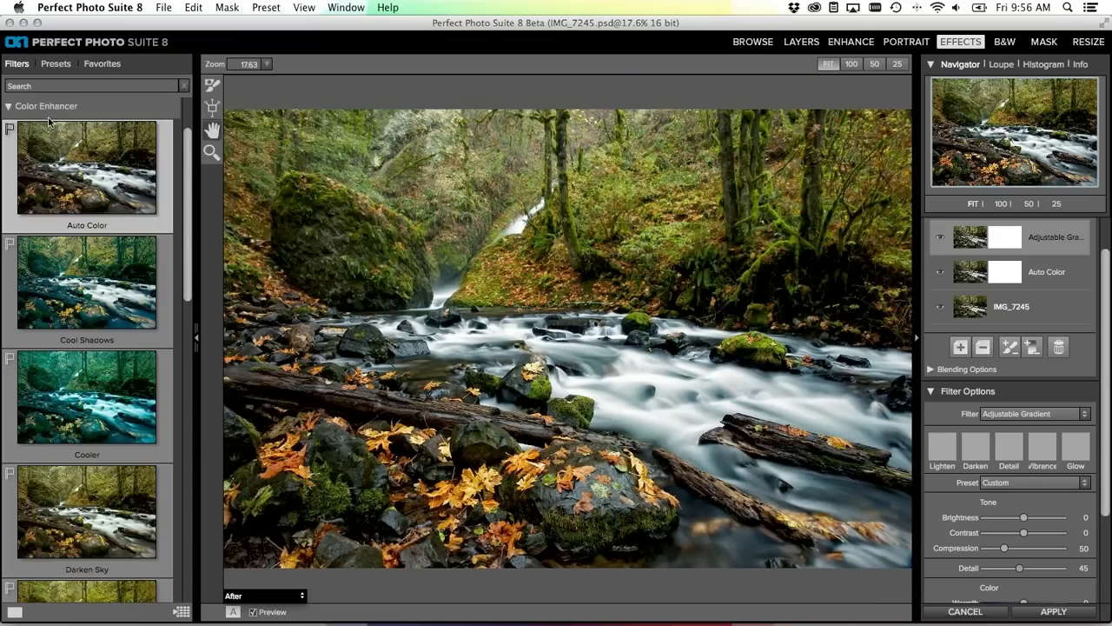
{"action": "left_click", "coordinate": [48, 107]}
{"action": "left_click", "coordinate": [39, 304]}
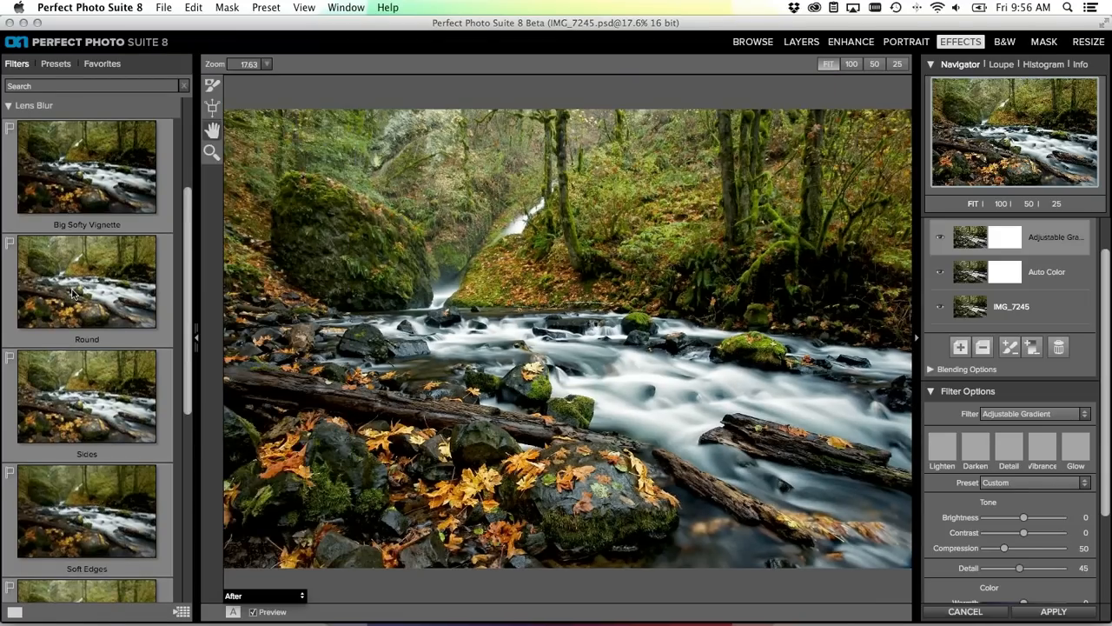
{"action": "scroll", "coordinate": [73, 293], "scroll_direction": "down", "scroll_amount": 6}
{"action": "scroll", "coordinate": [73, 294], "scroll_direction": "down", "scroll_amount": 3}
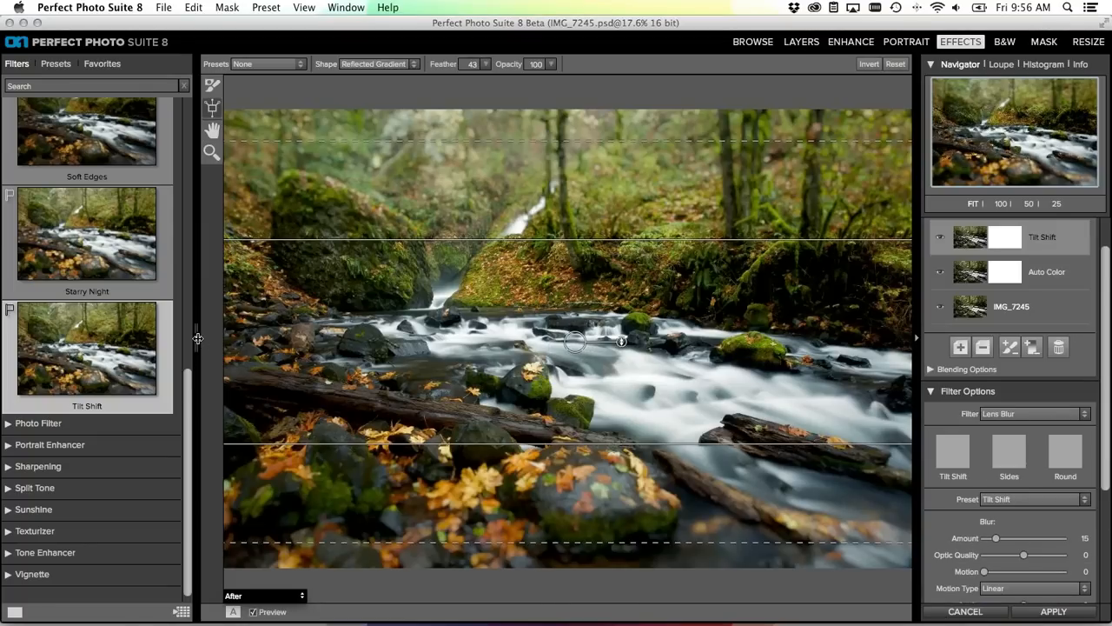
{"action": "left_click_drag", "start_coordinate": [198, 338], "coordinate": [26, 324]}
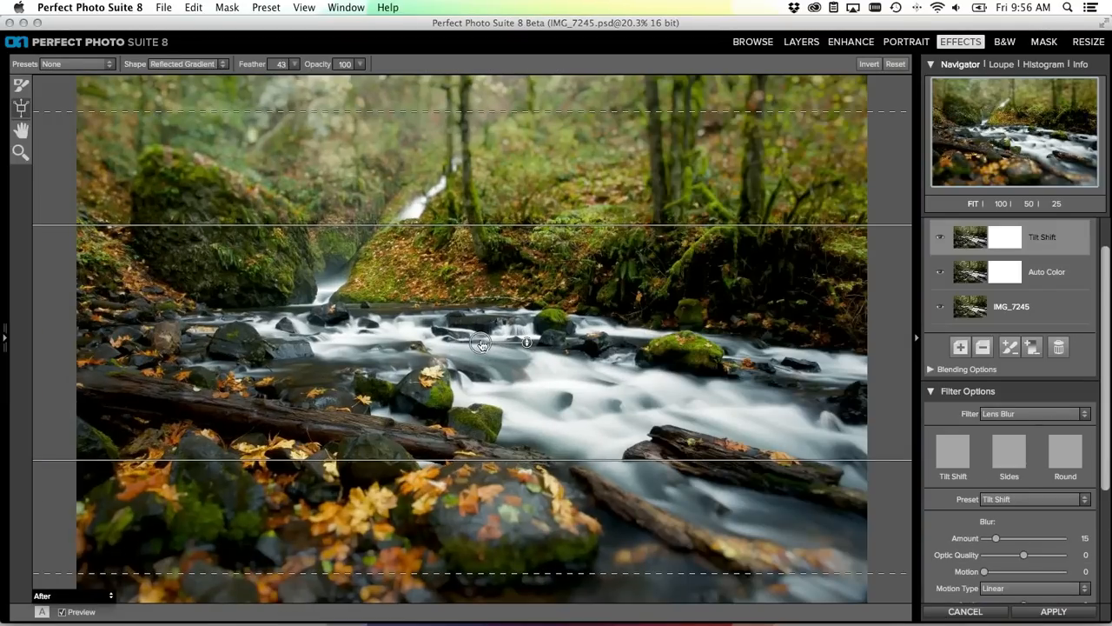
Center the tilt-shift focus on the foreground rock with its sharp zone reaching the stream's far edge, and set the blur amount to 8
{"action": "left_click_drag", "start_coordinate": [482, 346], "coordinate": [481, 516]}
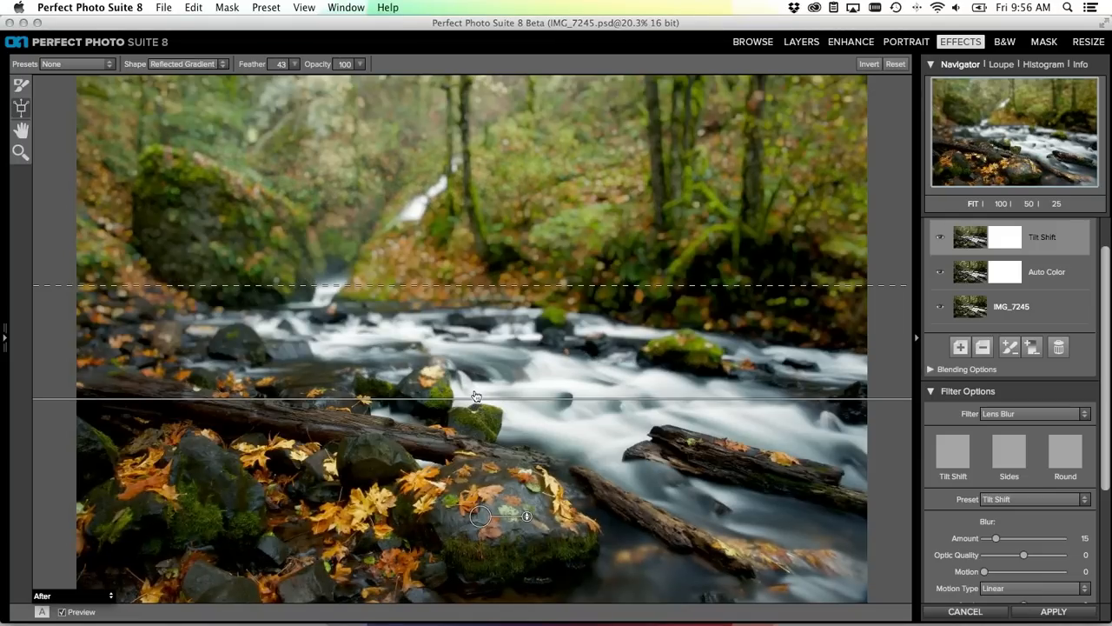
{"action": "left_click_drag", "start_coordinate": [476, 399], "coordinate": [474, 304]}
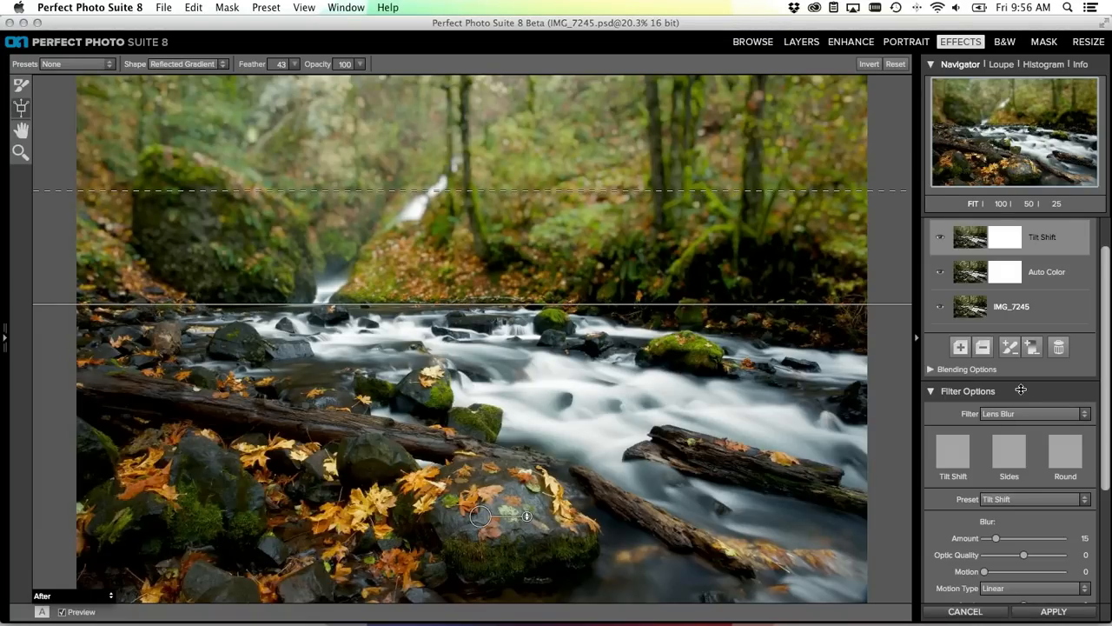
{"action": "left_click_drag", "start_coordinate": [994, 539], "coordinate": [991, 538]}
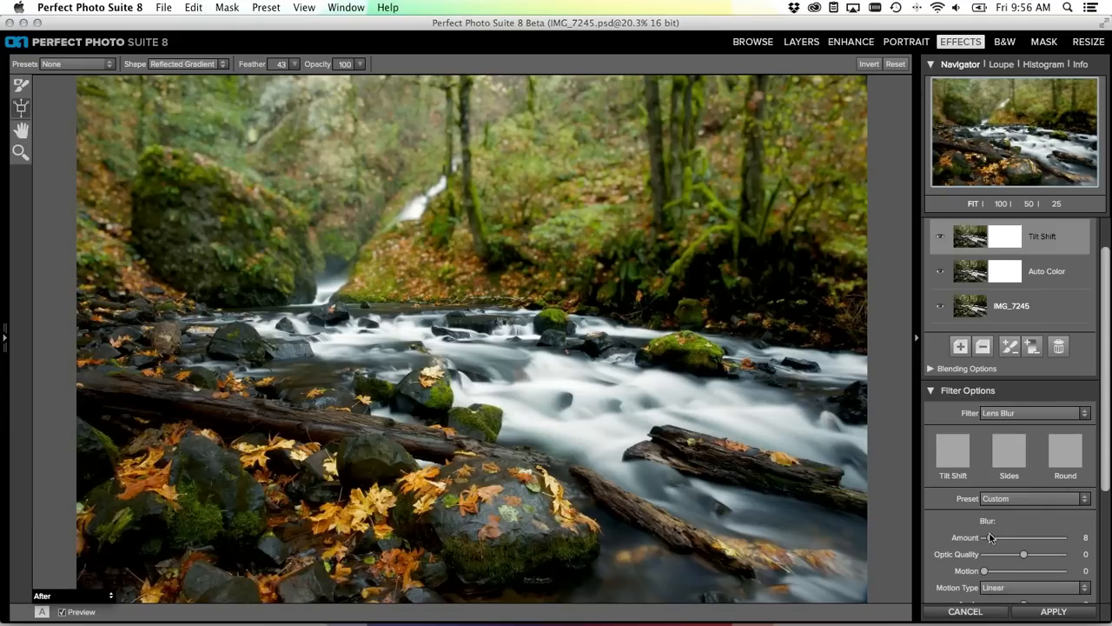
{"action": "scroll", "coordinate": [1106, 432], "scroll_direction": "up", "scroll_amount": 2}
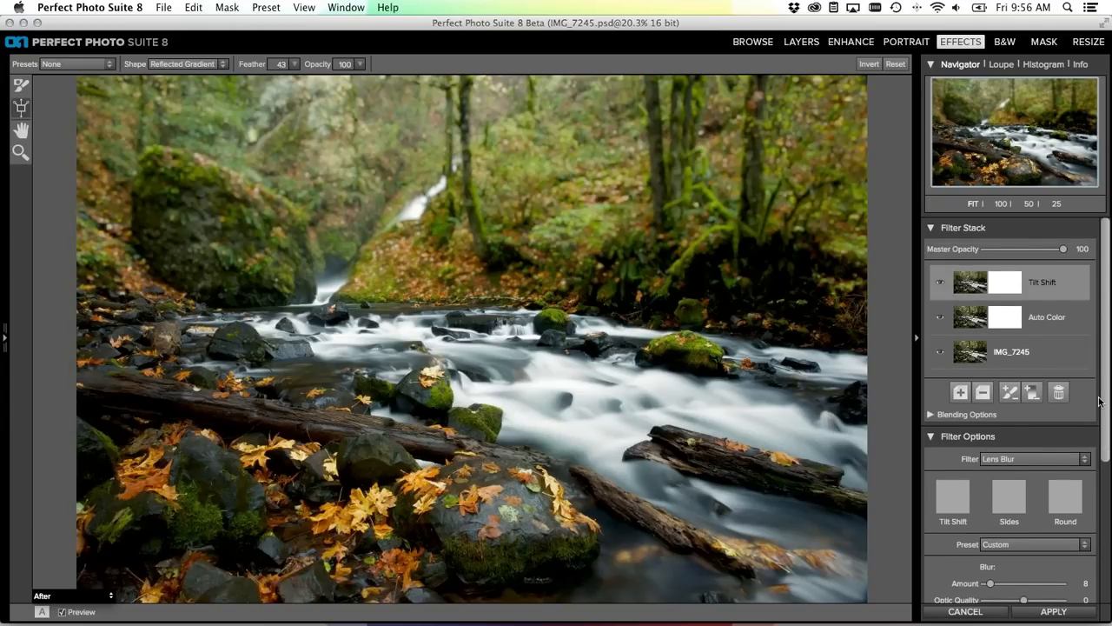
Add a new filter layer and apply the Big Softy preset from the Vignette filters
{"action": "left_click", "coordinate": [960, 393]}
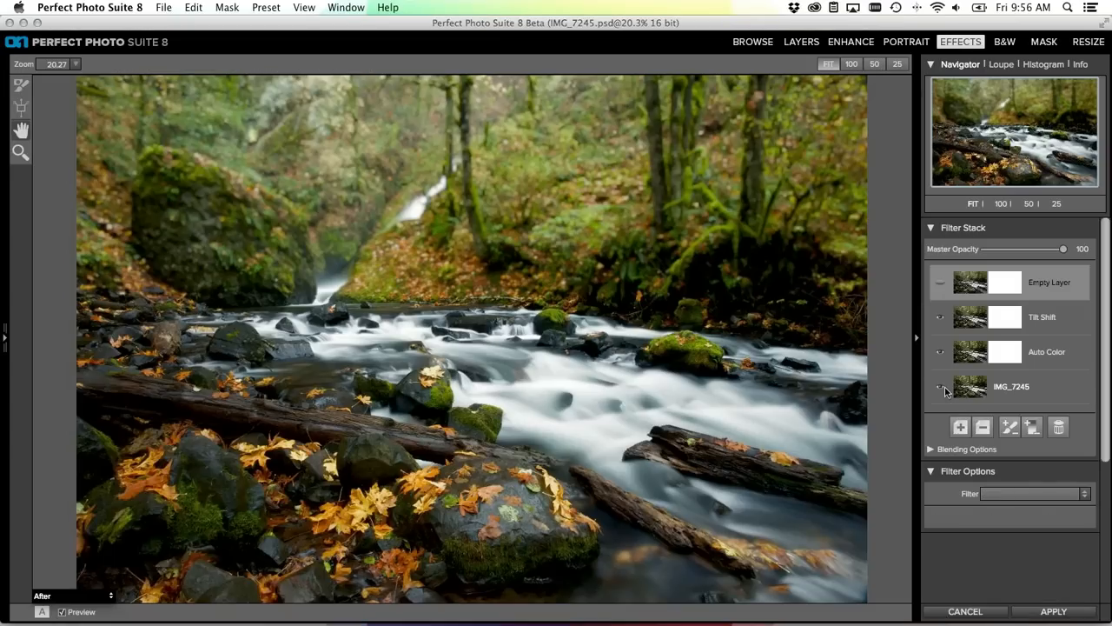
{"action": "left_click", "coordinate": [6, 323]}
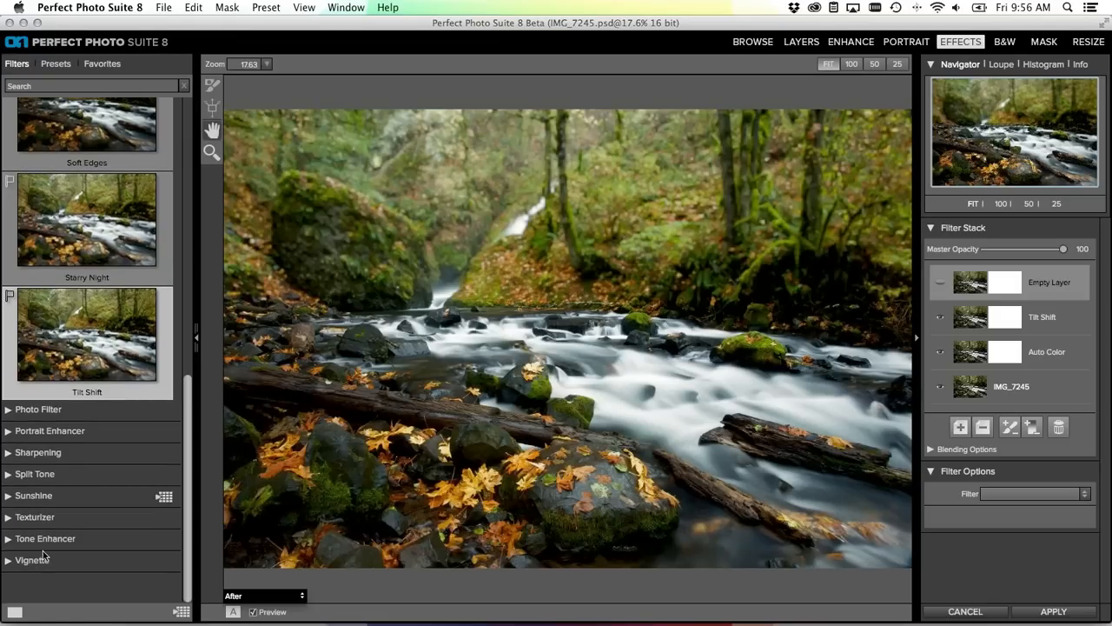
{"action": "left_click", "coordinate": [37, 563]}
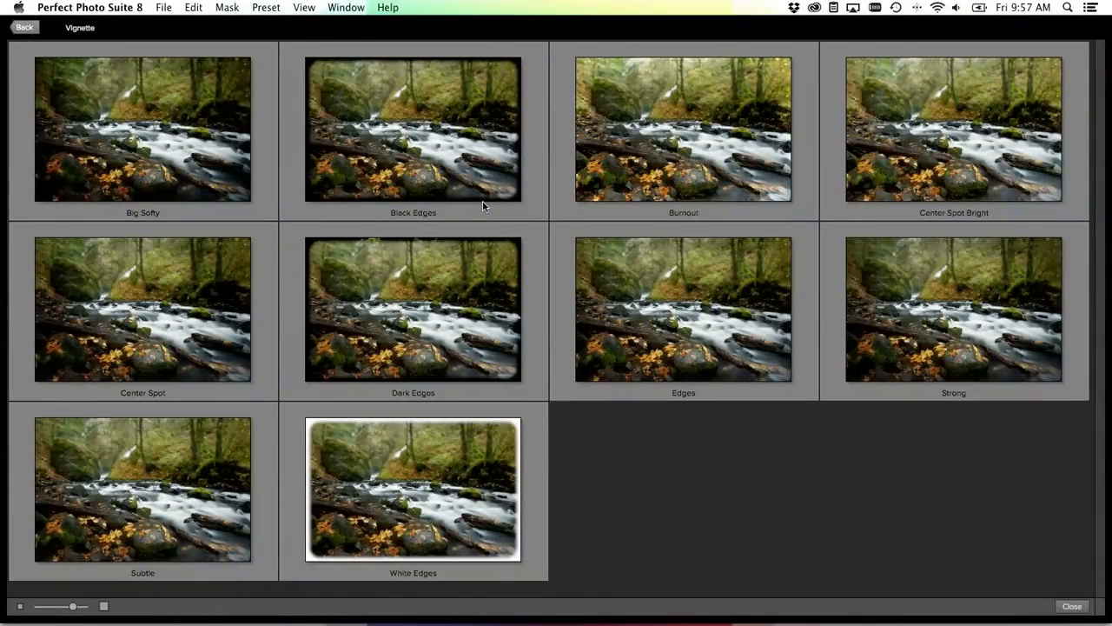
{"action": "left_click", "coordinate": [183, 136]}
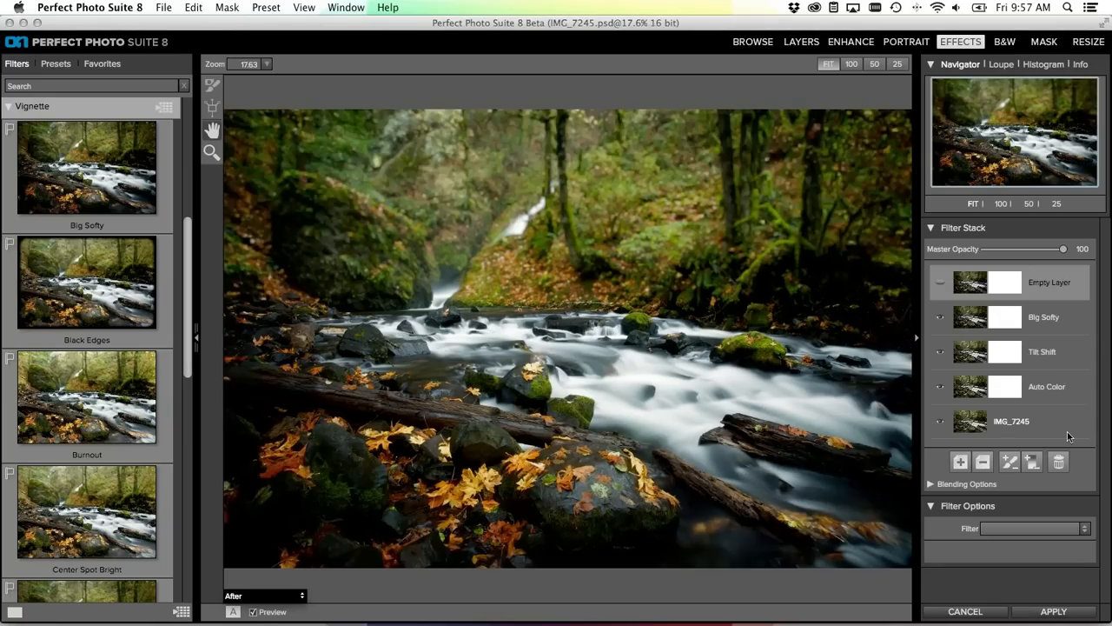
Select the Big Softy layer and set the vignette's brightness to -49
{"action": "left_click", "coordinate": [1059, 327]}
{"action": "left_click_drag", "start_coordinate": [1107, 334], "coordinate": [1107, 358]}
{"action": "scroll", "coordinate": [1107, 359], "scroll_direction": "down", "scroll_amount": 5}
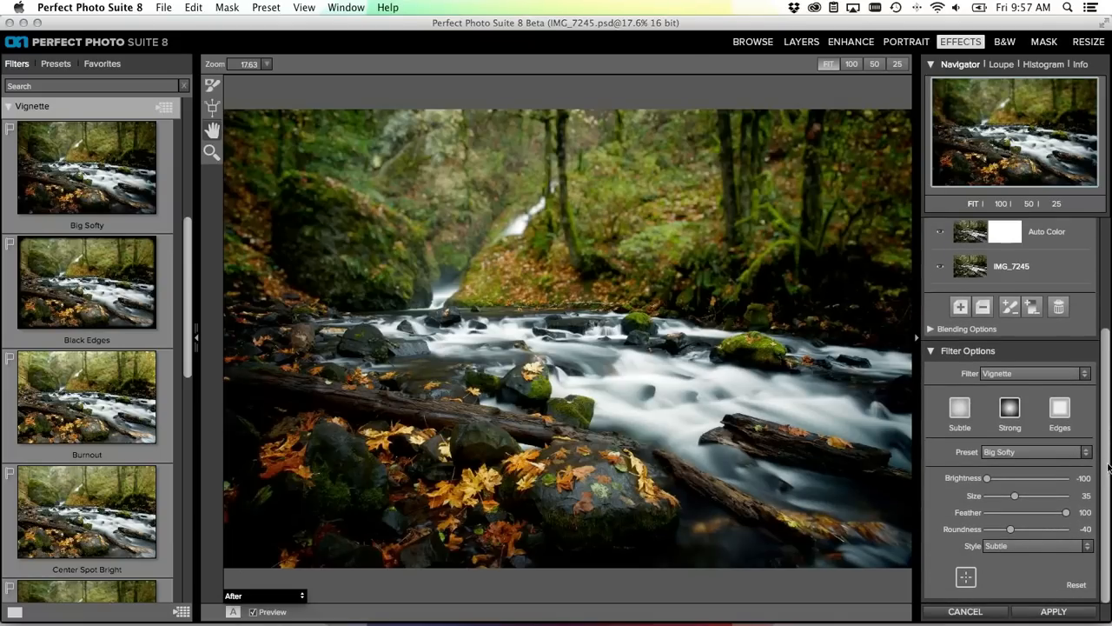
{"action": "left_click_drag", "start_coordinate": [987, 478], "coordinate": [1004, 481]}
{"action": "scroll", "coordinate": [1004, 481], "scroll_direction": "up", "scroll_amount": 1}
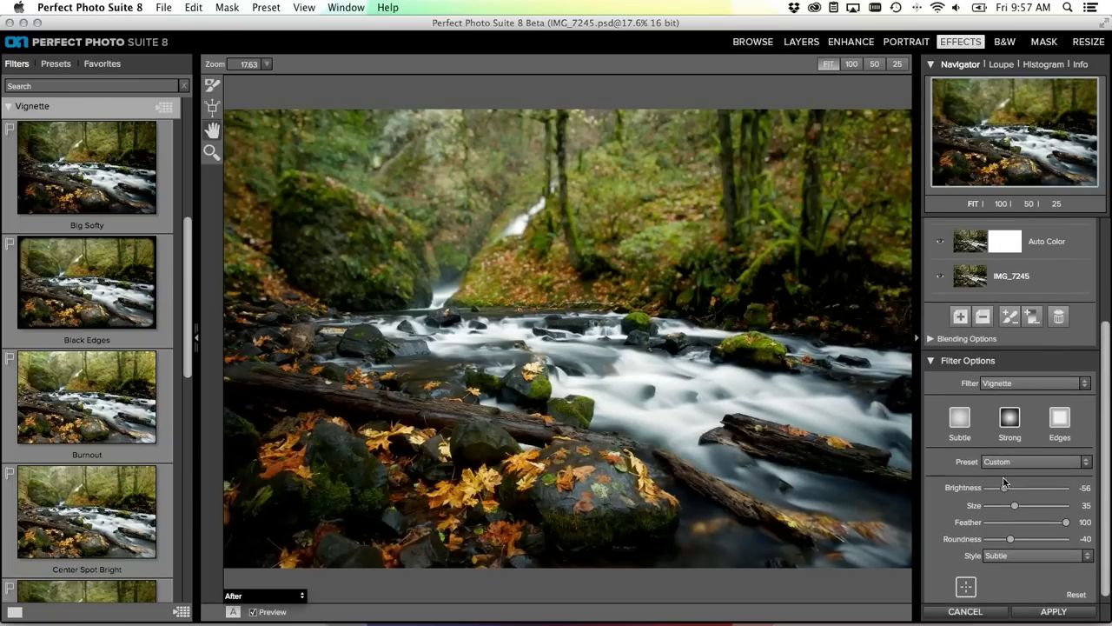
{"action": "left_click_drag", "start_coordinate": [1005, 488], "coordinate": [1006, 485]}
{"action": "scroll", "coordinate": [1007, 486], "scroll_direction": "up", "scroll_amount": 1}
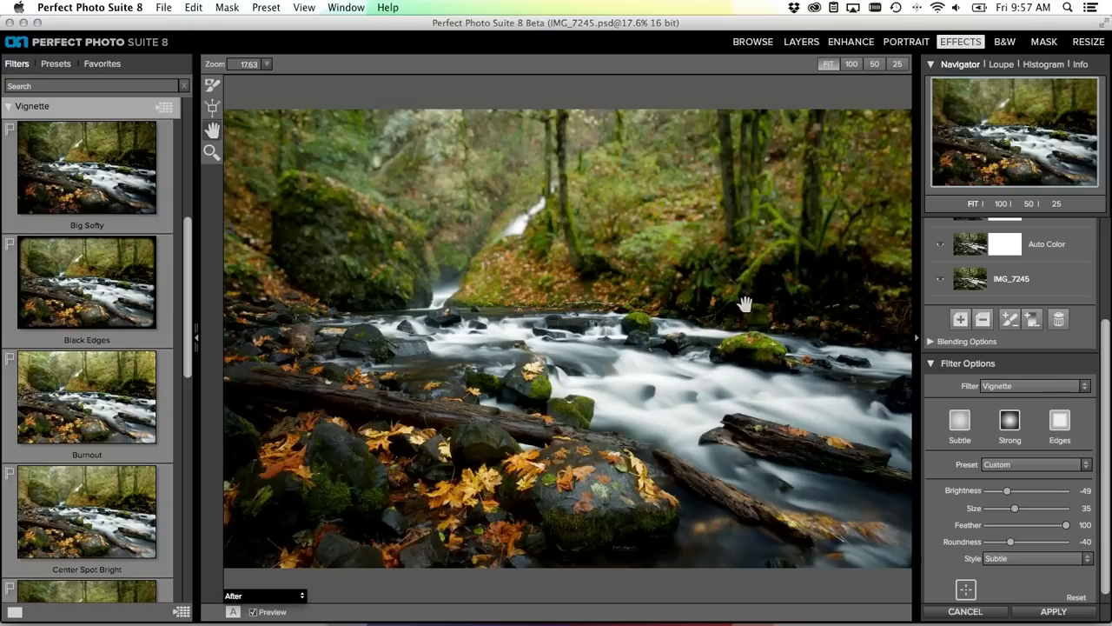
Recenter the vignette on the white water beside the fallen log and set its brightness to -30
{"action": "left_click", "coordinate": [967, 590]}
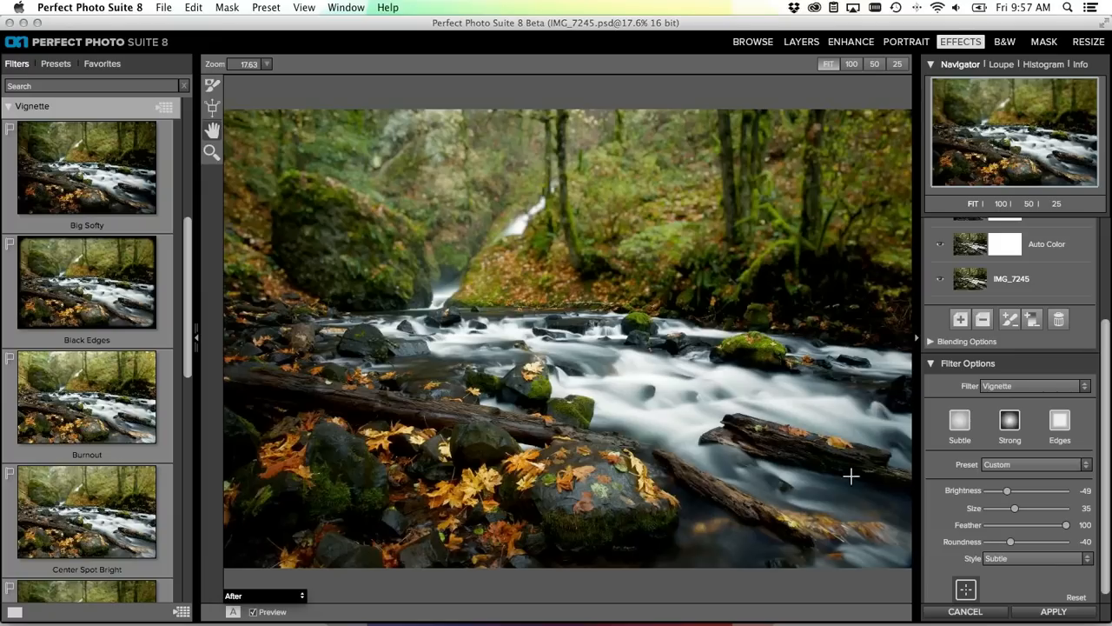
{"action": "left_click", "coordinate": [701, 401]}
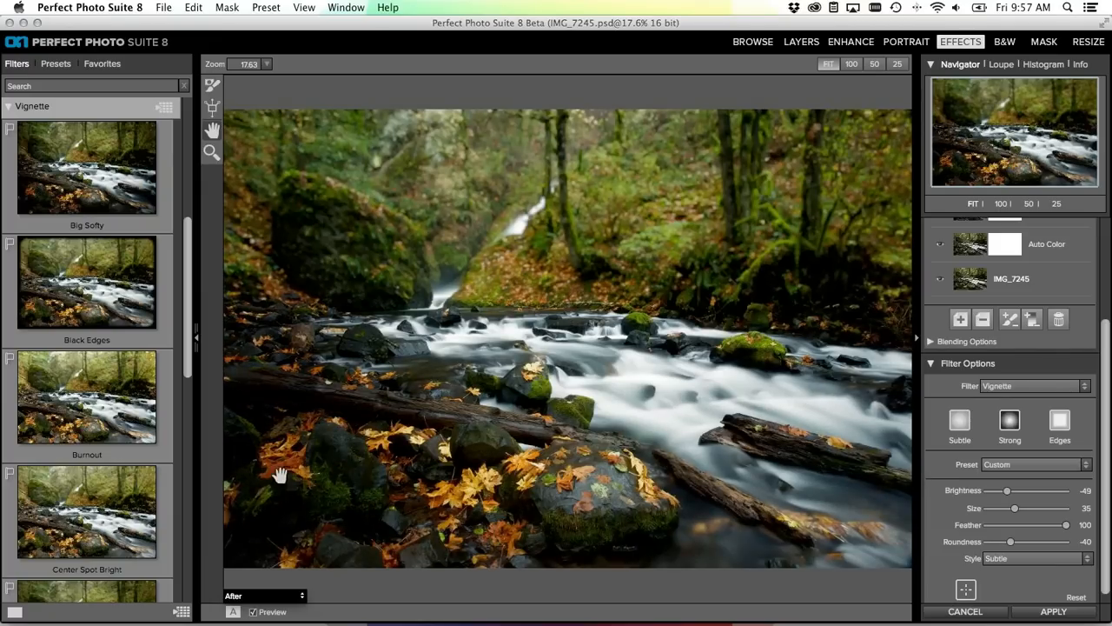
{"action": "left_click_drag", "start_coordinate": [1002, 494], "coordinate": [1014, 493]}
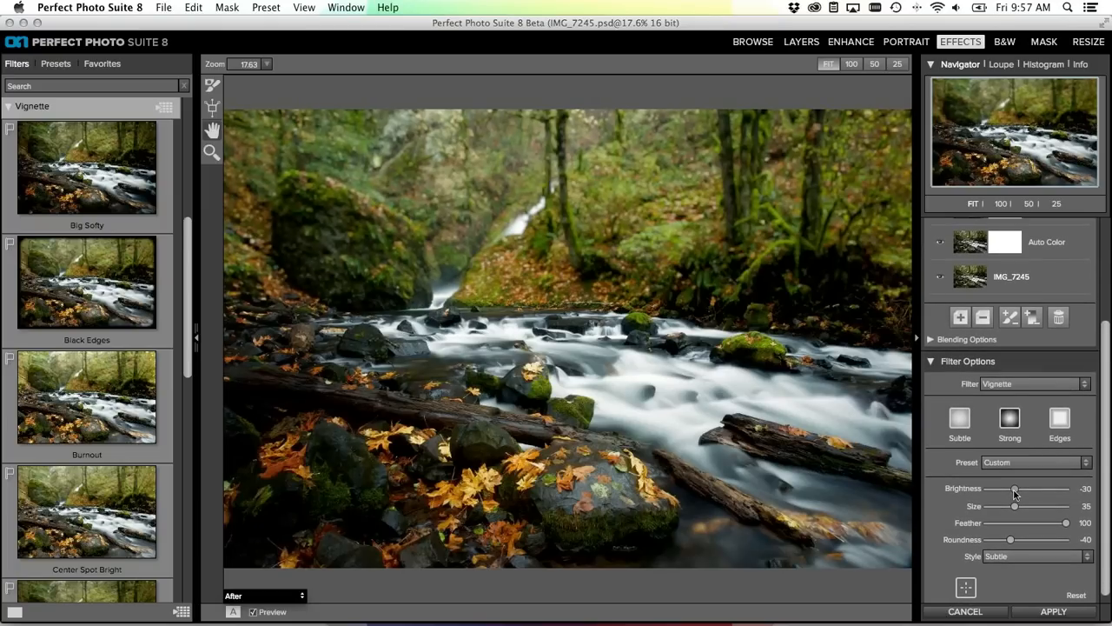
Compare the original stream photo with the full filter stack by switching between the base and top layers
{"action": "scroll", "coordinate": [1102, 346], "scroll_direction": "up", "scroll_amount": 3}
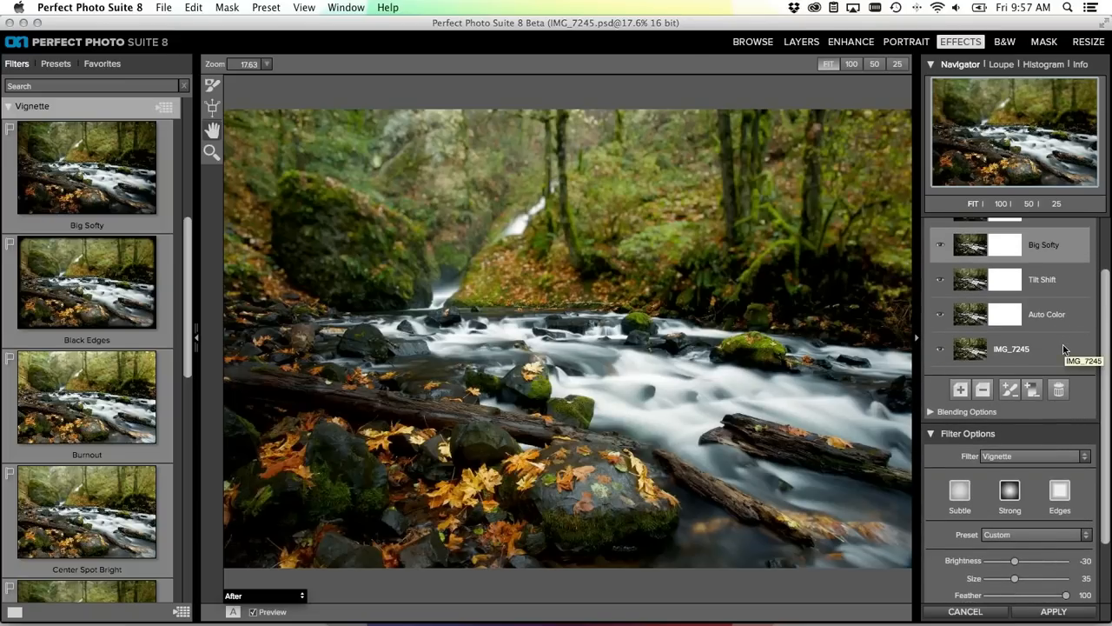
{"action": "left_click", "coordinate": [1065, 348]}
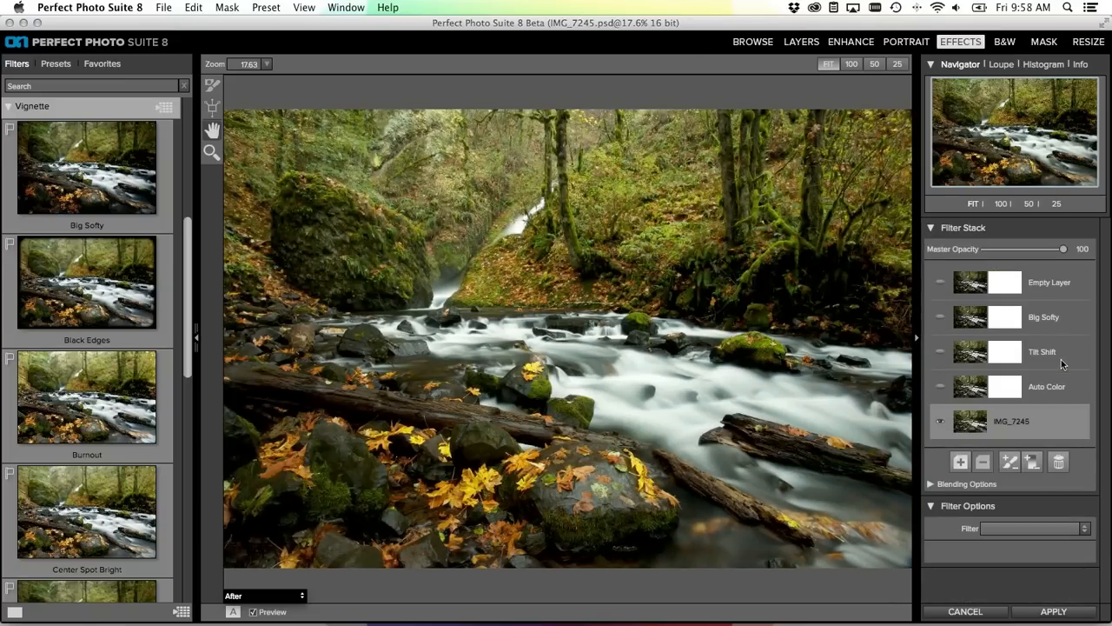
{"action": "left_click", "coordinate": [1061, 287]}
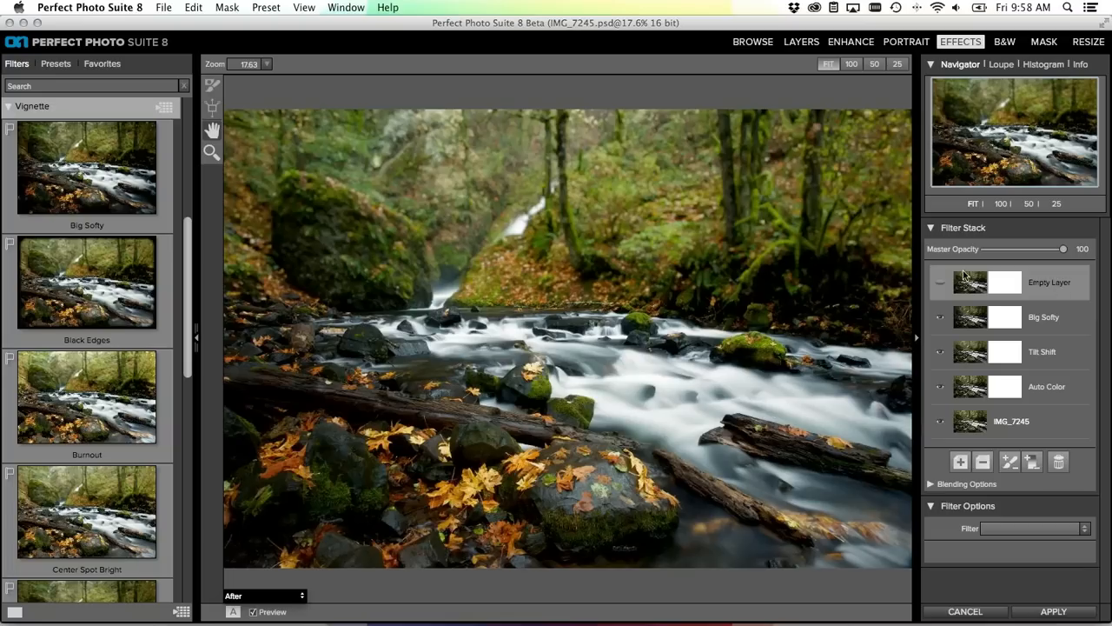
Switch to the open presentation application
{"action": "mouse_move", "coordinate": [711, 619]}
{"action": "left_click", "coordinate": [670, 590]}
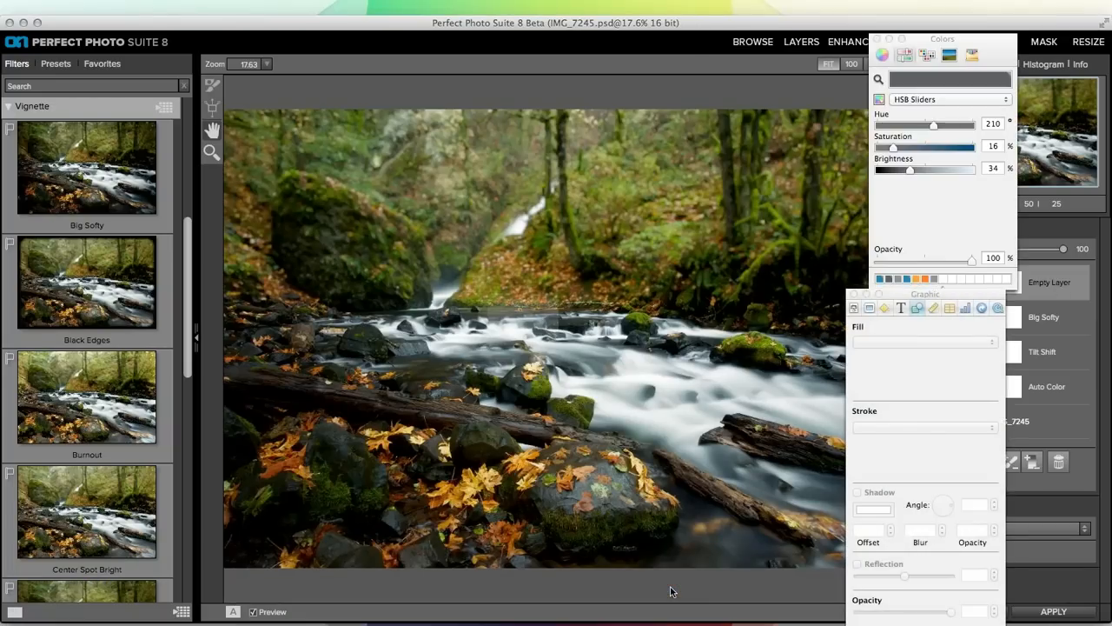